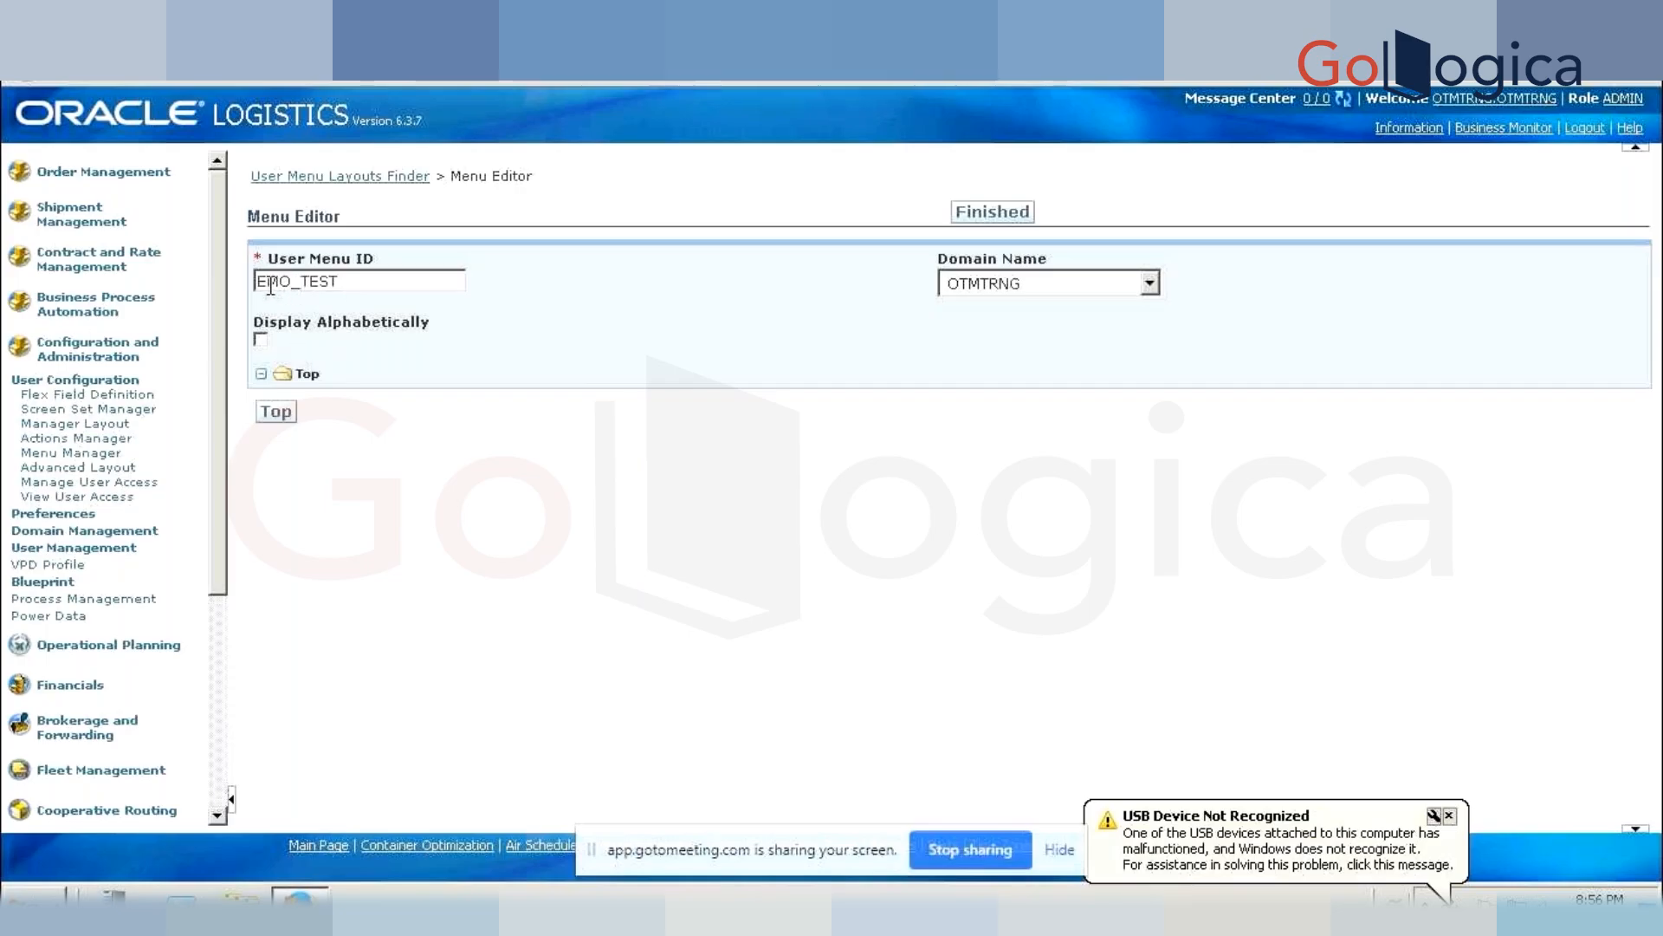
- Complete the user menu ID as DEMO_TEST and start a new menu element under Top
{"action": "type", "text": "D"}
{"action": "left_click", "coordinate": [337, 372]}
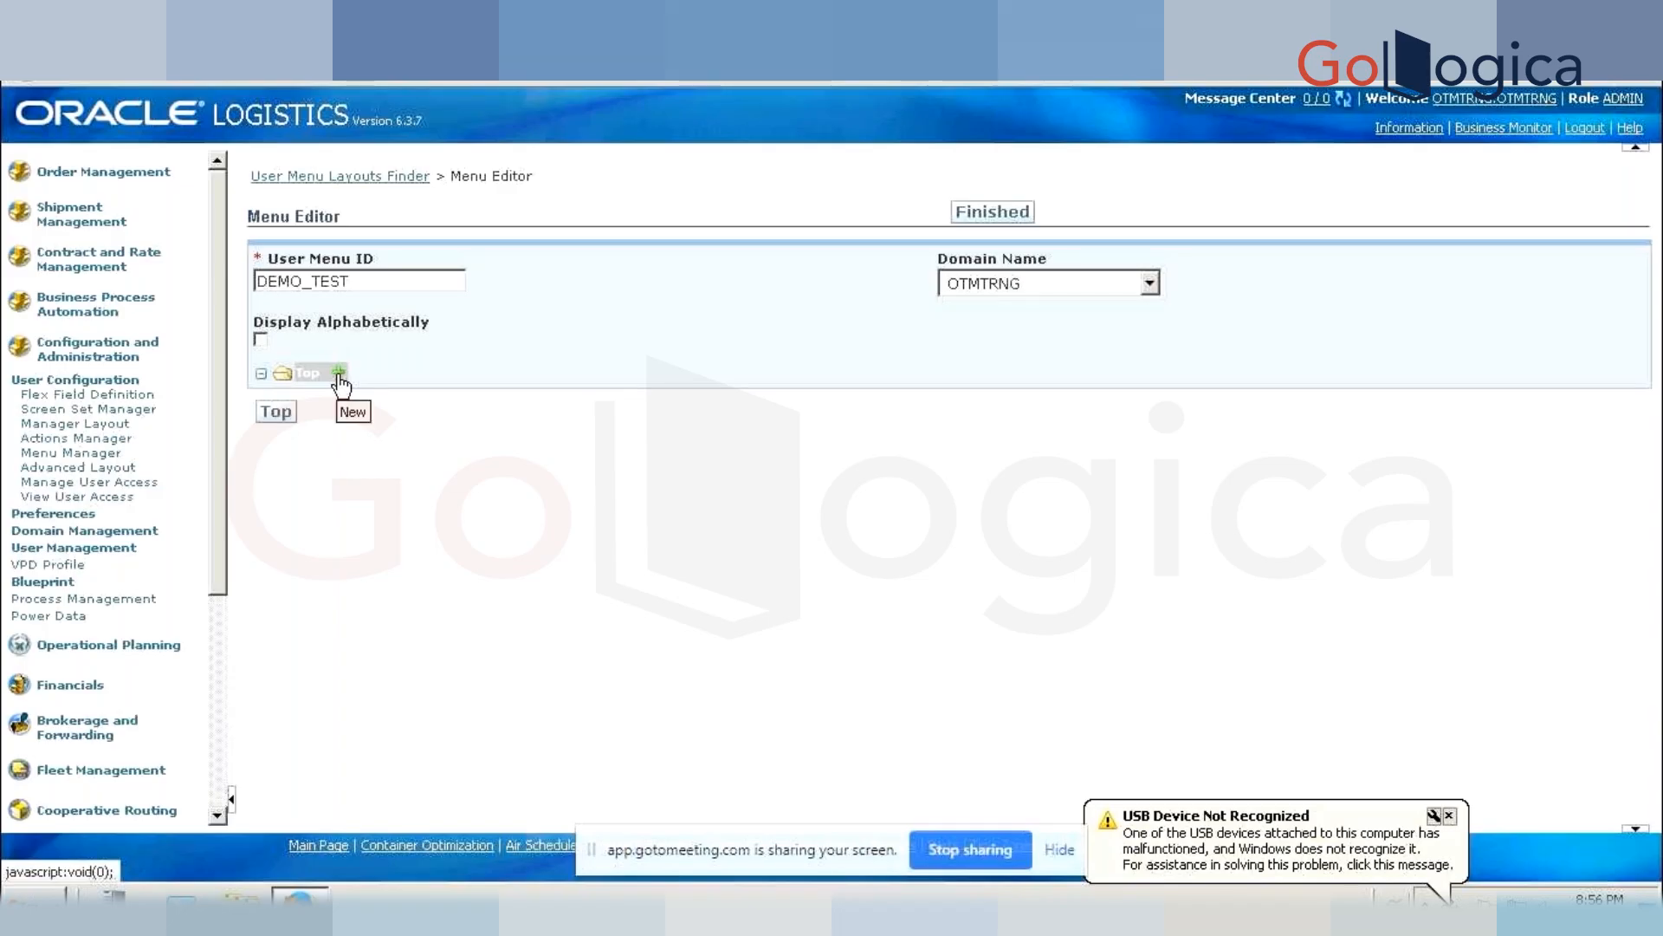
{"action": "left_click", "coordinate": [338, 375]}
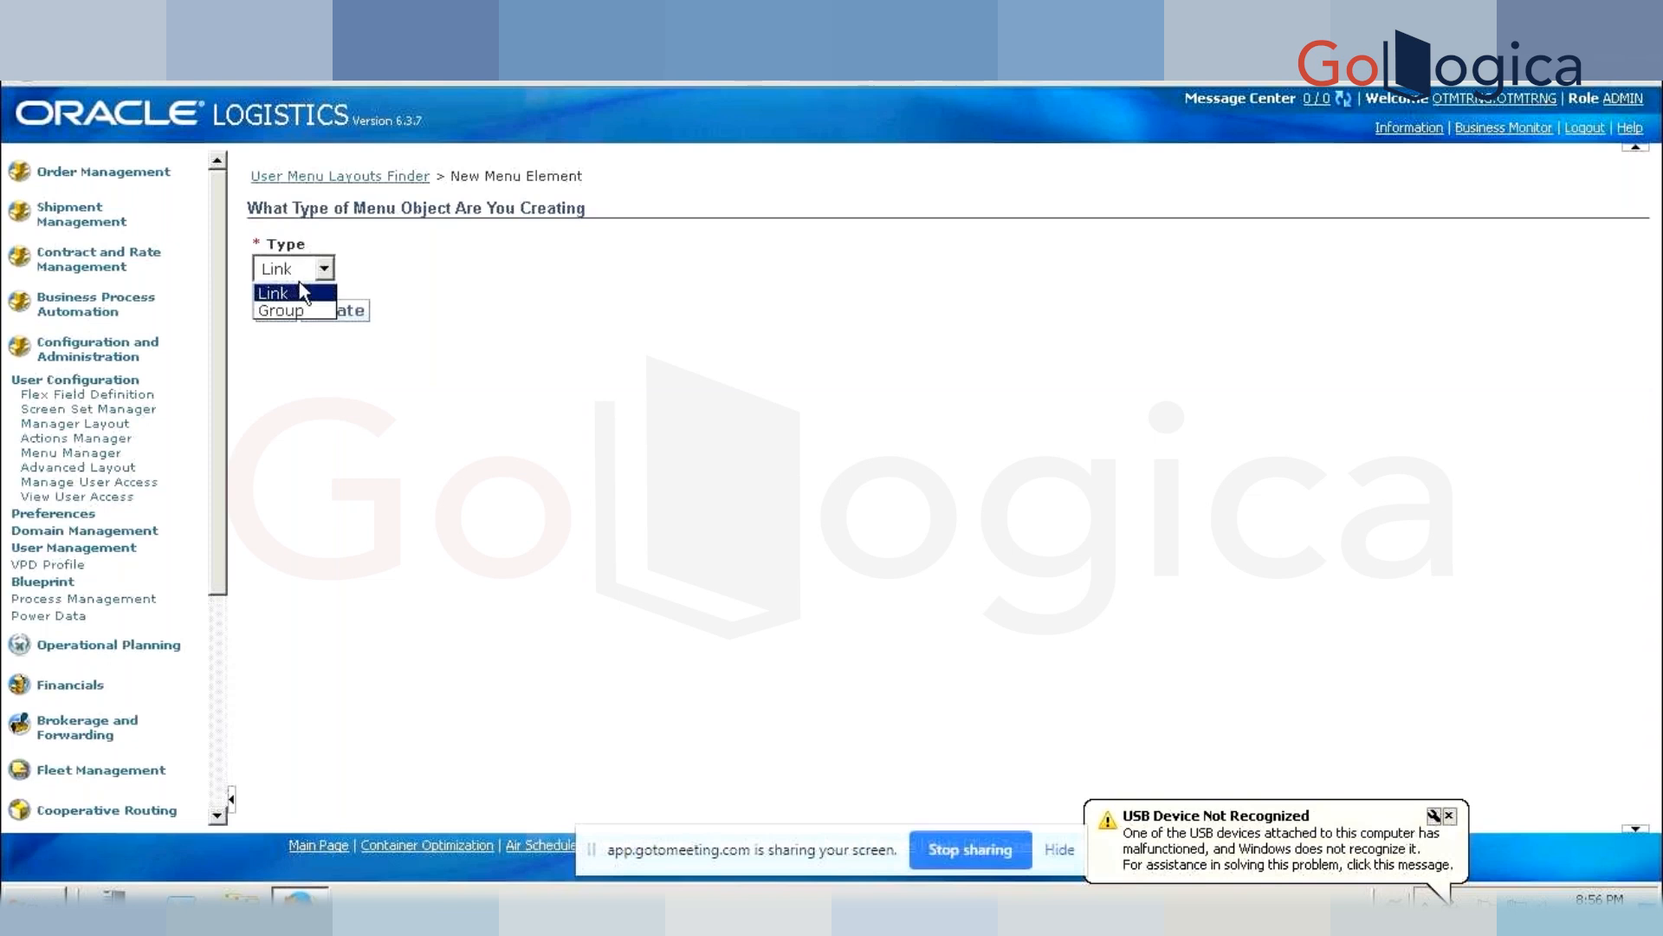
{"action": "right_click", "coordinate": [297, 310]}
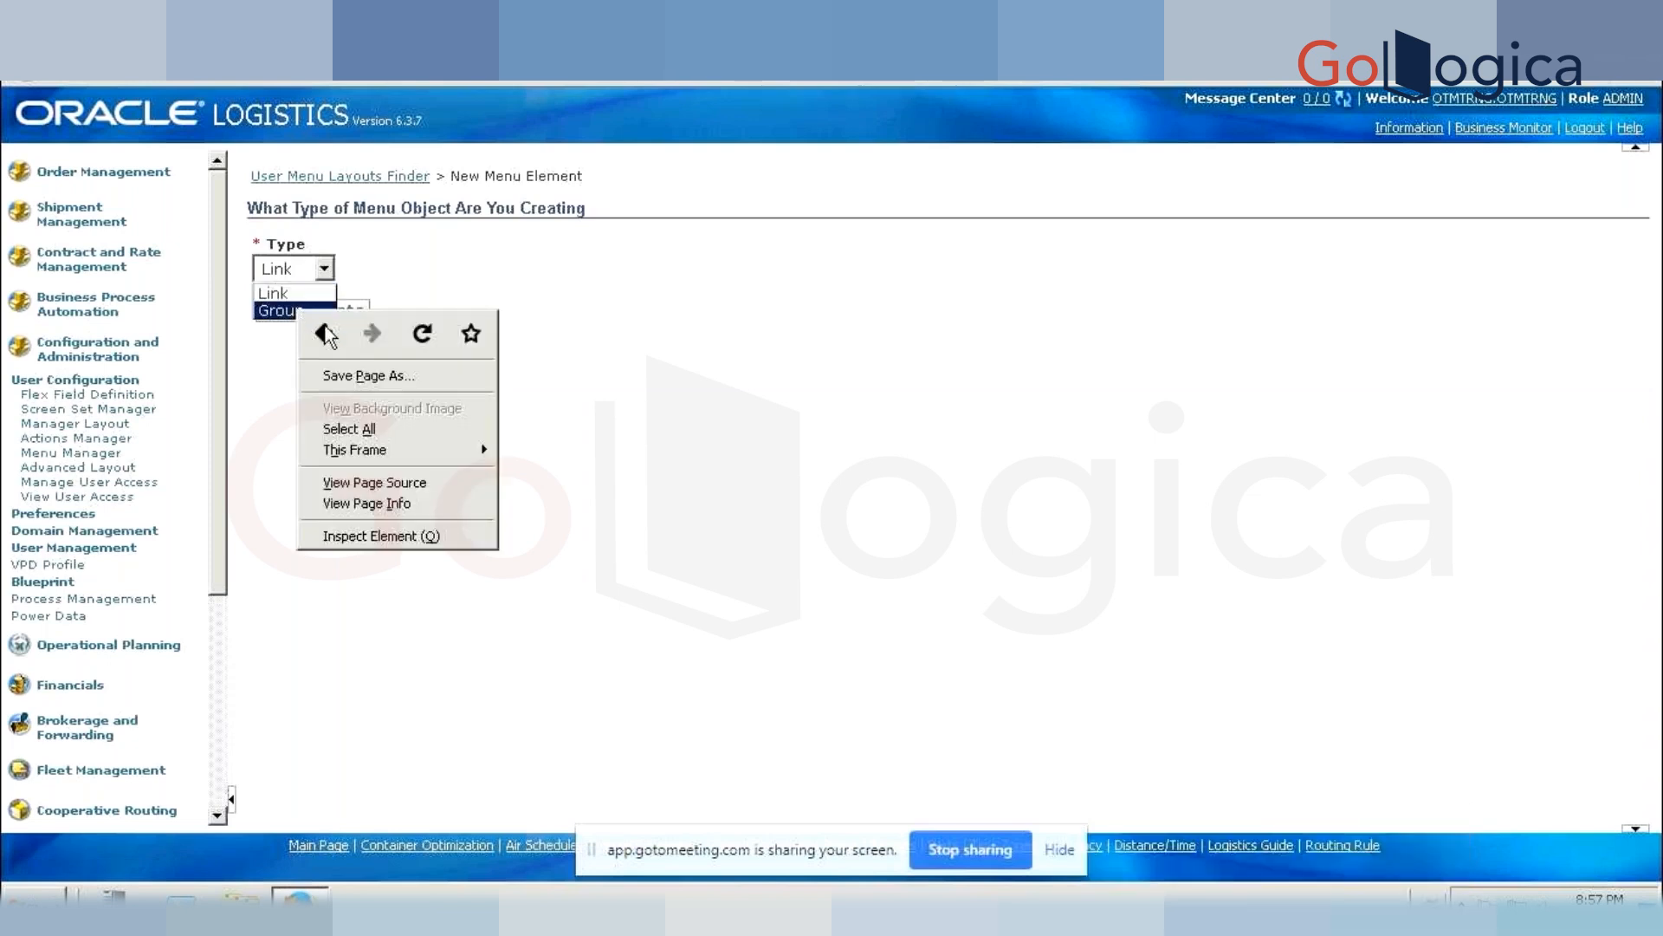
{"action": "left_click", "coordinate": [565, 234]}
- Expand Order Management and its Purchase Order submenu to examine the existing menu structure
{"action": "left_click", "coordinate": [122, 175]}
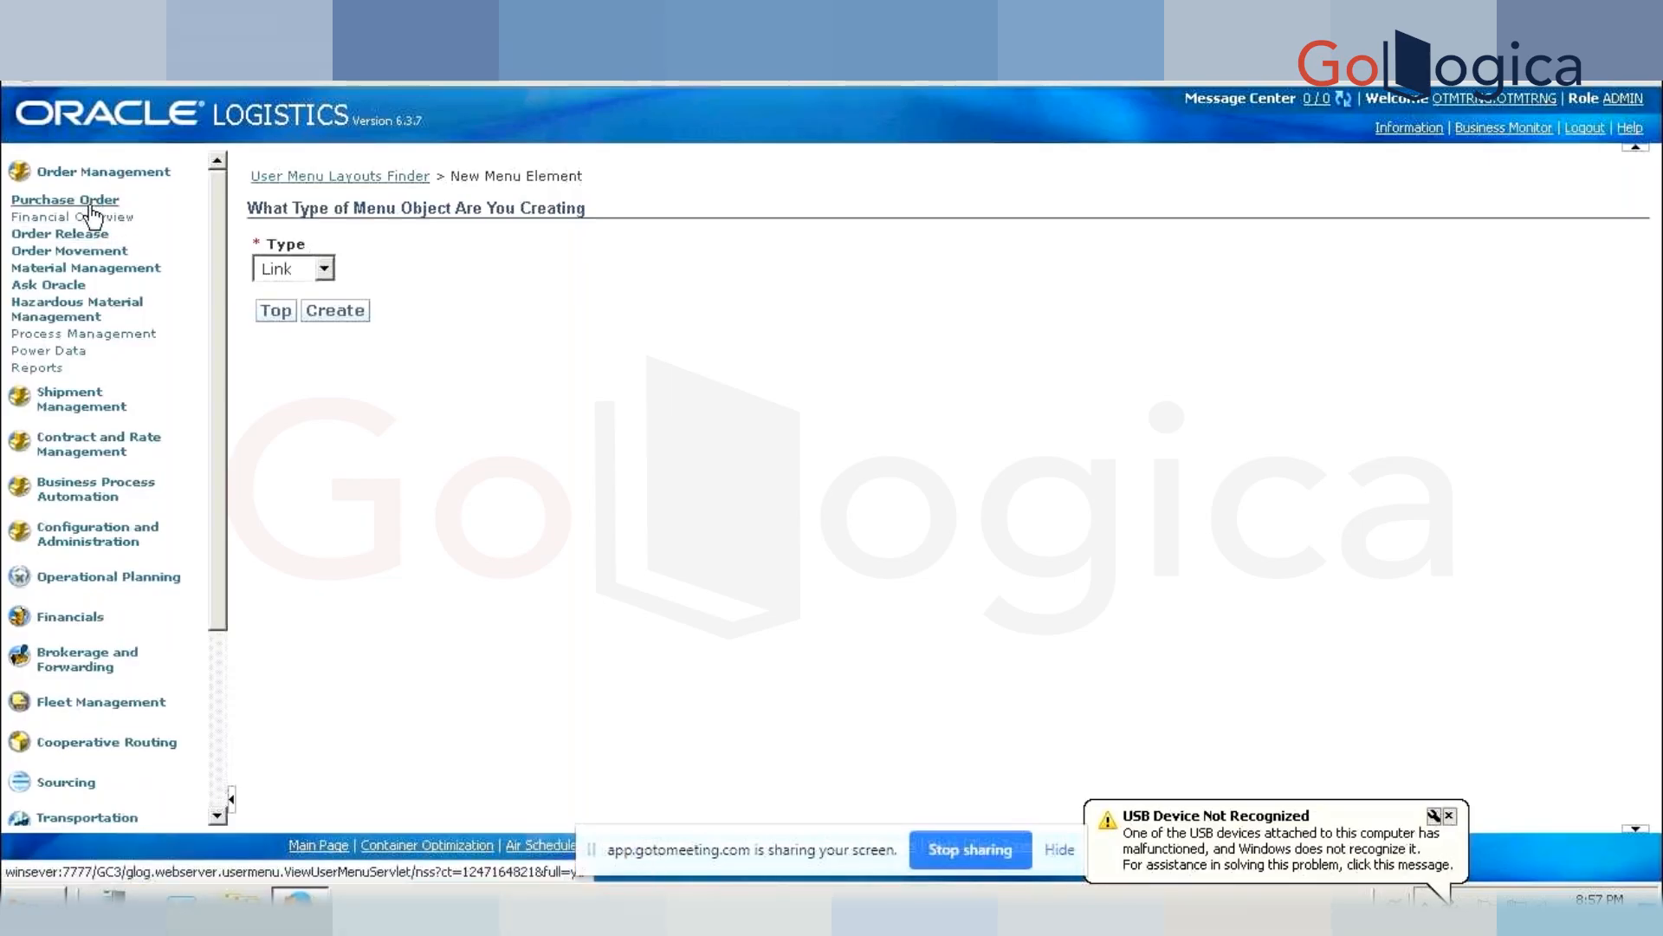
{"action": "left_click", "coordinate": [92, 204]}
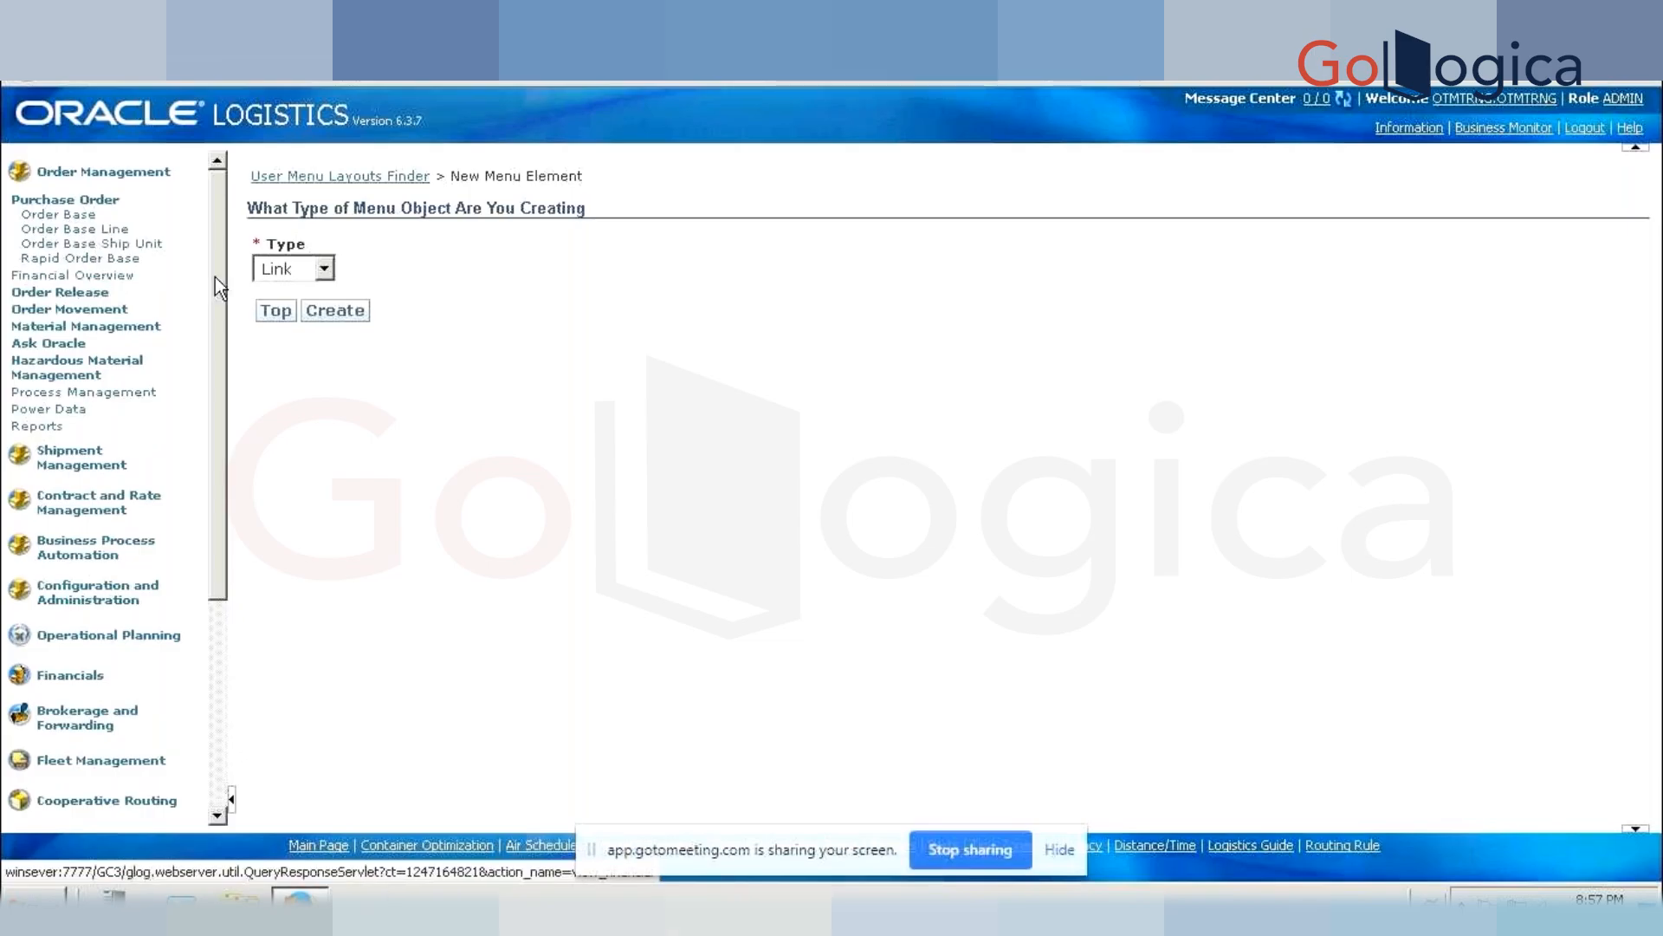
- Create the new menu element under Top as a group named OR and save it
{"action": "left_click", "coordinate": [324, 268]}
{"action": "left_click", "coordinate": [295, 312]}
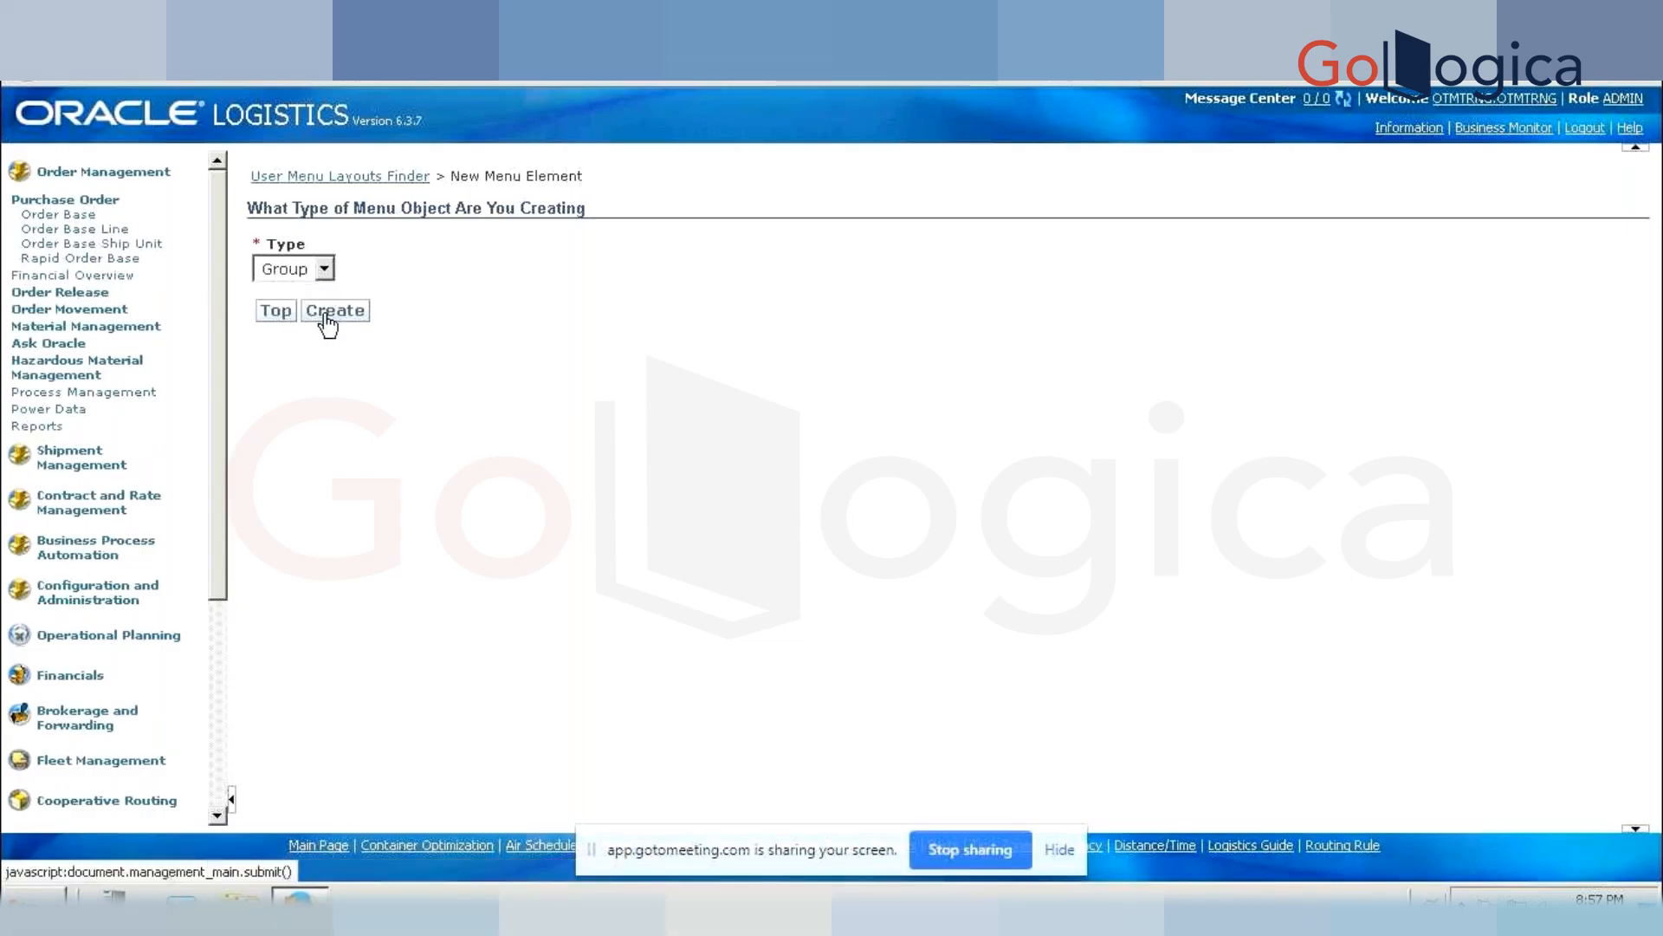
{"action": "left_click", "coordinate": [328, 319]}
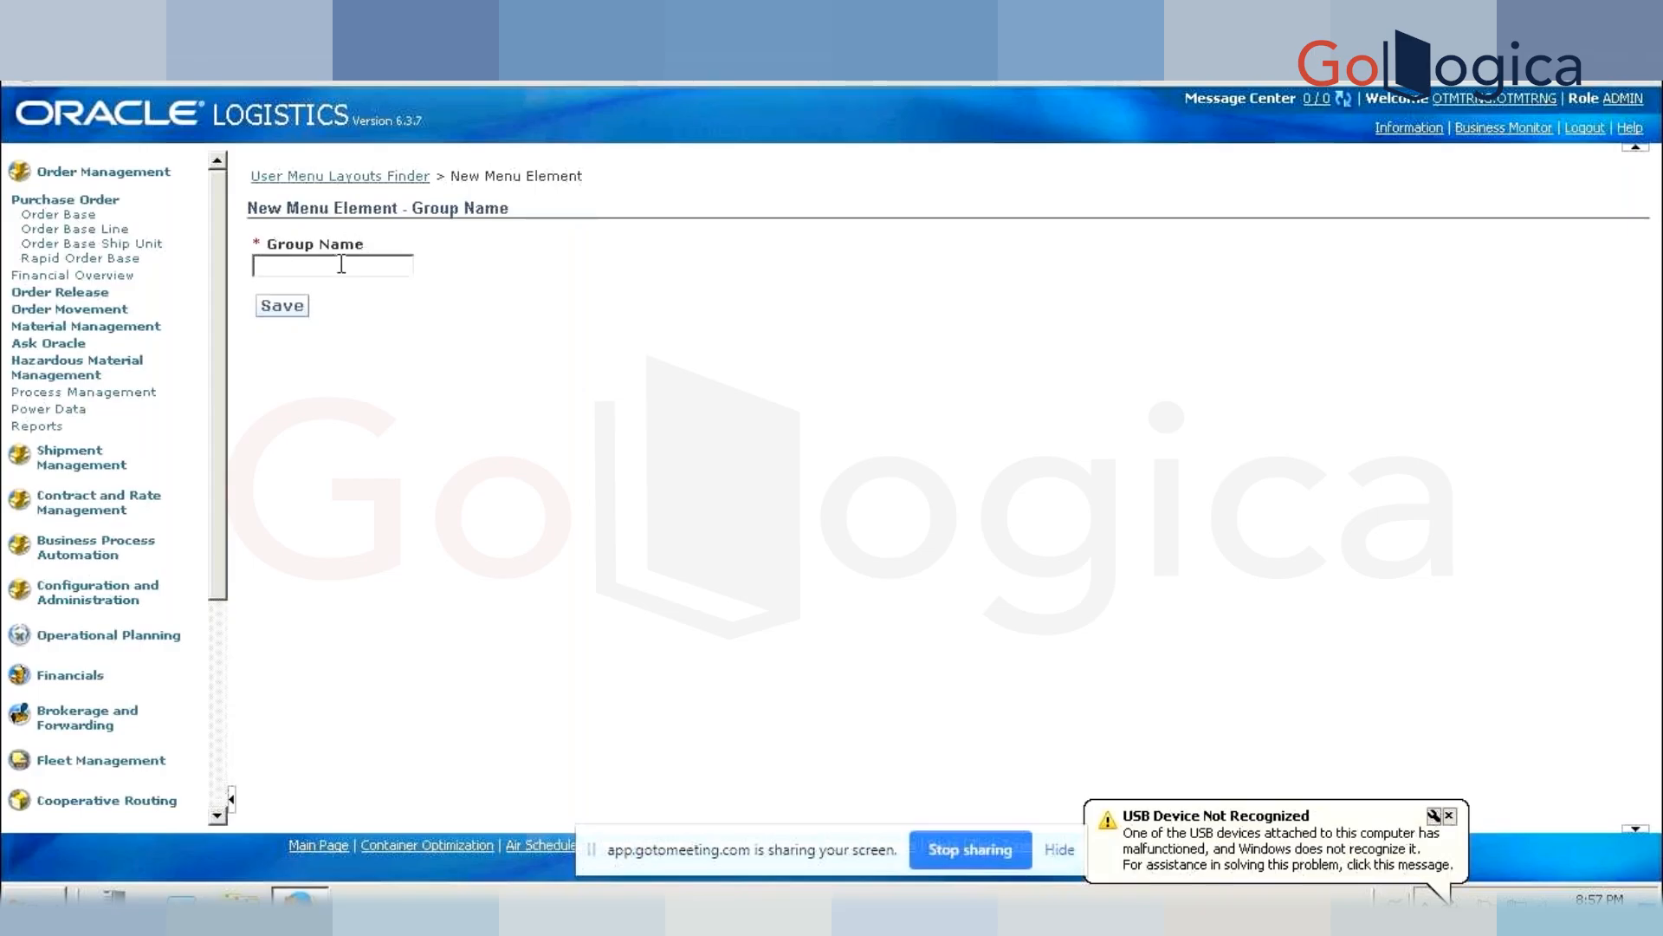
{"action": "double_click", "coordinate": [345, 326]}
{"action": "left_click", "coordinate": [319, 276]}
{"action": "type", "text": "or"}
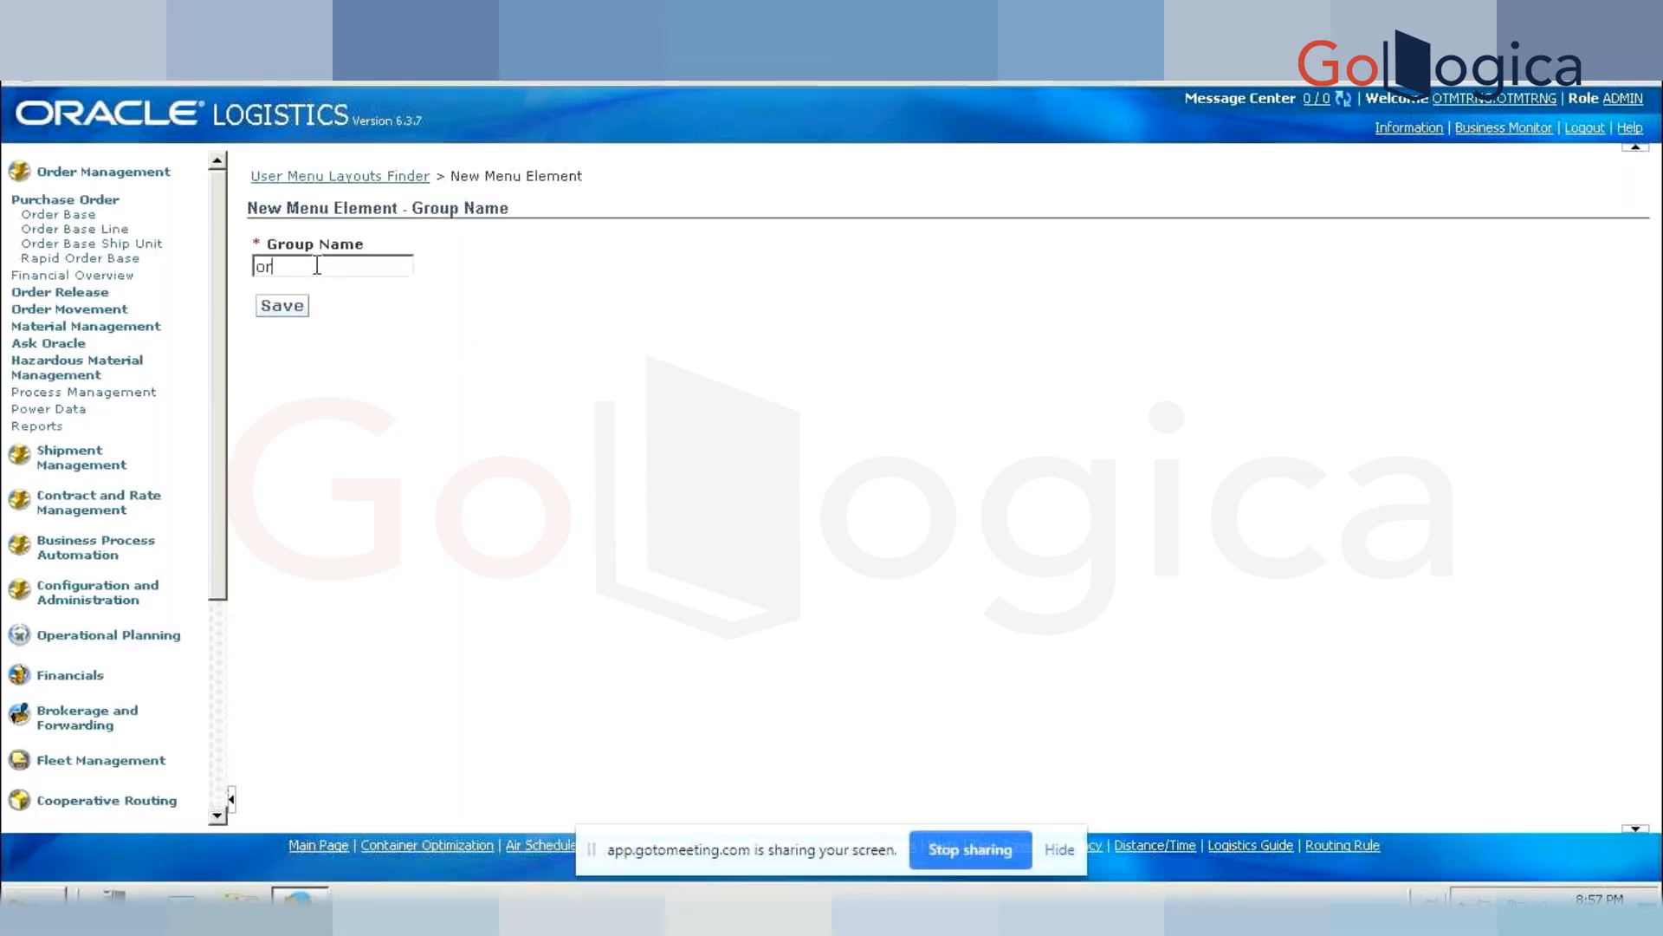
{"action": "key", "text": "BackSpace"}
{"action": "key", "text": "BackSpace"}
{"action": "type", "text": "OR"}
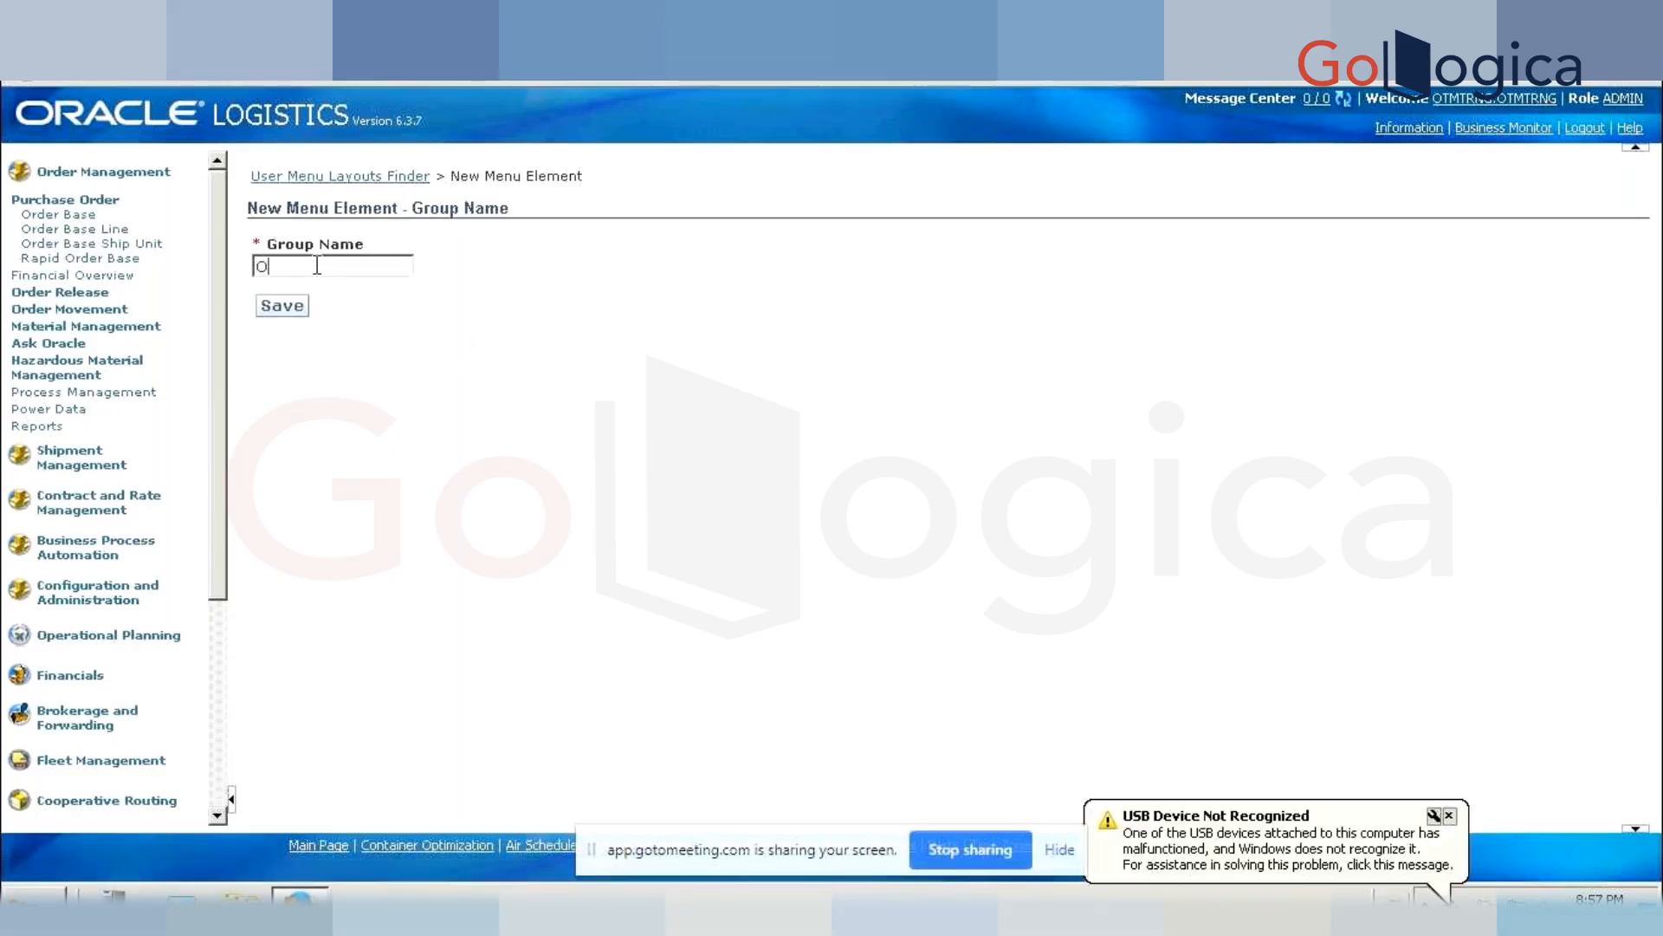
{"action": "left_click", "coordinate": [287, 310]}
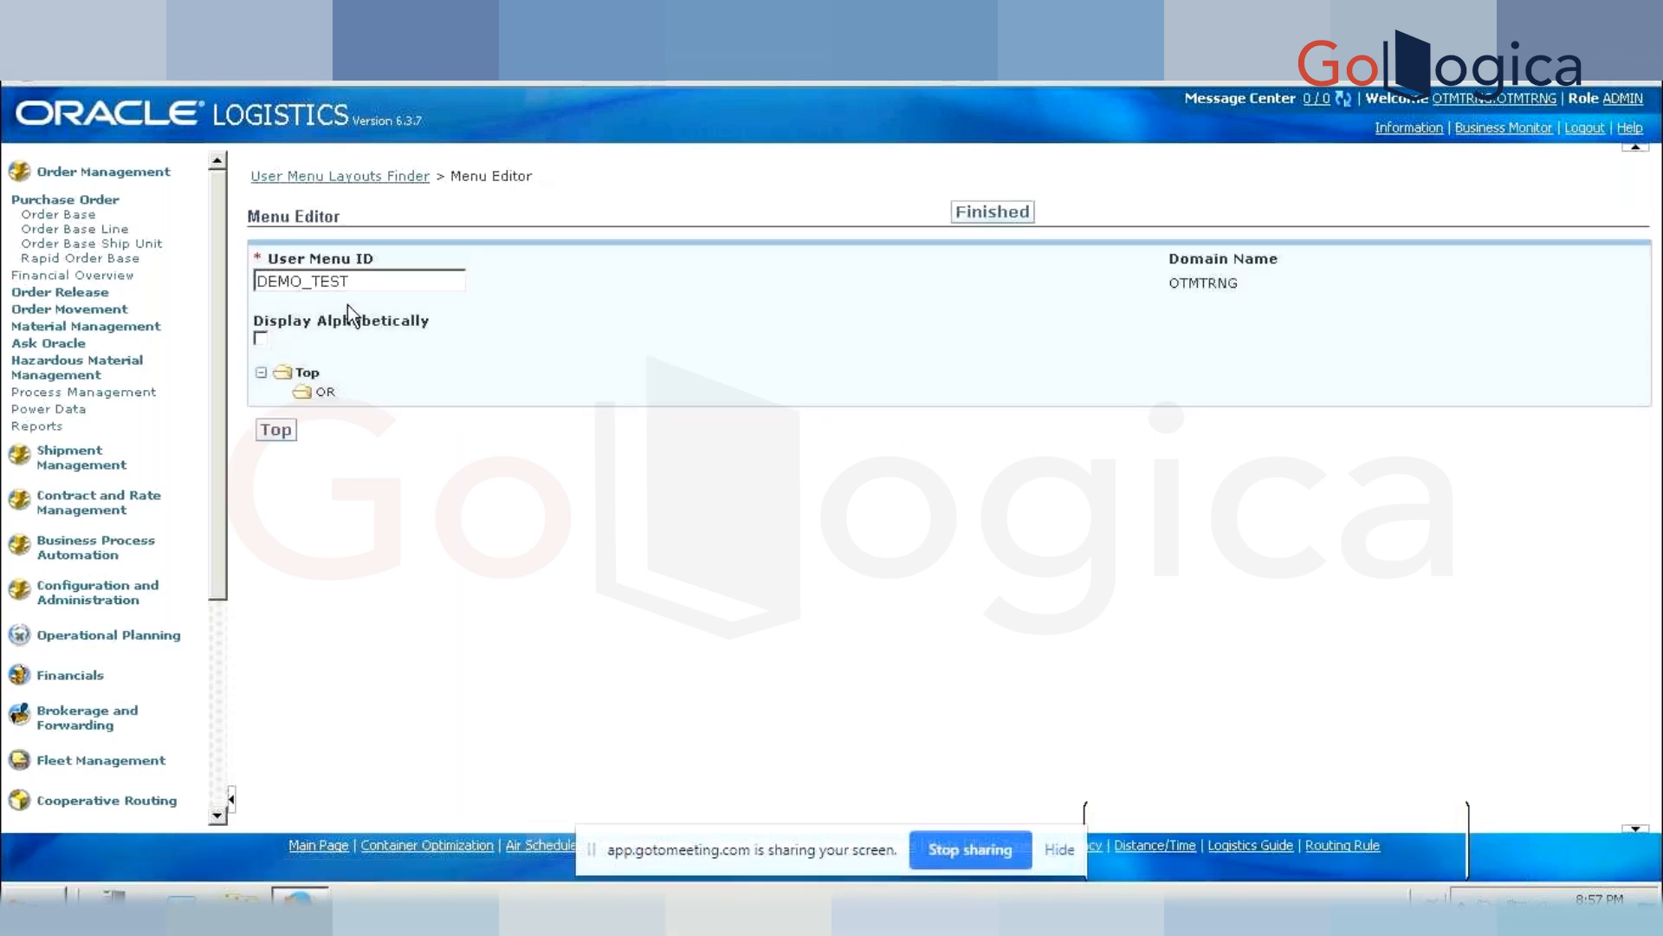
- Add a nested group named OR1 under the OR group and save it
{"action": "mouse_move", "coordinate": [325, 397]}
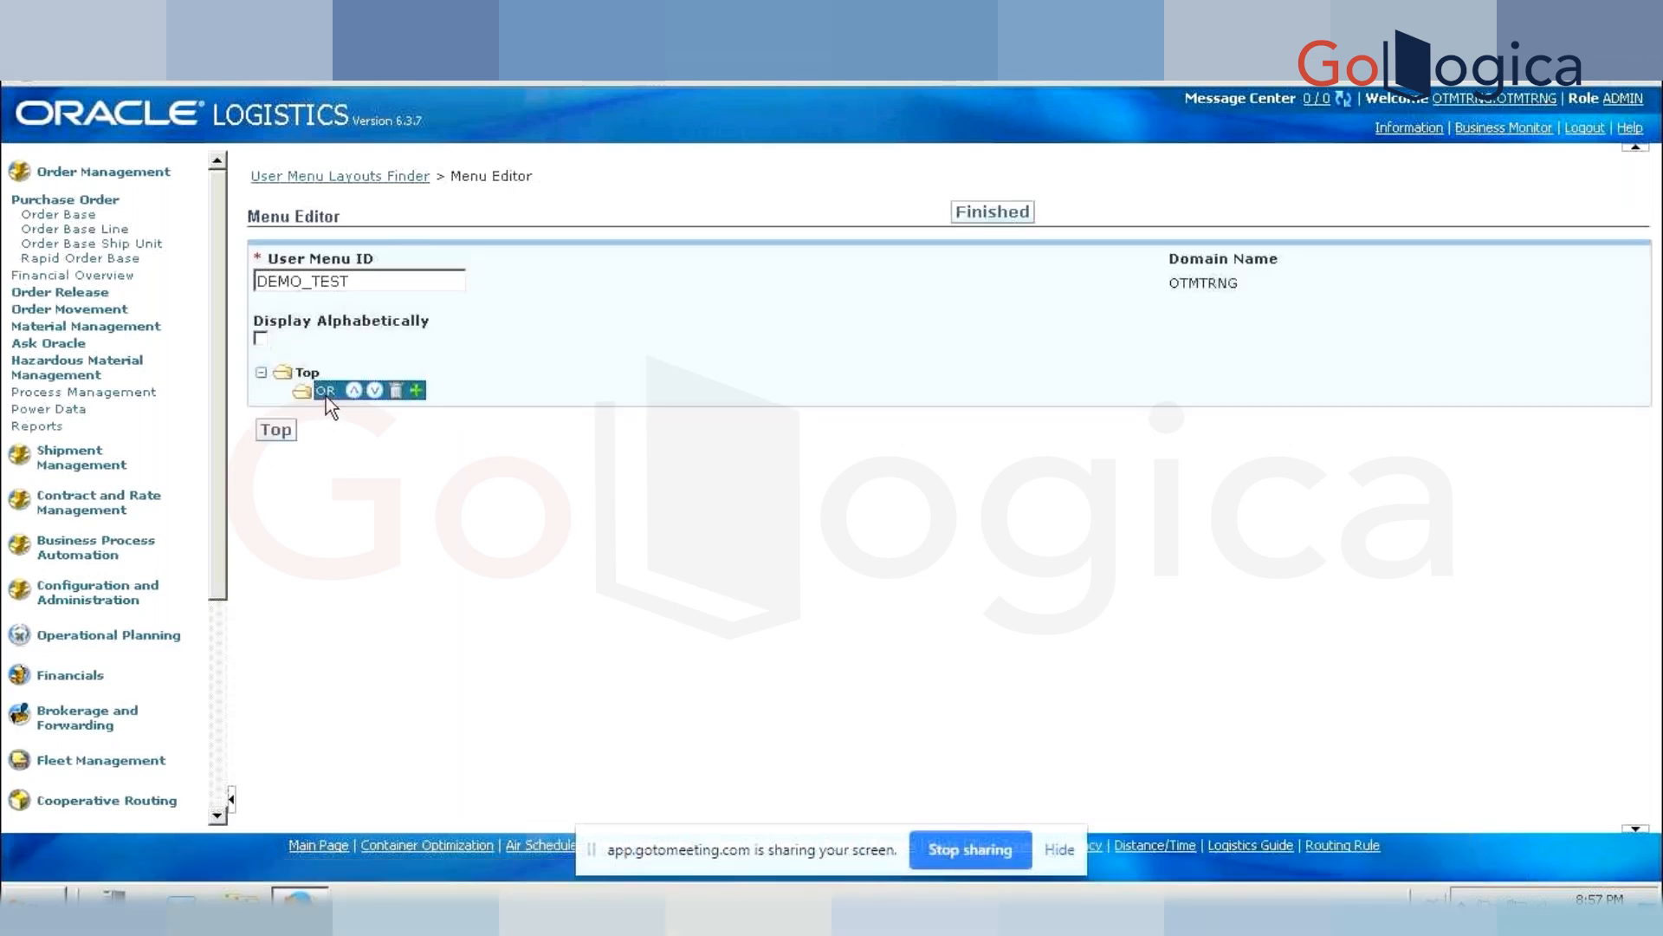
{"action": "left_click", "coordinate": [417, 391]}
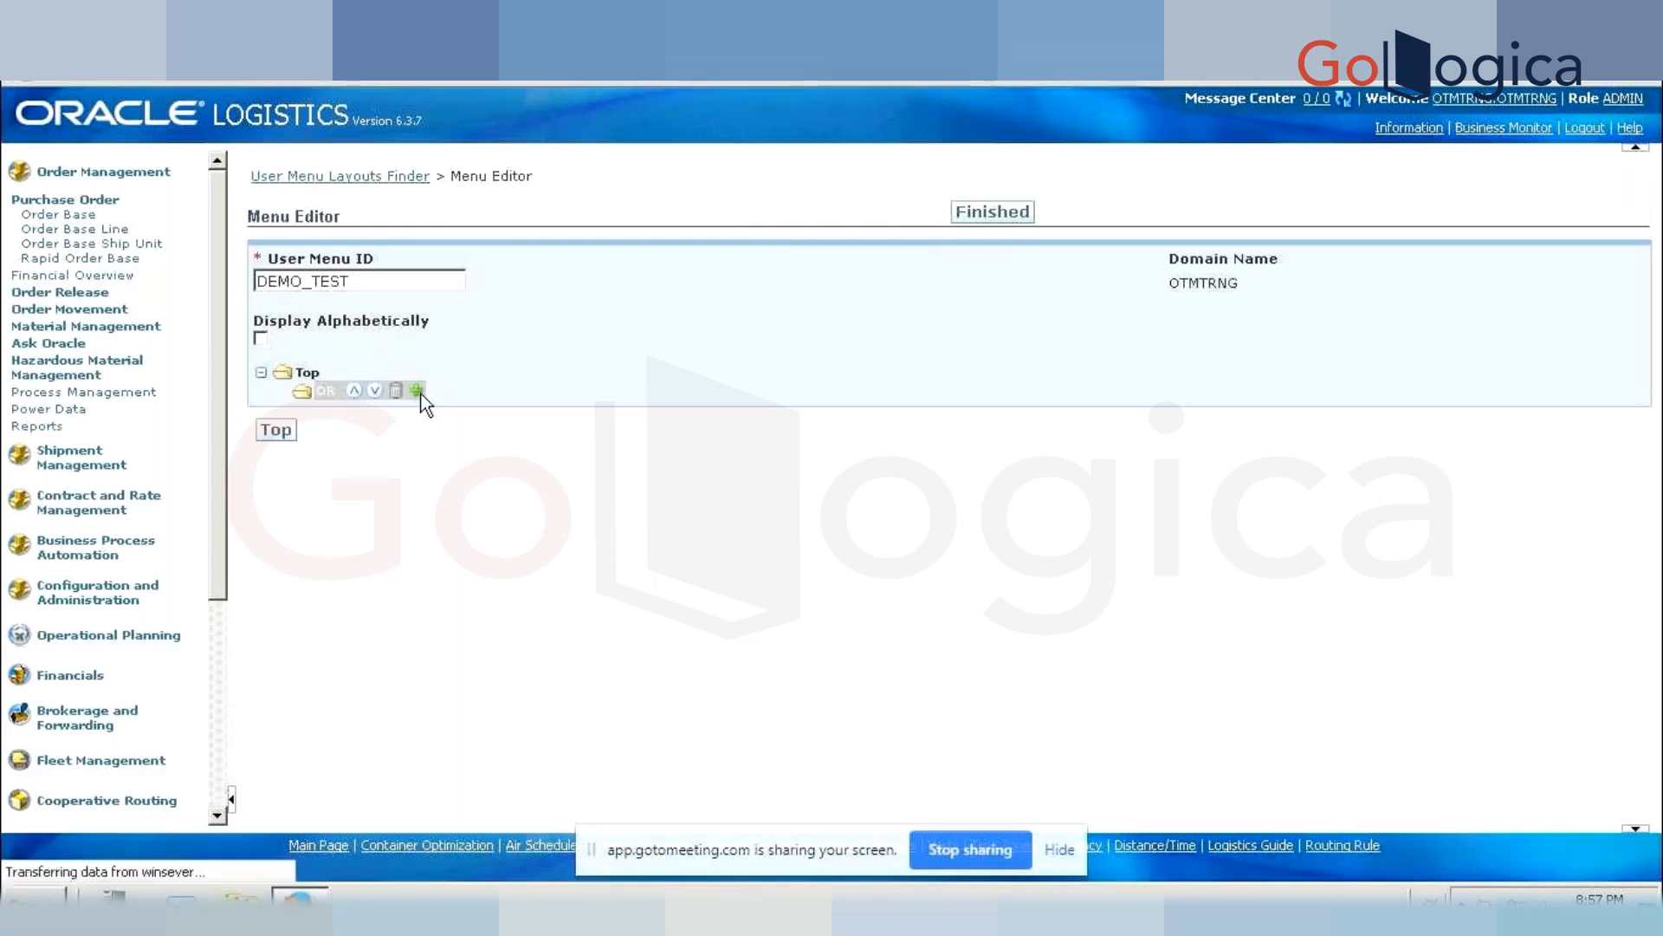
{"action": "left_click", "coordinate": [319, 270]}
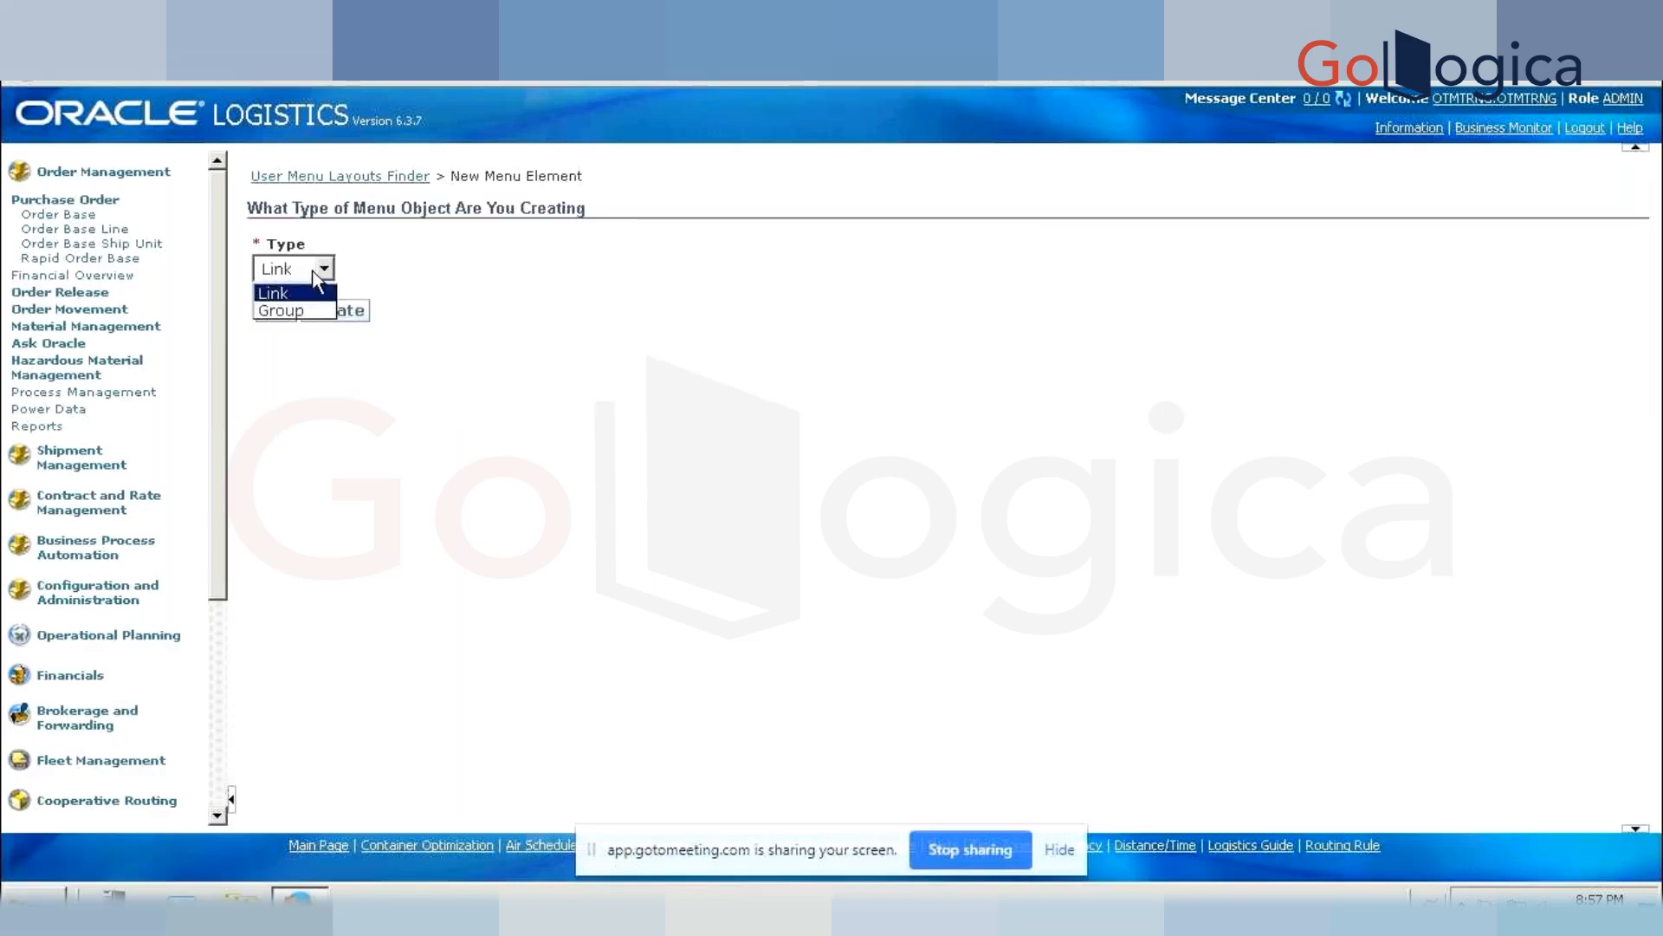
{"action": "left_click", "coordinate": [299, 309]}
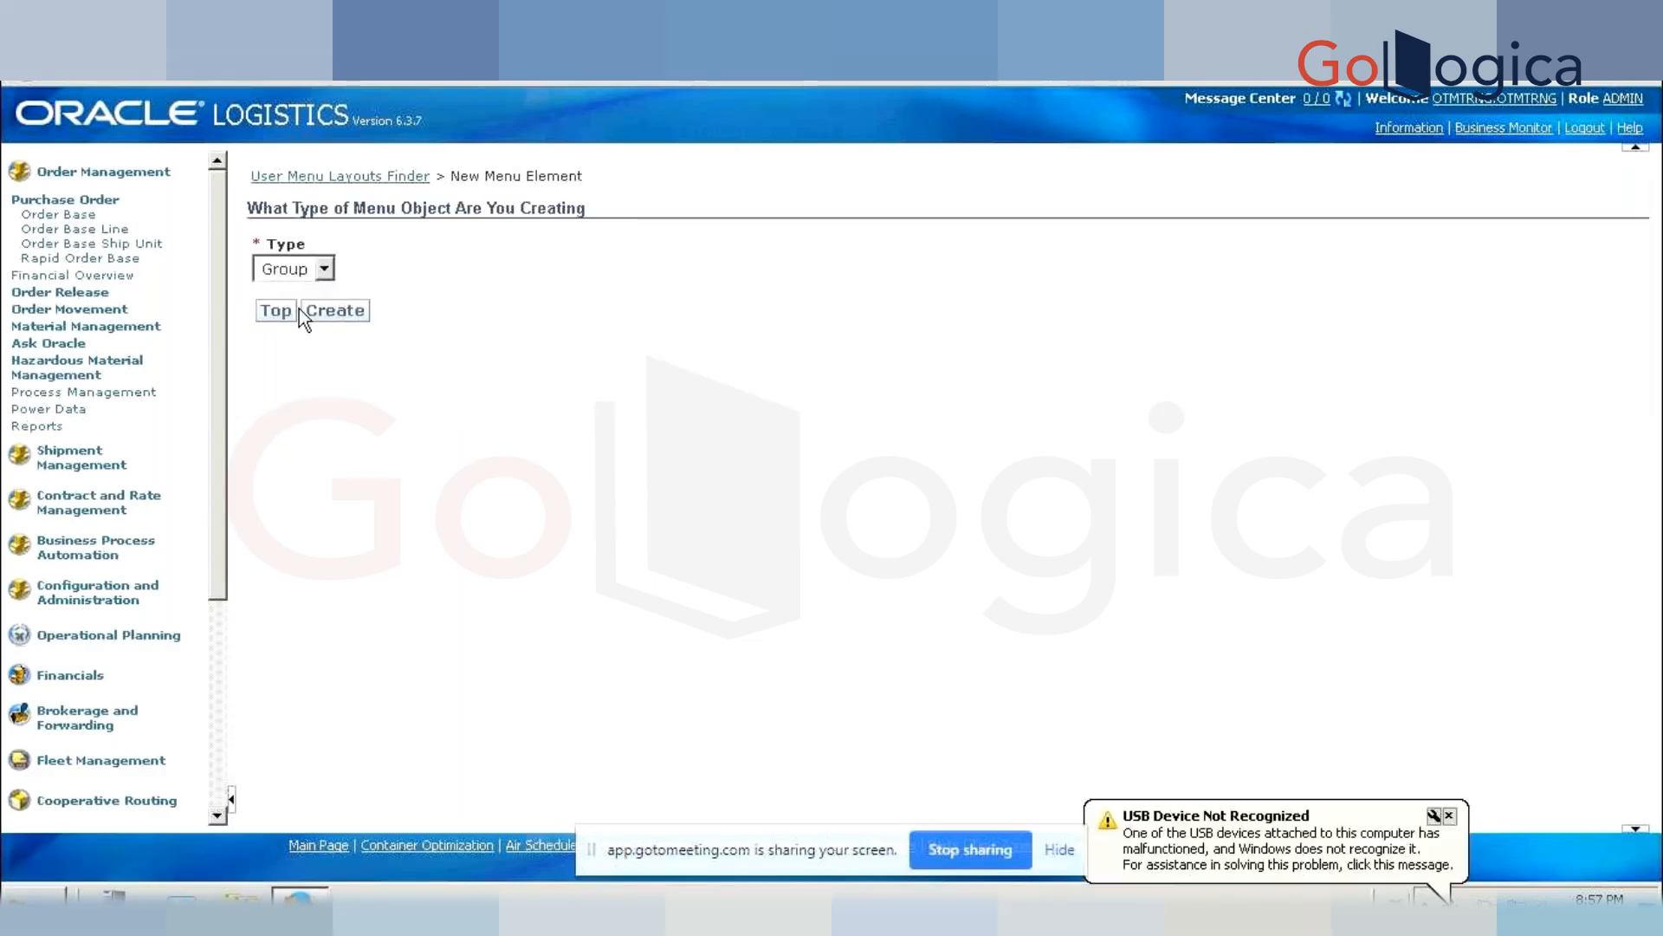
{"action": "left_click", "coordinate": [324, 312]}
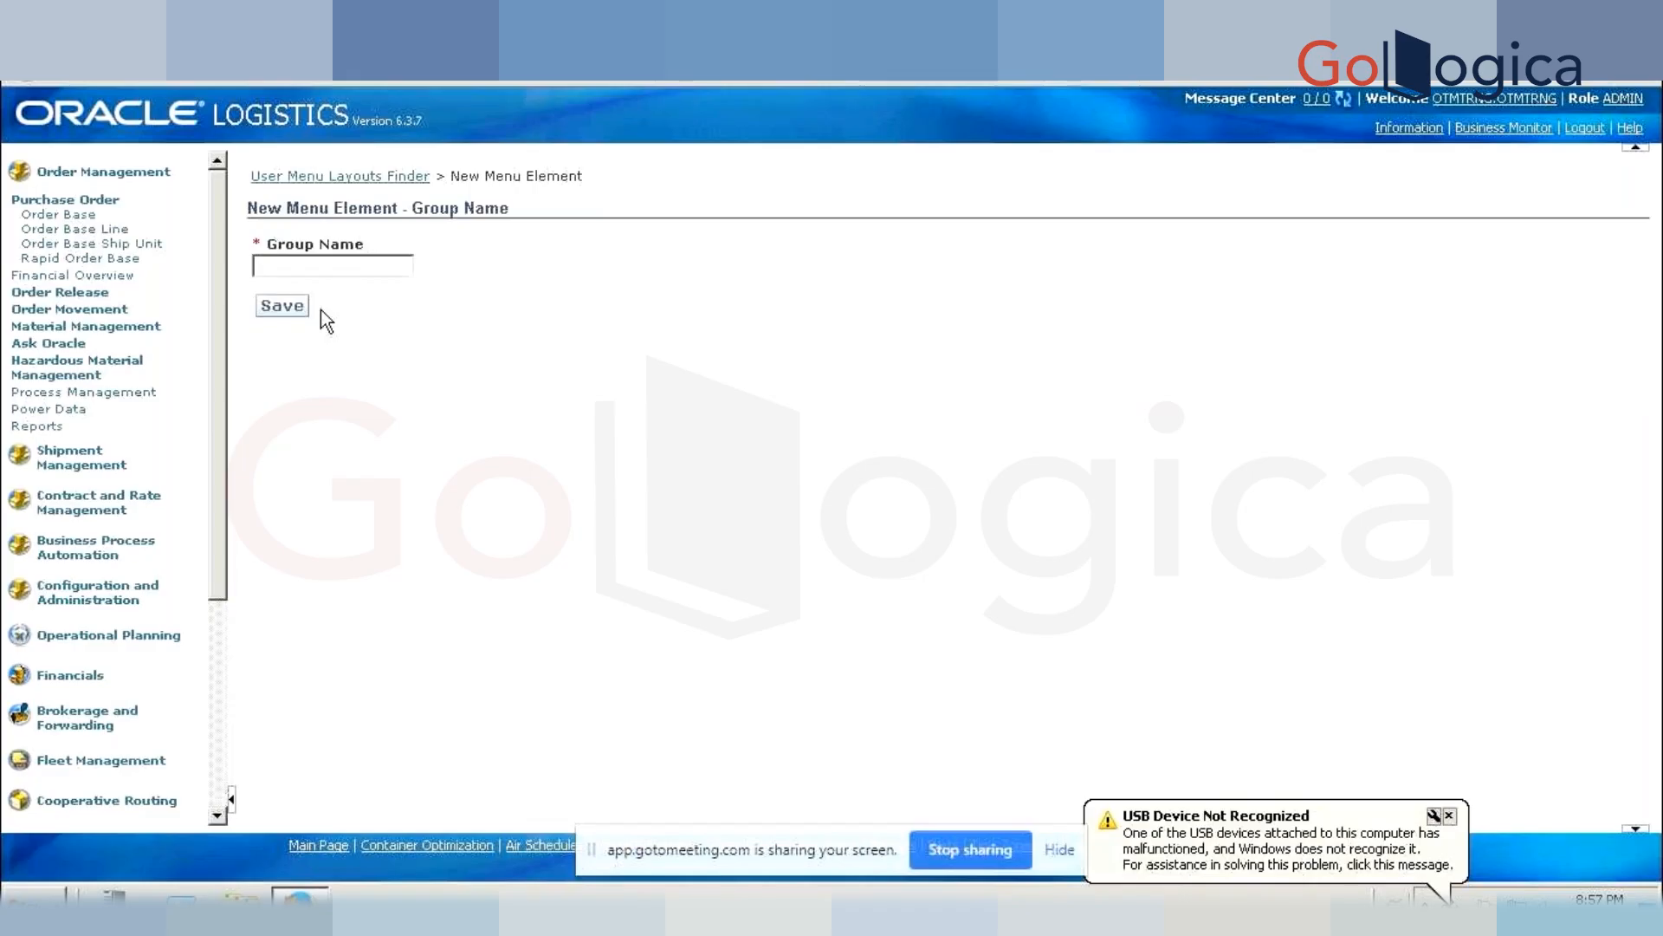
{"action": "left_click", "coordinate": [337, 265]}
{"action": "type", "text": "OR1"}
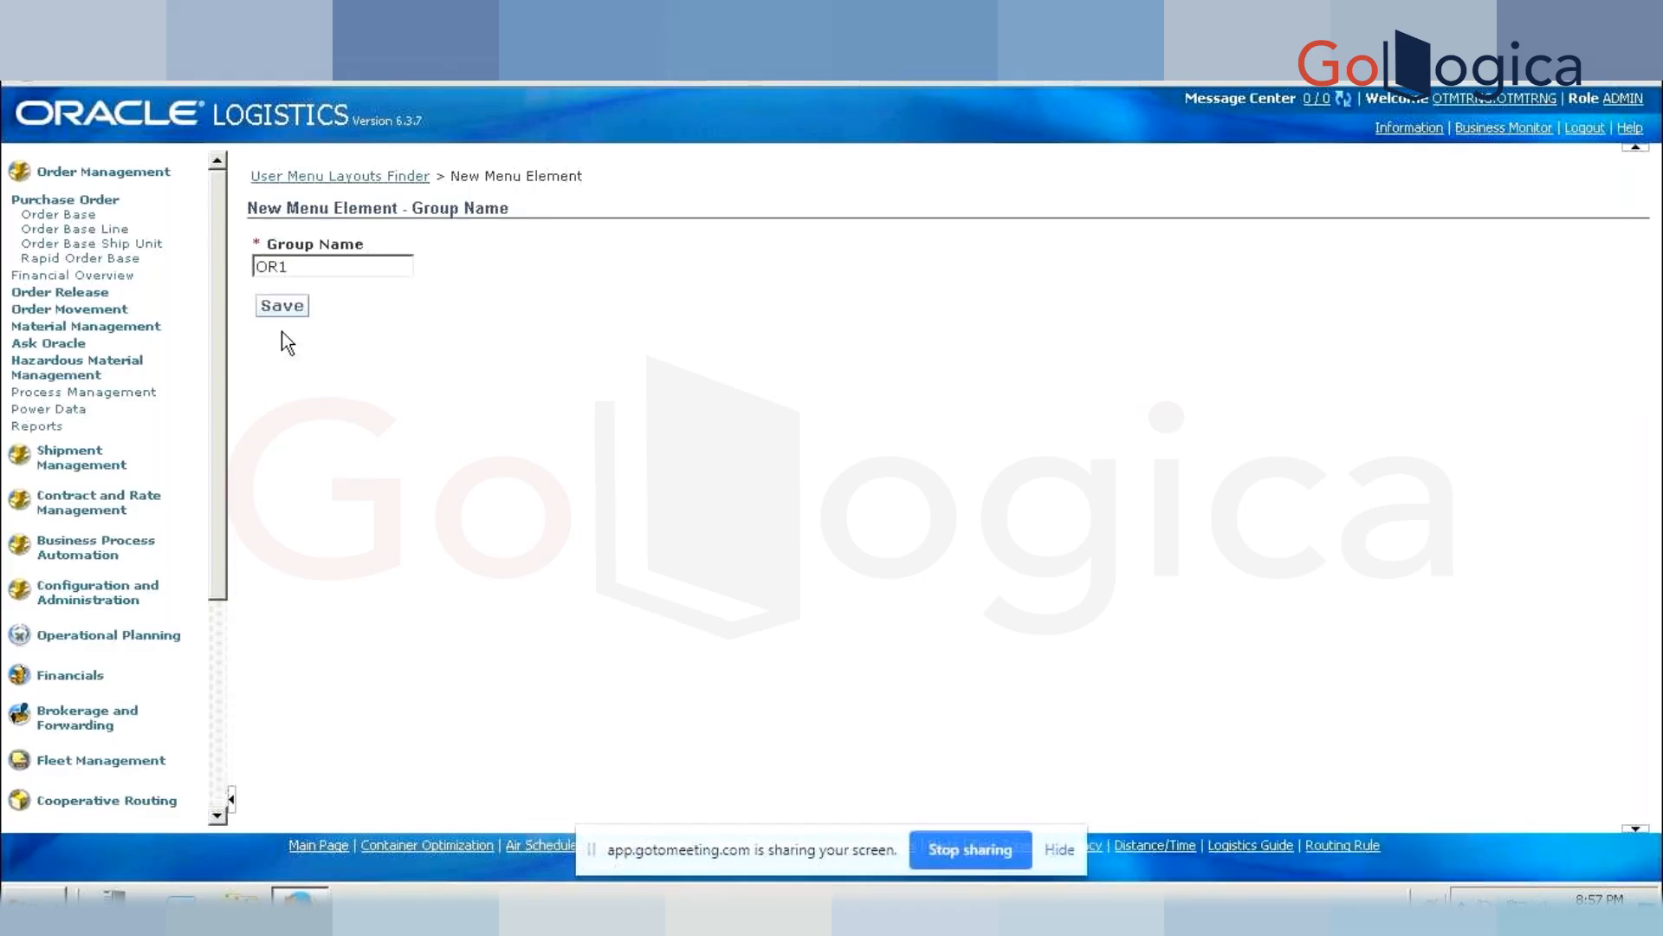
{"action": "left_click", "coordinate": [273, 309]}
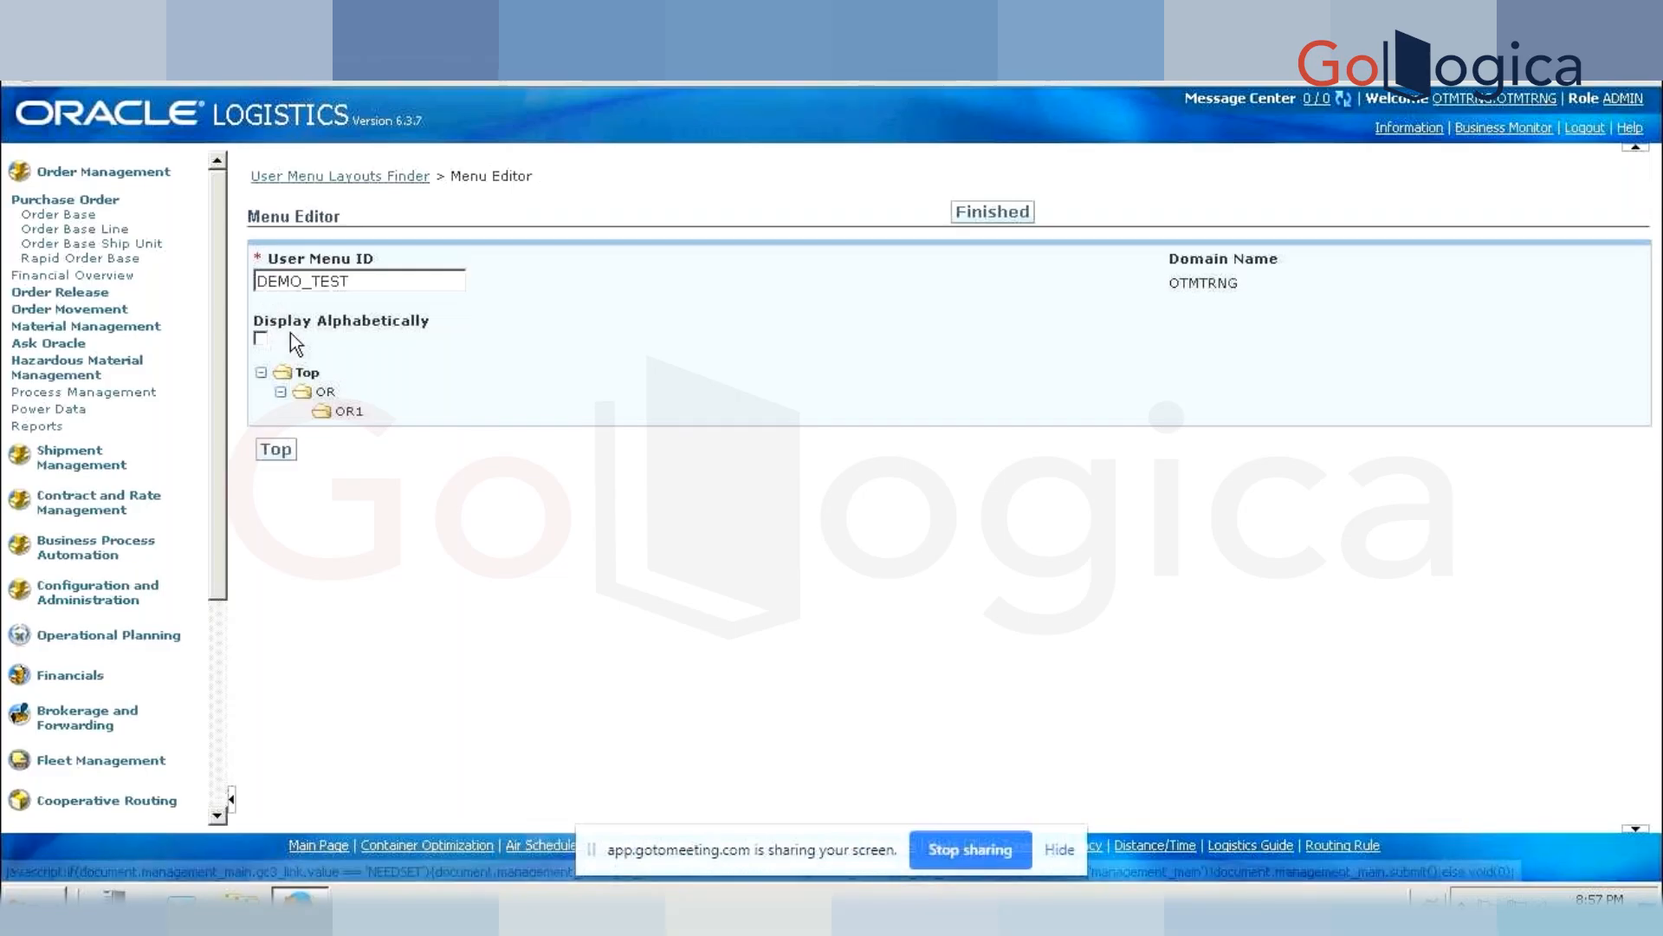
- Add a link element under the OR1 group and set its text to ORDER RELEASE
{"action": "left_click", "coordinate": [352, 407]}
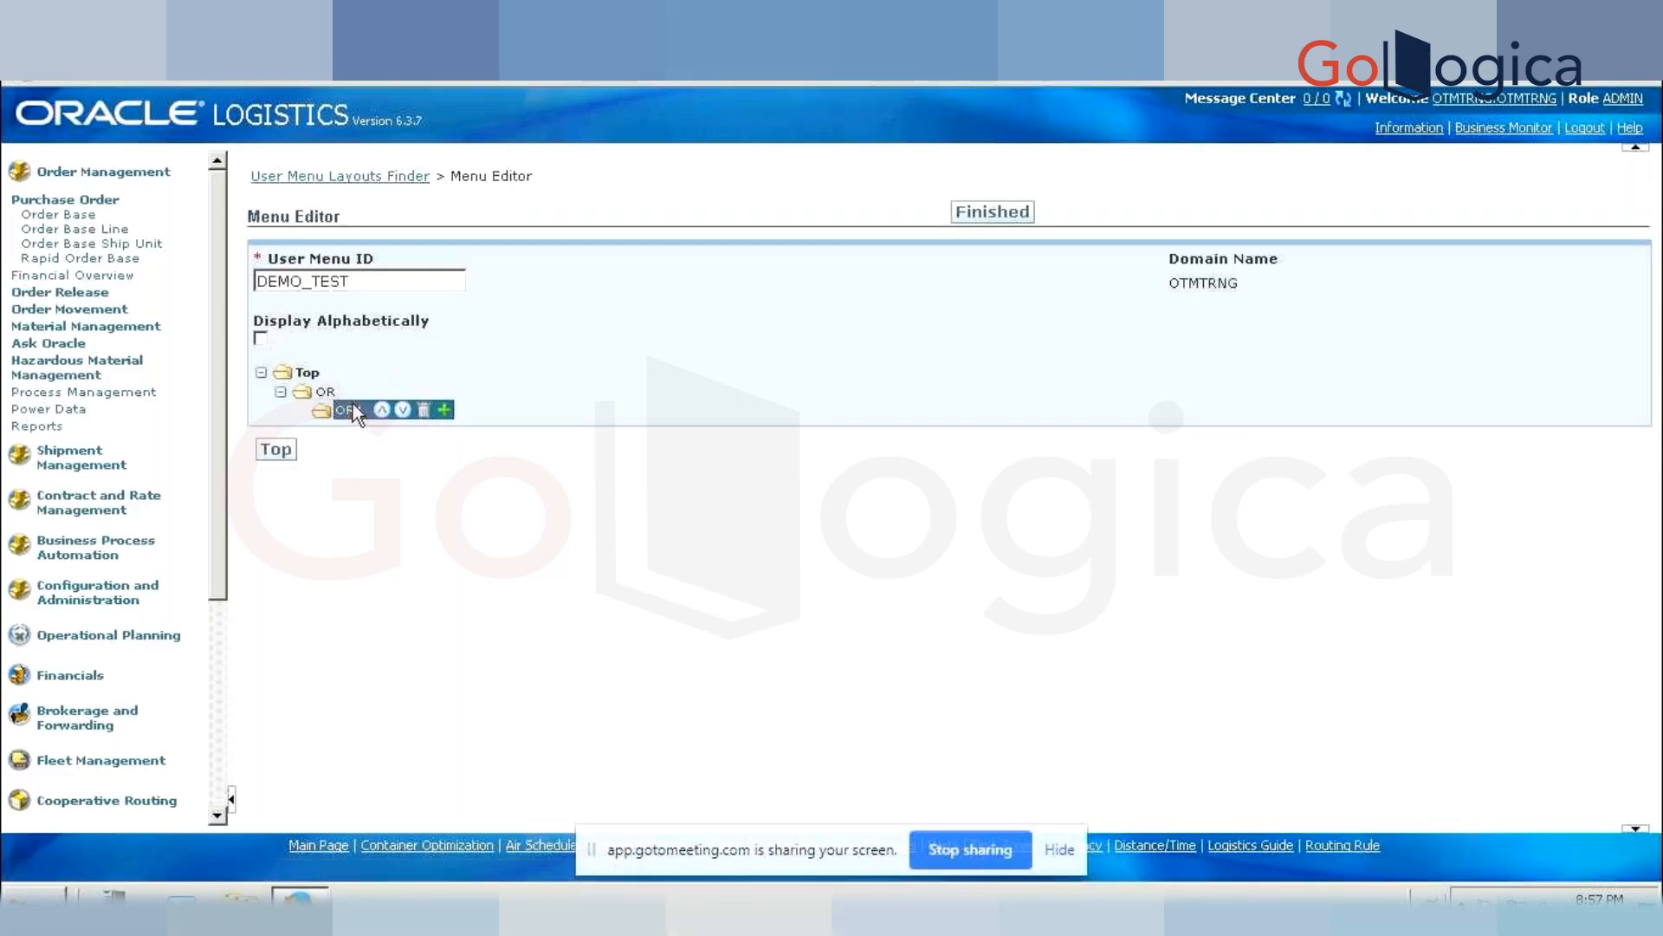
{"action": "left_click", "coordinate": [444, 409]}
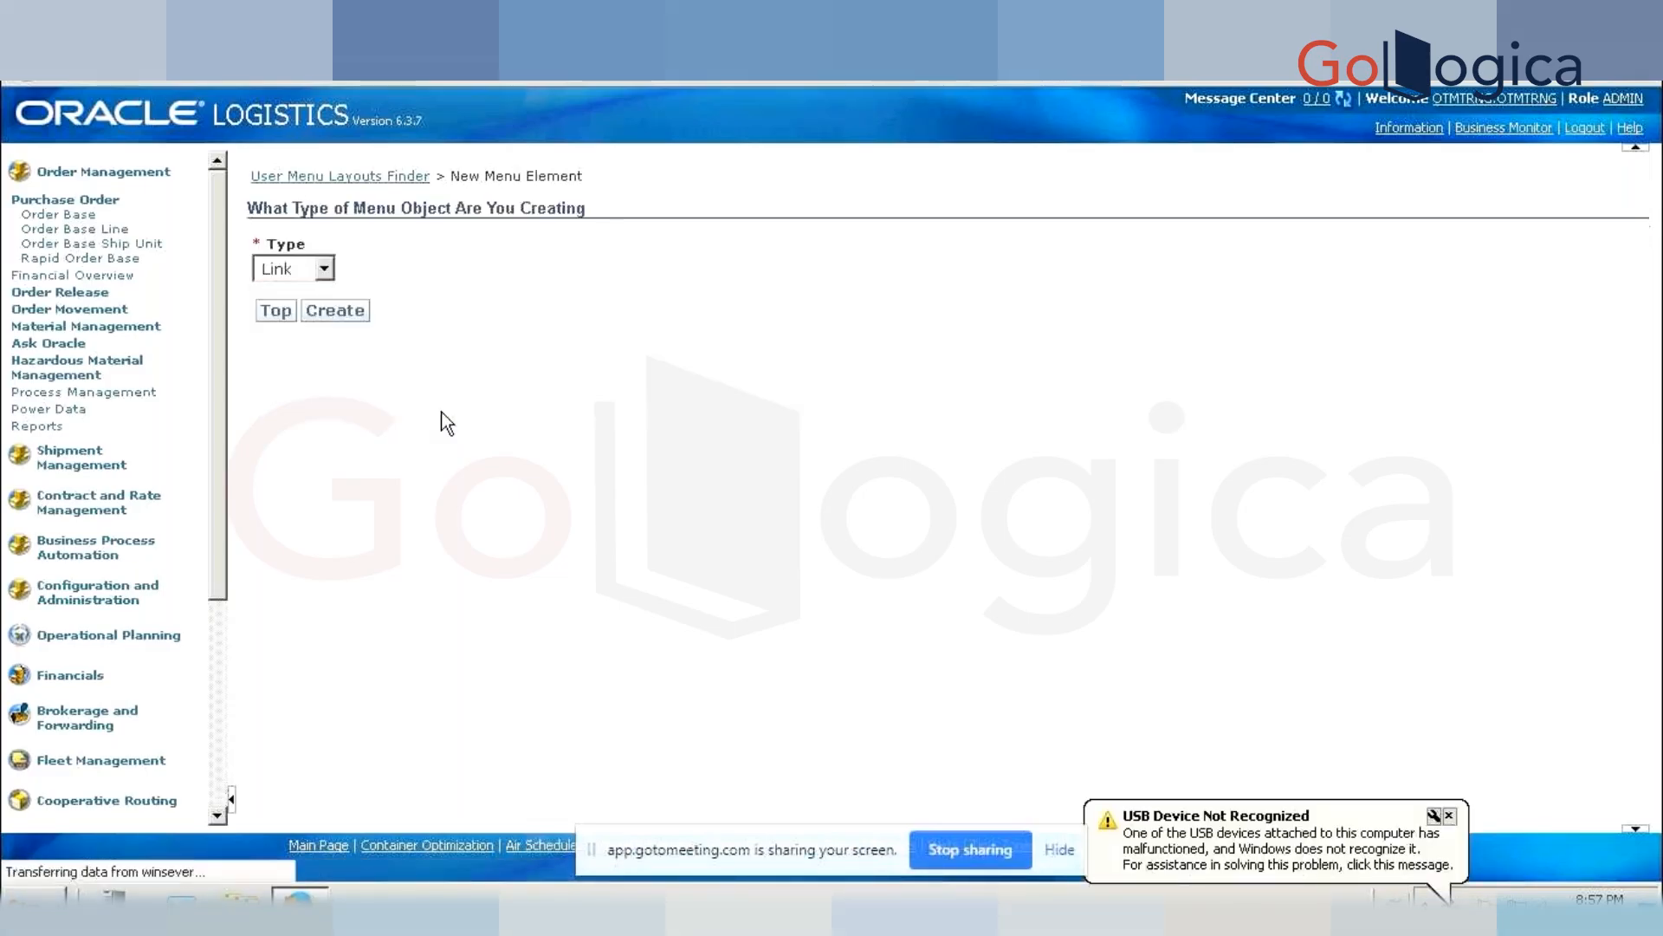
{"action": "left_click", "coordinate": [309, 314]}
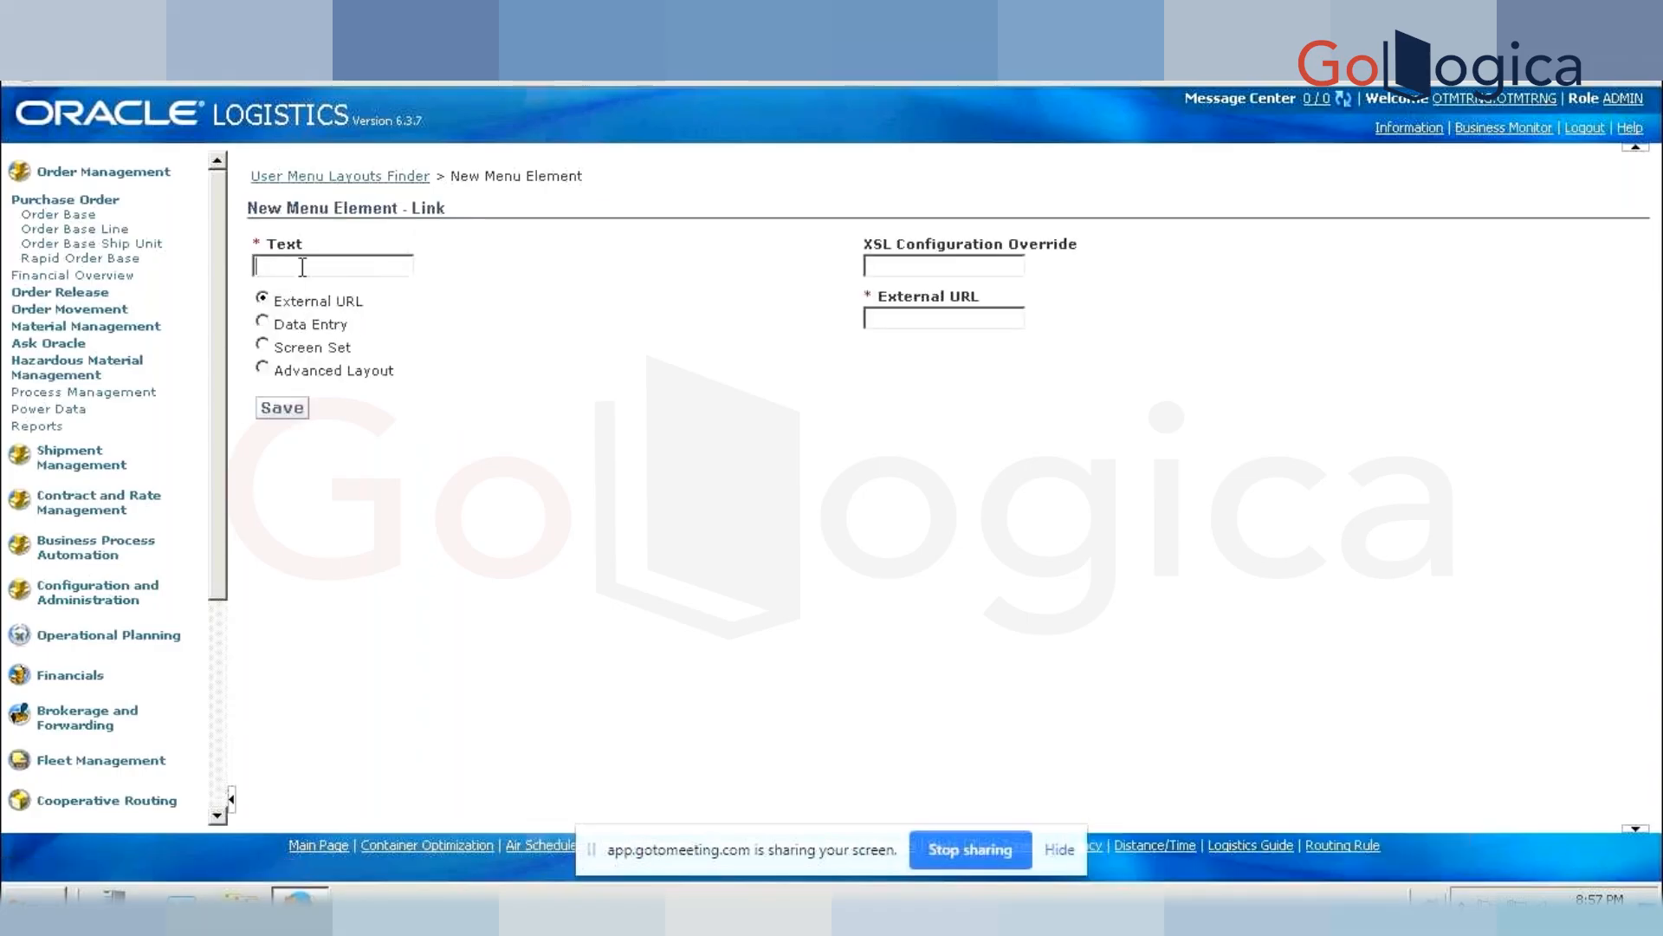
{"action": "left_click", "coordinate": [302, 267]}
{"action": "type", "text": "ORDER RELEASE"}
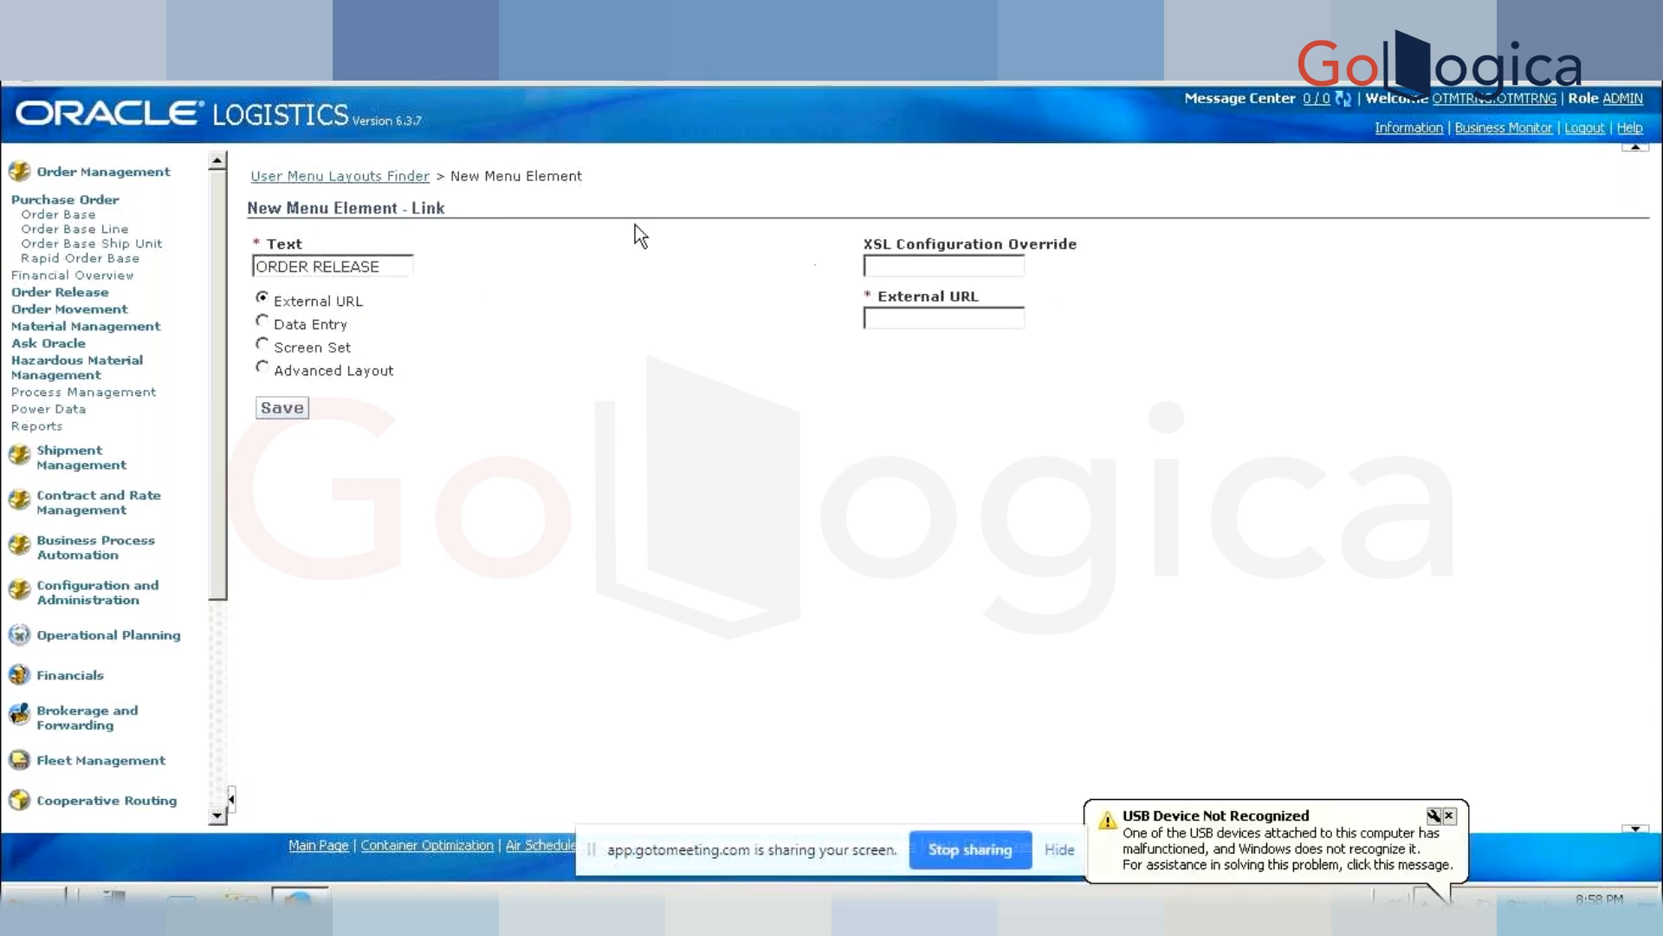
- Open the Order Base link of the Purchase Order submenu in a new tab to examine its page
{"action": "right_click", "coordinate": [81, 221]}
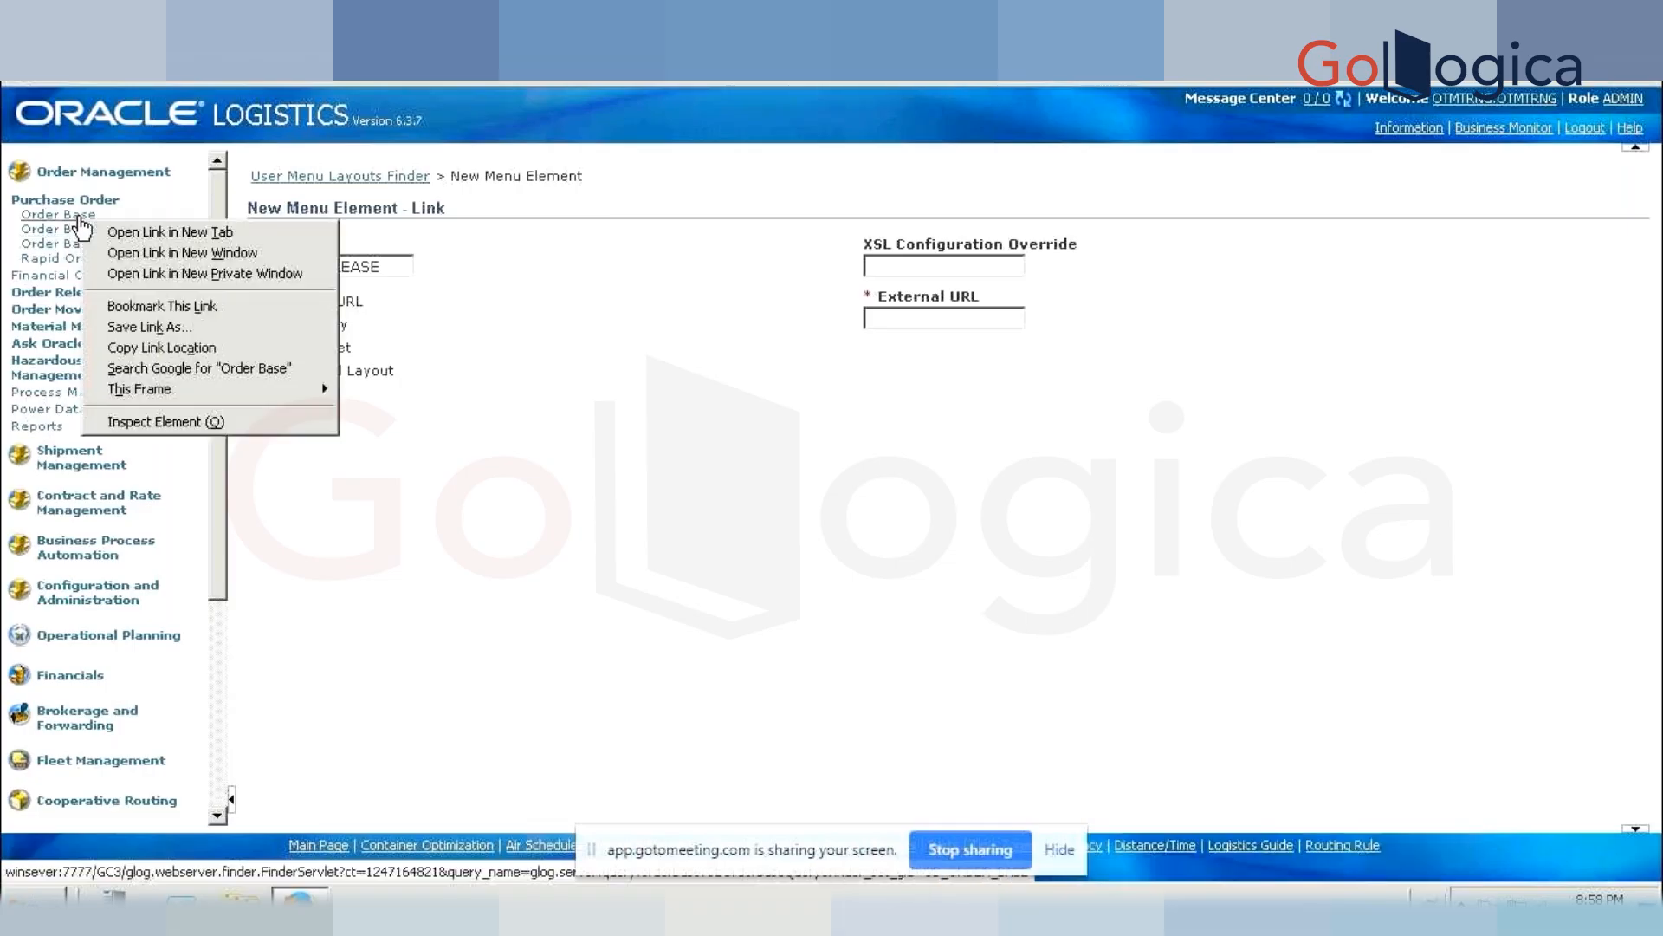
{"action": "left_click", "coordinate": [166, 232]}
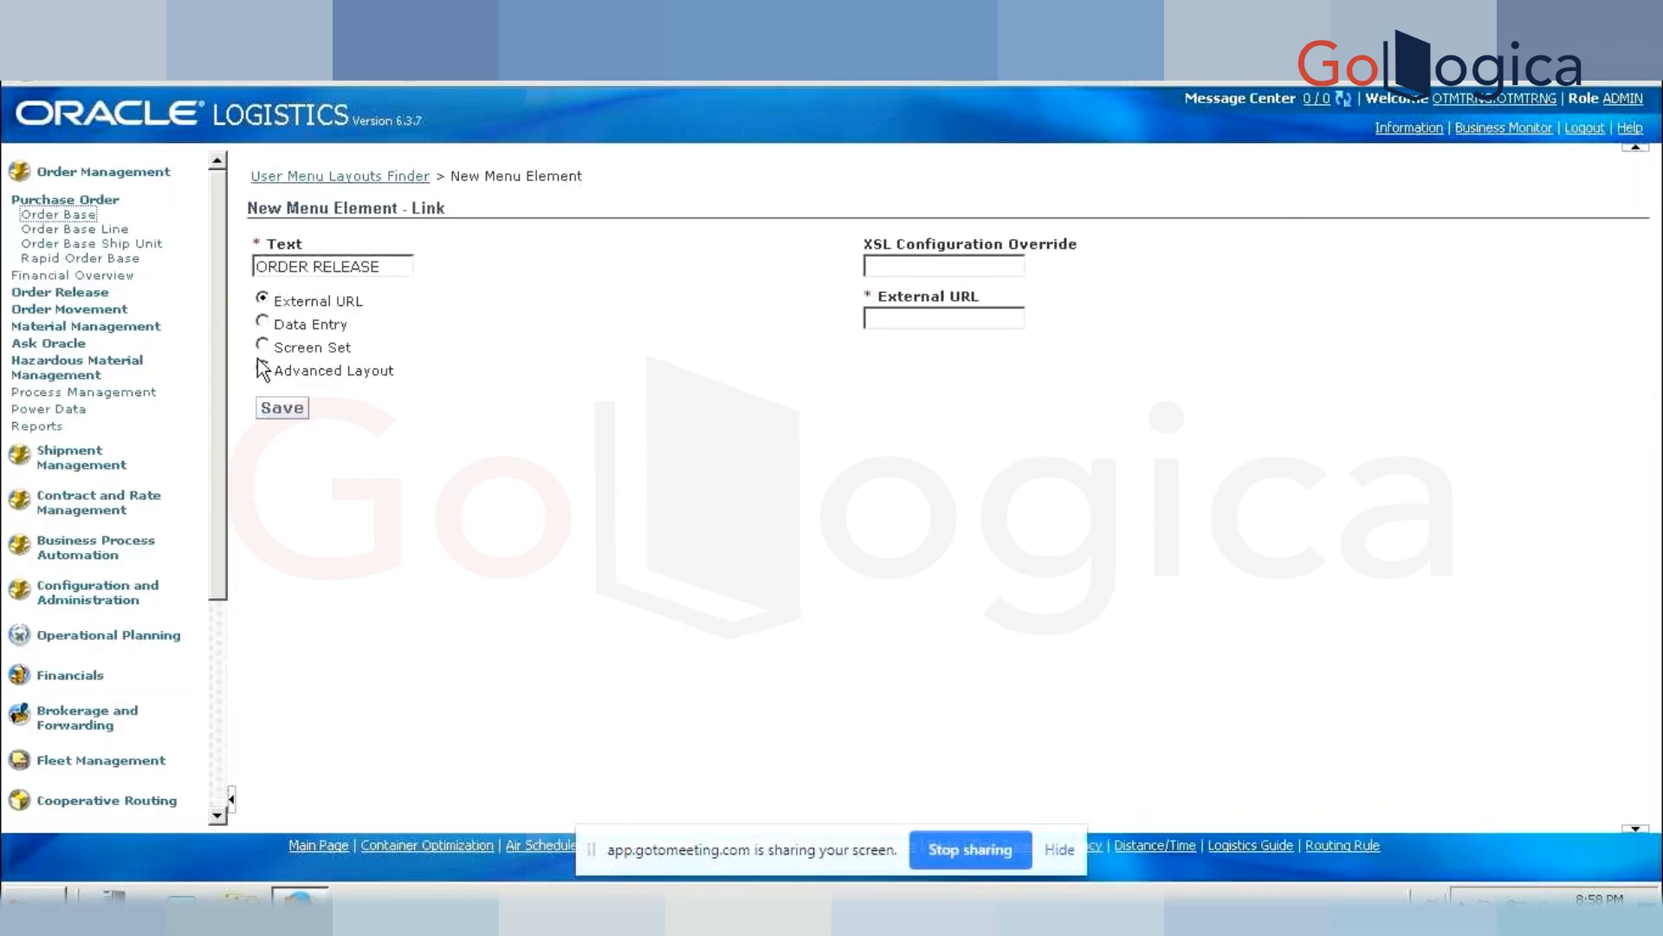
- Make the link a Screen Set link with screen set ID ORDER_RELEASE and save it
{"action": "left_click", "coordinate": [261, 344]}
{"action": "left_click", "coordinate": [989, 317]}
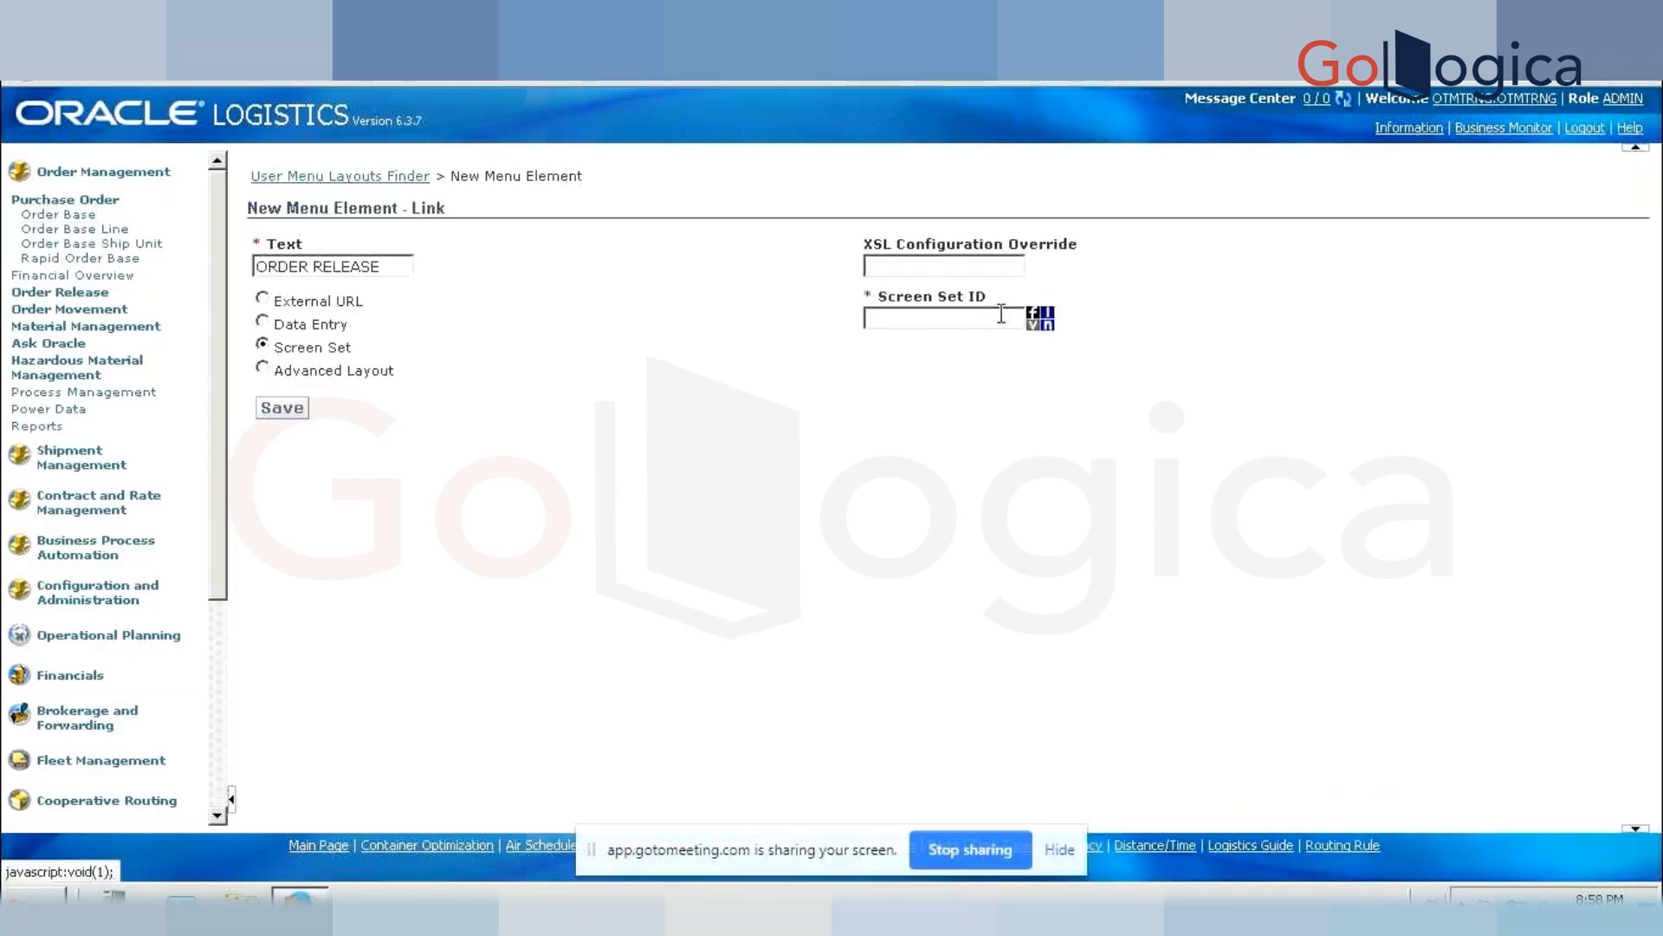
{"action": "type", "text": "ORDER"}
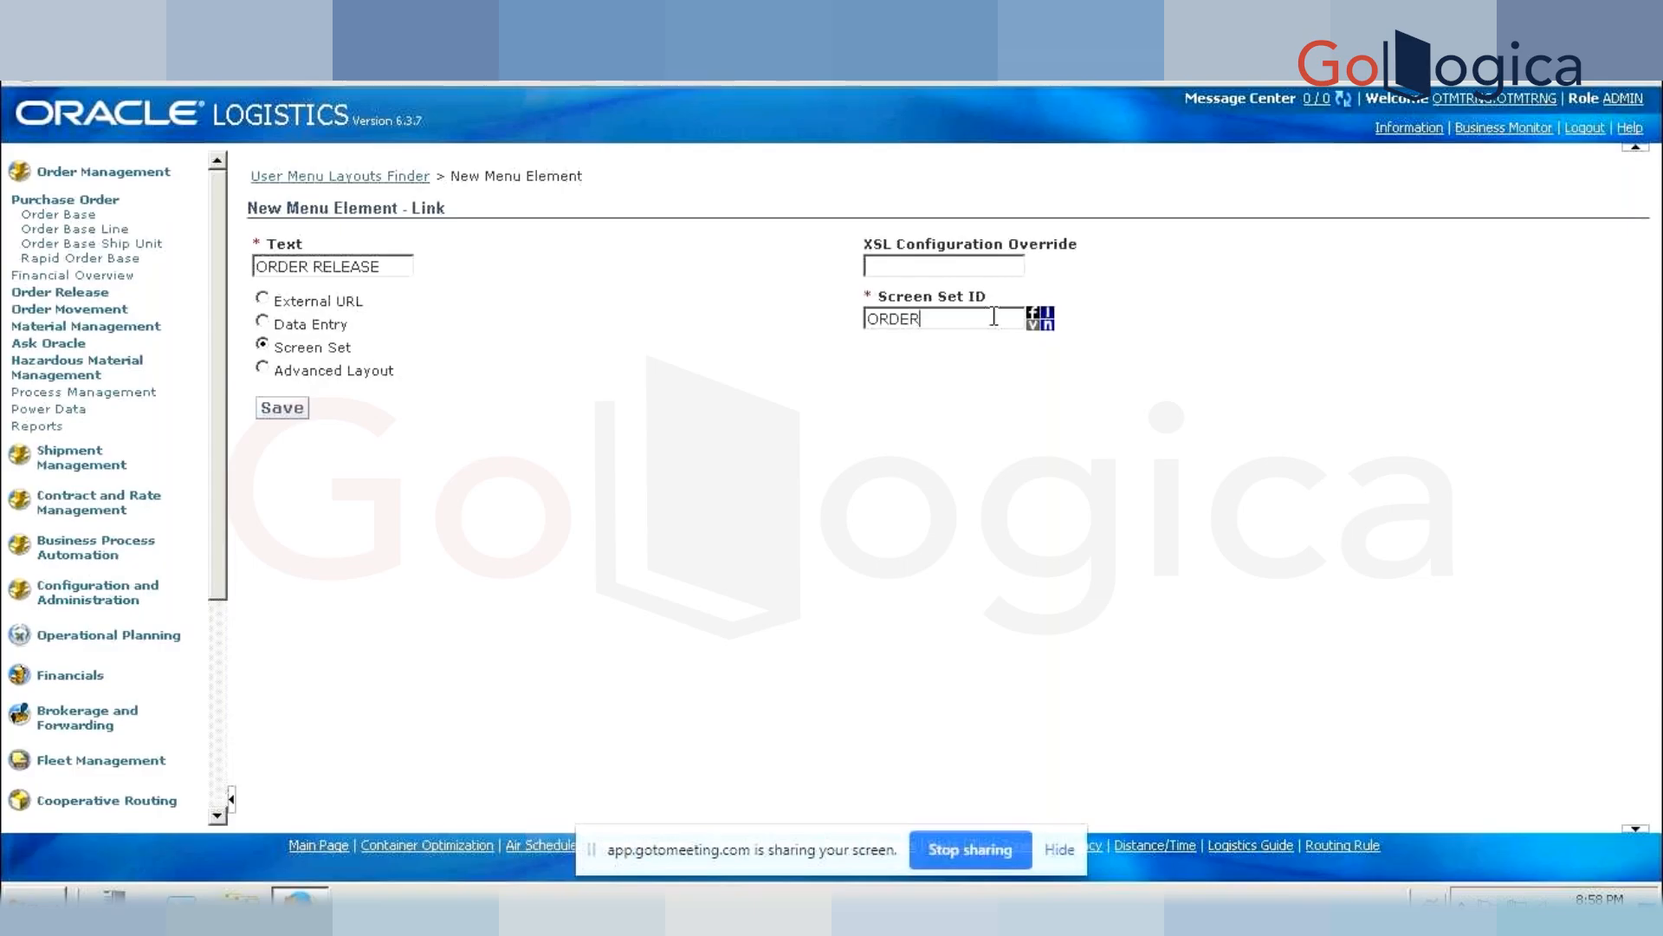
{"action": "type", "text": "_RE"}
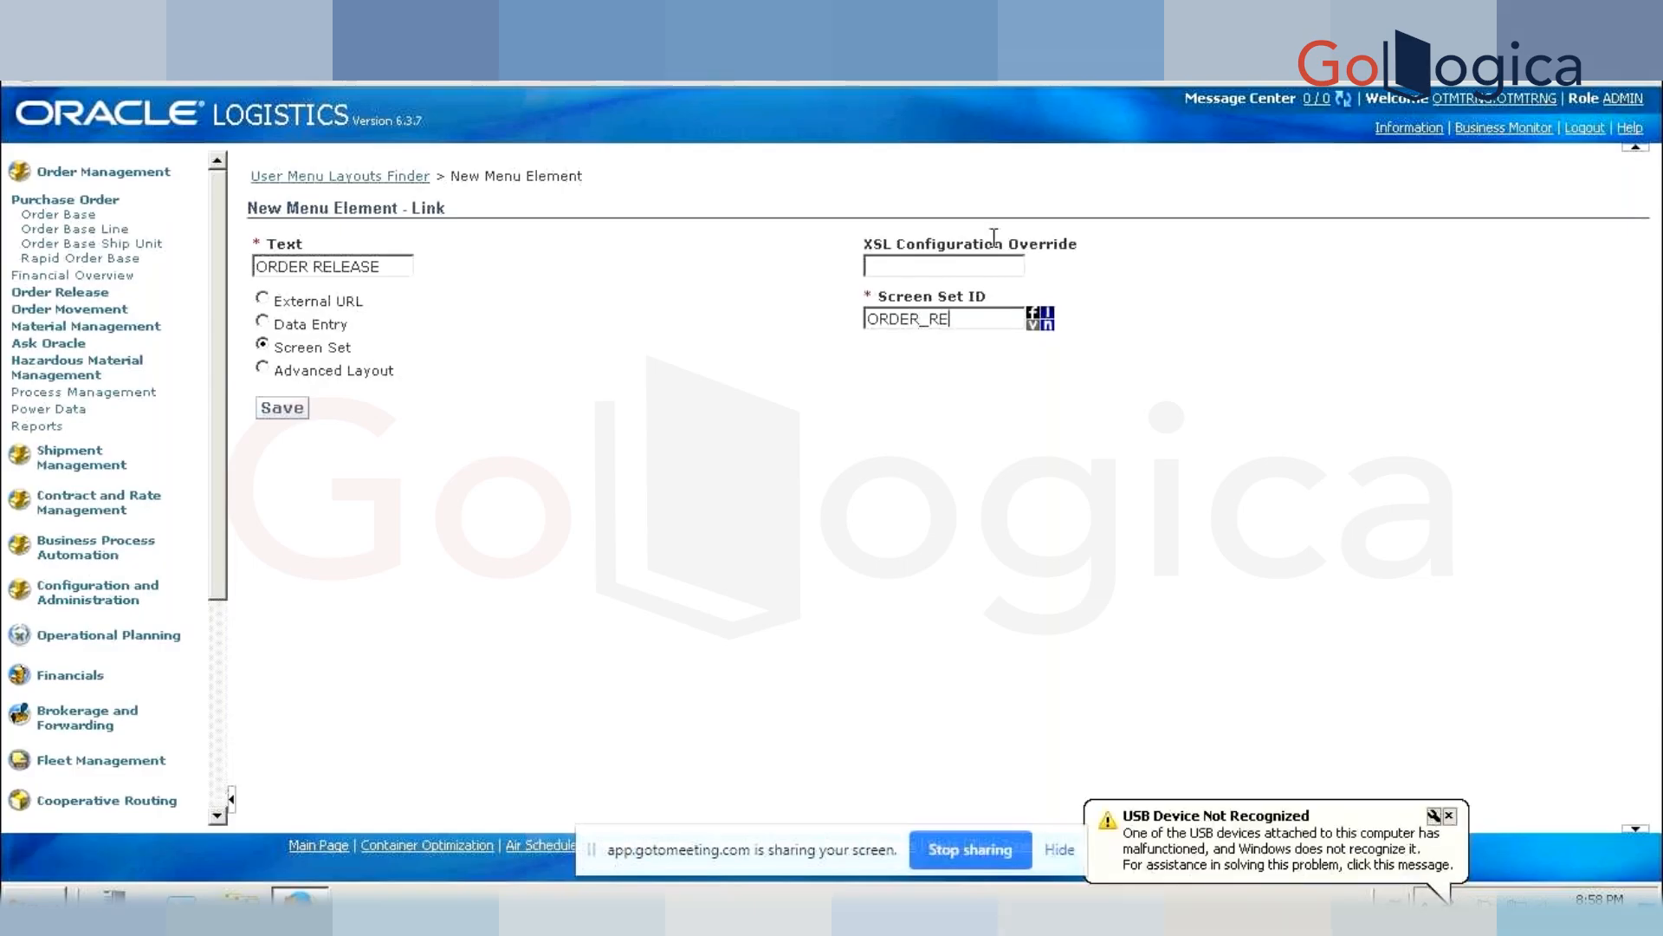
{"action": "type", "text": "LEASE"}
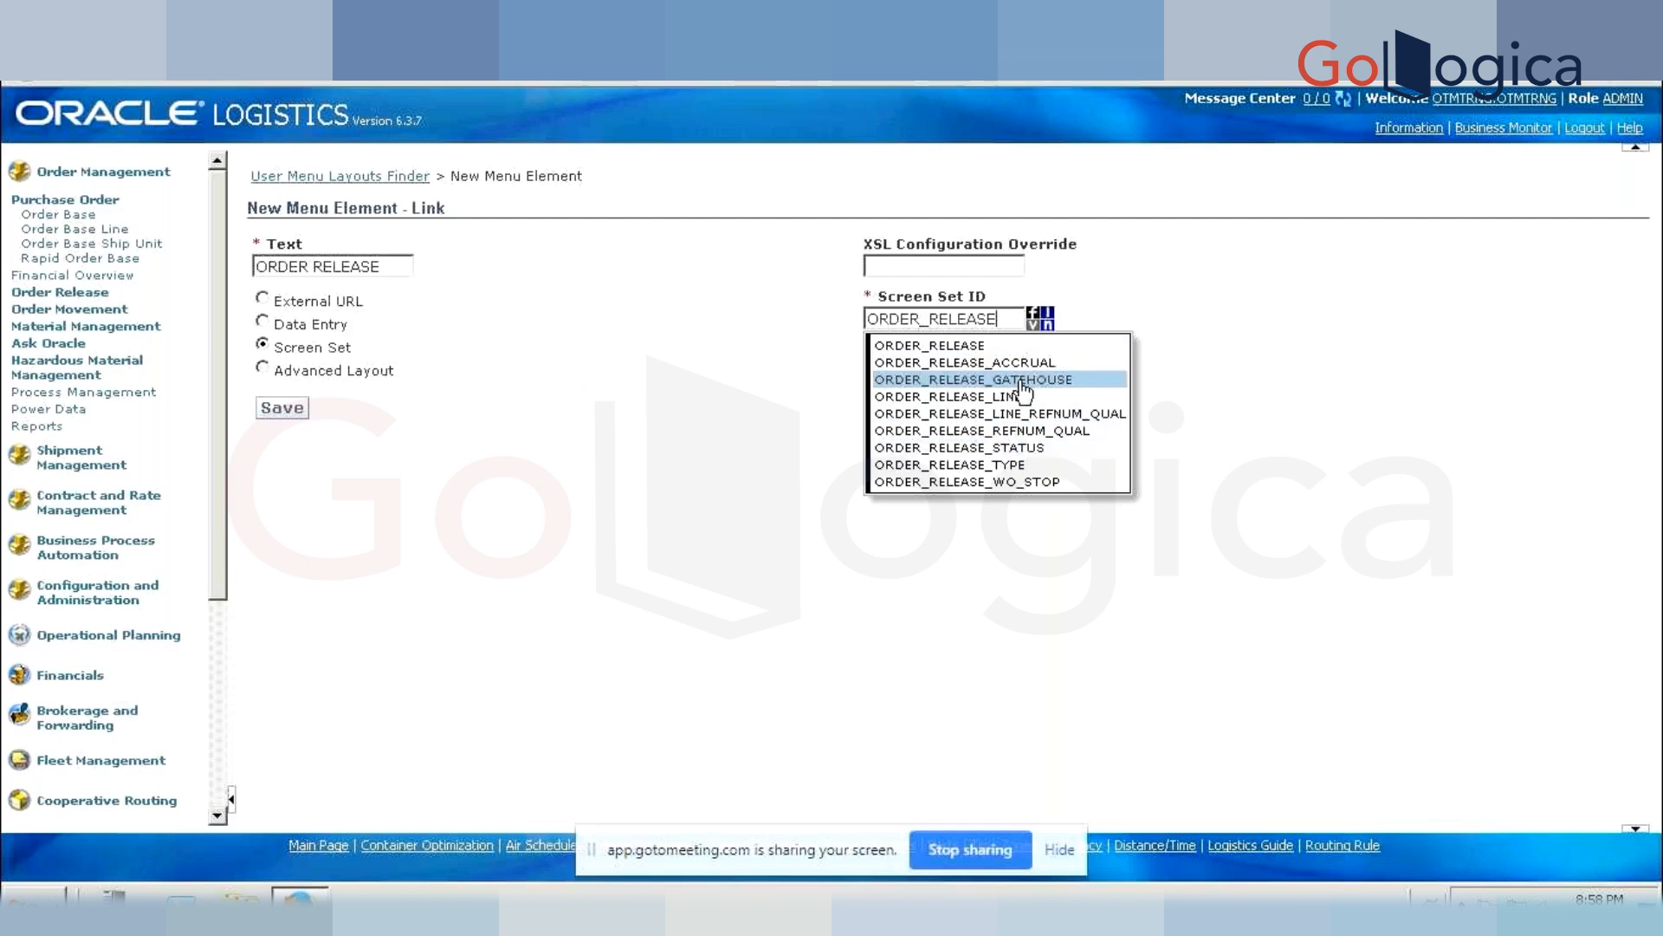
{"action": "left_click", "coordinate": [966, 346]}
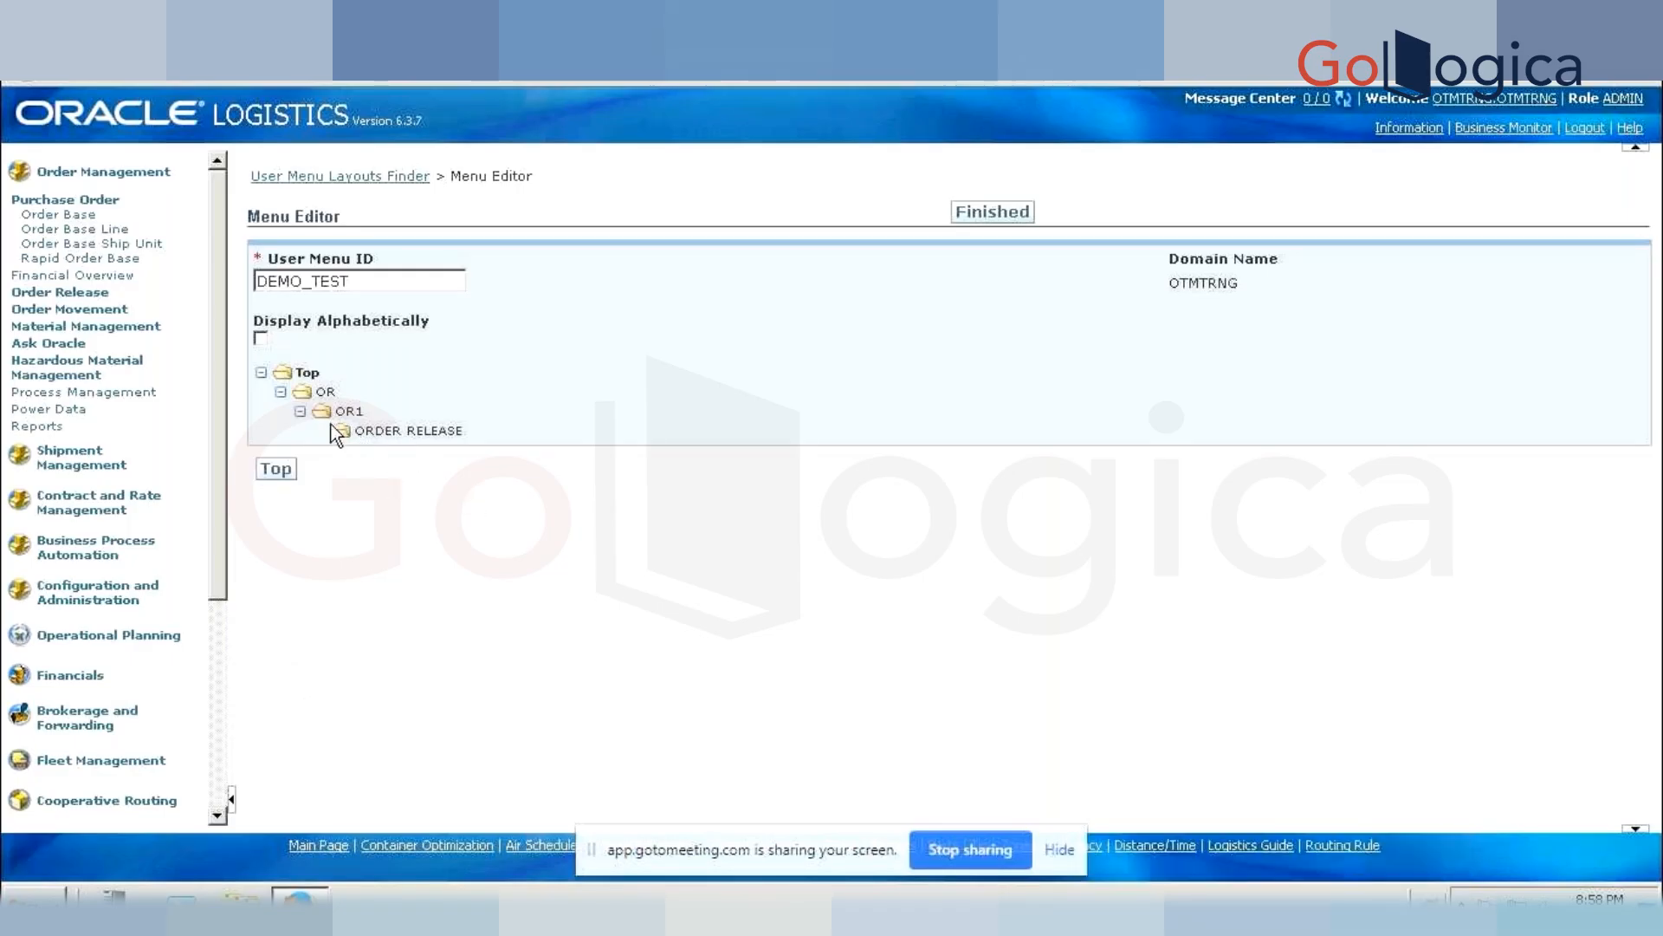
- Collapse and re-expand the OR1 group to check the link nested in it
{"action": "left_click", "coordinate": [300, 411]}
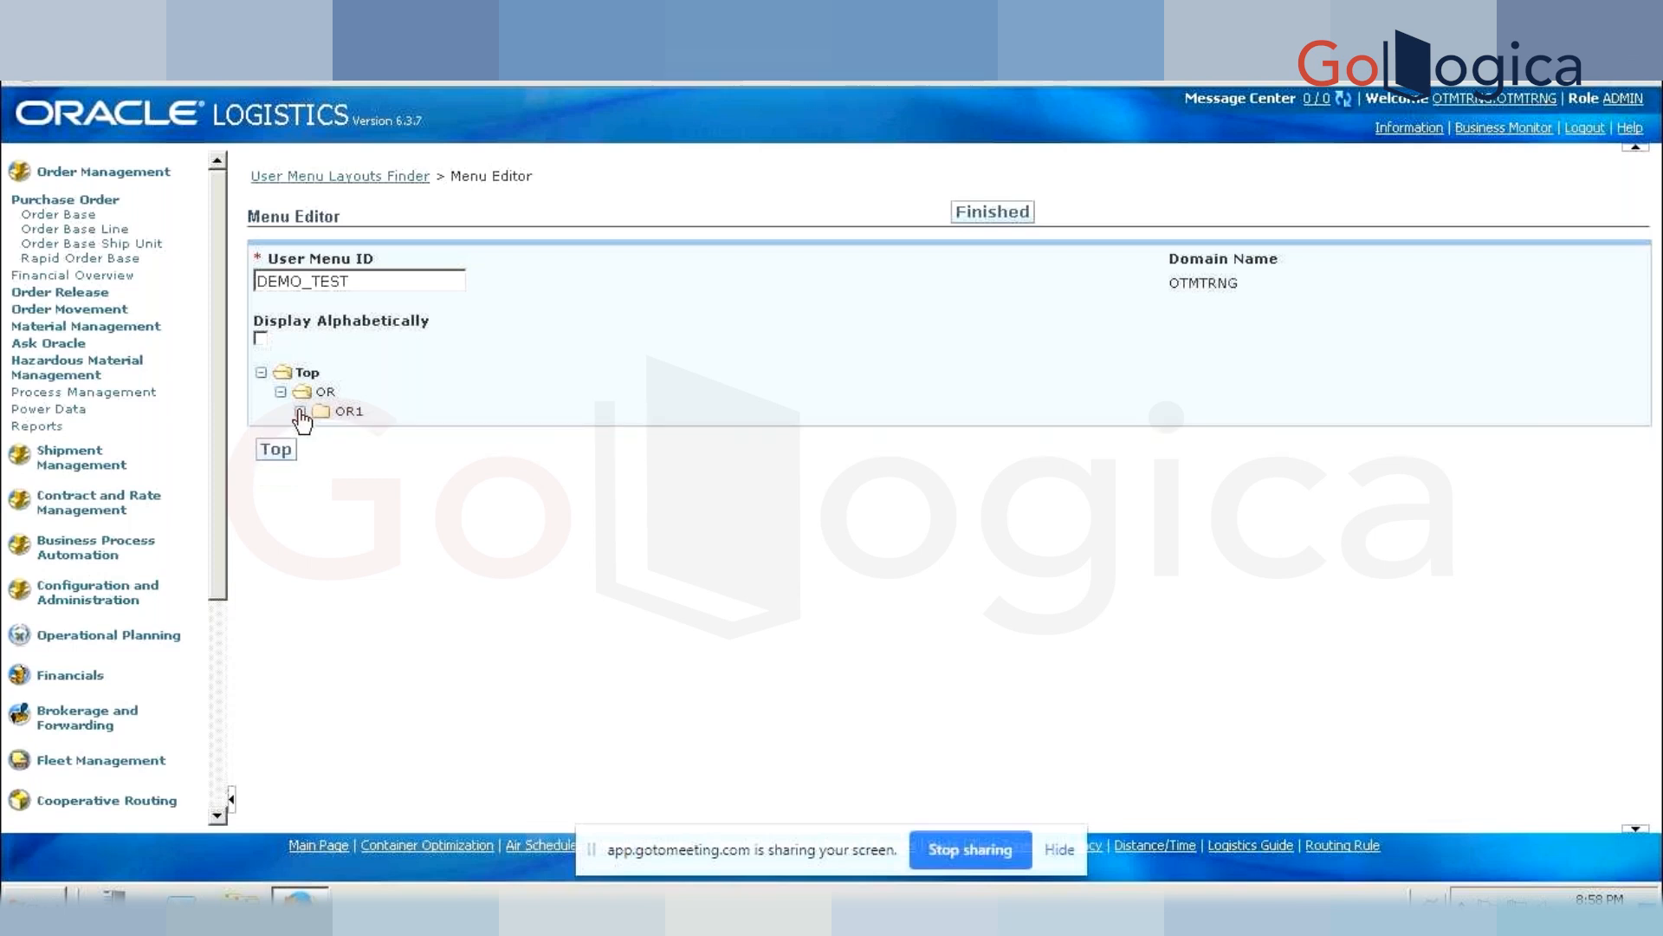
{"action": "left_click", "coordinate": [300, 410]}
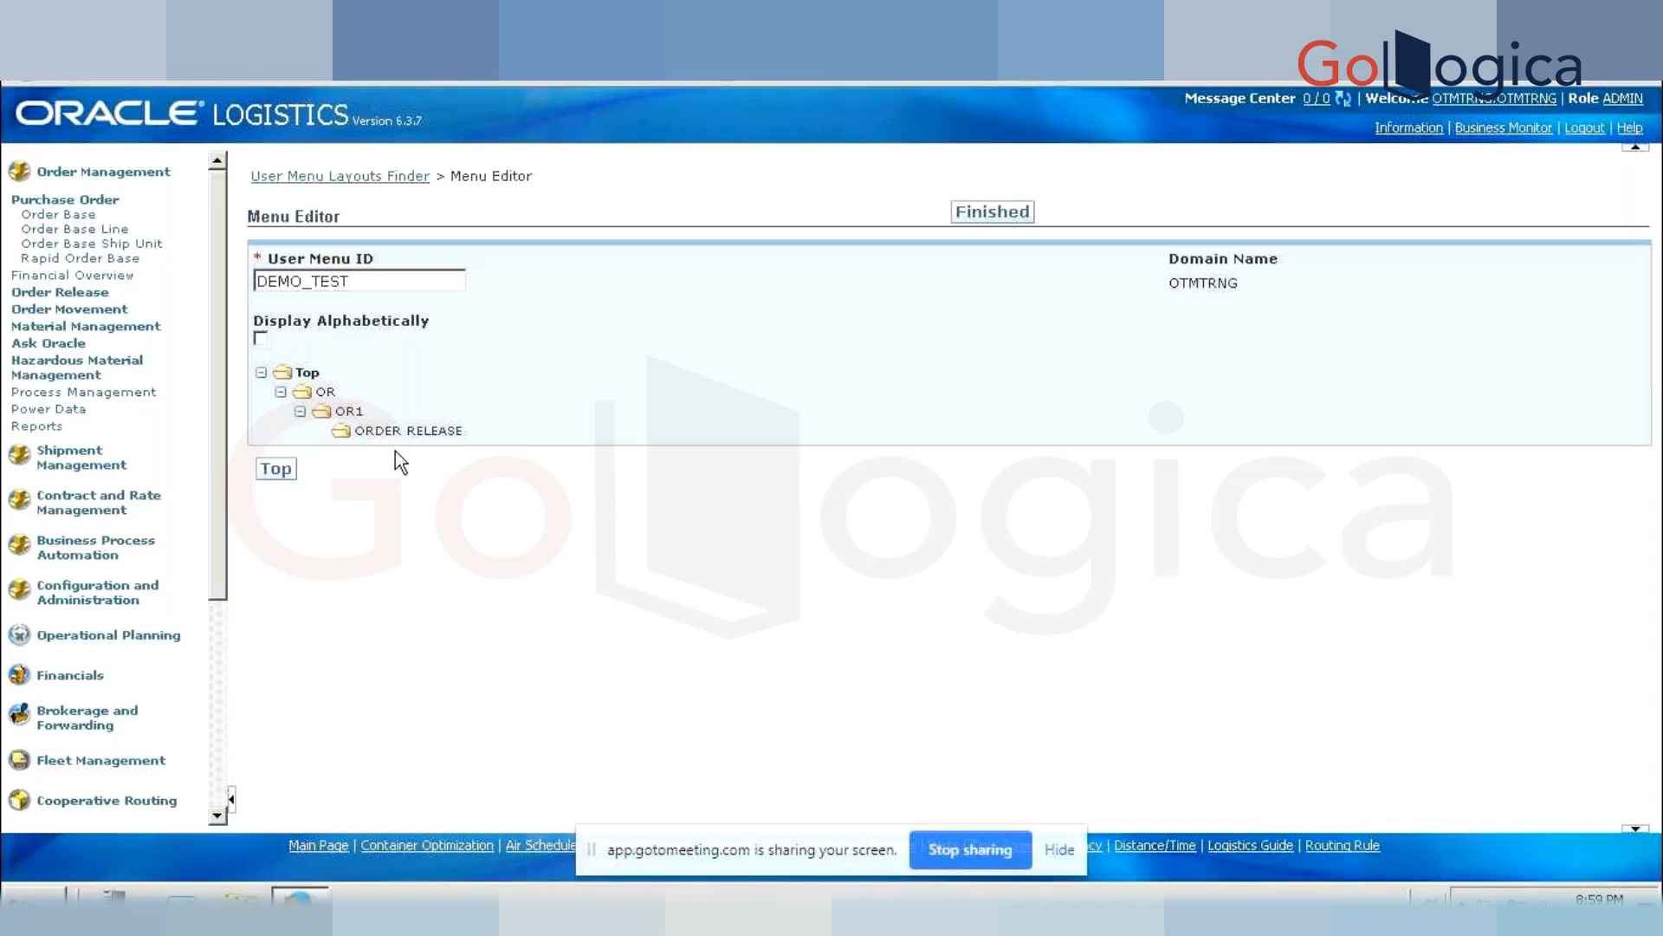
- Add a link element under the OR group and set its text to SHIPMENT
{"action": "left_click", "coordinate": [326, 395]}
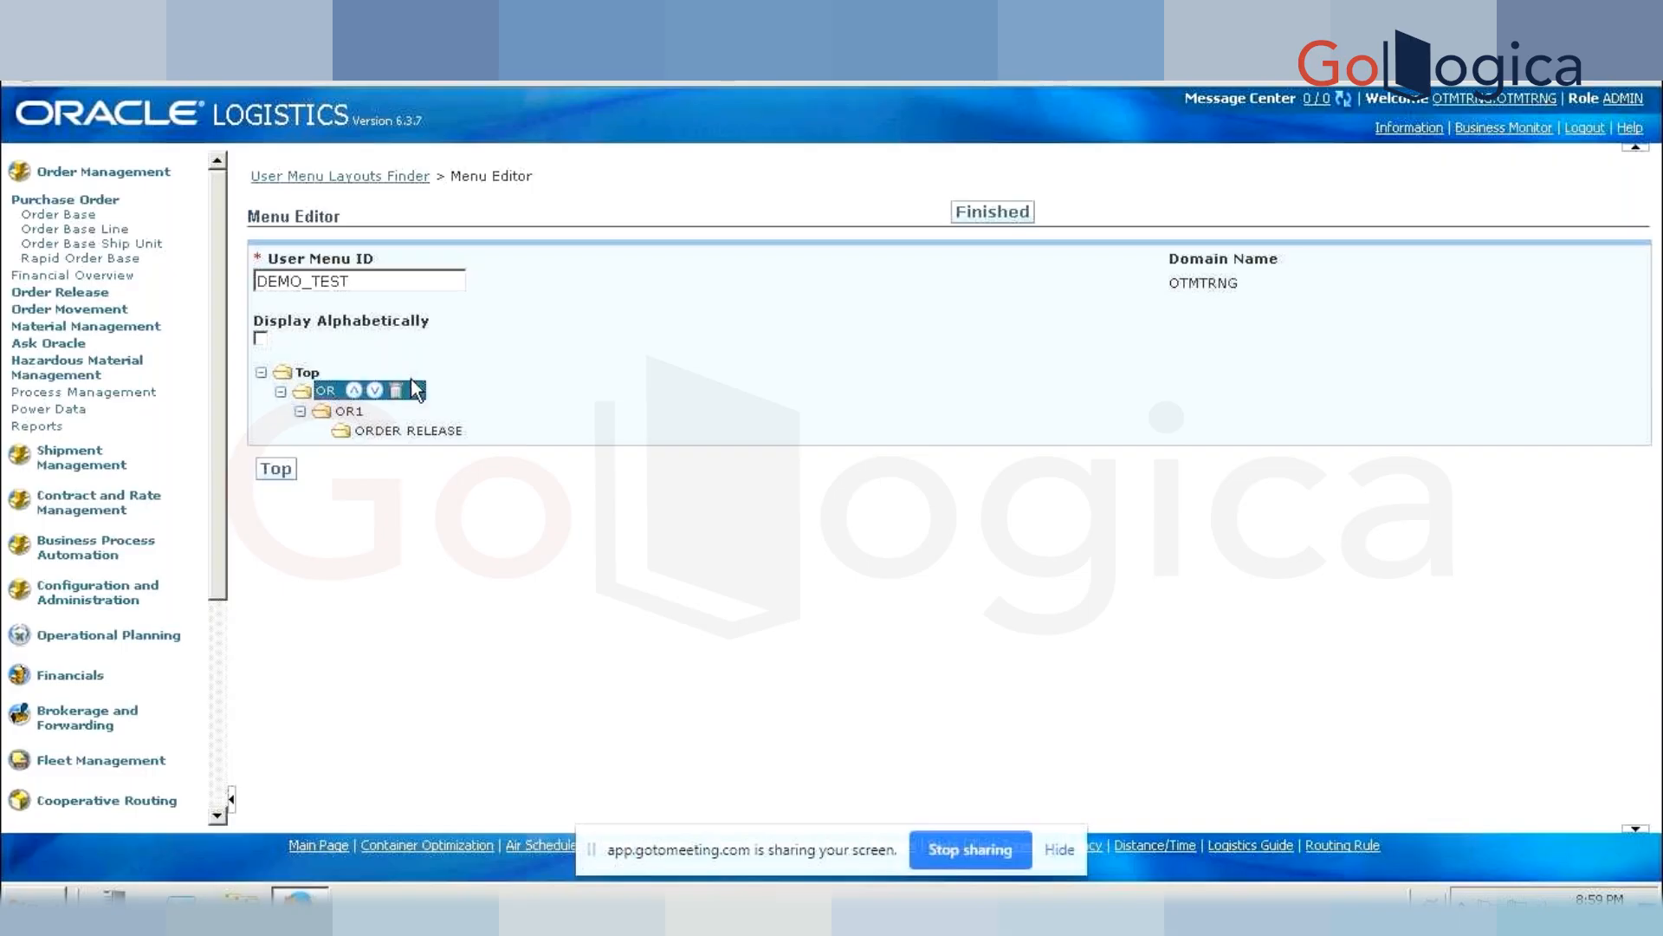
{"action": "left_click", "coordinate": [417, 391]}
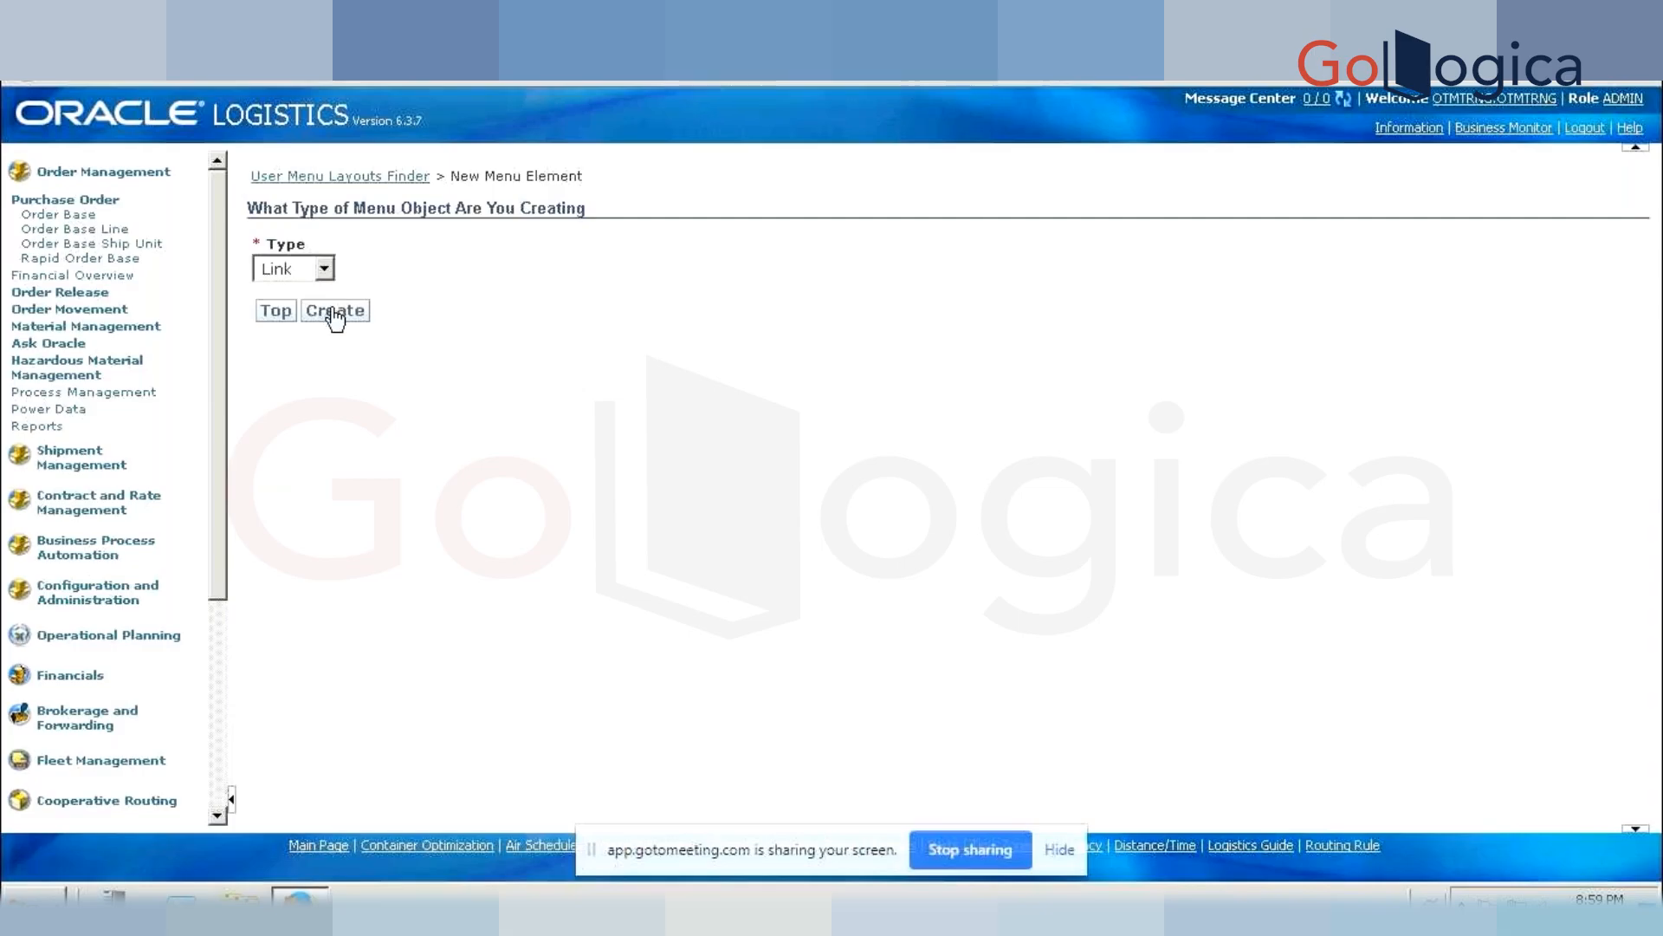
{"action": "left_click", "coordinate": [335, 311]}
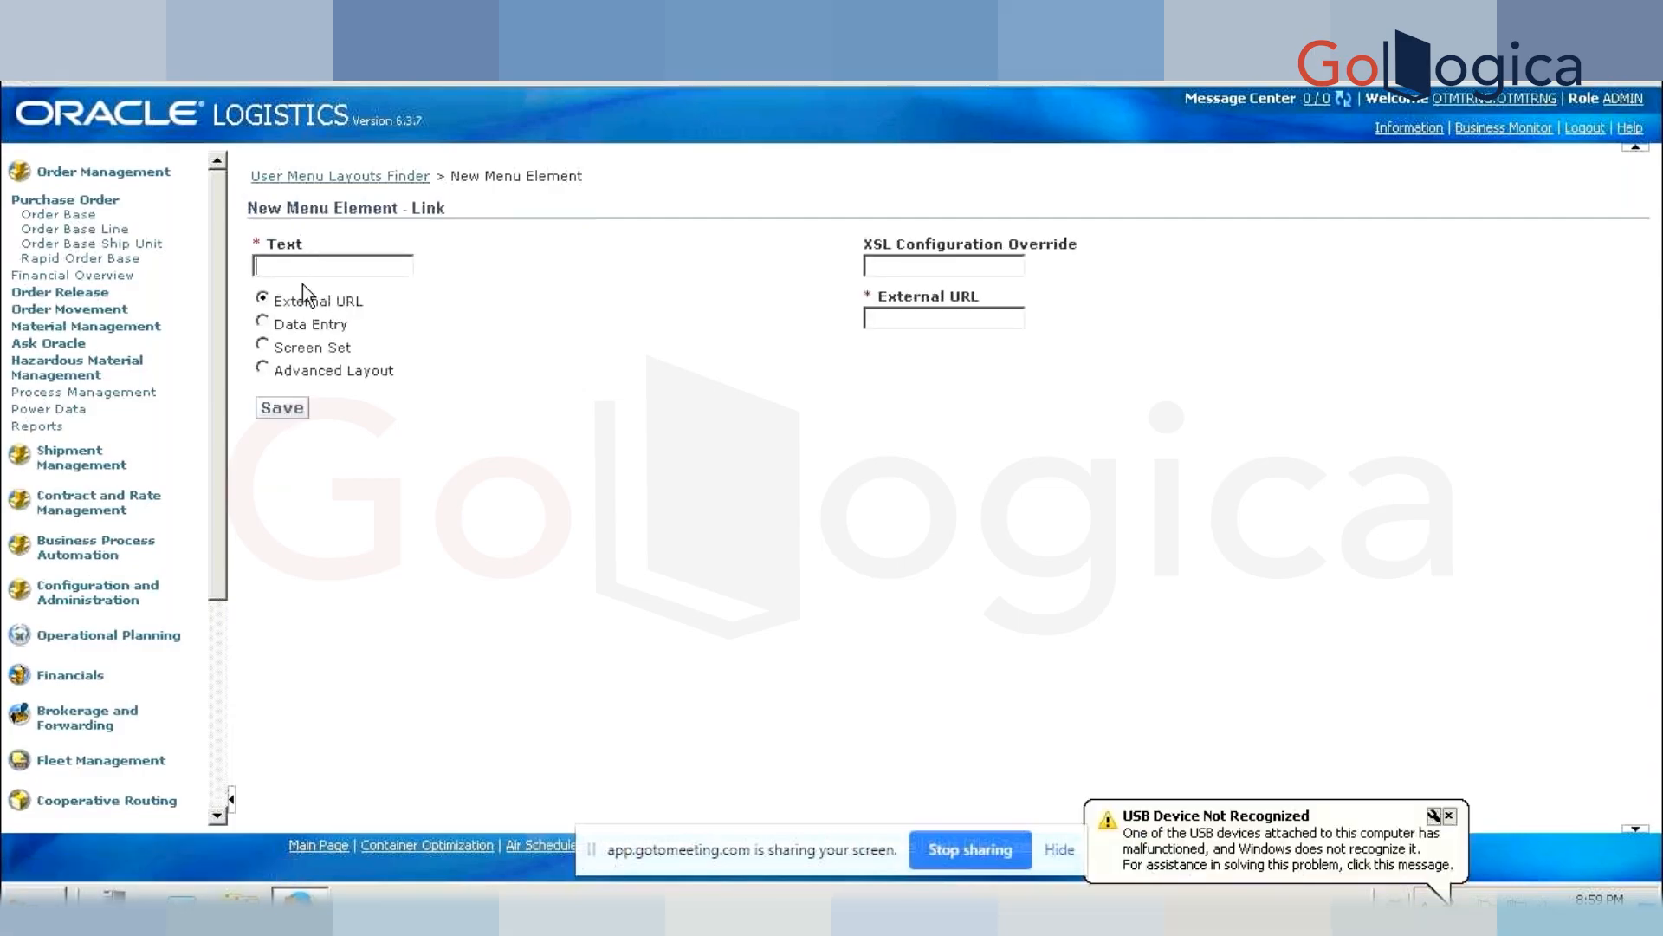
{"action": "left_click", "coordinate": [313, 270]}
{"action": "type", "text": "SHIPMENT"}
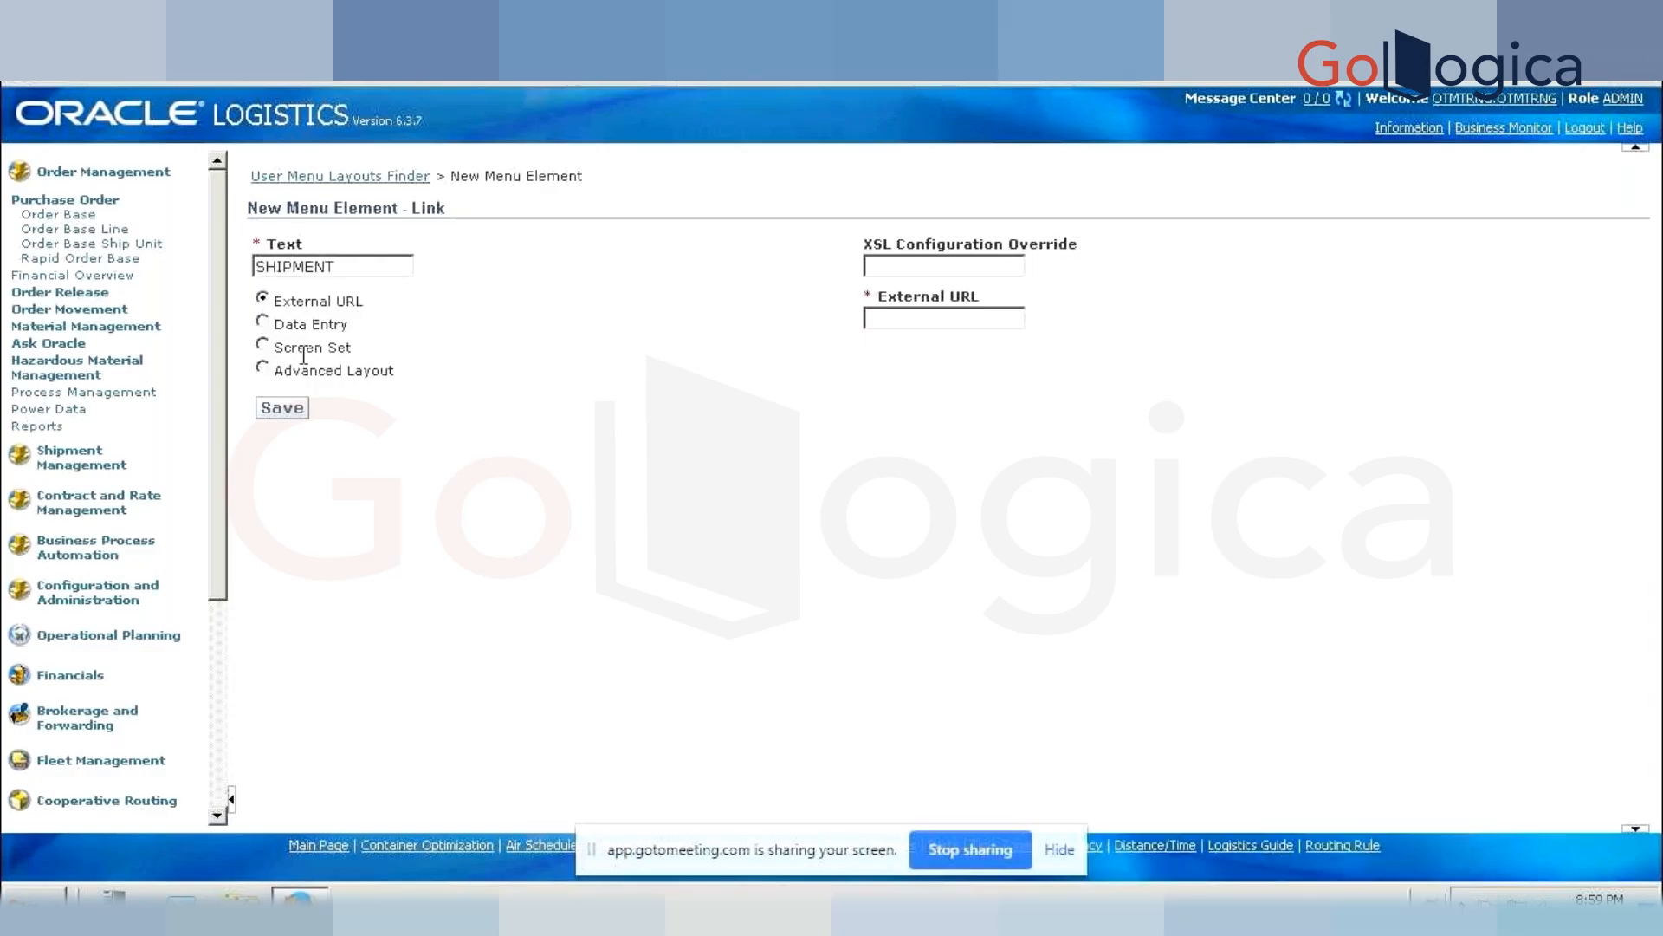
- Make the SHIPMENT link a Screen Set link with screen set ID BUY_SHIPMENT, save it and finish the user menu
{"action": "left_click", "coordinate": [266, 345]}
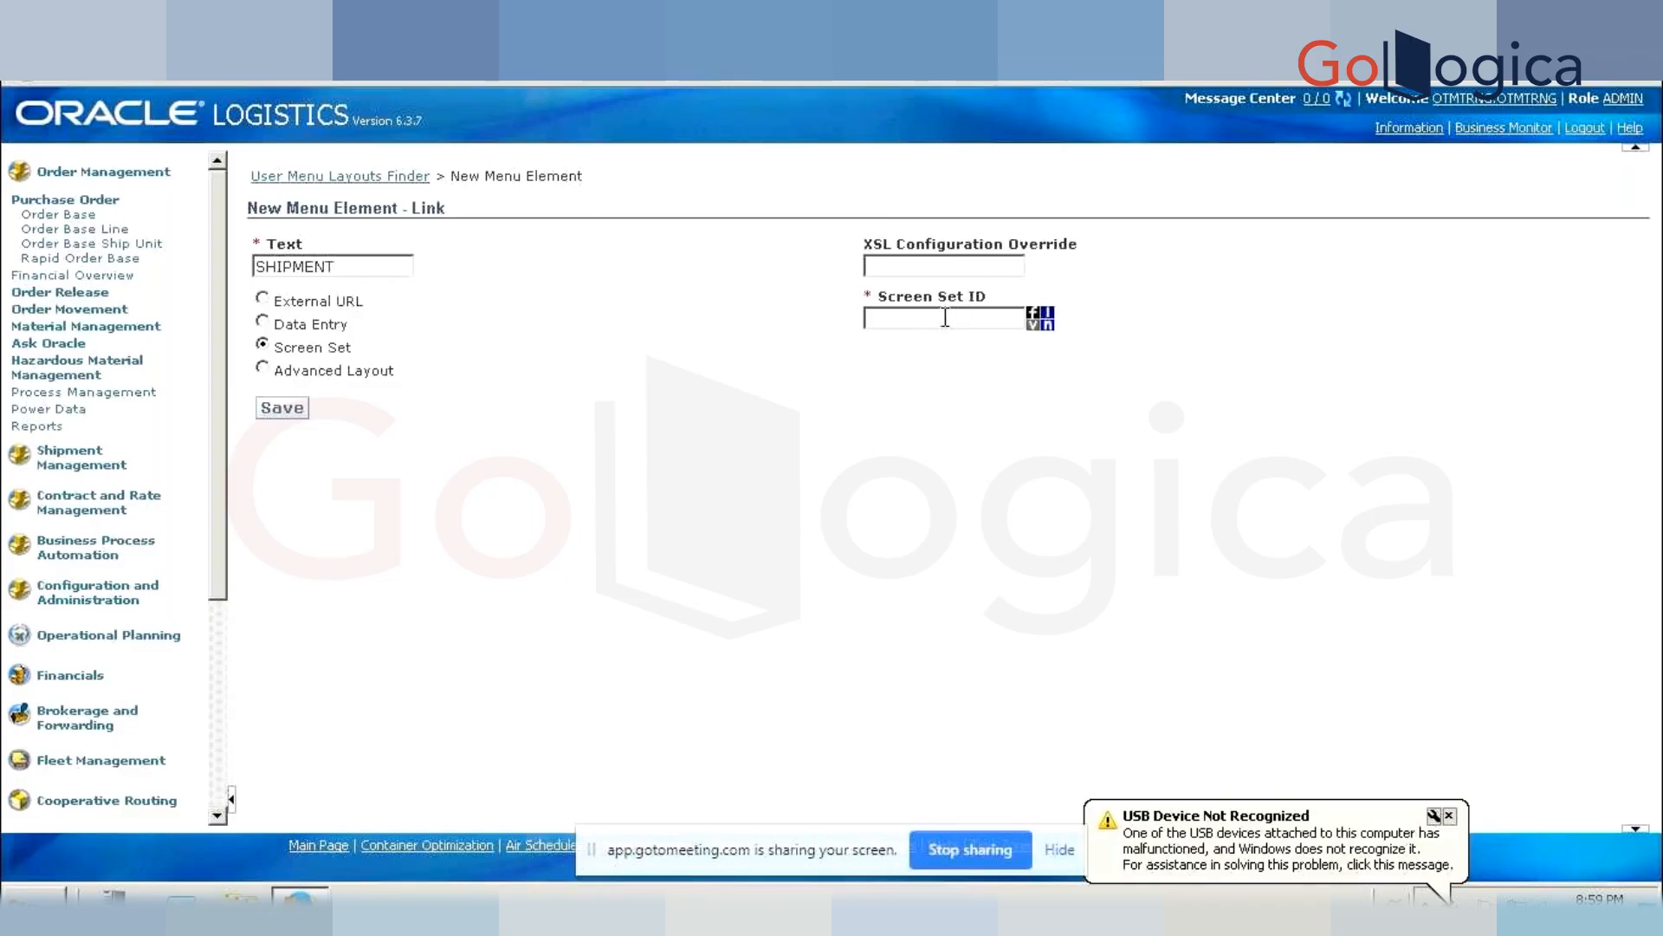
{"action": "left_click", "coordinate": [922, 289]}
{"action": "type", "text": "SHIPMENT"}
{"action": "left_click", "coordinate": [1048, 312]}
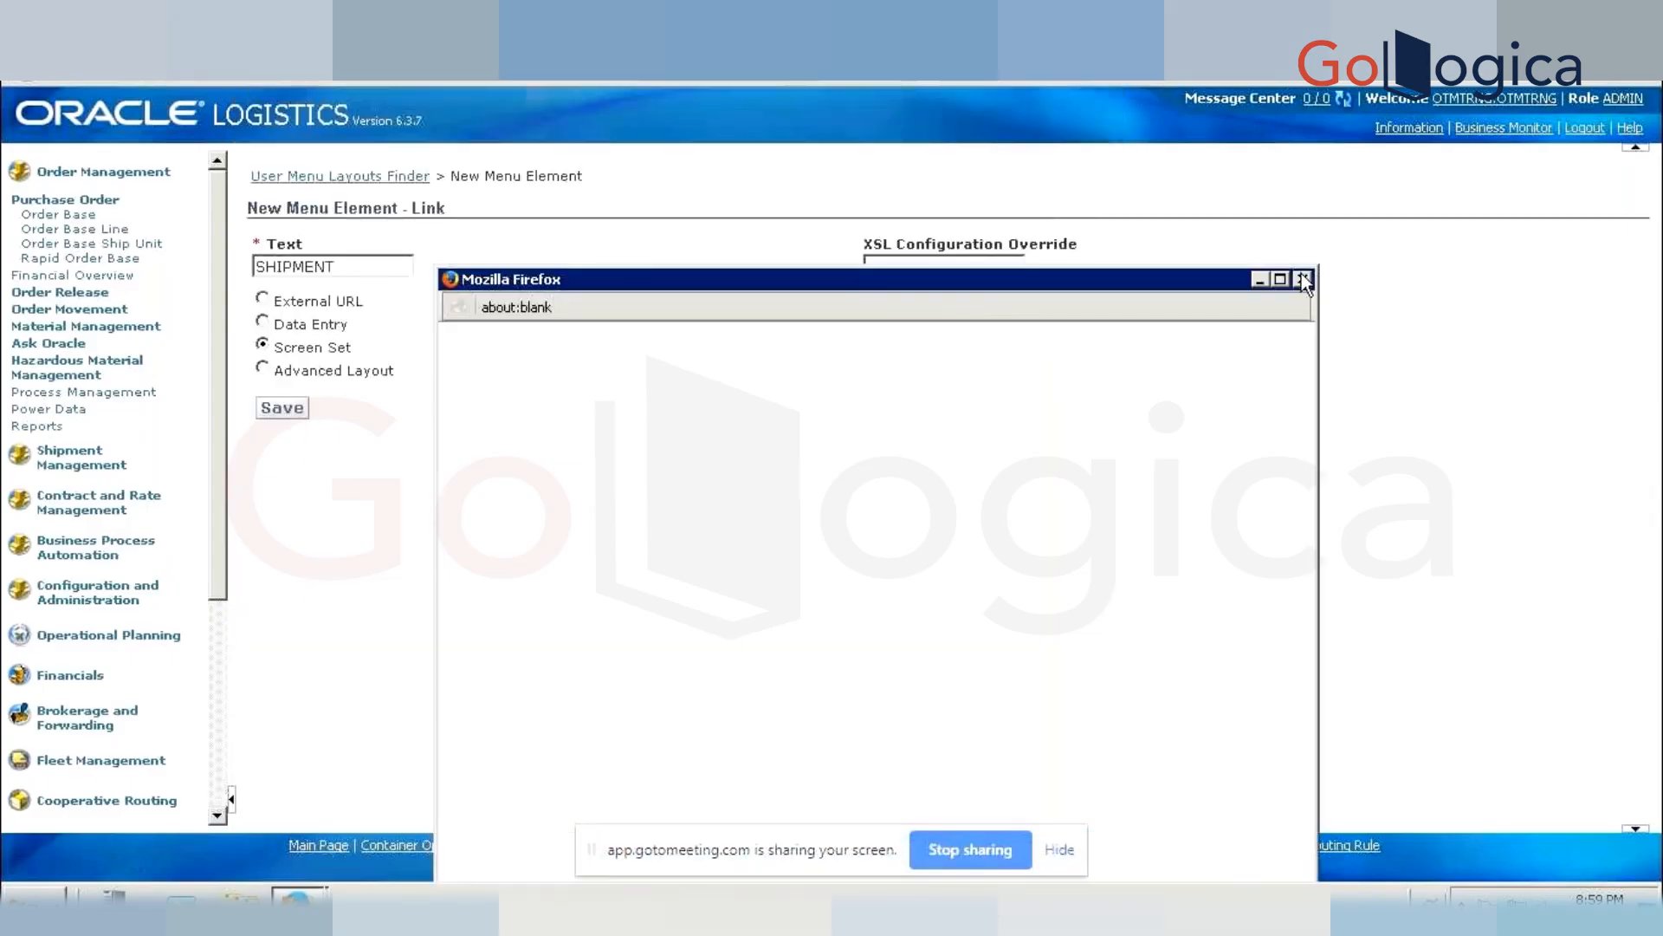
{"action": "left_click", "coordinate": [1303, 277]}
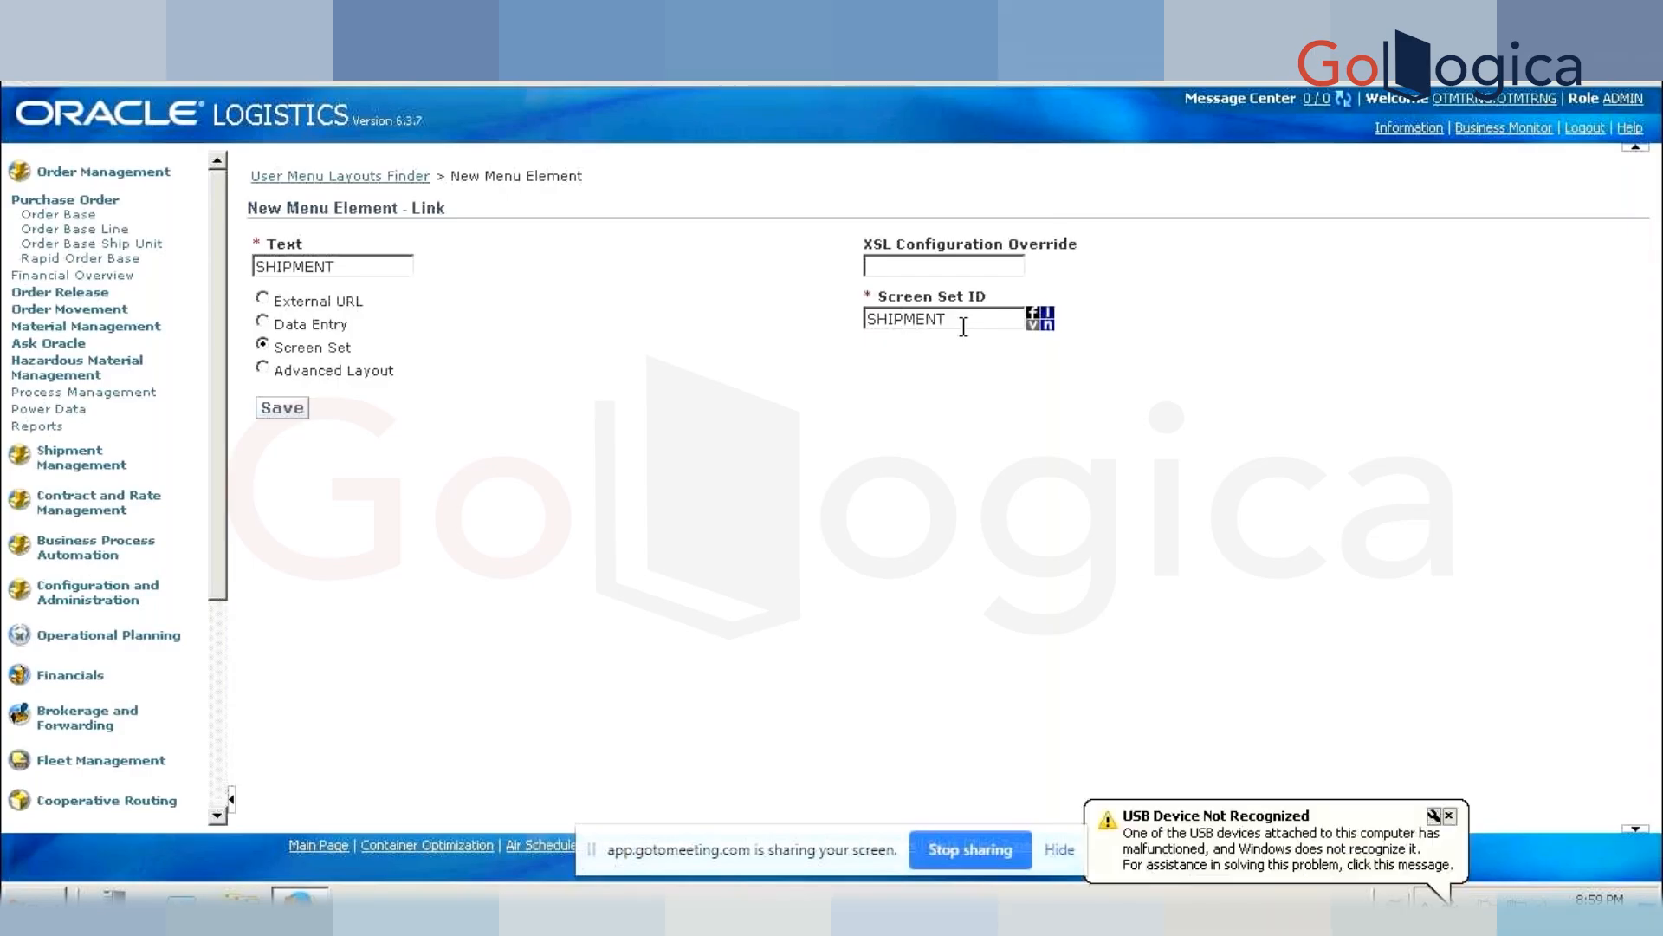
{"action": "type", "text": "BUY_"}
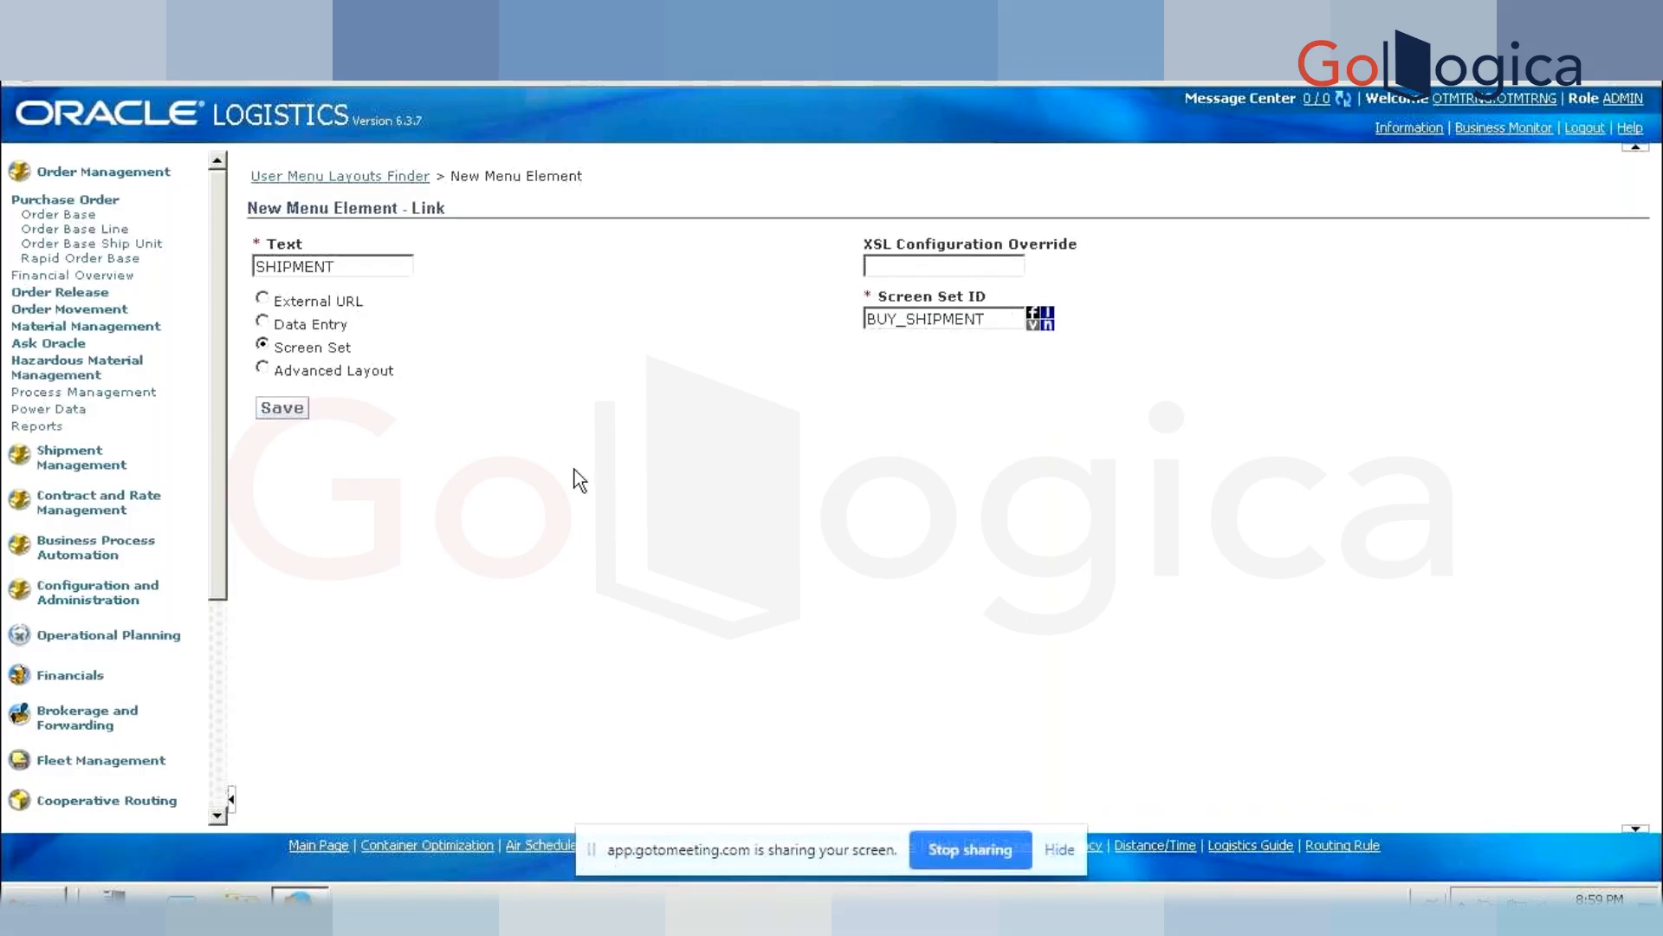
{"action": "left_click", "coordinate": [282, 409]}
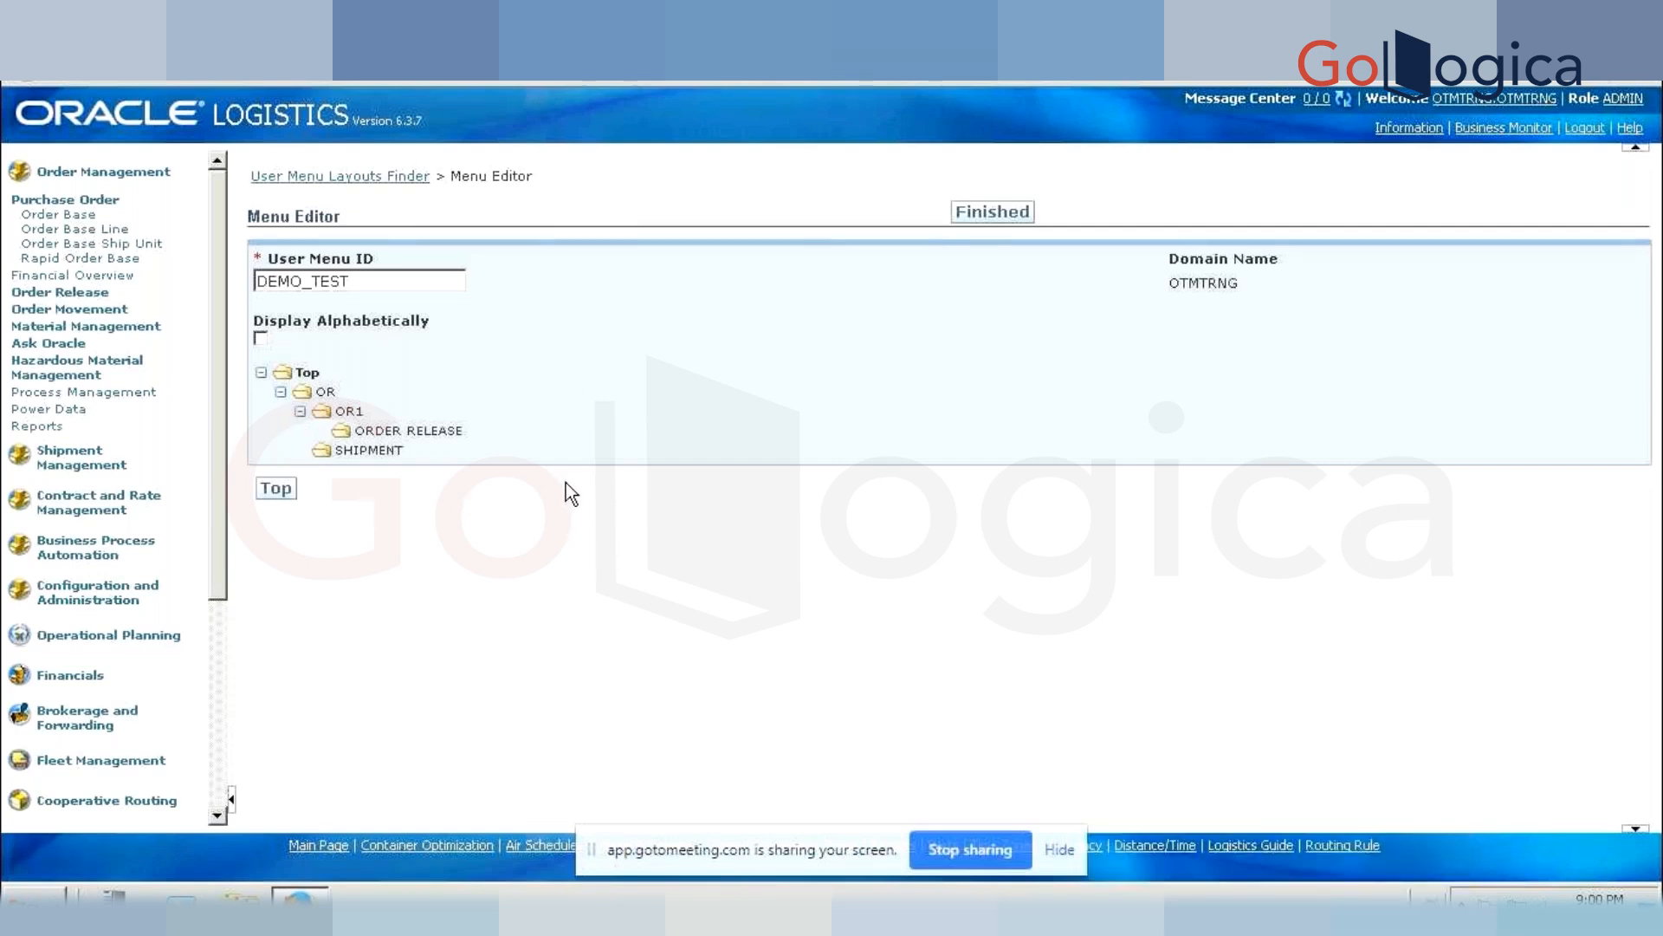
{"action": "left_click", "coordinate": [993, 216]}
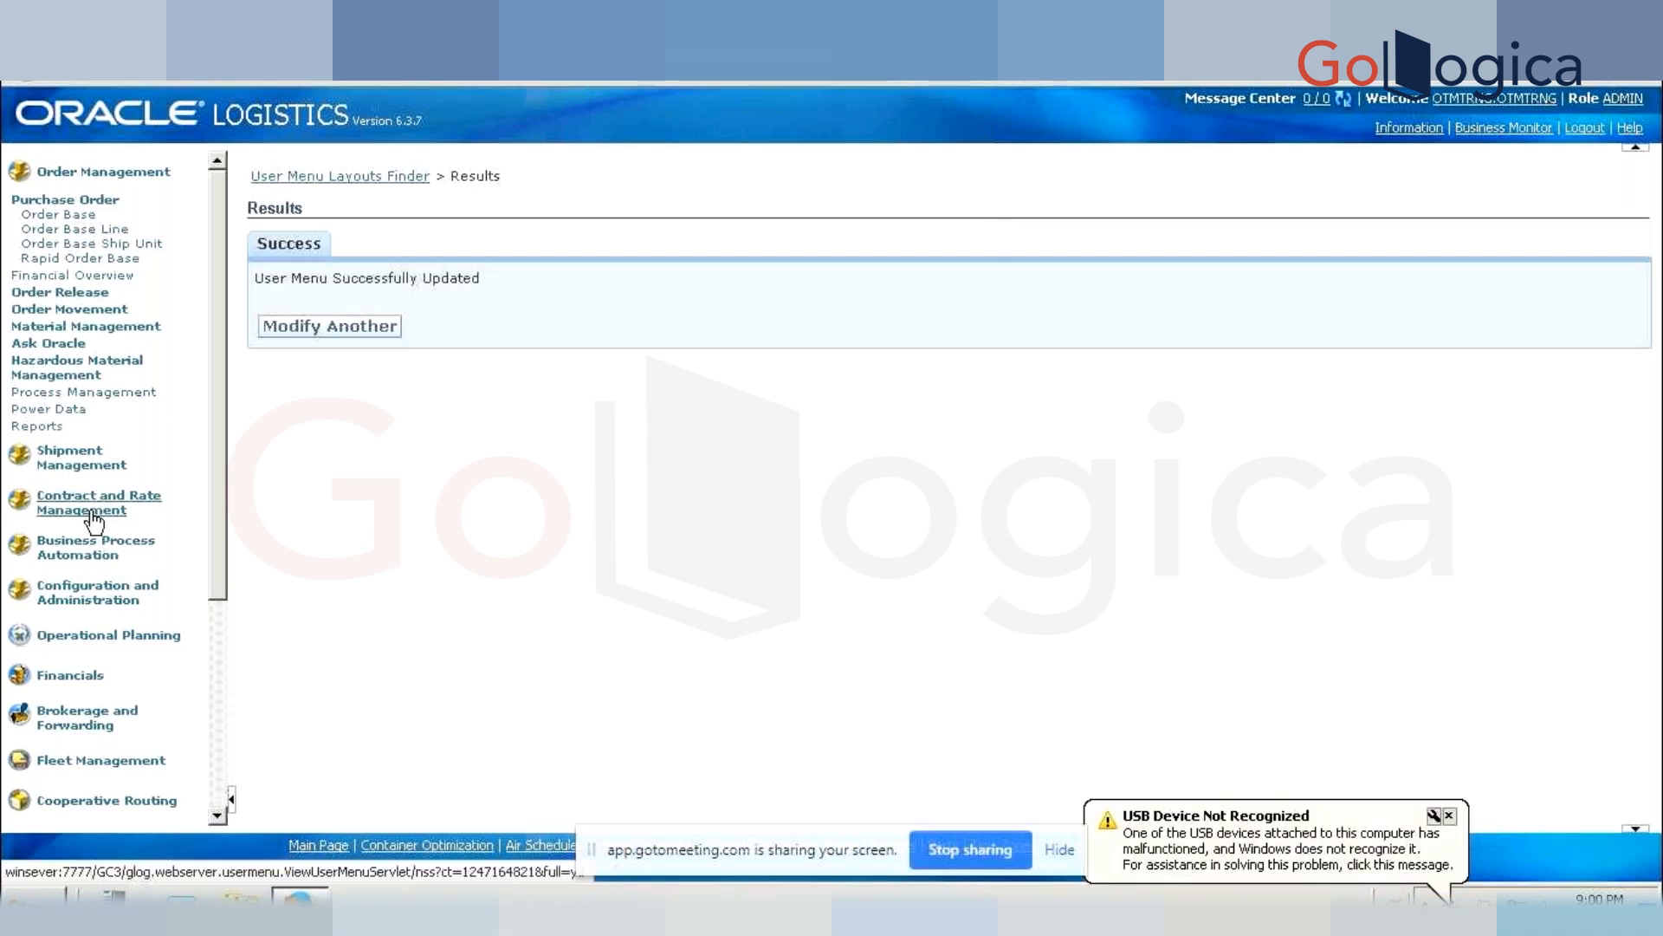
- Open Manage User Access under the user configuration functions and set the user access type to User Menu
{"action": "left_click", "coordinate": [98, 596]}
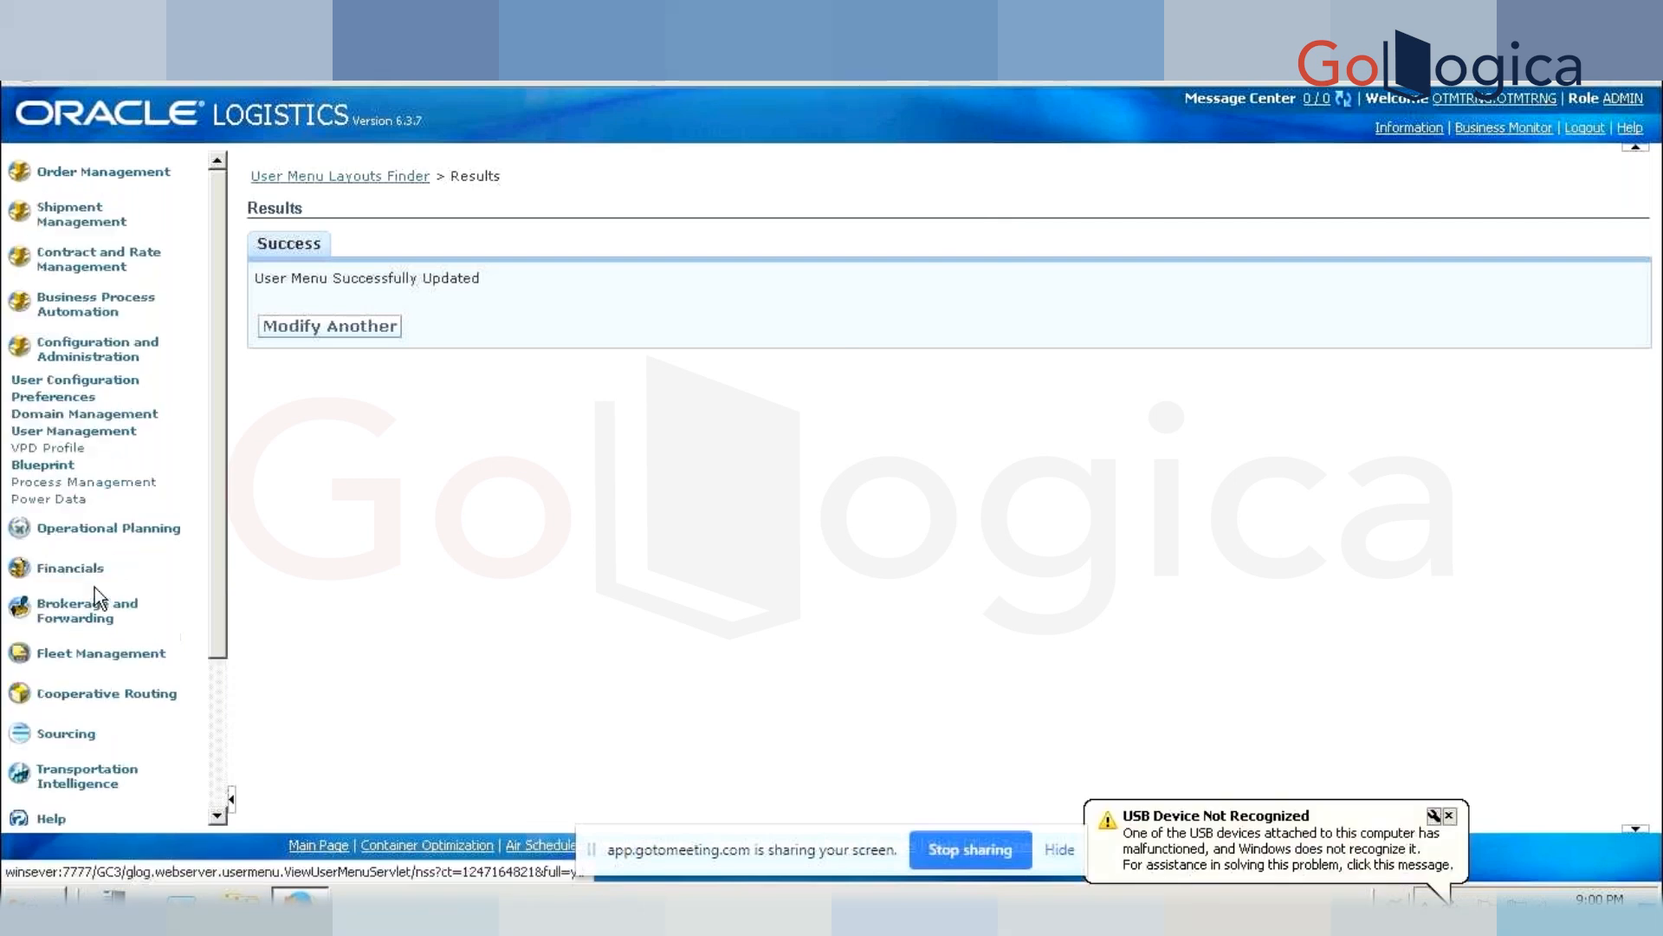
{"action": "left_click", "coordinate": [81, 381]}
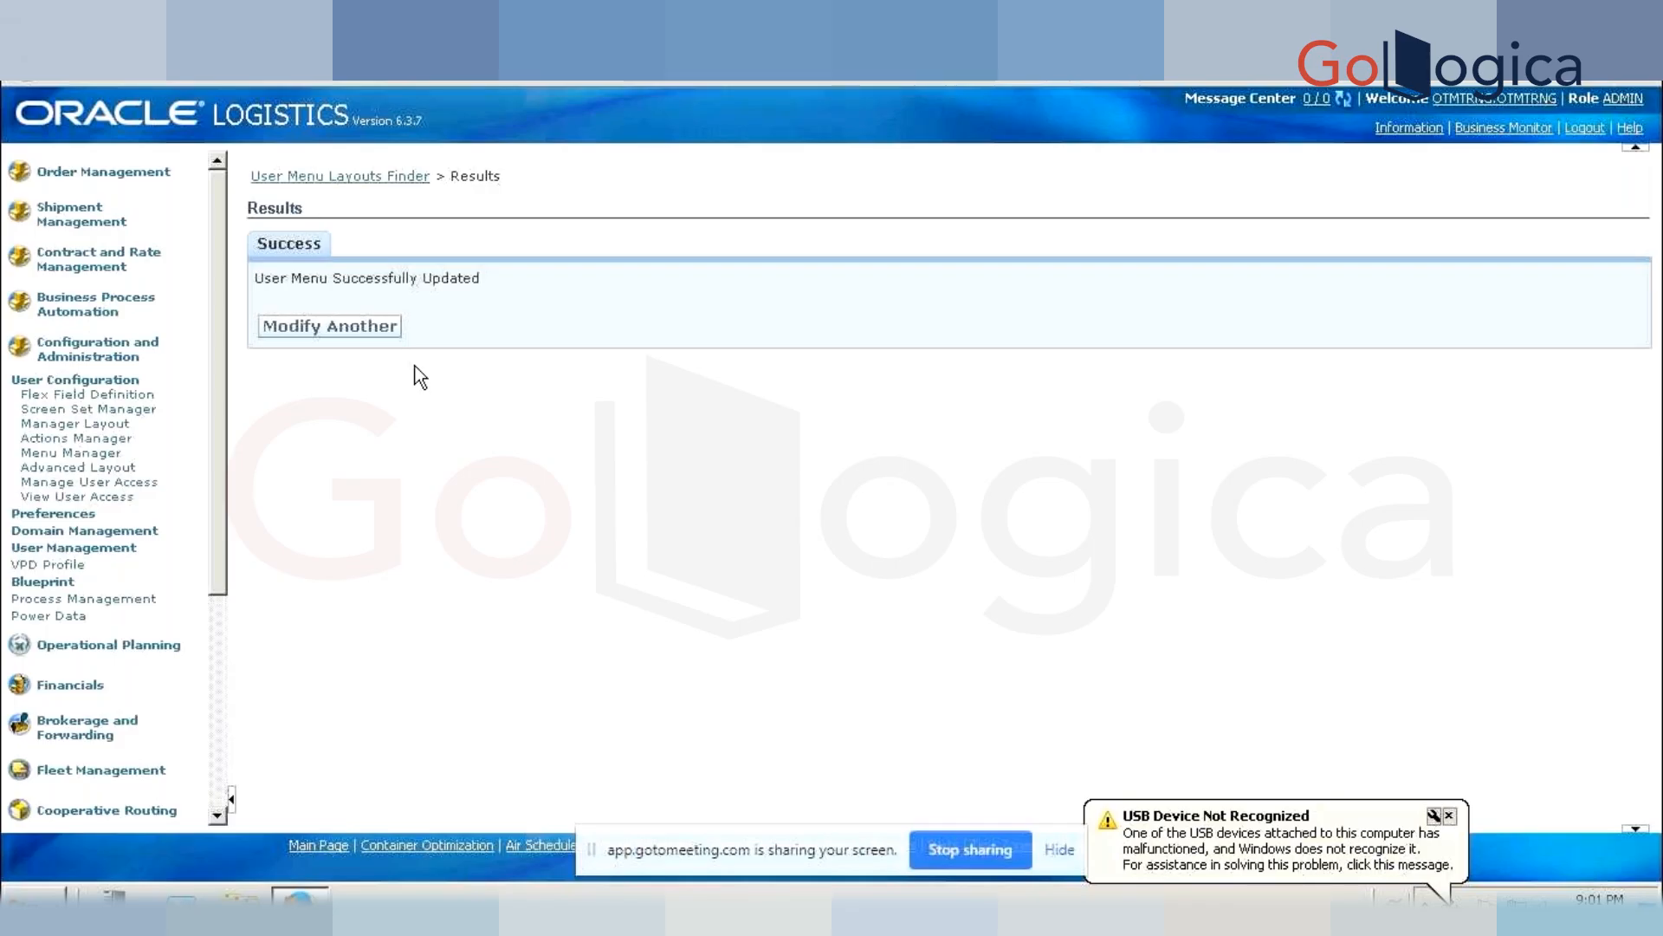
{"action": "left_click", "coordinate": [149, 485]}
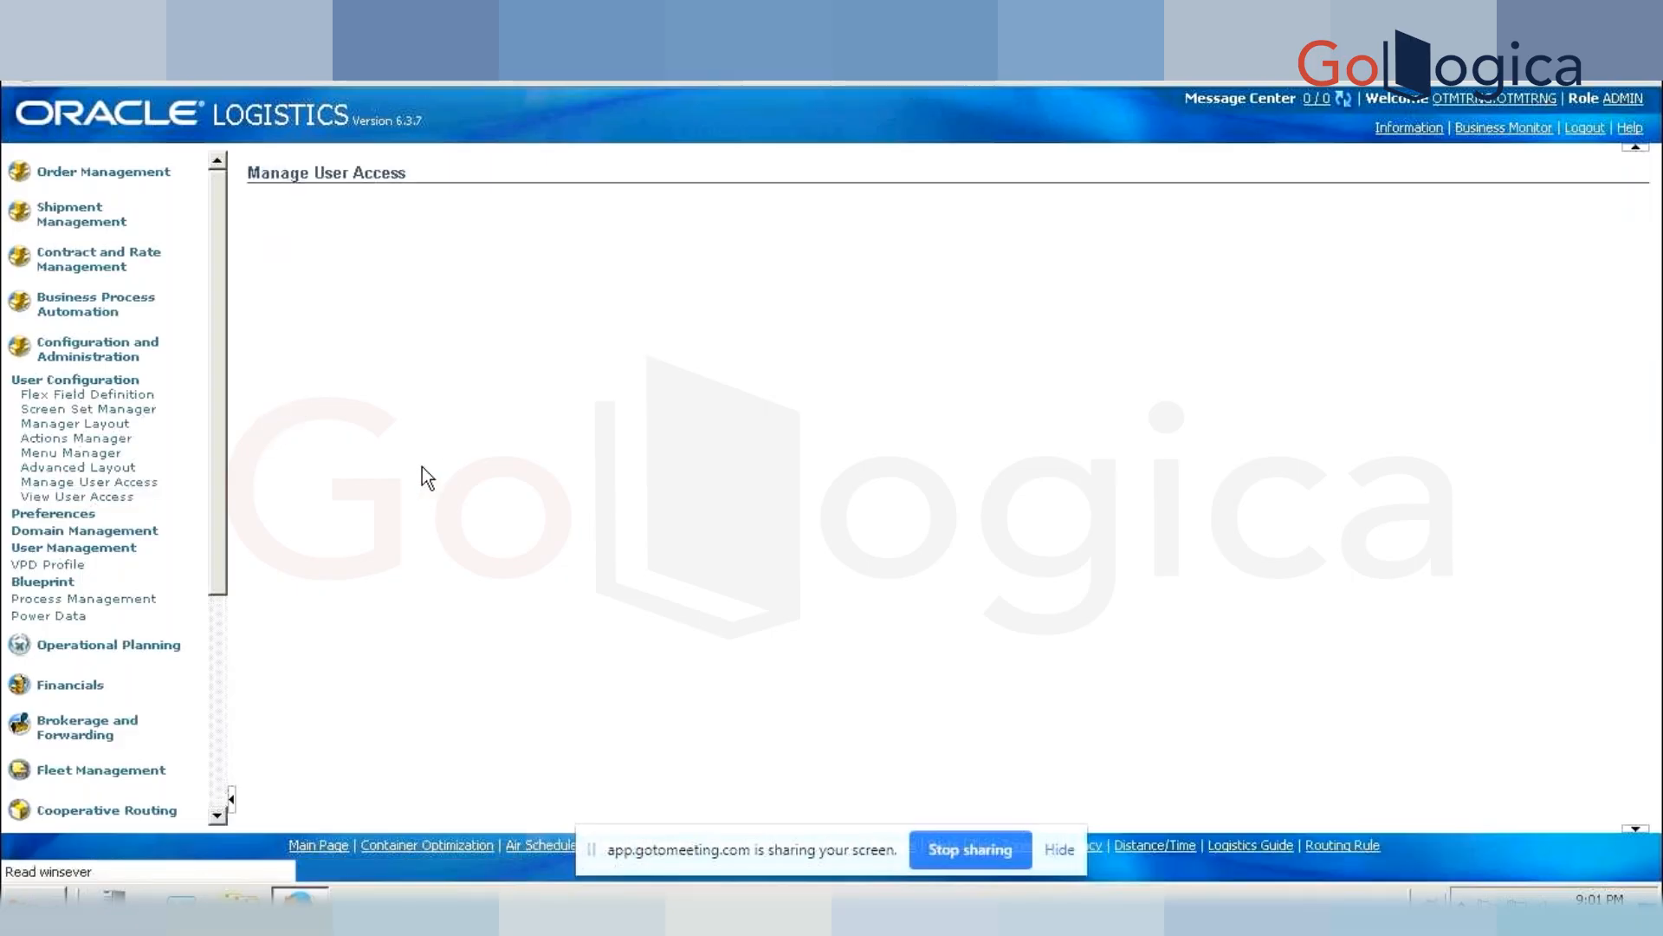
{"action": "left_click", "coordinate": [378, 234]}
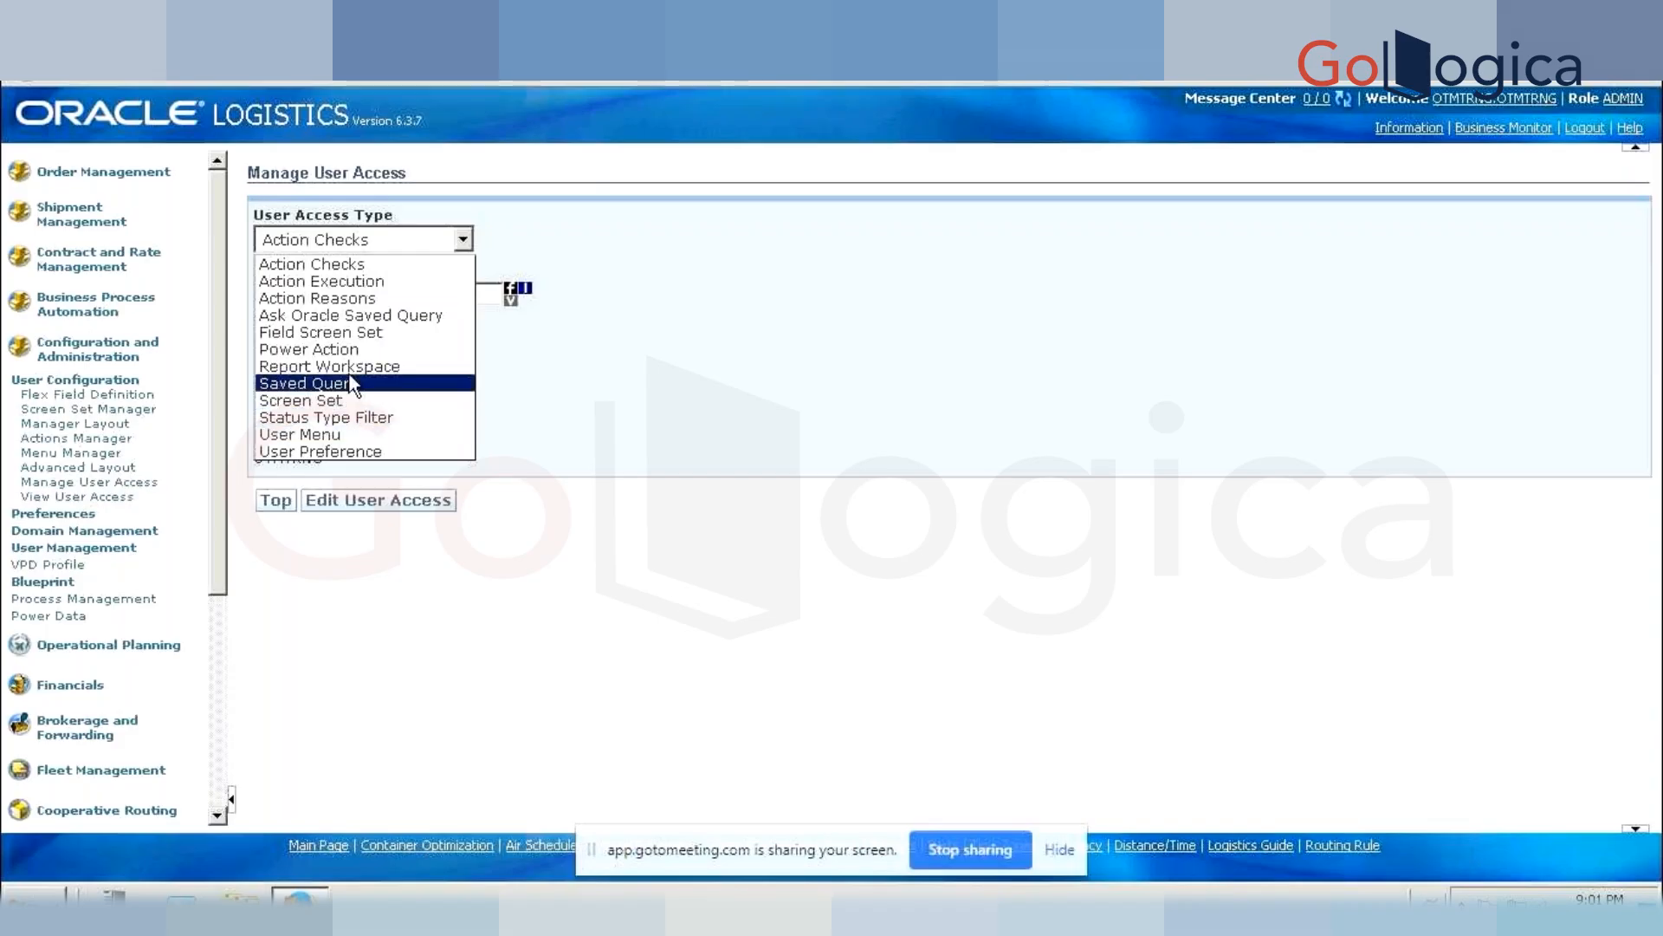
{"action": "left_click", "coordinate": [354, 436]}
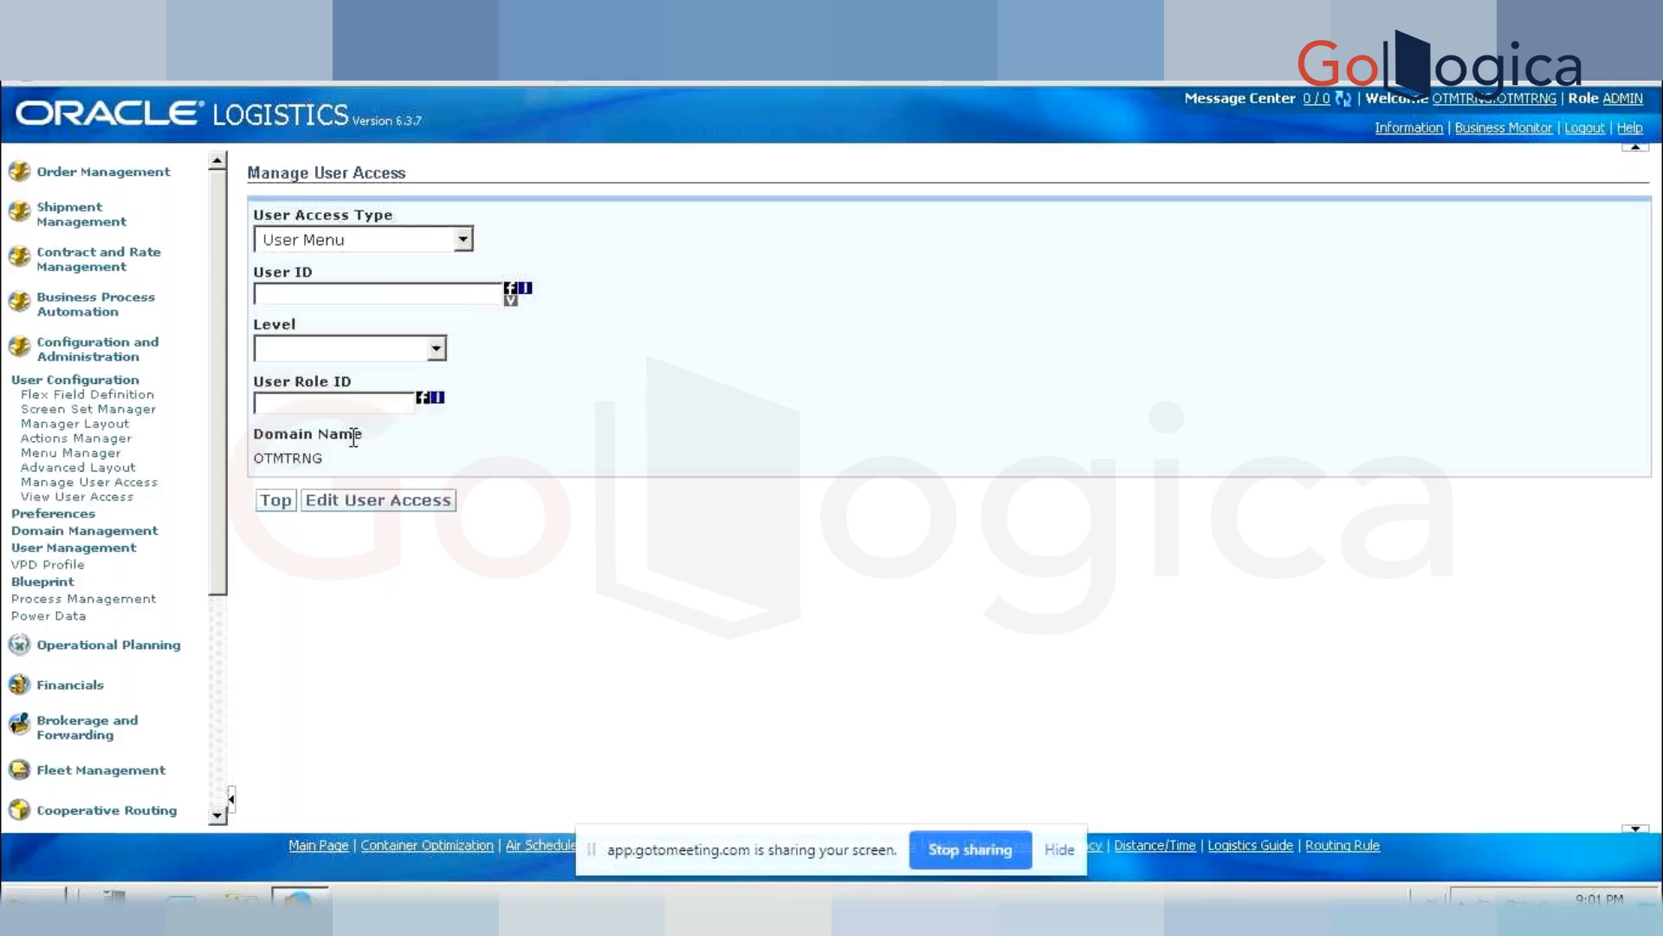
- Try to look up the user ID OTMTRNG for the user menu access
{"action": "left_click", "coordinate": [338, 291]}
{"action": "type", "text": "OTMTRNG"}
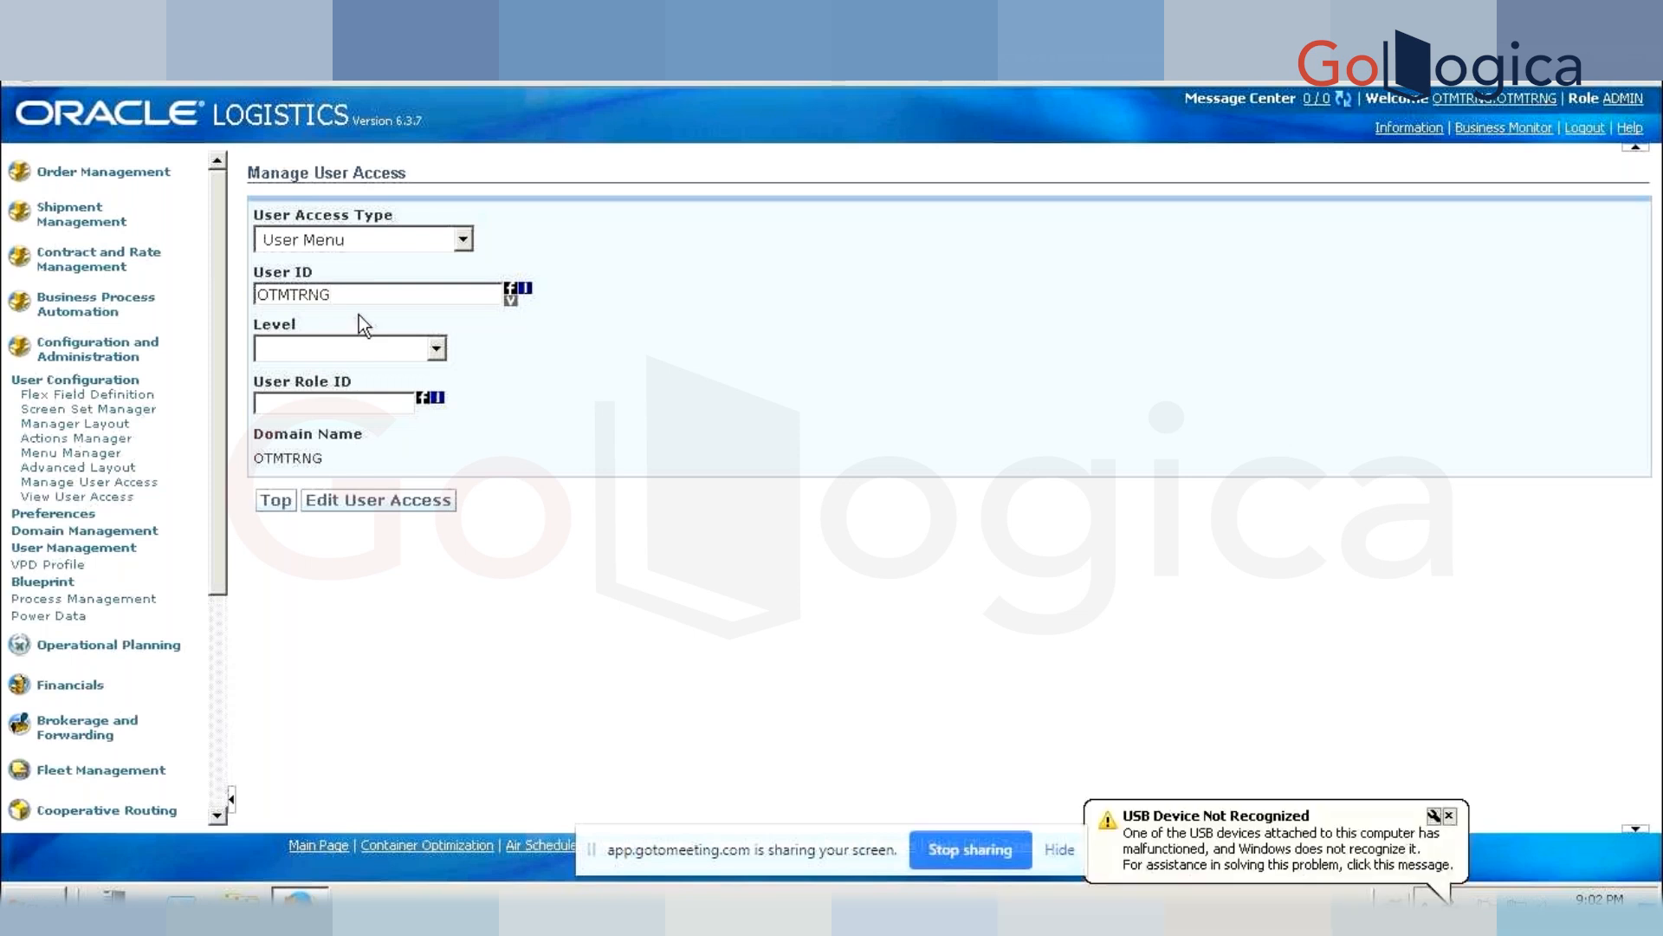
{"action": "left_click", "coordinate": [525, 289]}
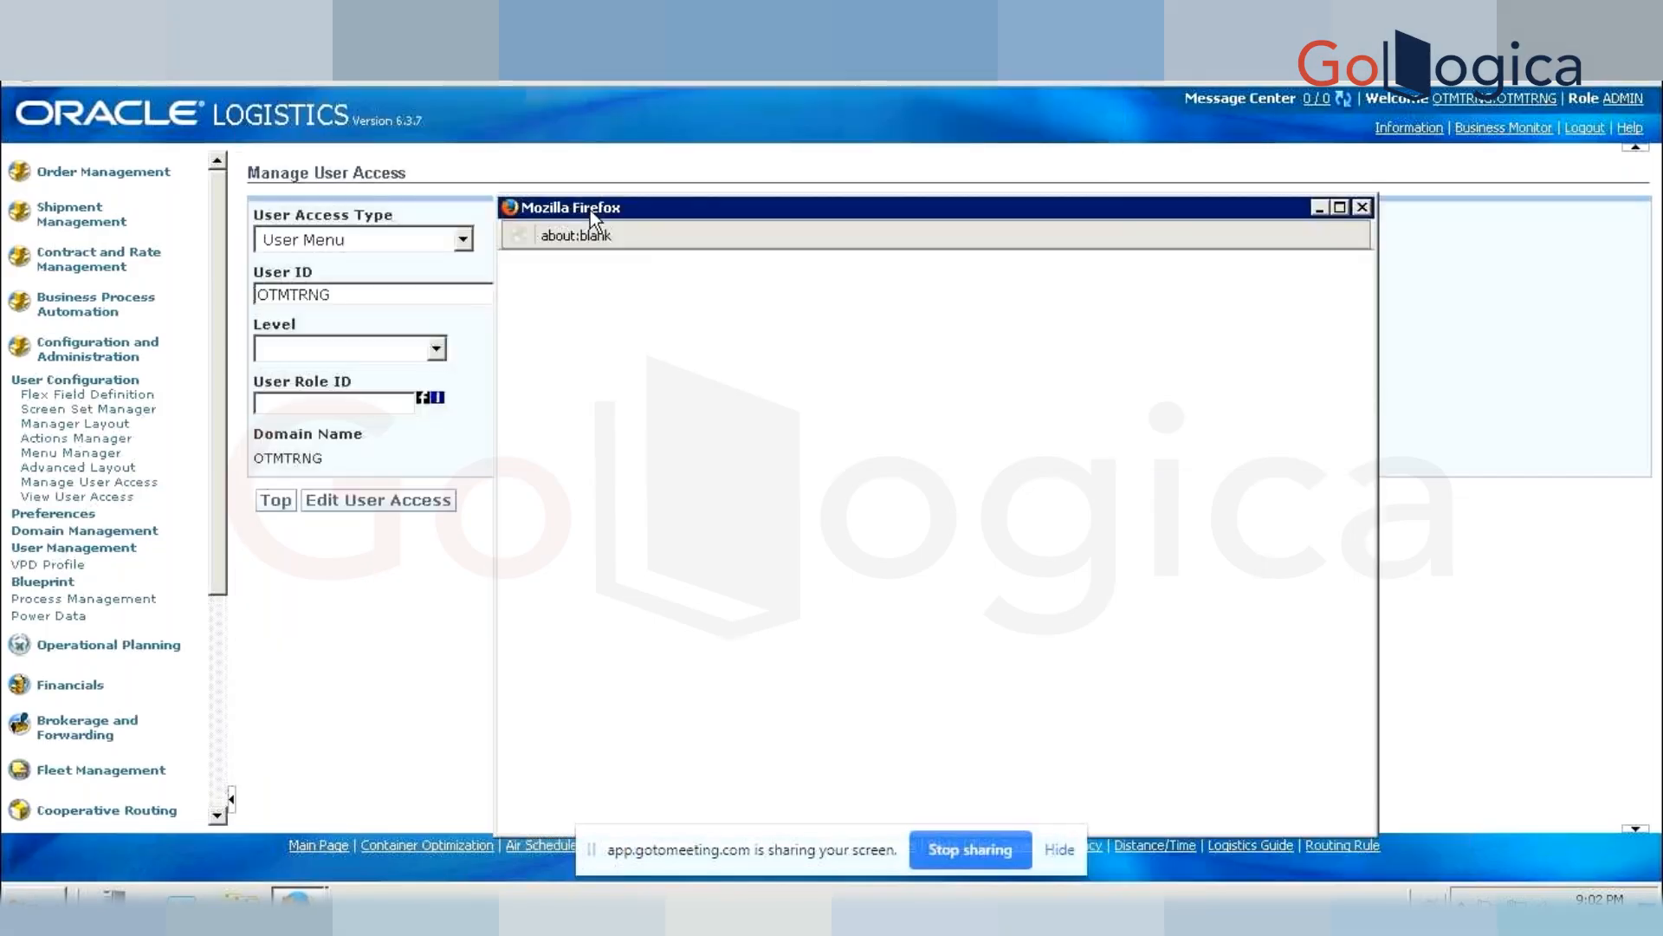
{"action": "left_click_drag", "start_coordinate": [645, 212], "coordinate": [698, 187]}
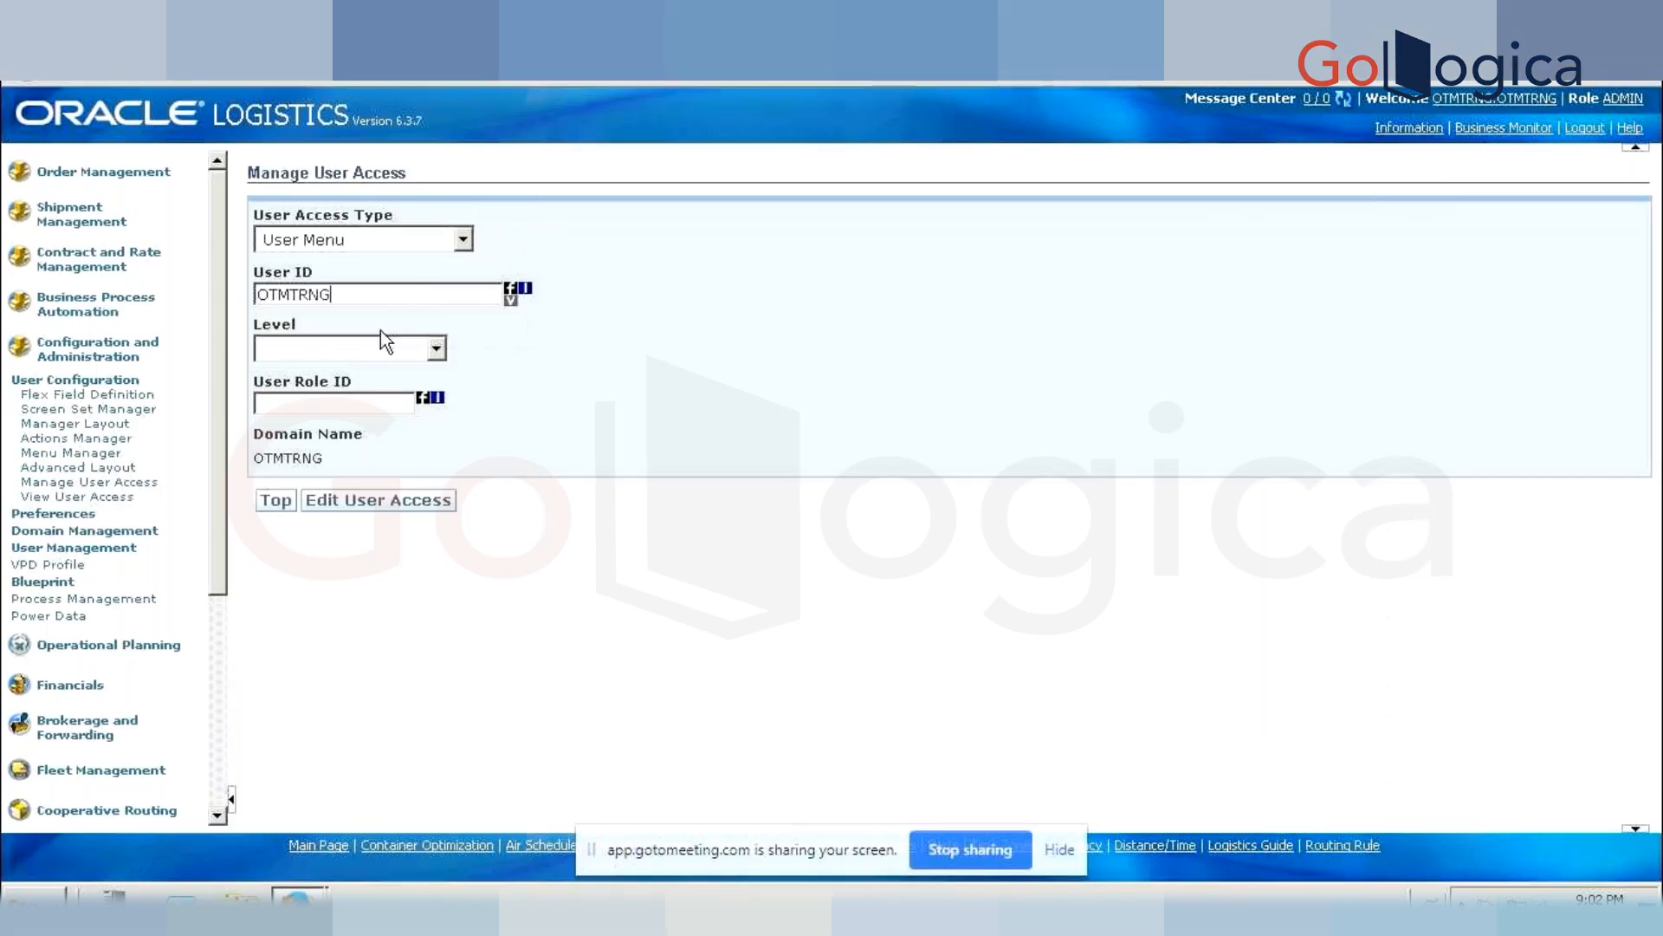
{"action": "left_click", "coordinate": [398, 350]}
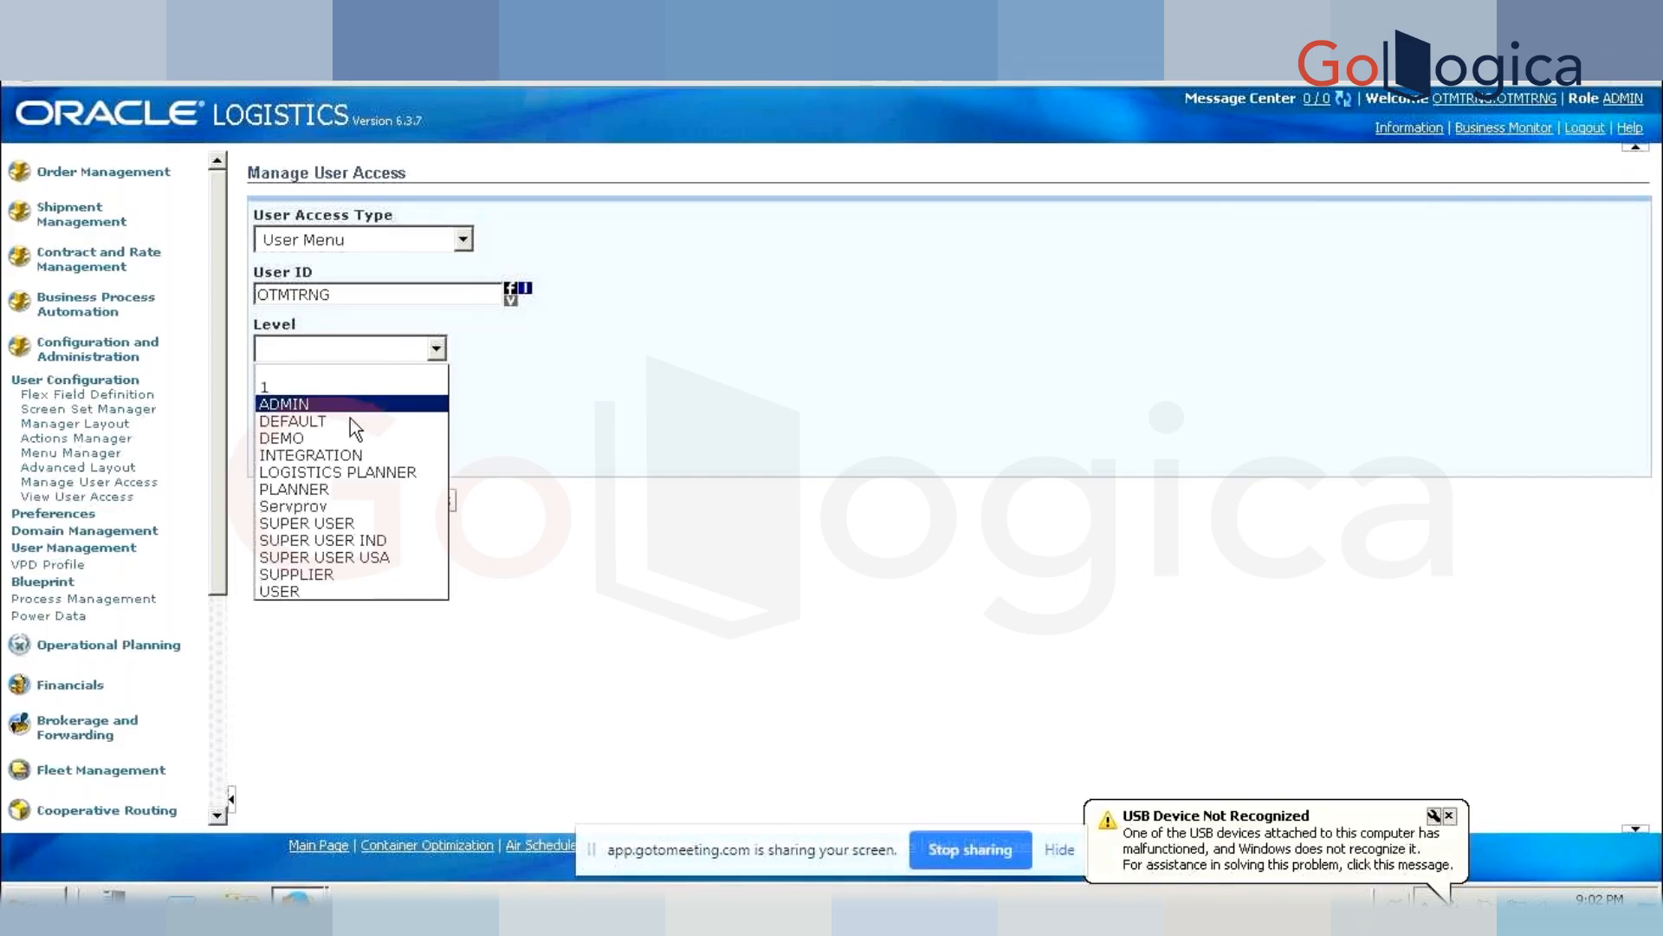
{"action": "left_click", "coordinate": [511, 300]}
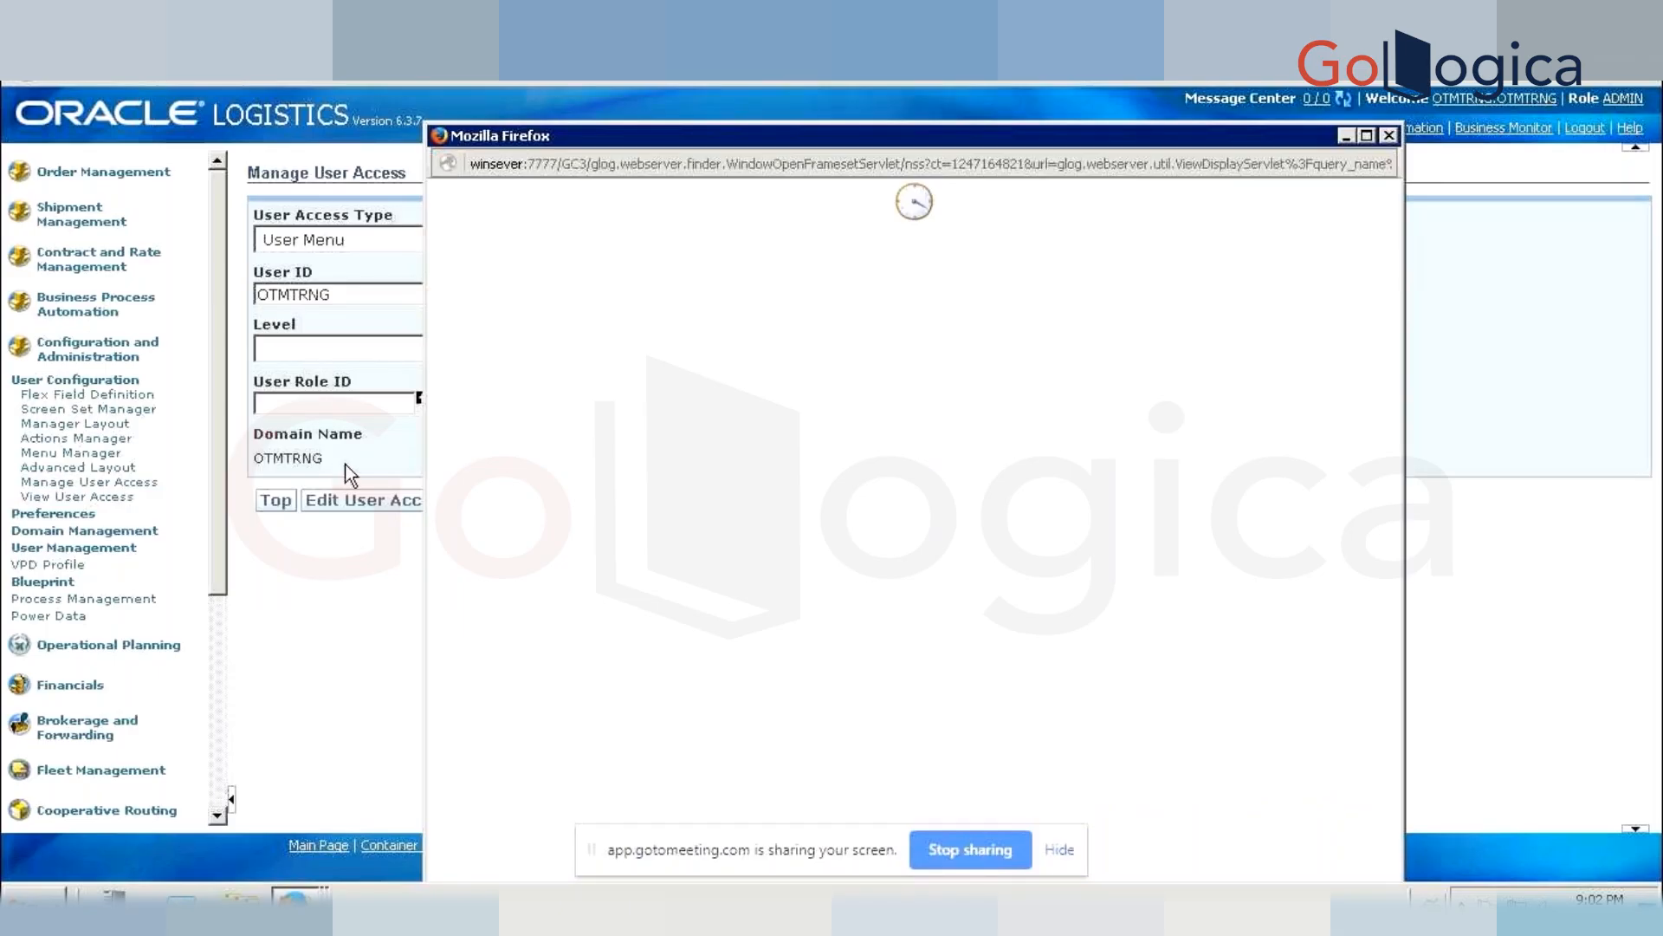
{"action": "left_click_drag", "start_coordinate": [803, 143], "coordinate": [813, 122]}
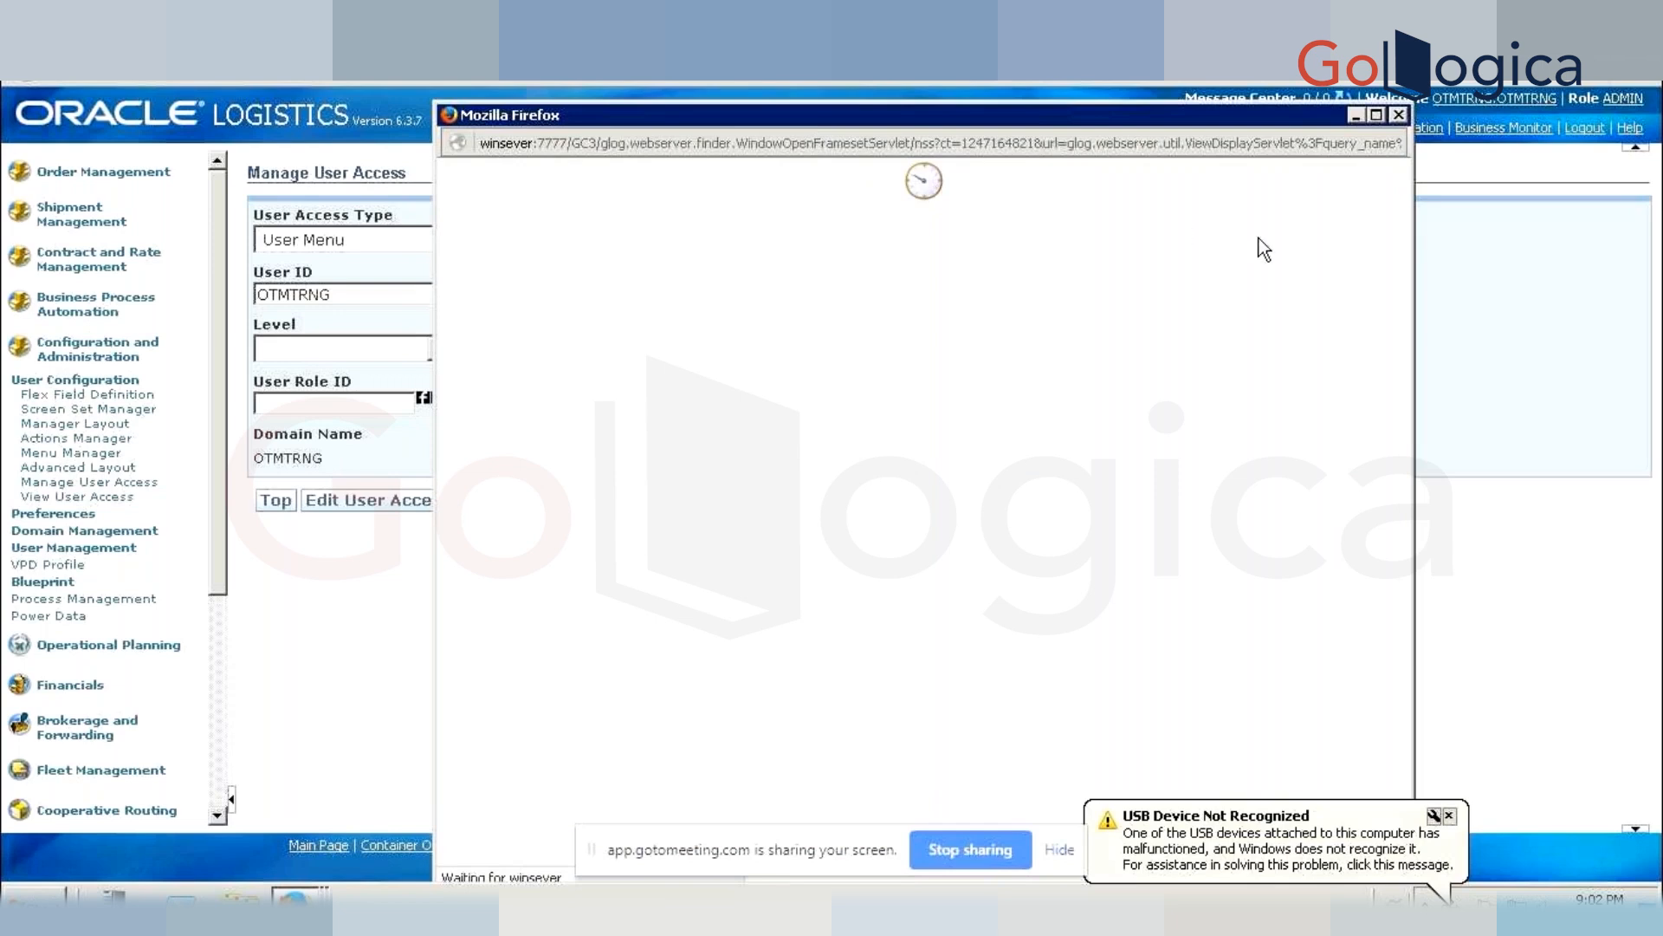
{"action": "left_click", "coordinate": [1400, 112]}
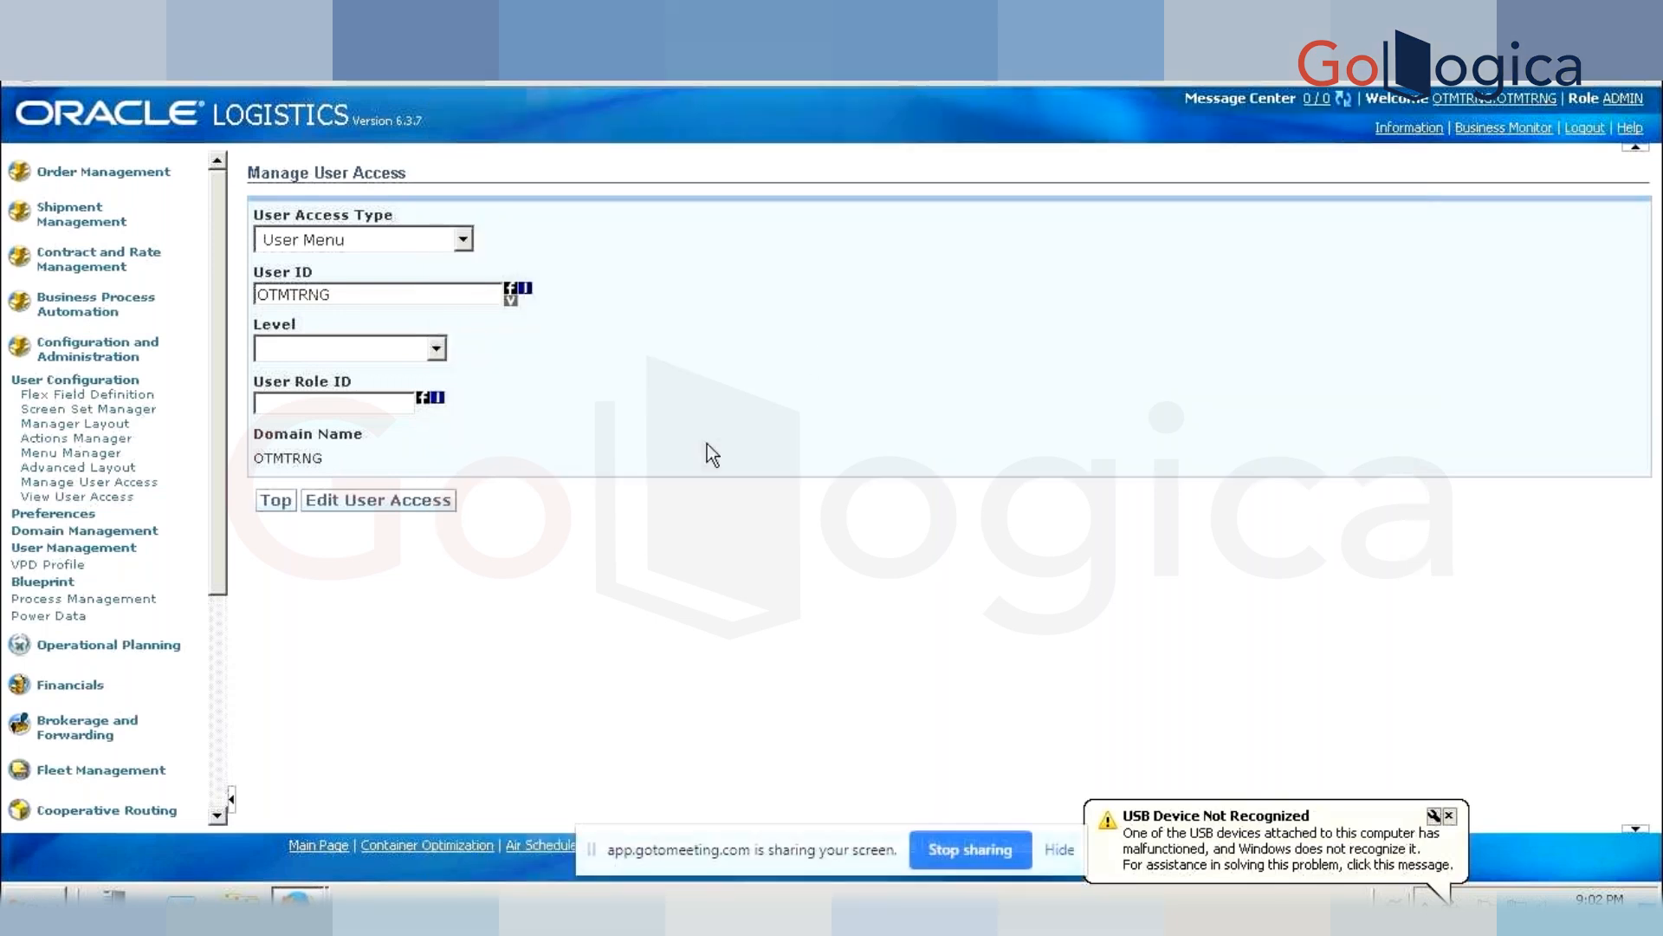
- Try to edit the user access with only the user ID filled in, and clear that ID
{"action": "left_click", "coordinate": [399, 499]}
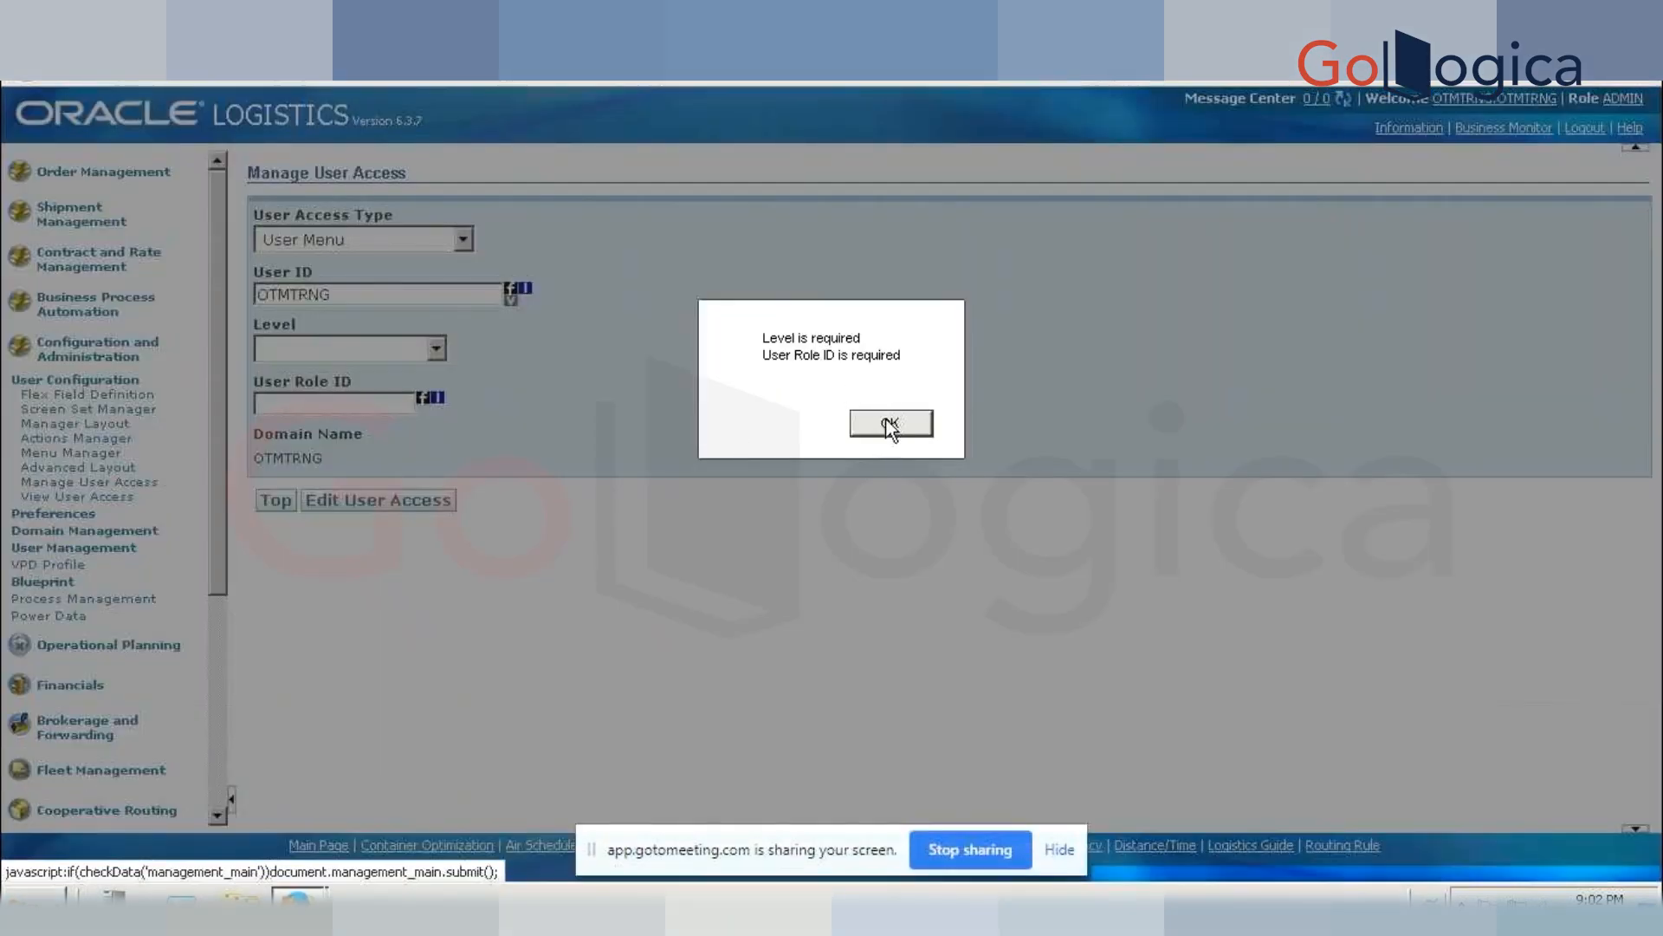
{"action": "left_click", "coordinate": [892, 434]}
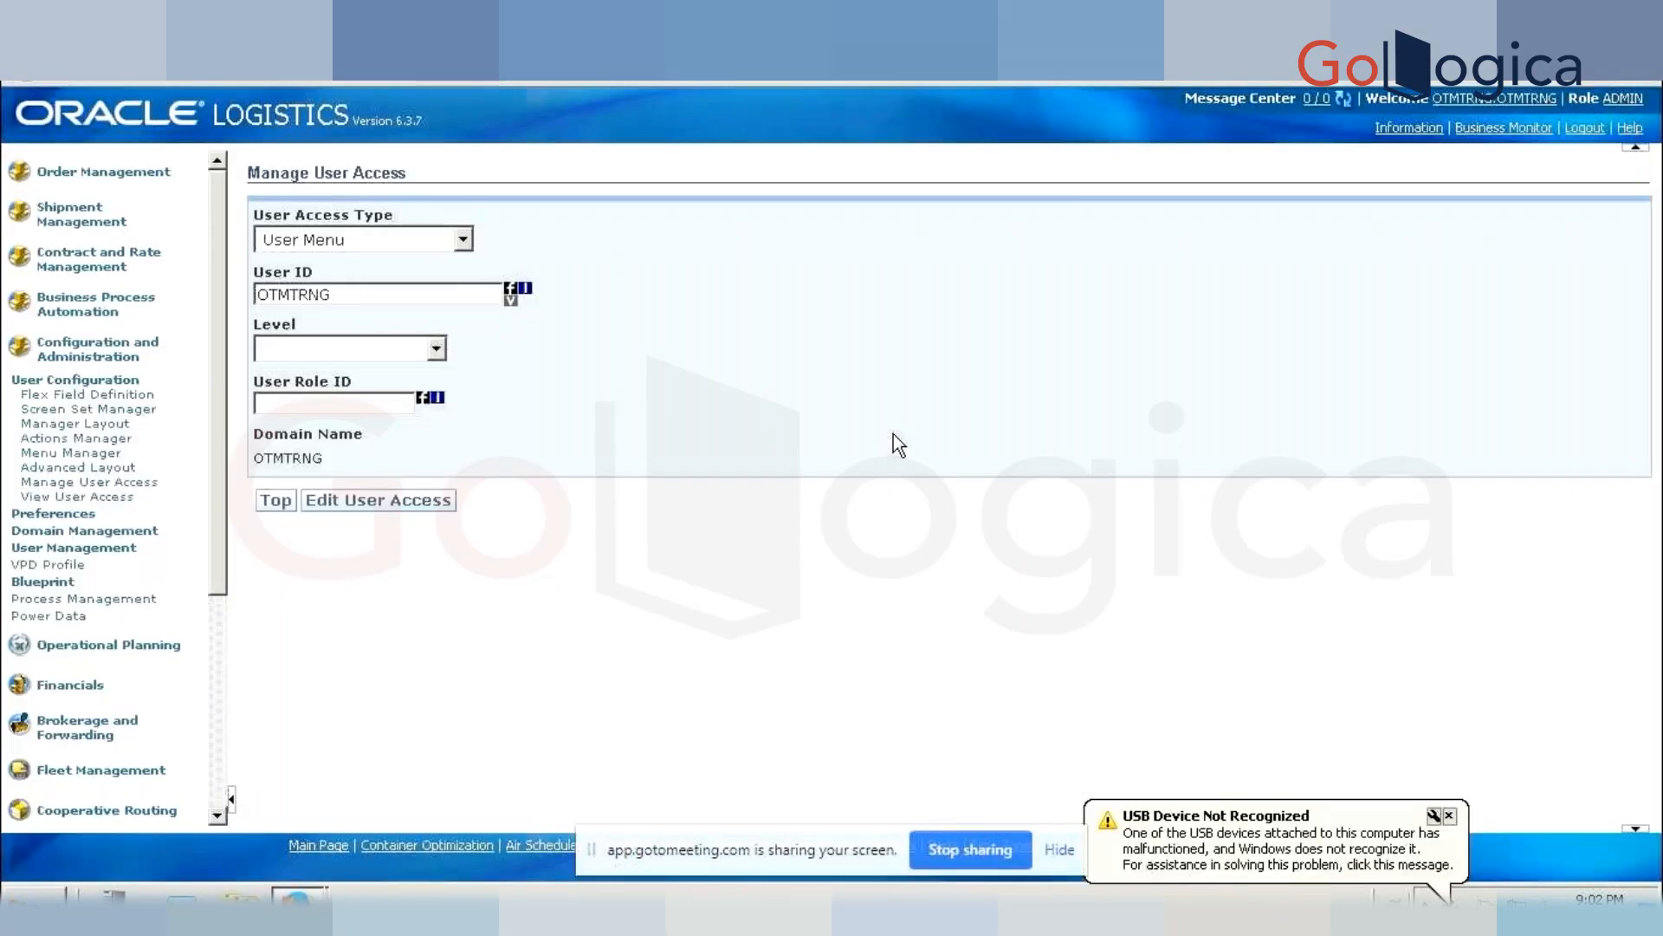
{"action": "left_click_drag", "start_coordinate": [333, 295], "coordinate": [187, 277]}
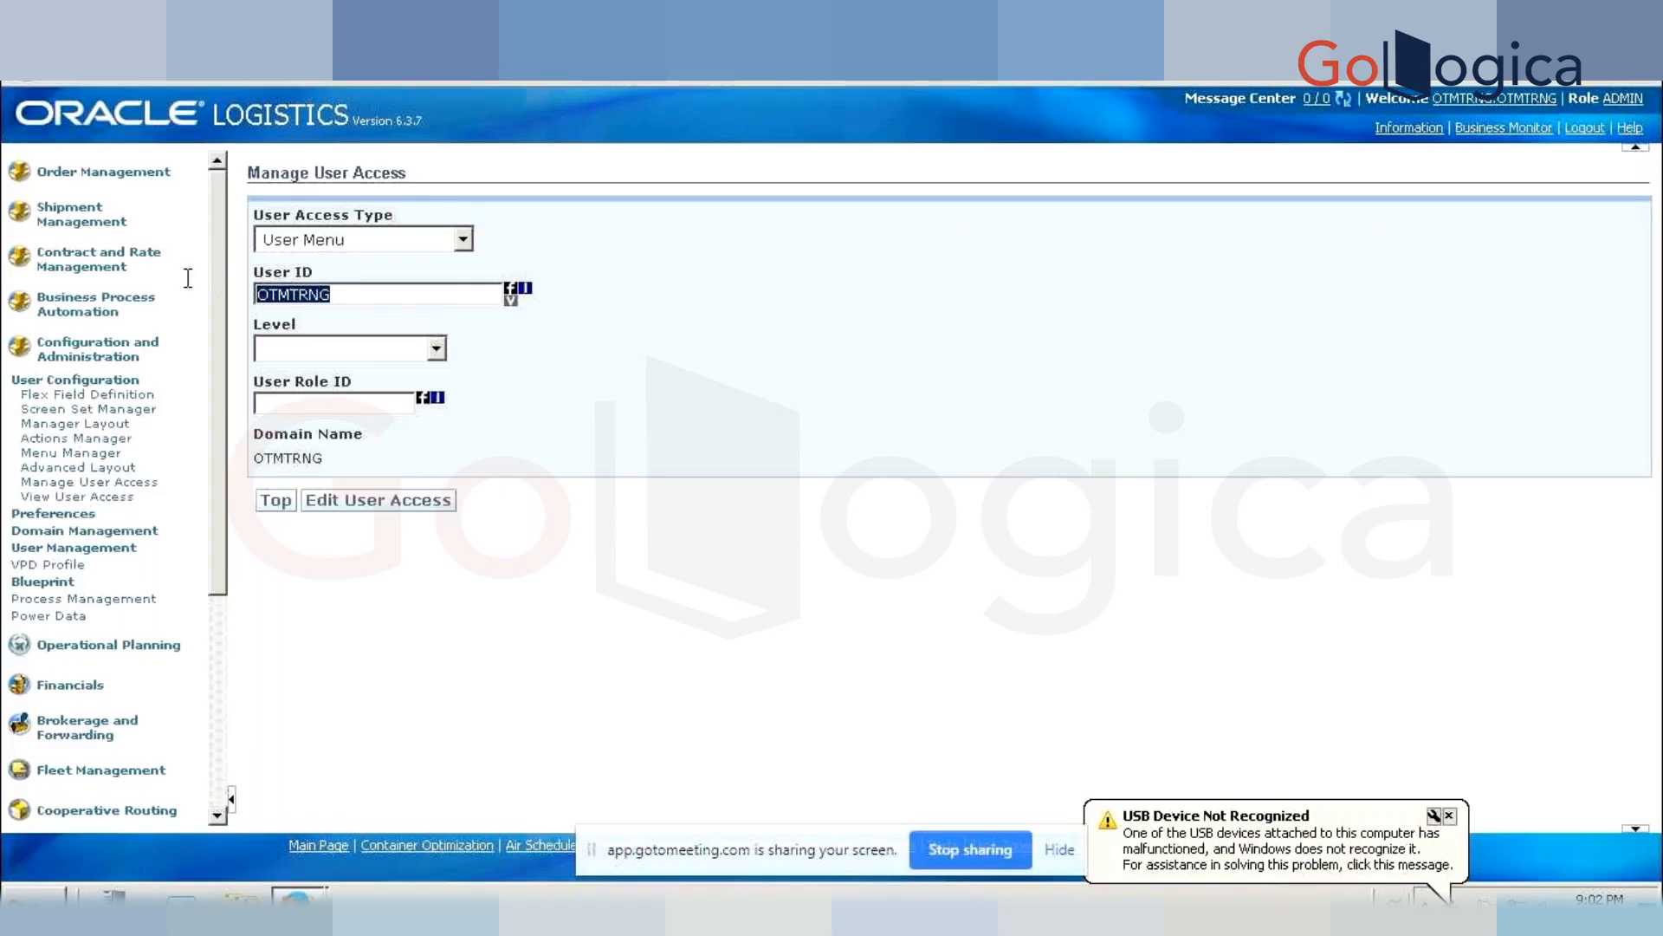
{"action": "key", "text": "BackSpace"}
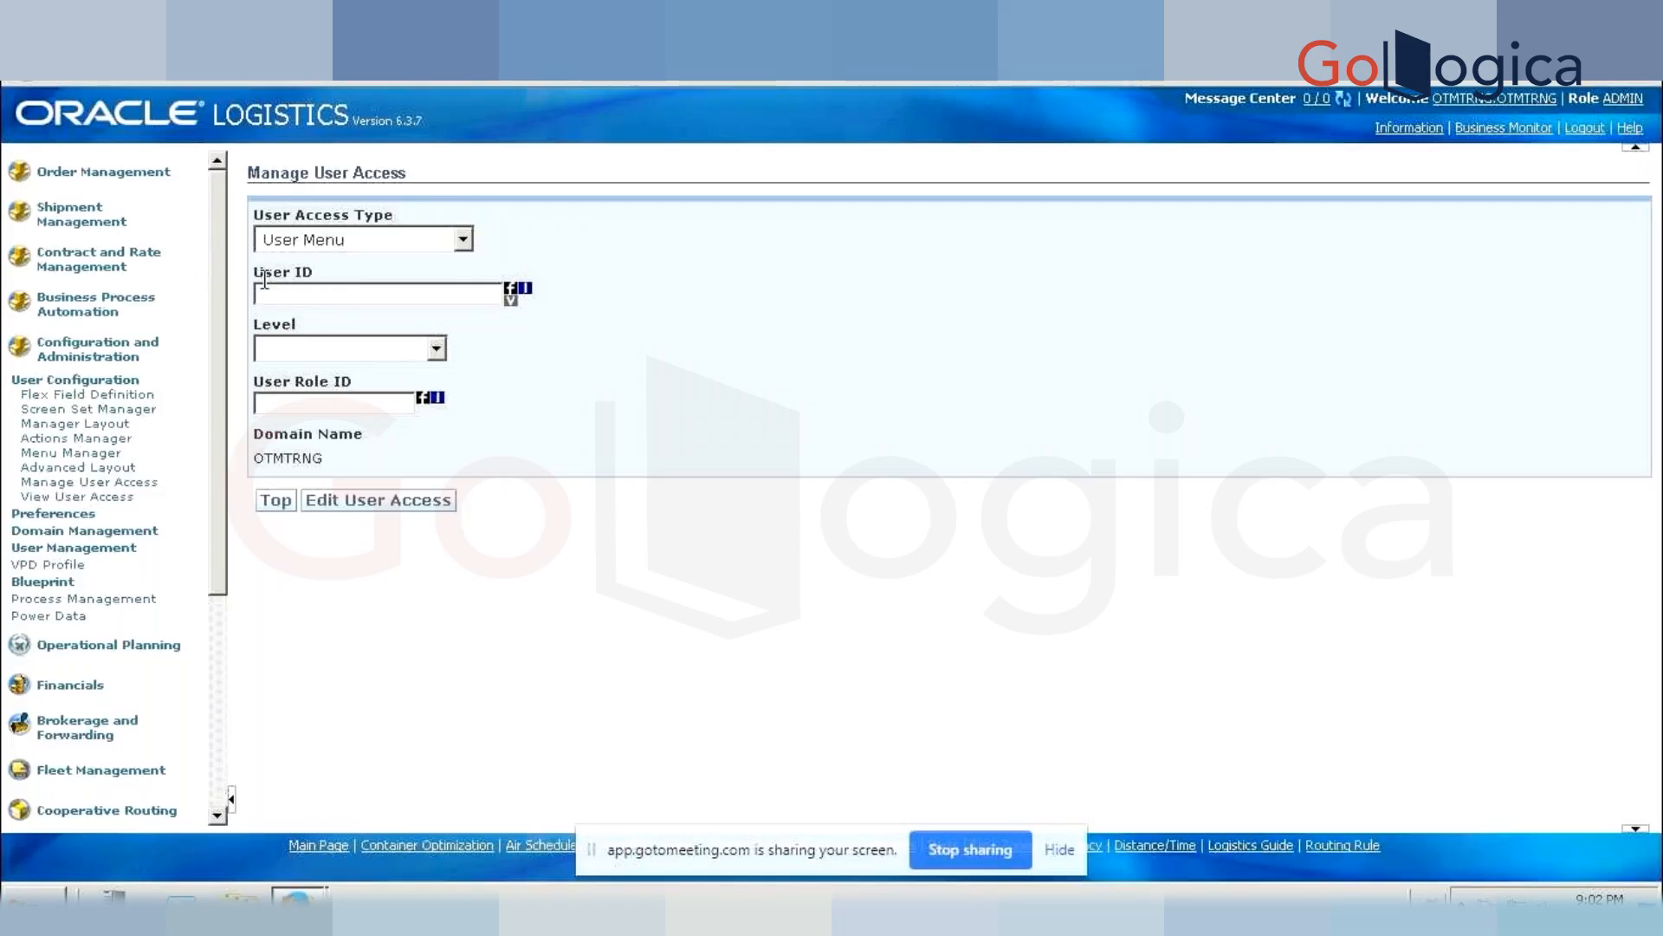
- Set the user role ID to ADMIN and open the user menu access for editing
{"action": "left_click", "coordinate": [299, 357]}
{"action": "left_click", "coordinate": [613, 416]}
{"action": "left_click", "coordinate": [369, 414]}
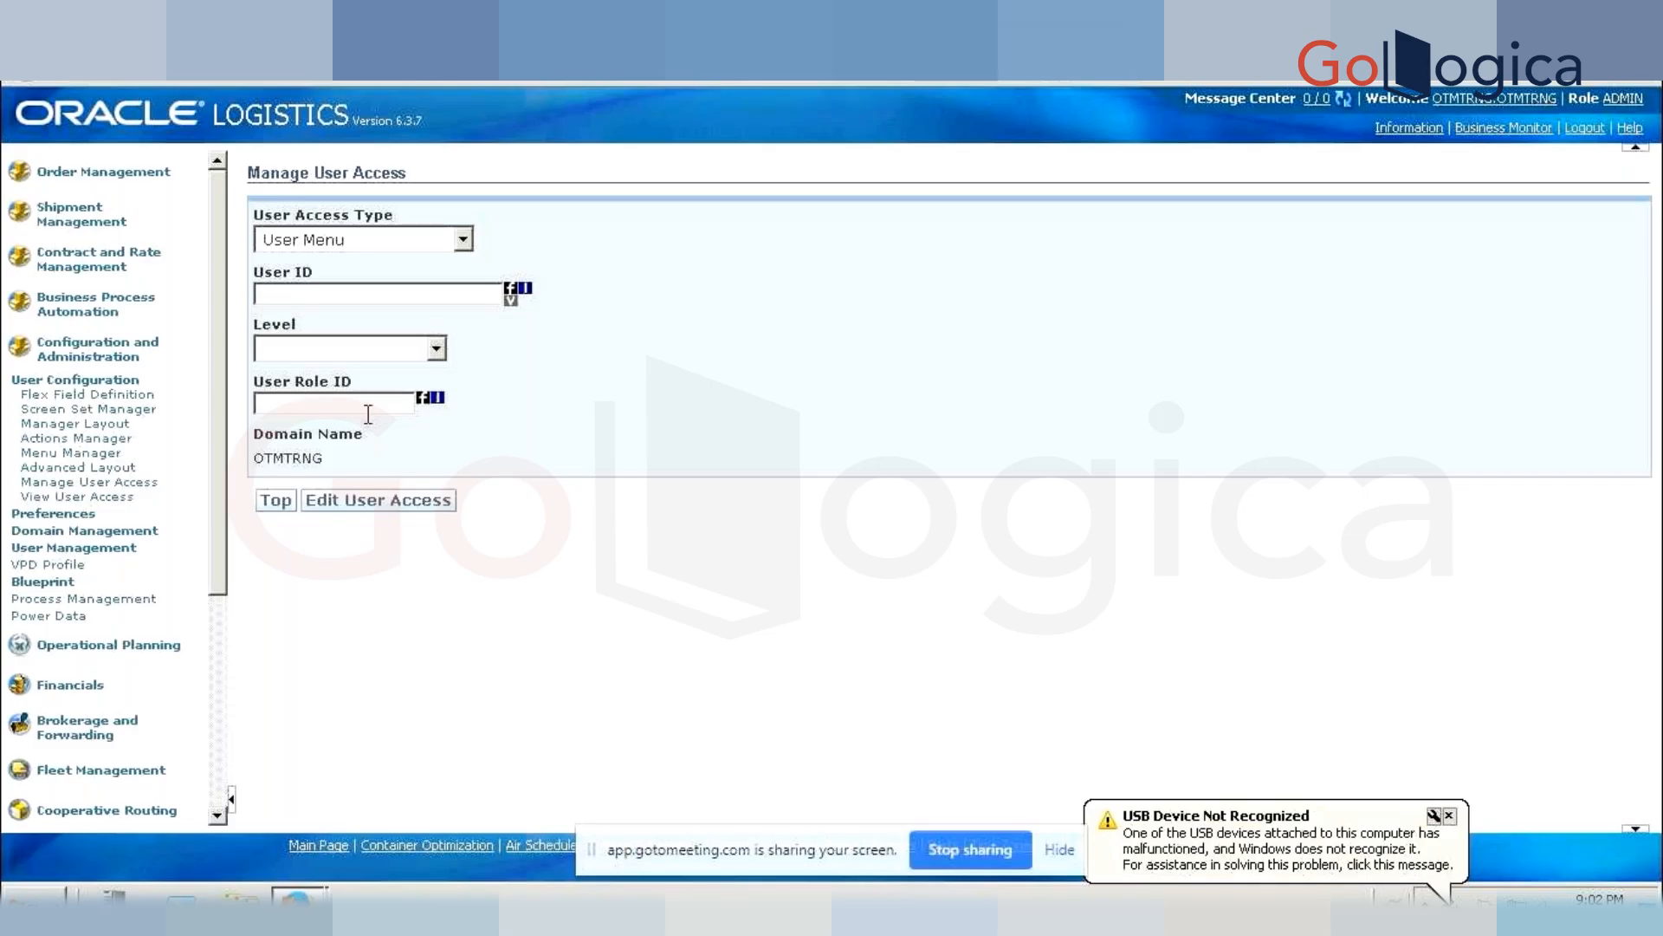
{"action": "type", "text": "ADMIN"}
{"action": "left_click", "coordinate": [436, 398]}
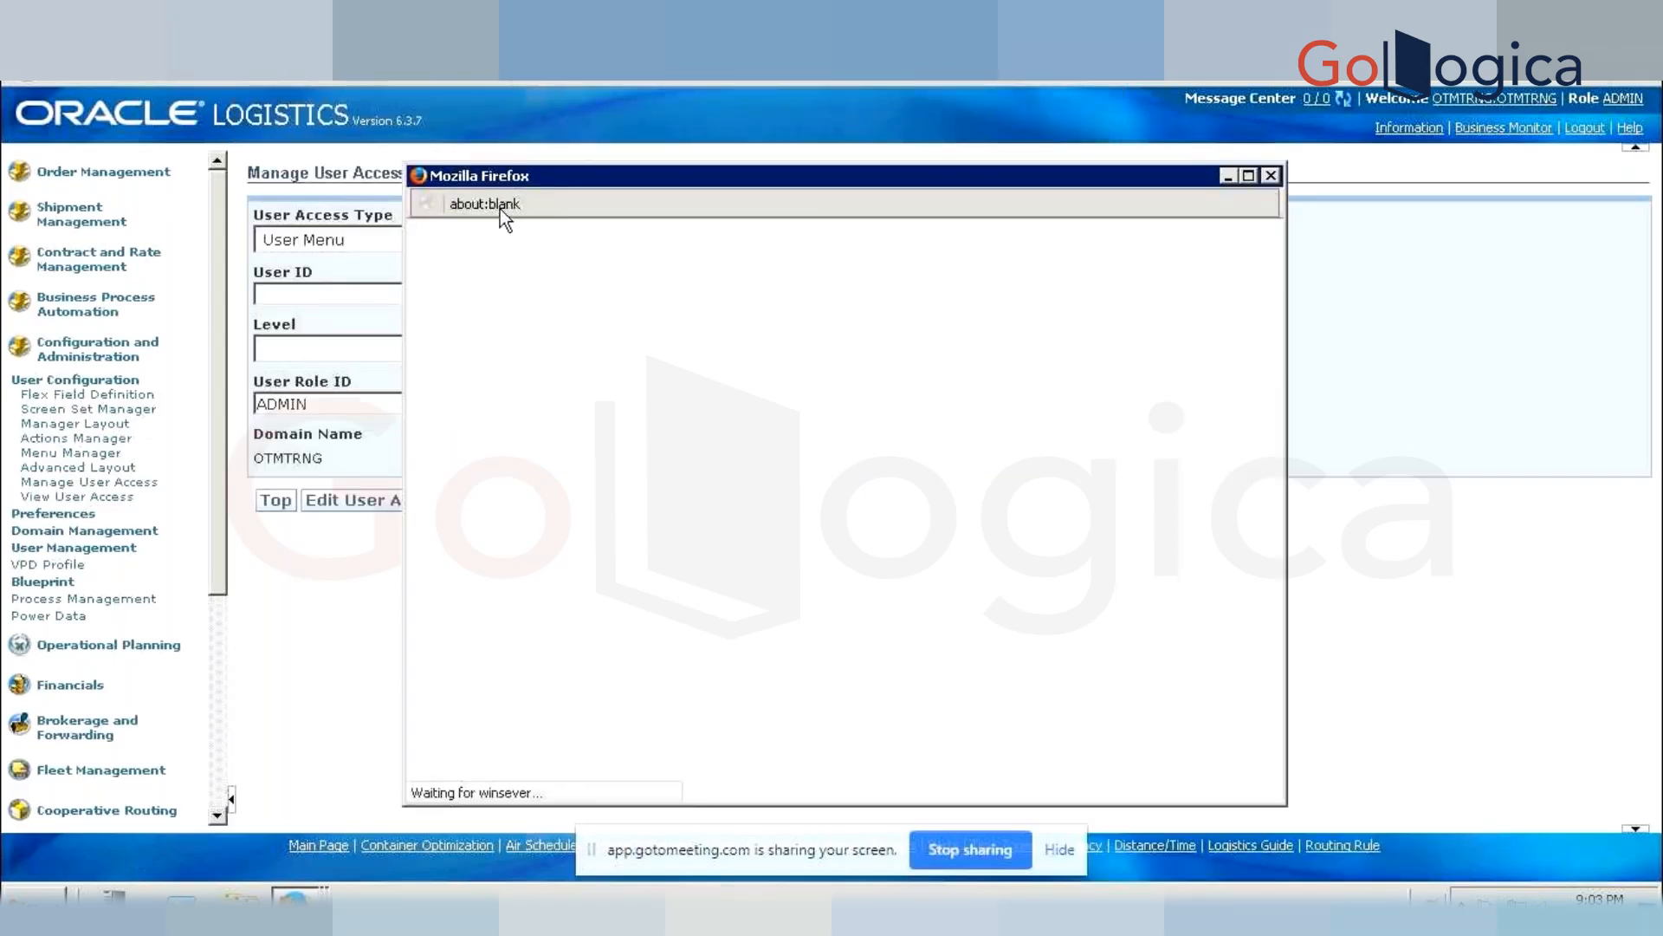
{"action": "left_click_drag", "start_coordinate": [547, 186], "coordinate": [567, 156]}
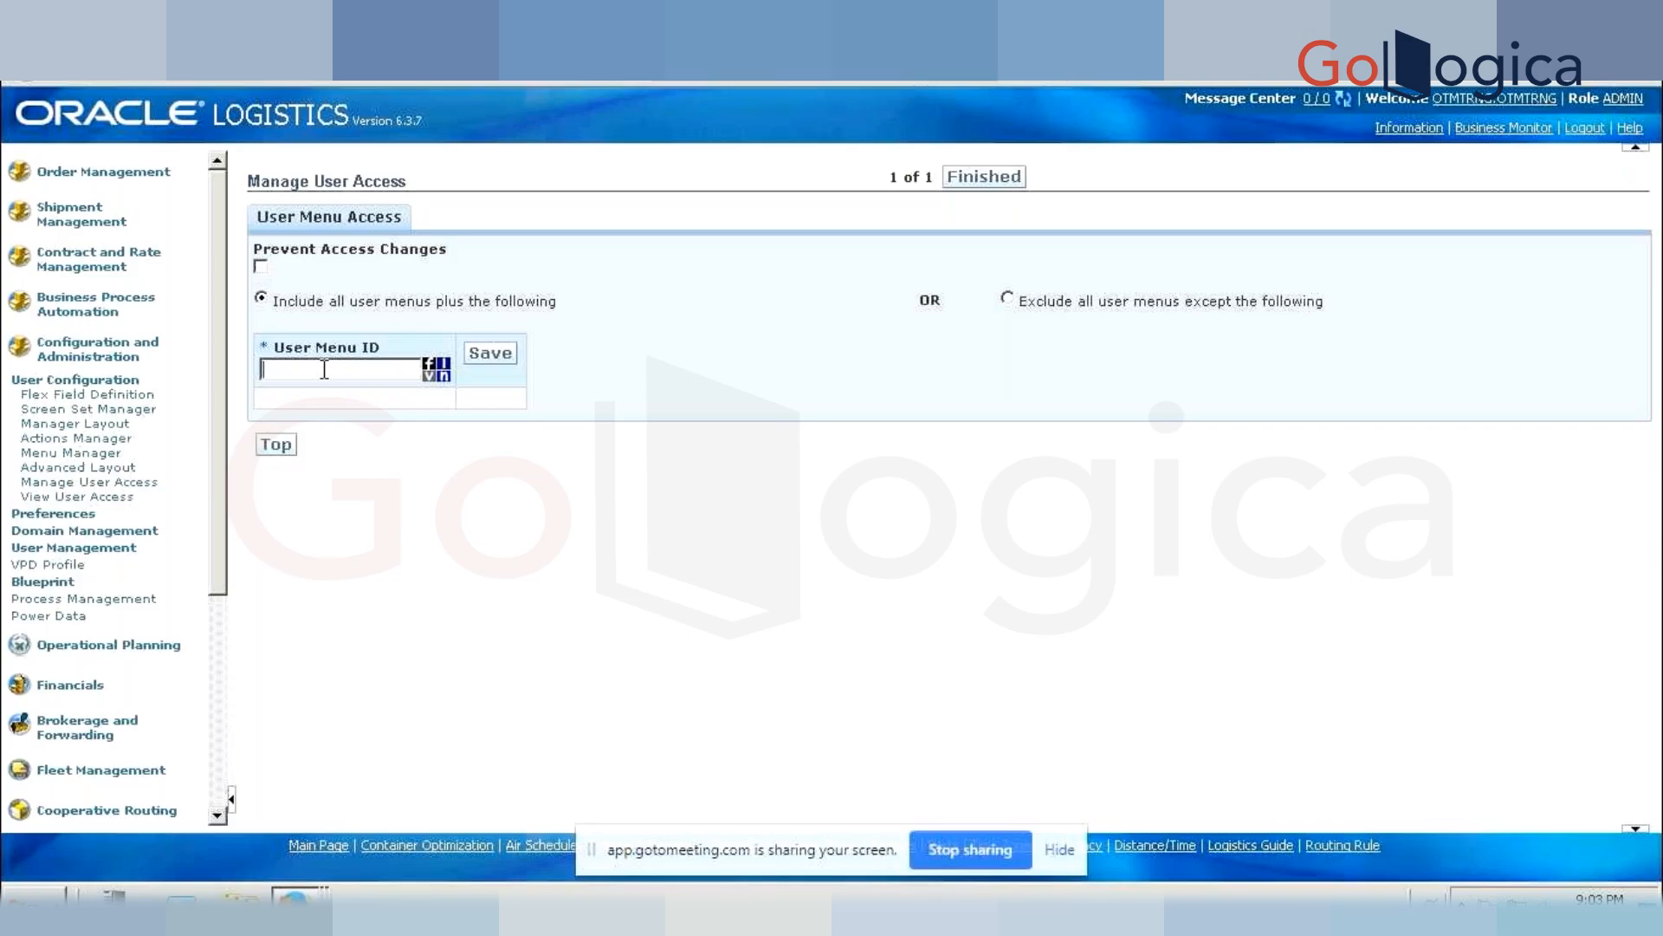
- Try excluding all user menus except DEMO_TEST, and clear the user menu ID without saving
{"action": "left_click", "coordinate": [1008, 299]}
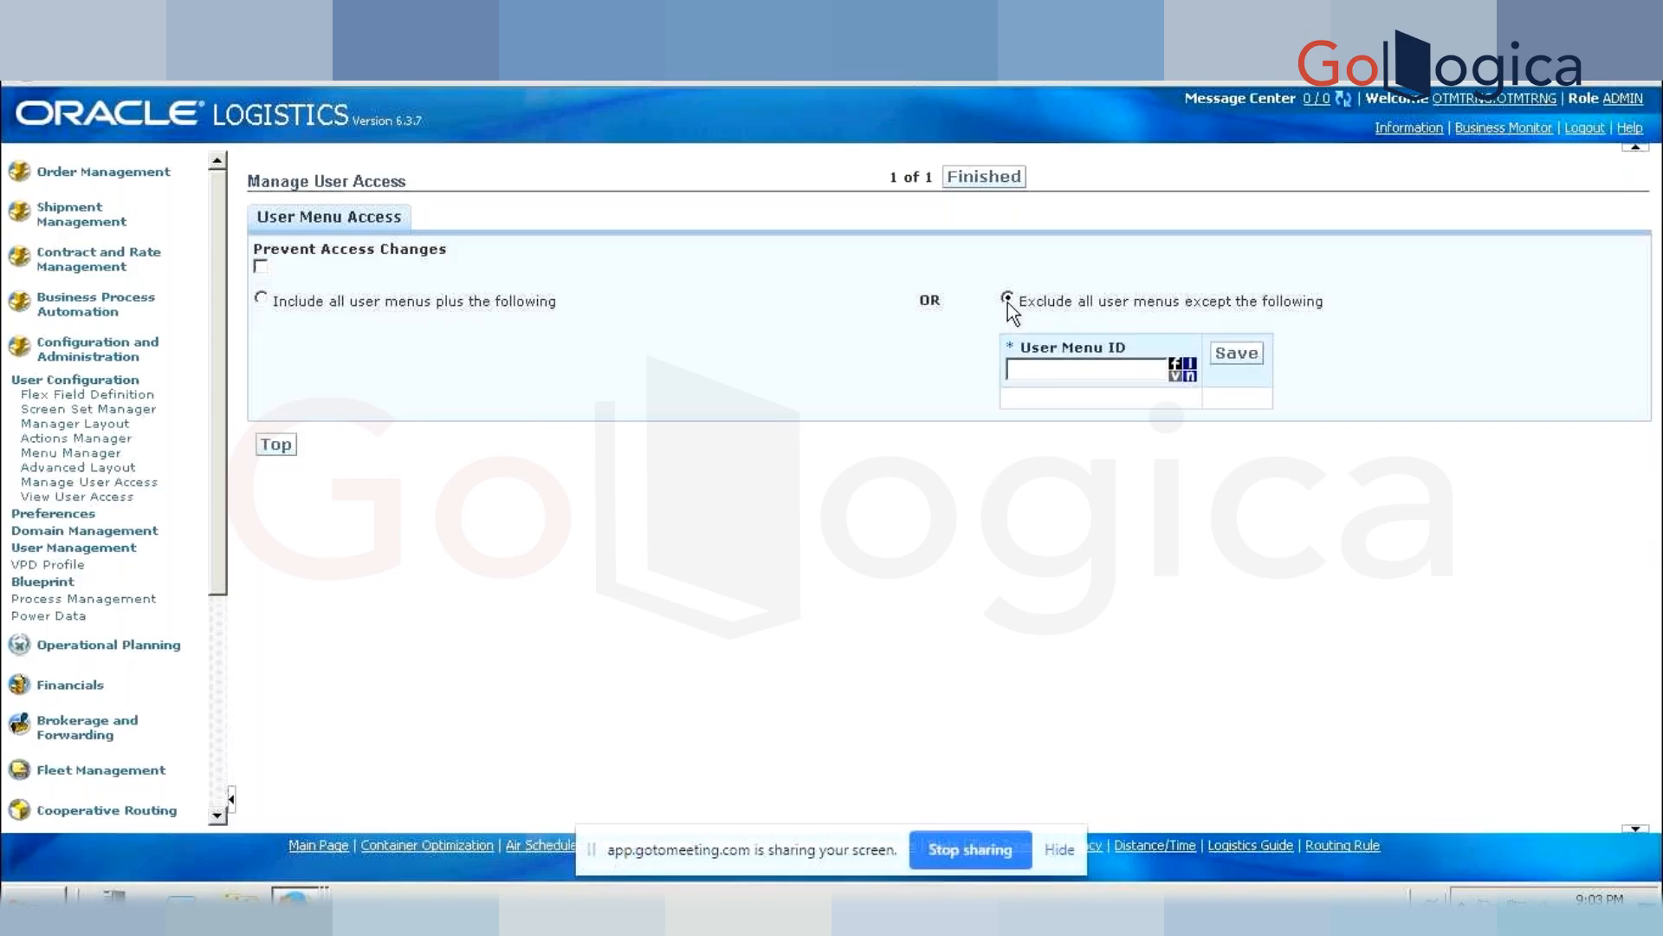
{"action": "type", "text": "DEMO"}
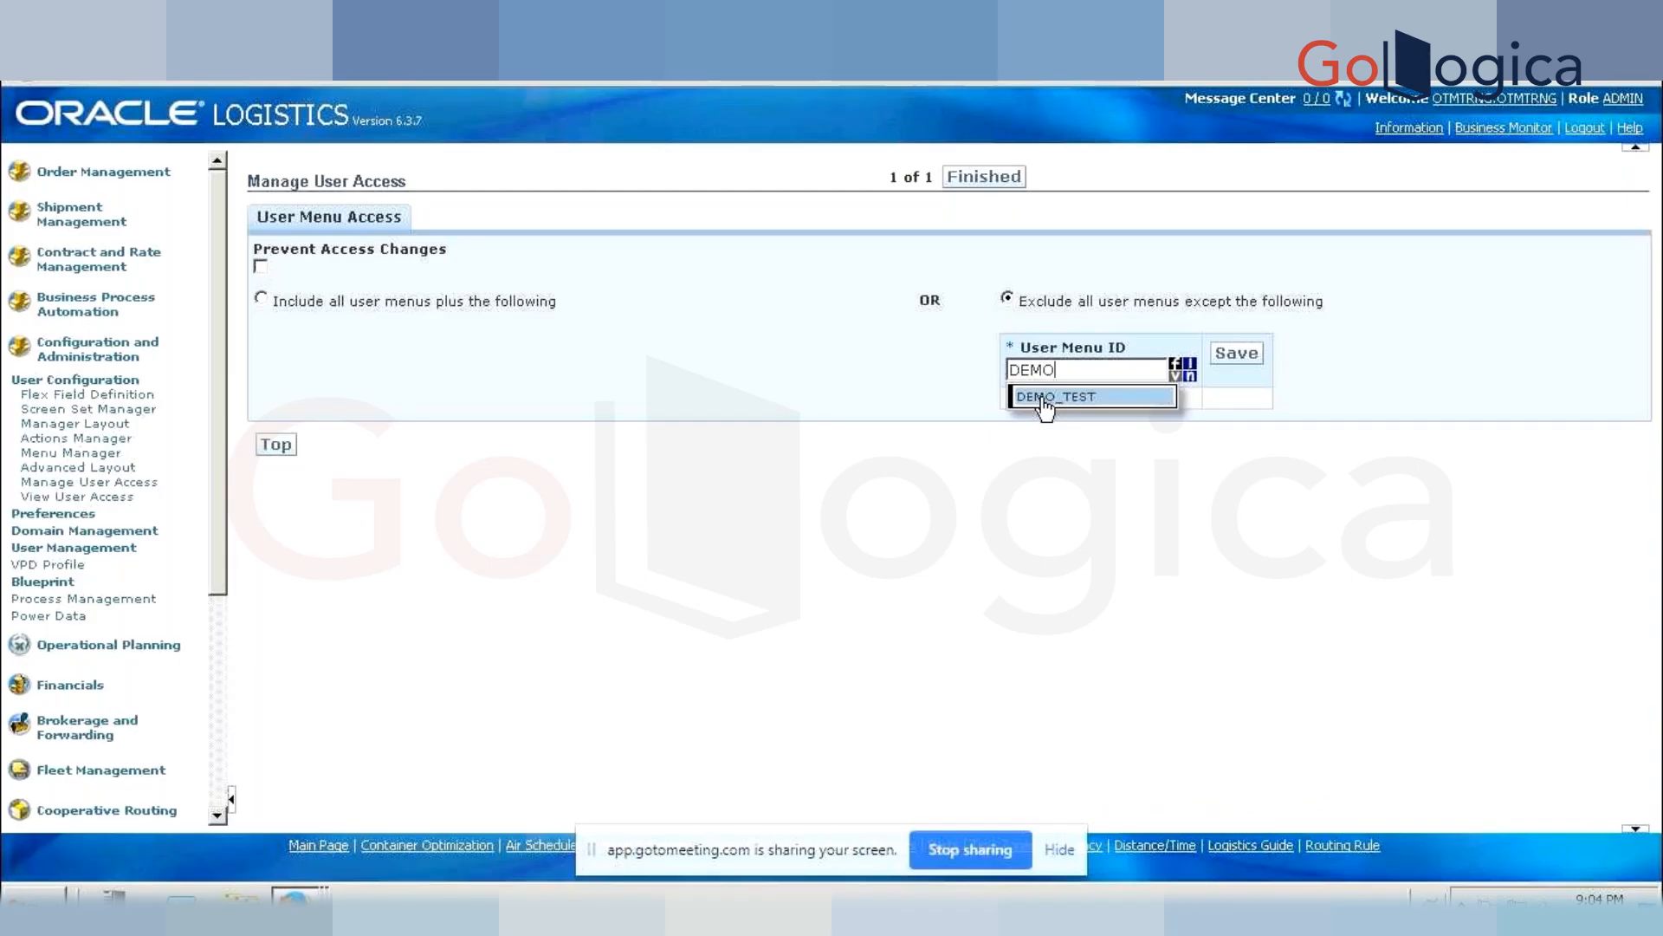
{"action": "left_click", "coordinate": [1046, 399]}
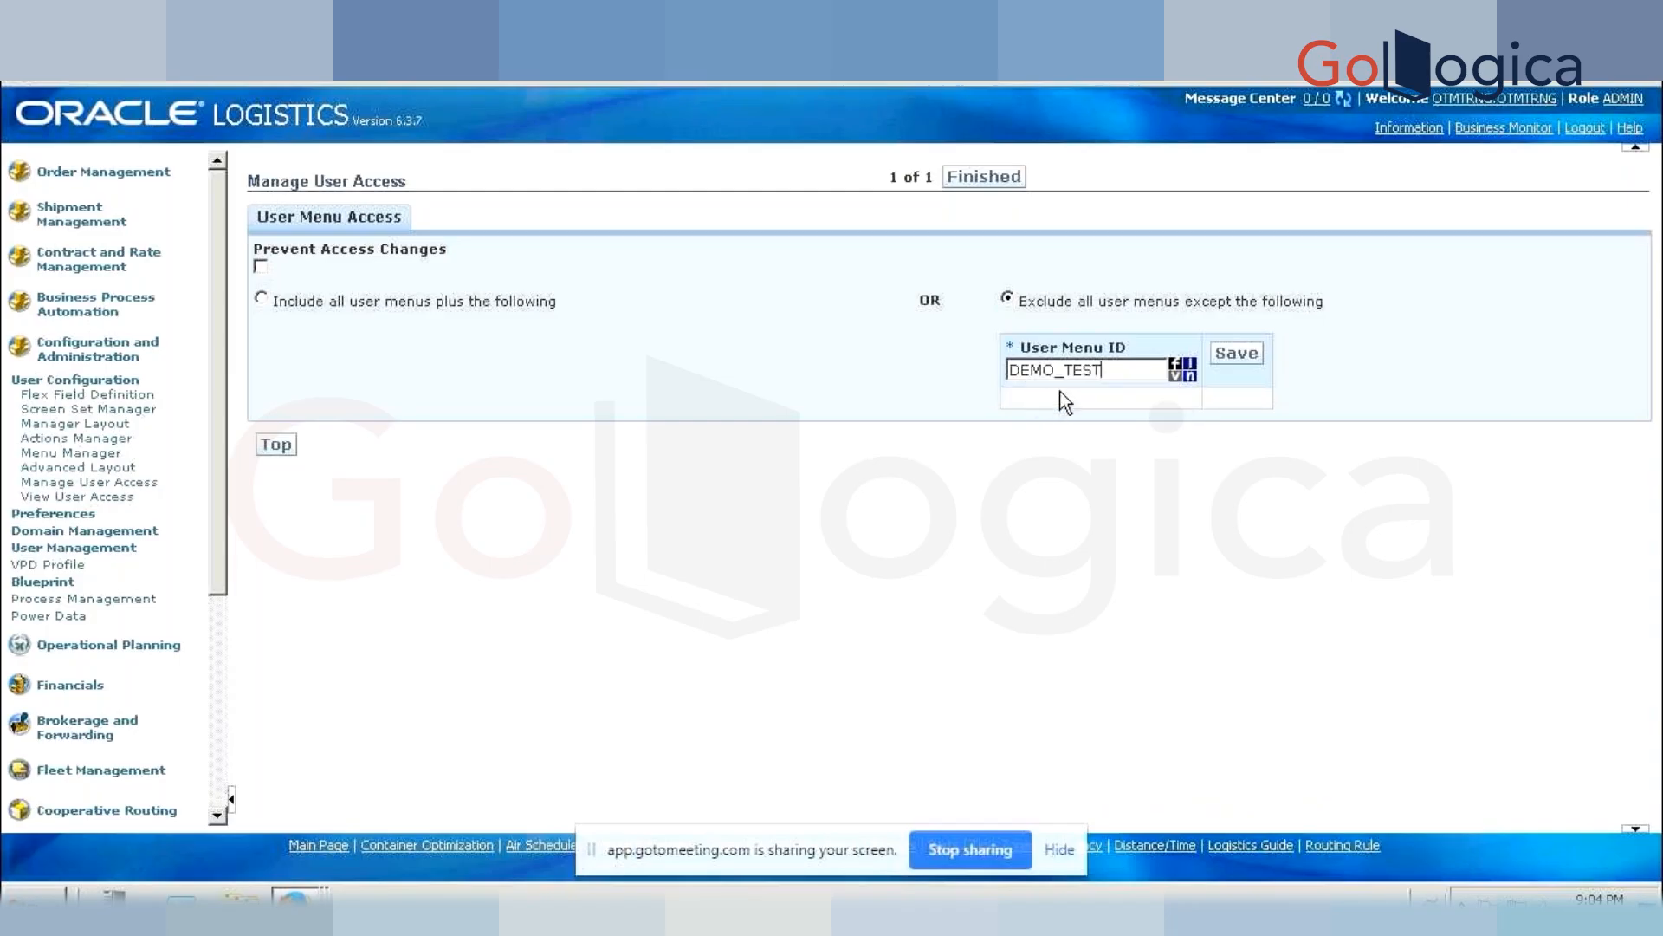
{"action": "left_click_drag", "start_coordinate": [1096, 369], "coordinate": [955, 368]}
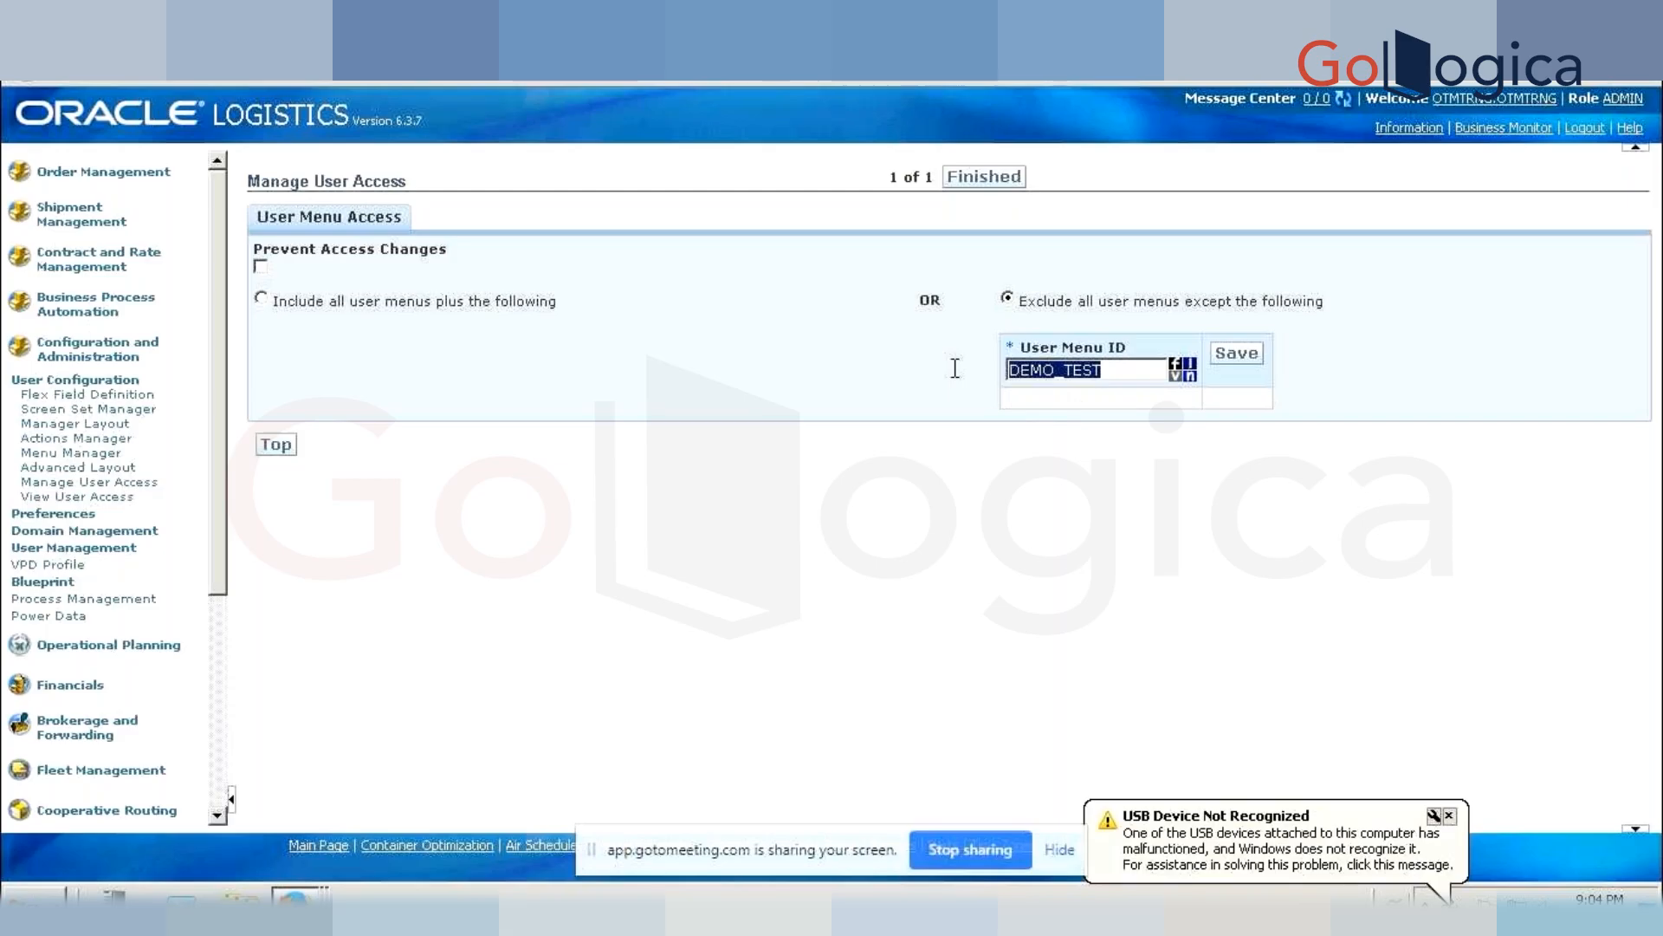
{"action": "key", "text": "BackSpace"}
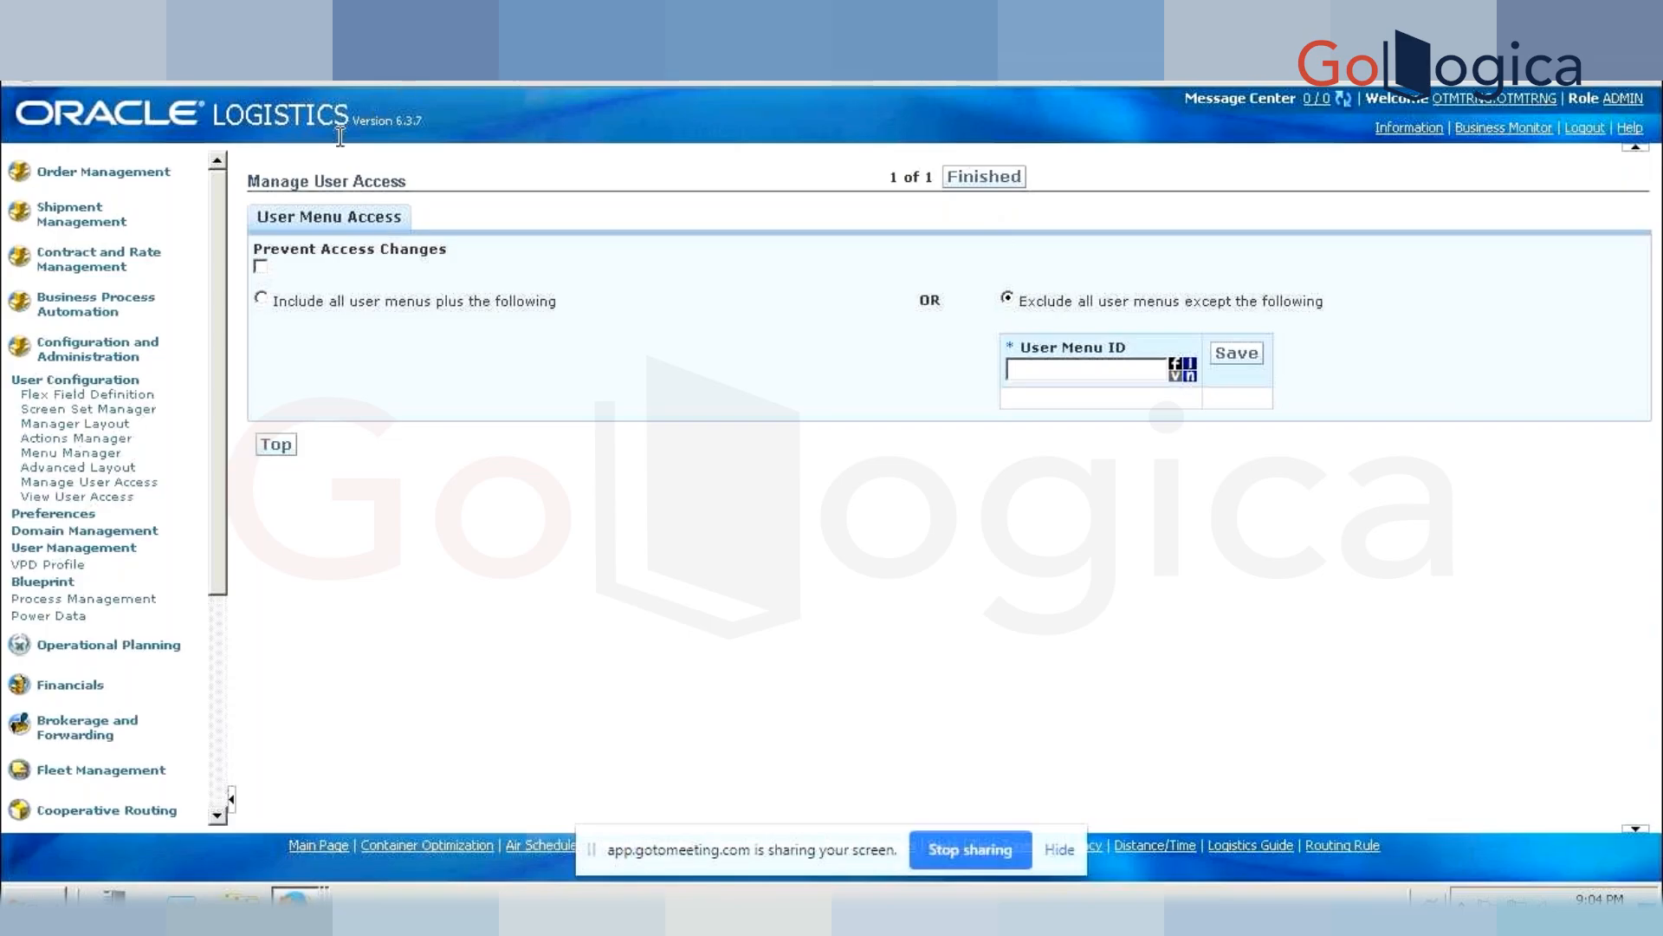
- Reopen Manage User Access and examine the available levels and user access types, selecting User Preference
{"action": "left_click", "coordinate": [108, 484]}
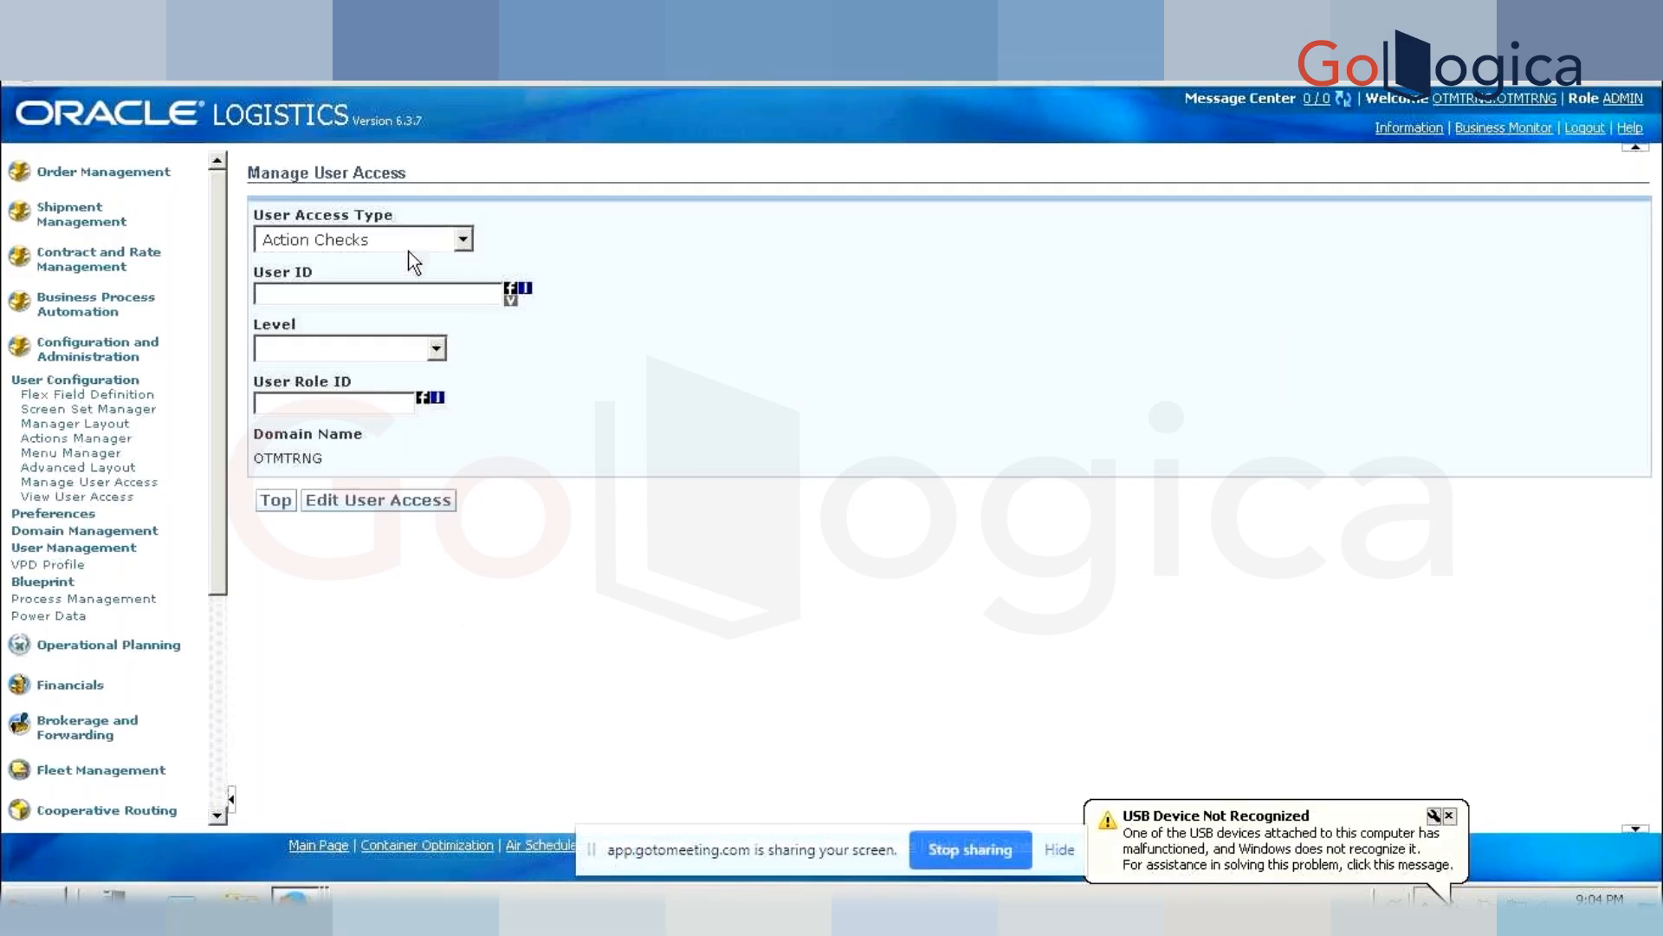
{"action": "left_click", "coordinate": [388, 348]}
{"action": "left_click", "coordinate": [388, 372]}
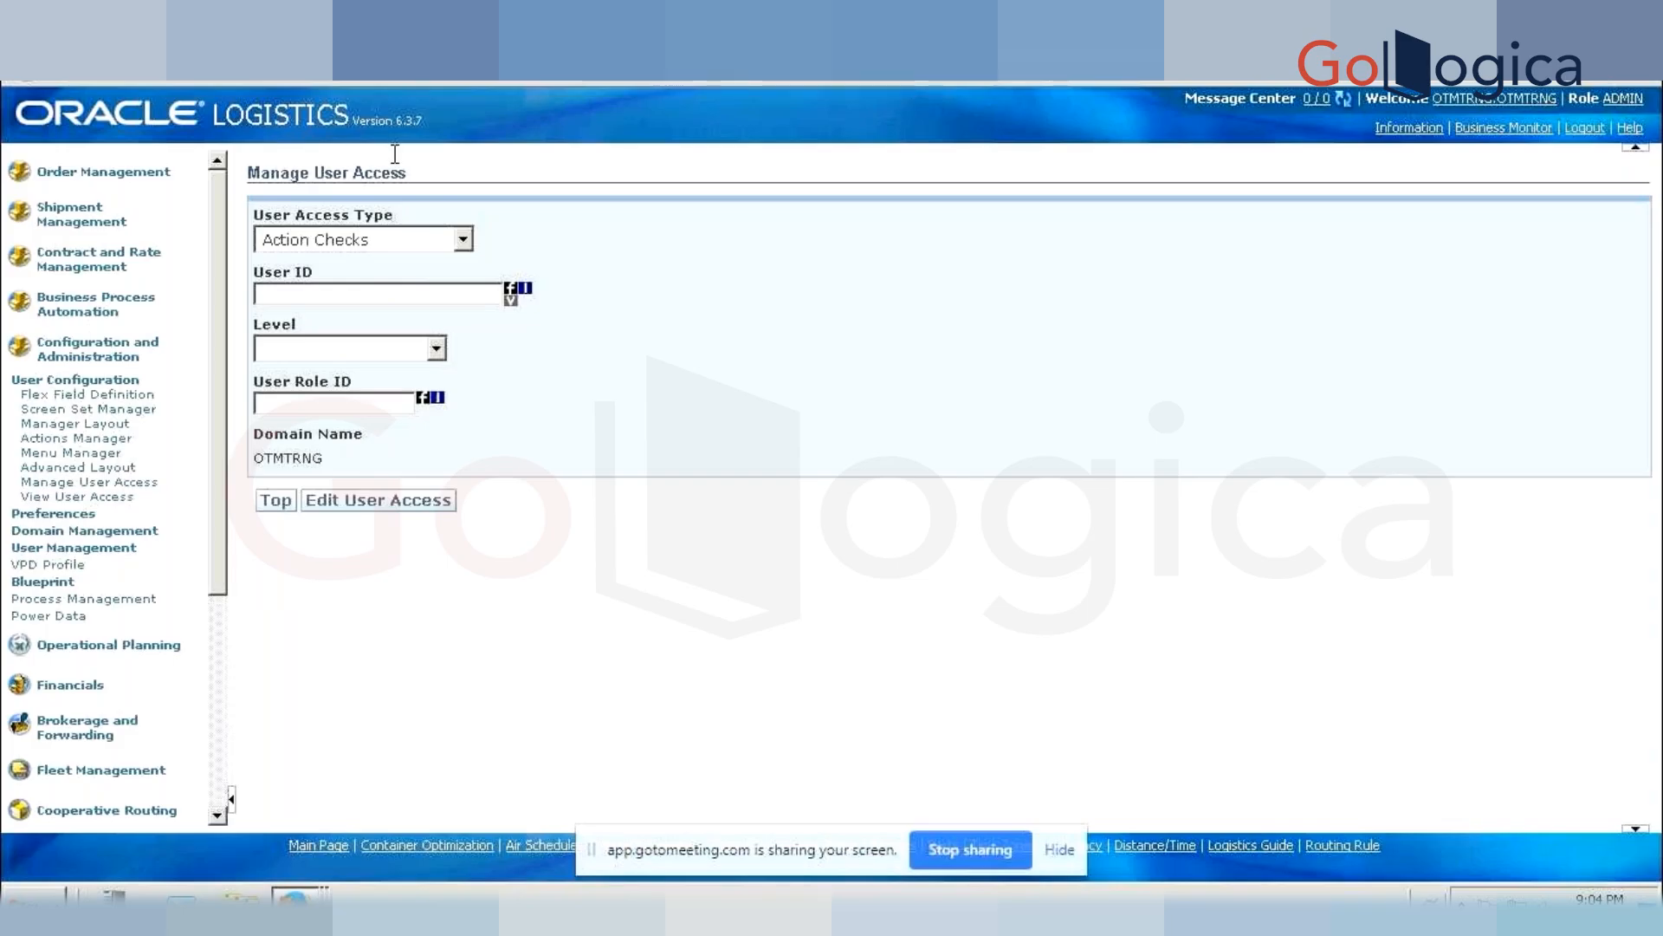
{"action": "left_click", "coordinate": [407, 247]}
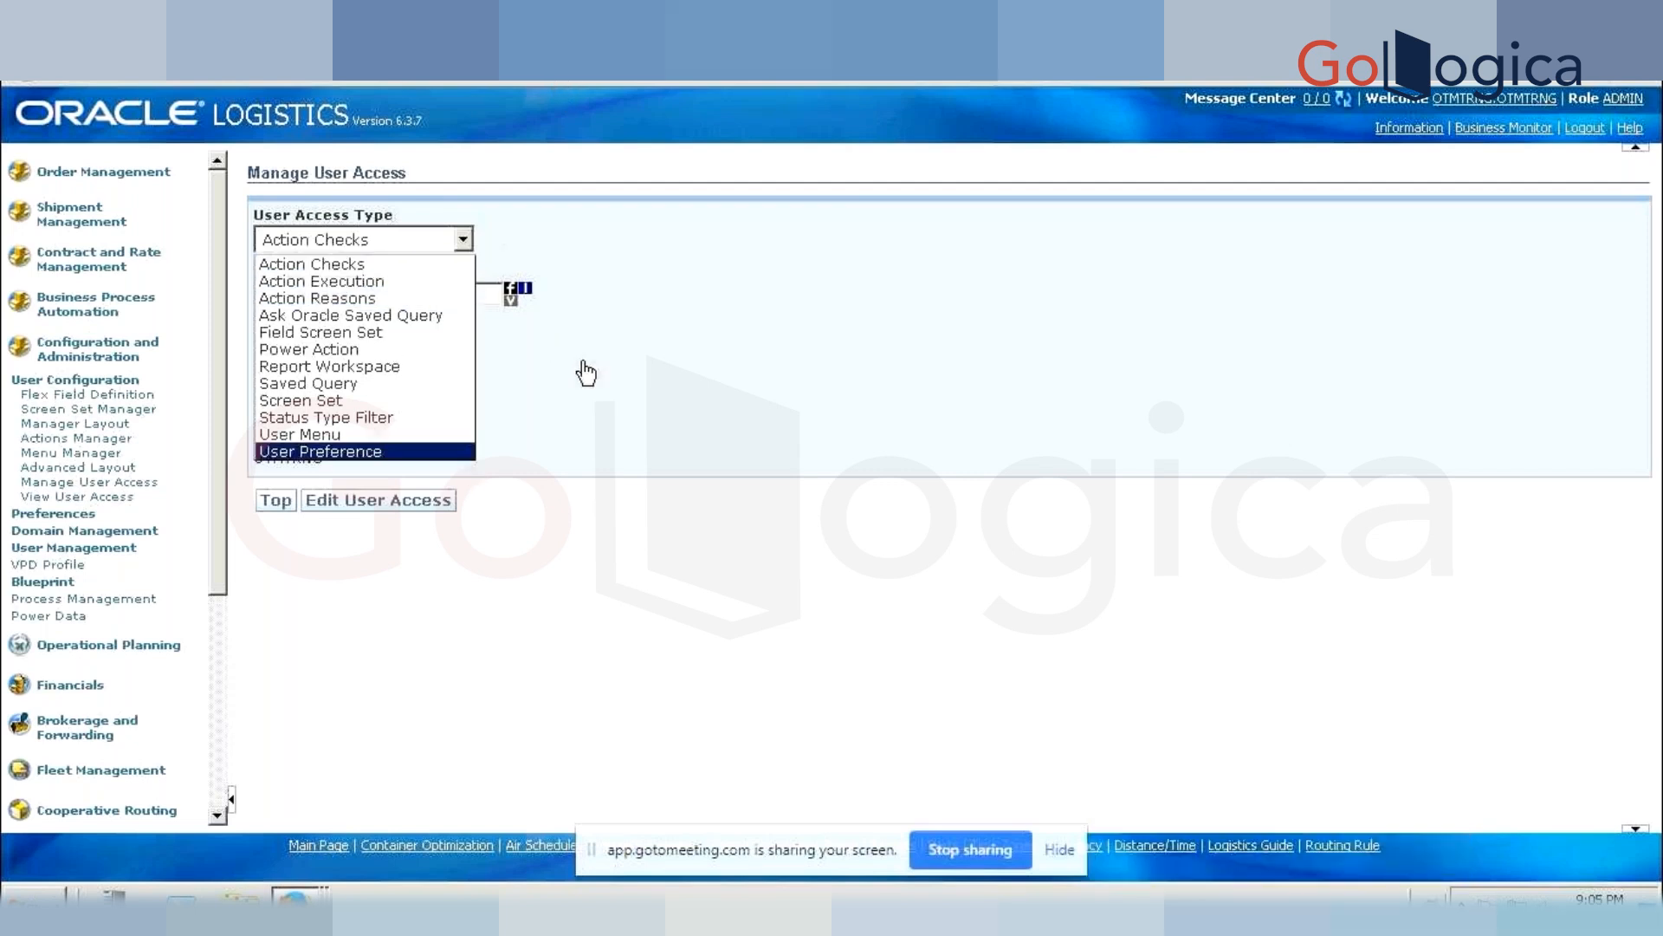
{"action": "left_click", "coordinate": [621, 369]}
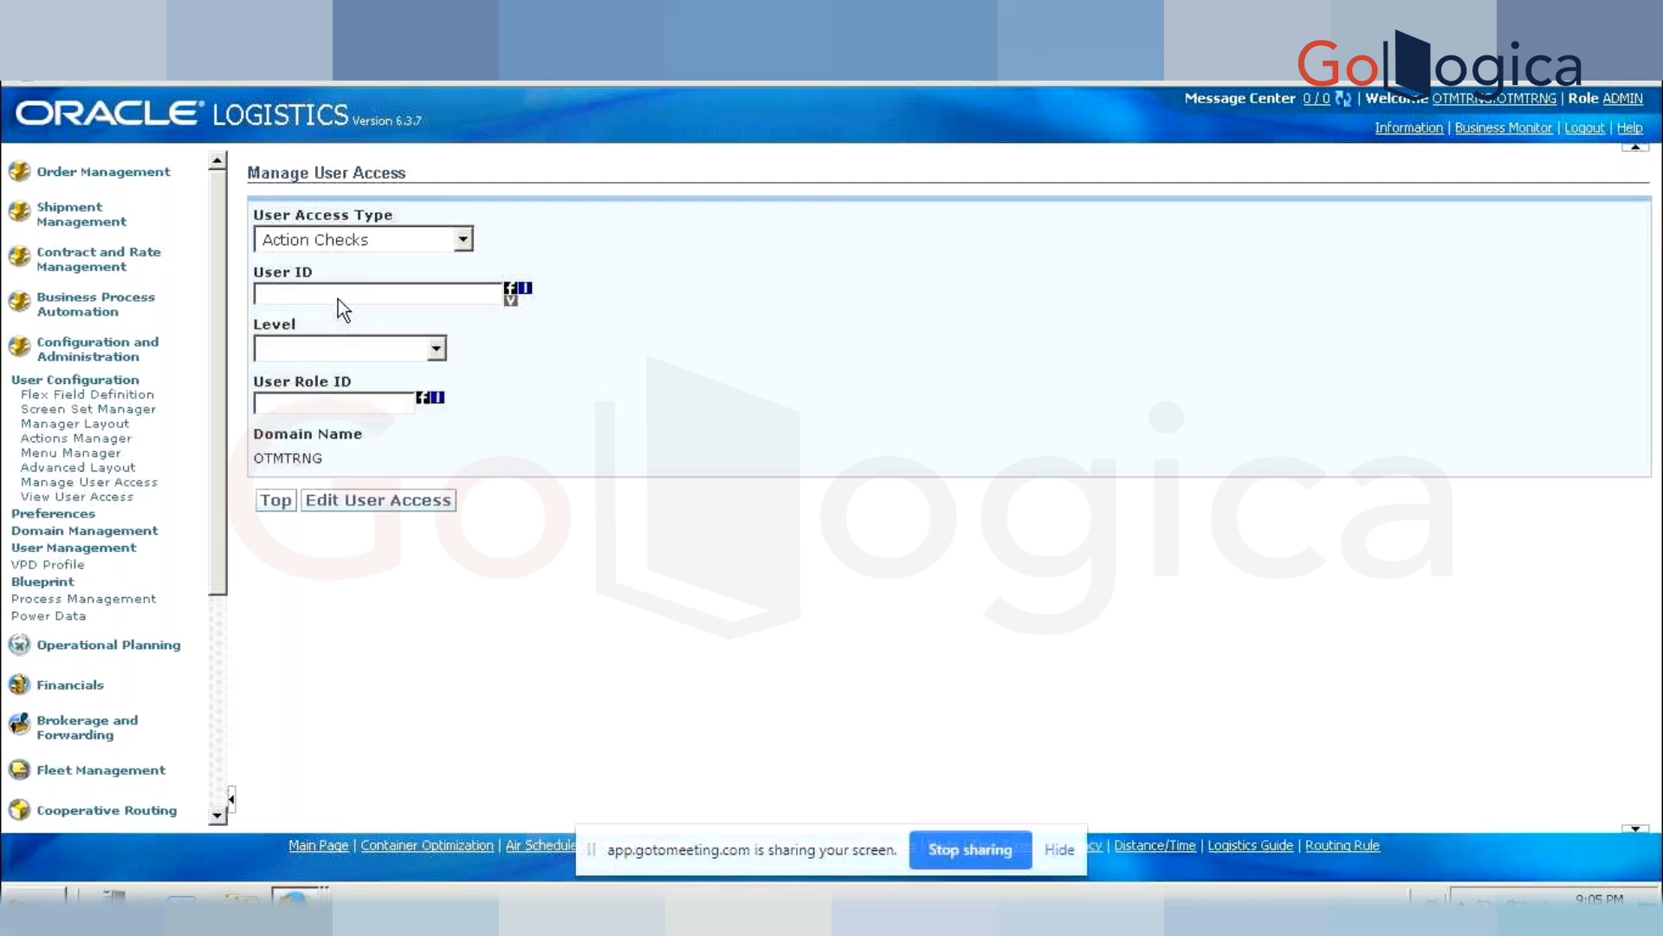
{"action": "left_click", "coordinate": [376, 245]}
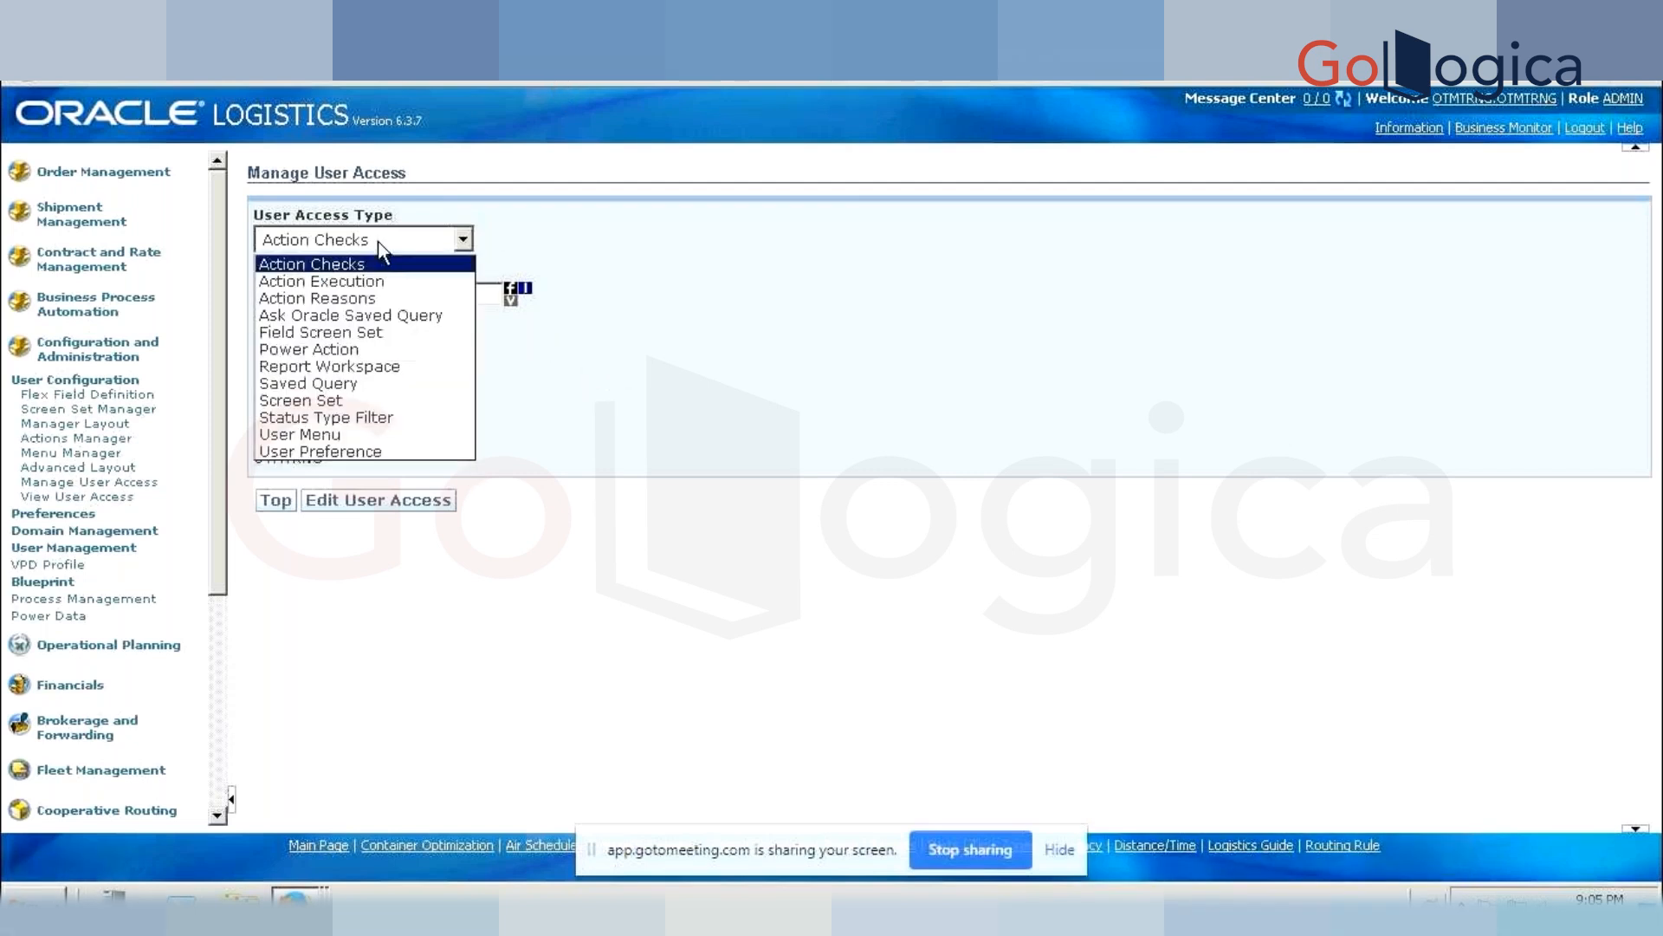
{"action": "left_click", "coordinate": [319, 451]}
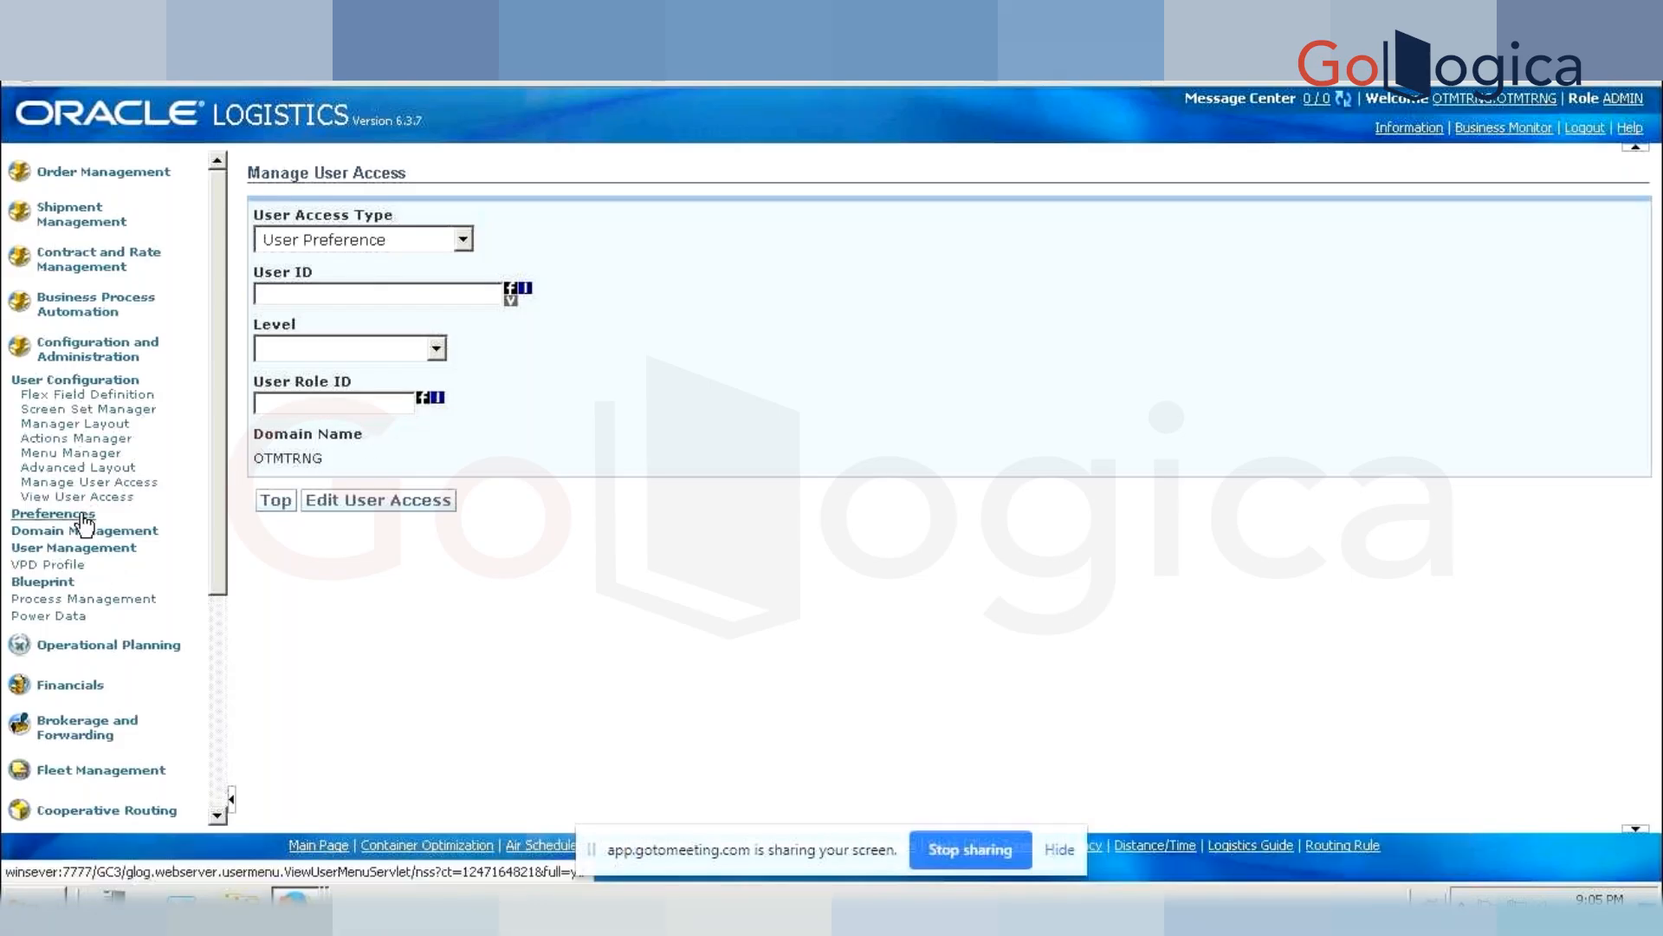
- Expand the Preferences links and set the user access type back to Action Checks
{"action": "left_click", "coordinate": [53, 514]}
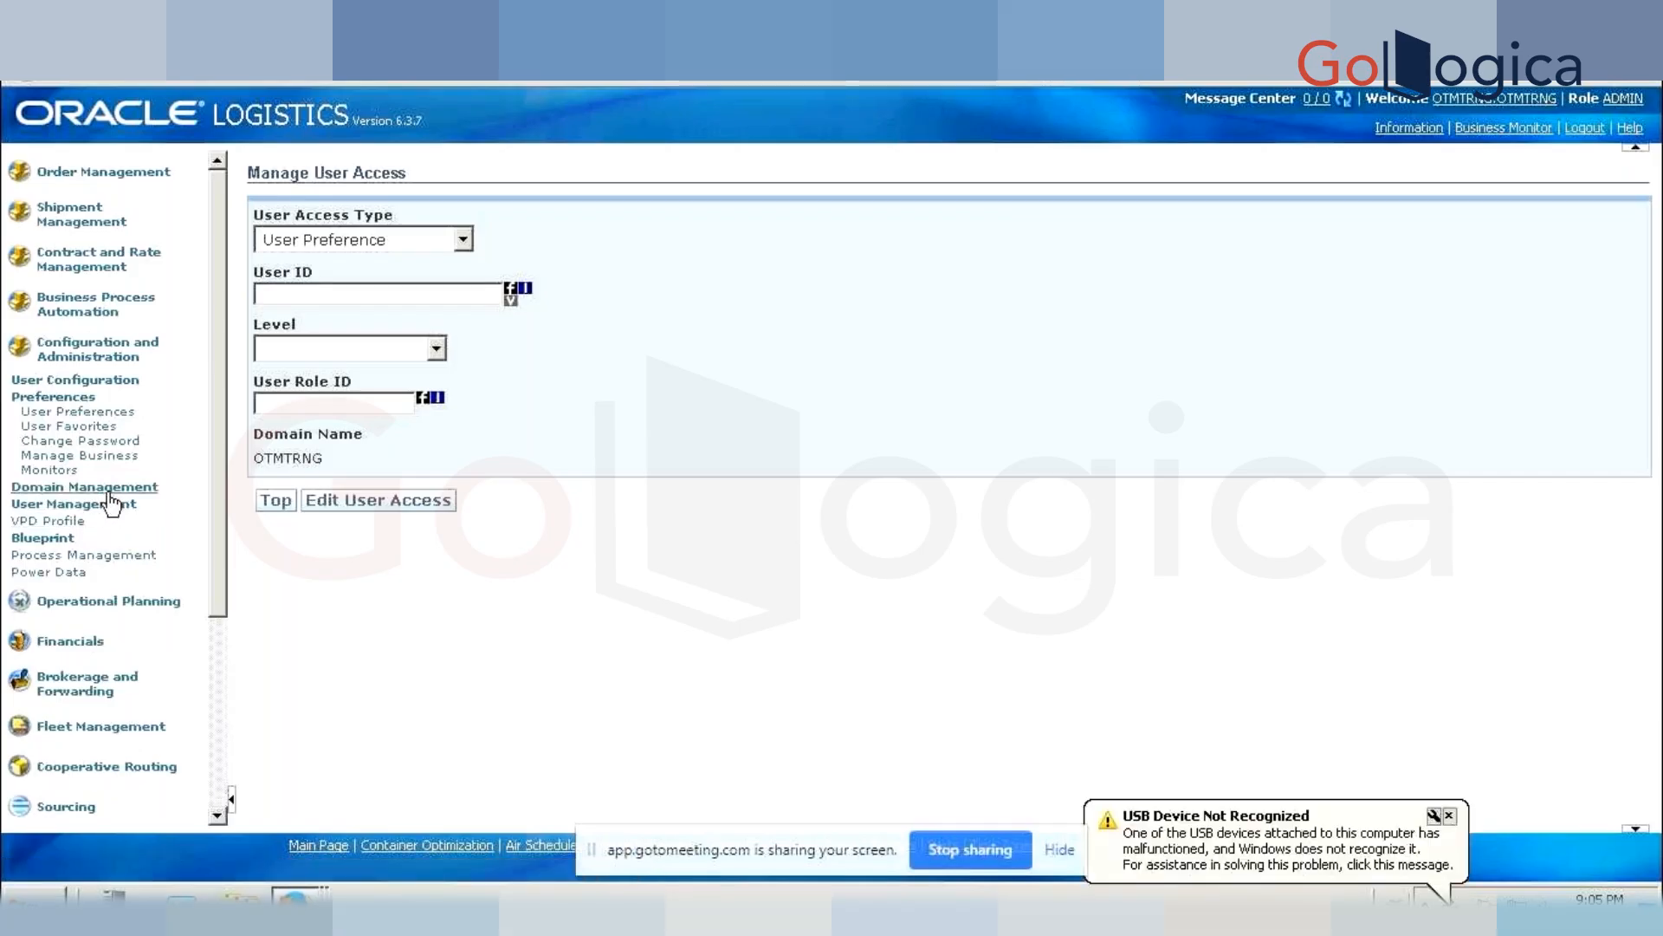
{"action": "left_click", "coordinate": [338, 239]}
{"action": "left_click", "coordinate": [331, 257]}
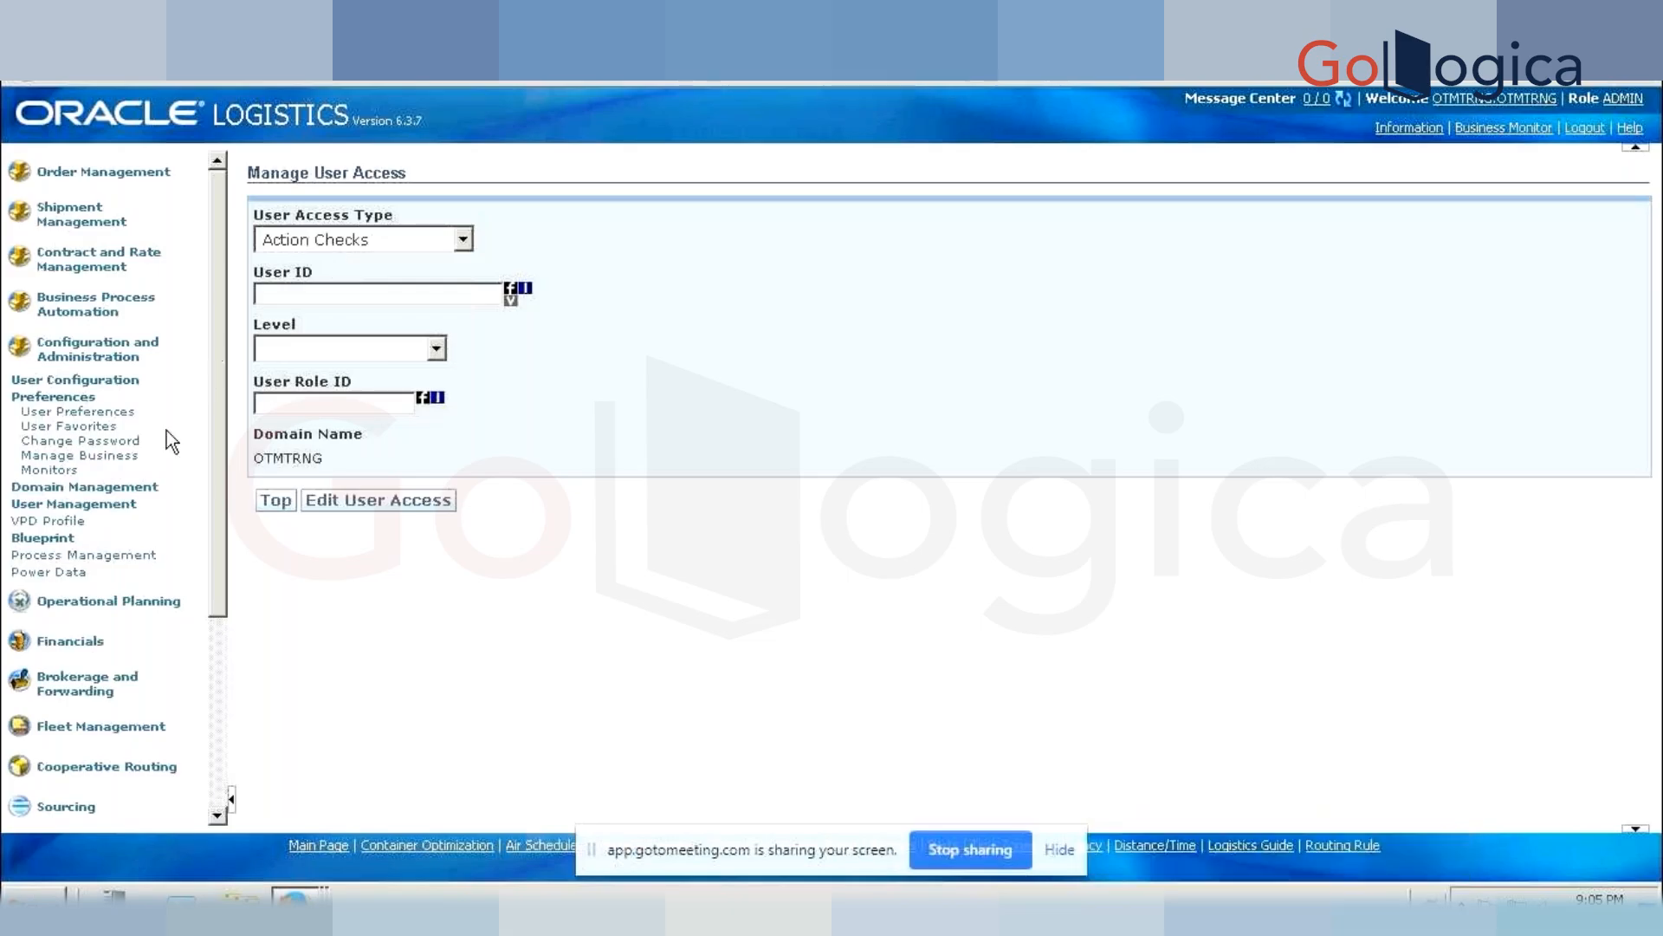
- Start a new status type filter from the General power data of Configuration and Administration
{"action": "left_click", "coordinate": [57, 574]}
{"action": "left_click", "coordinate": [310, 251]}
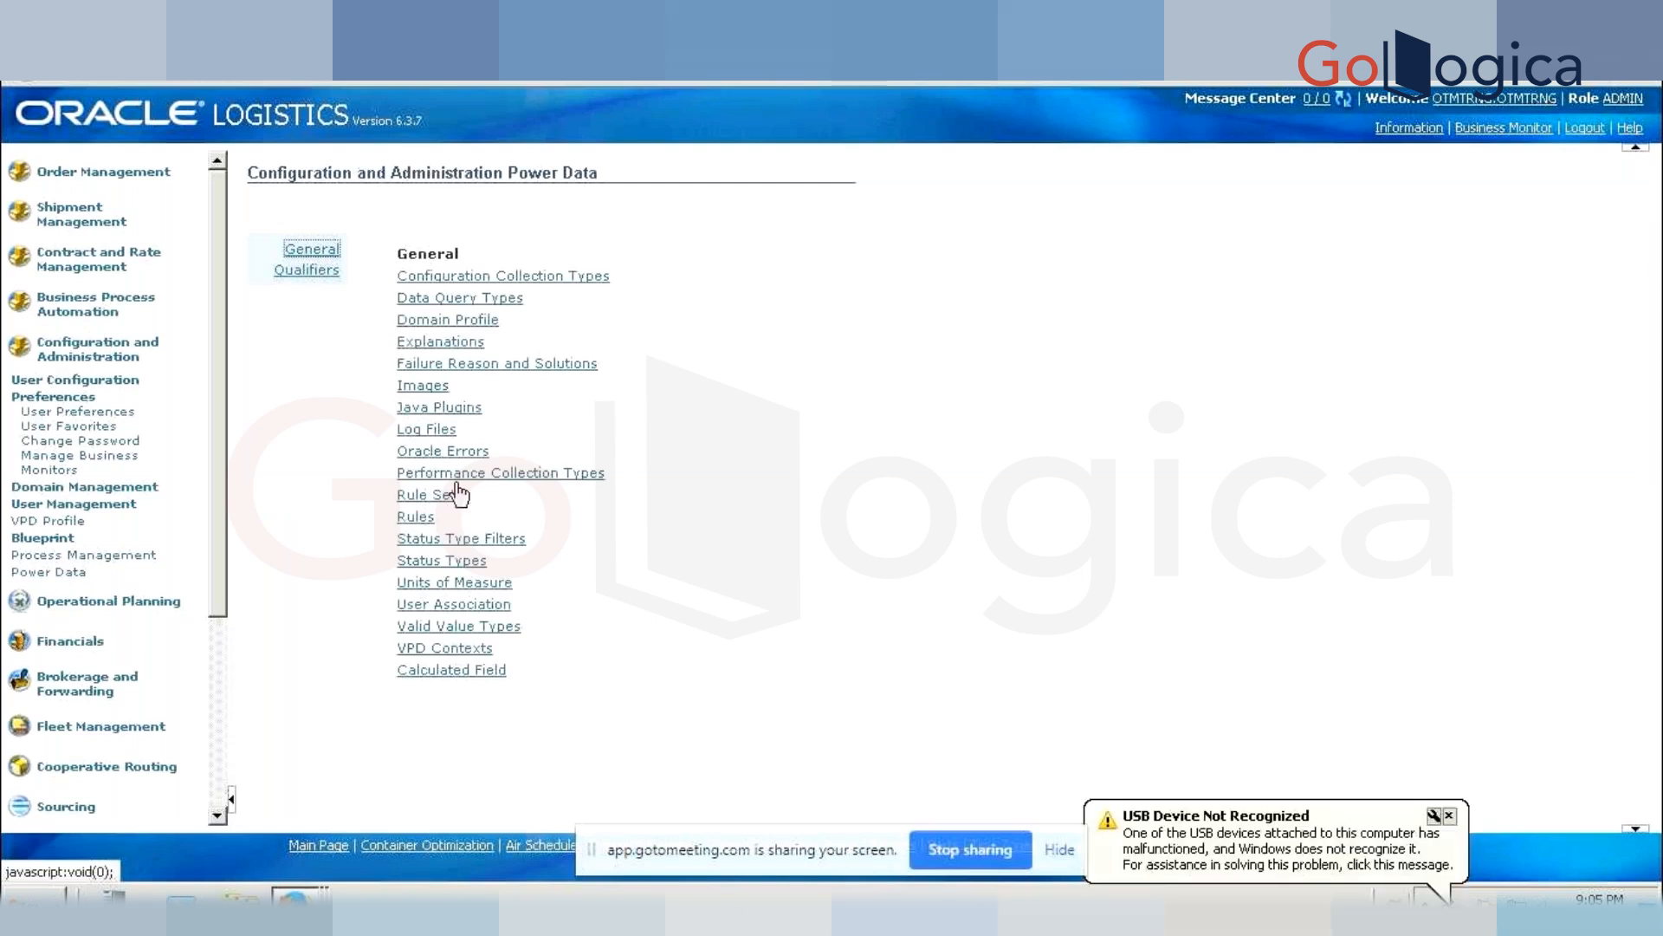
{"action": "left_click", "coordinate": [471, 541]}
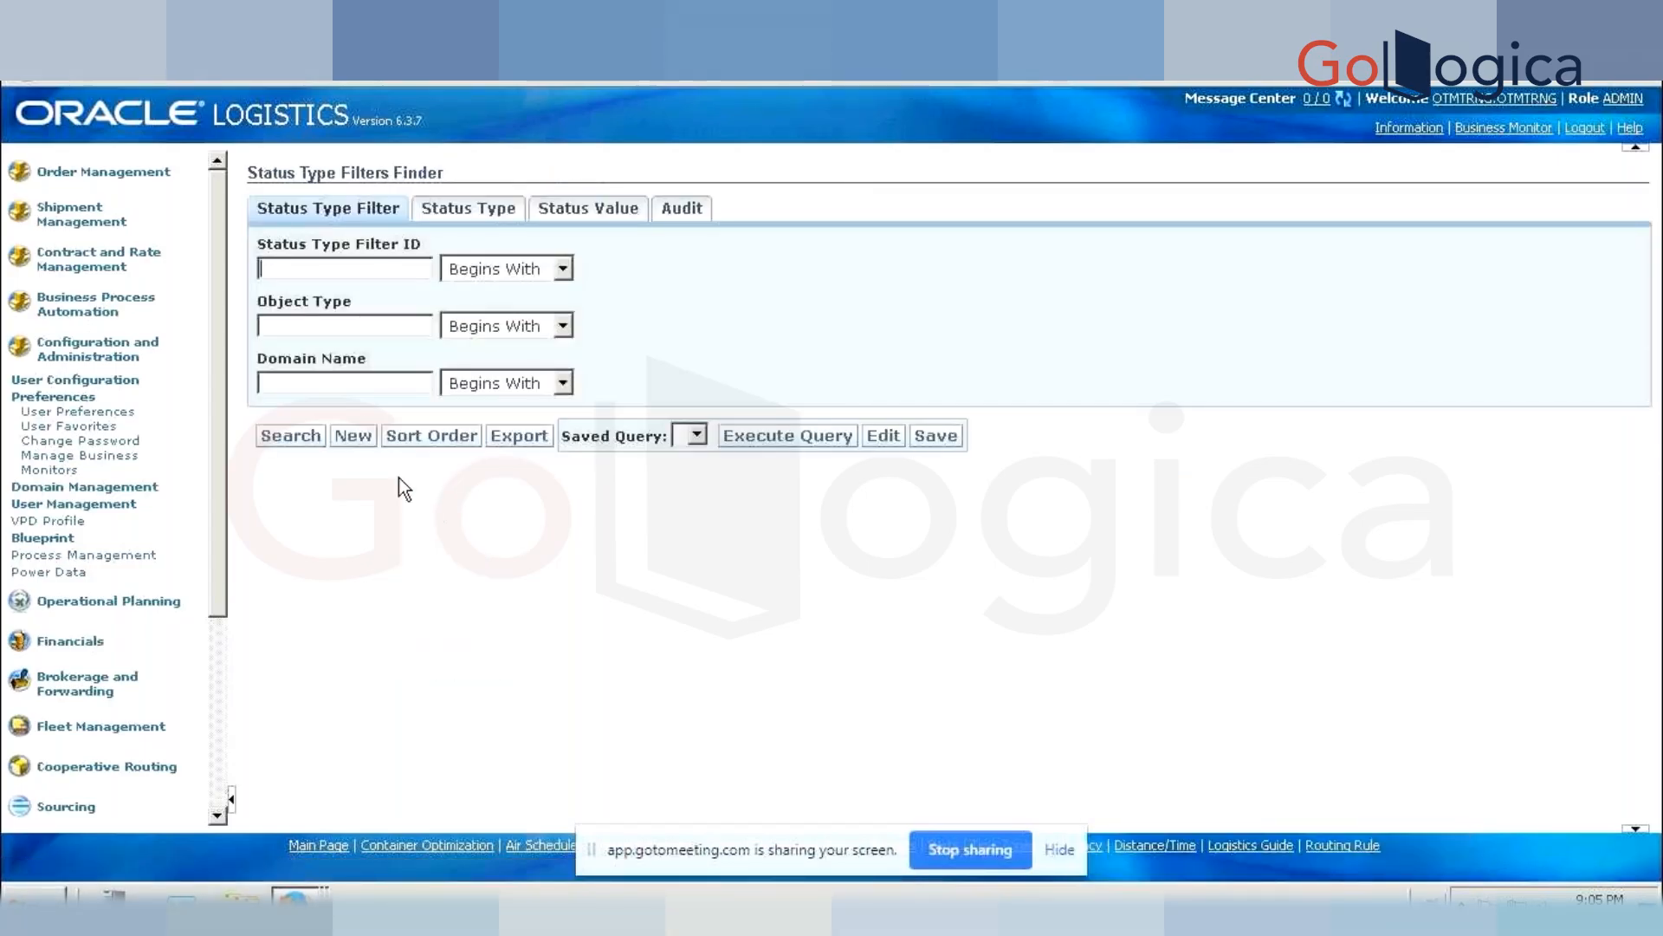
{"action": "left_click", "coordinate": [354, 440]}
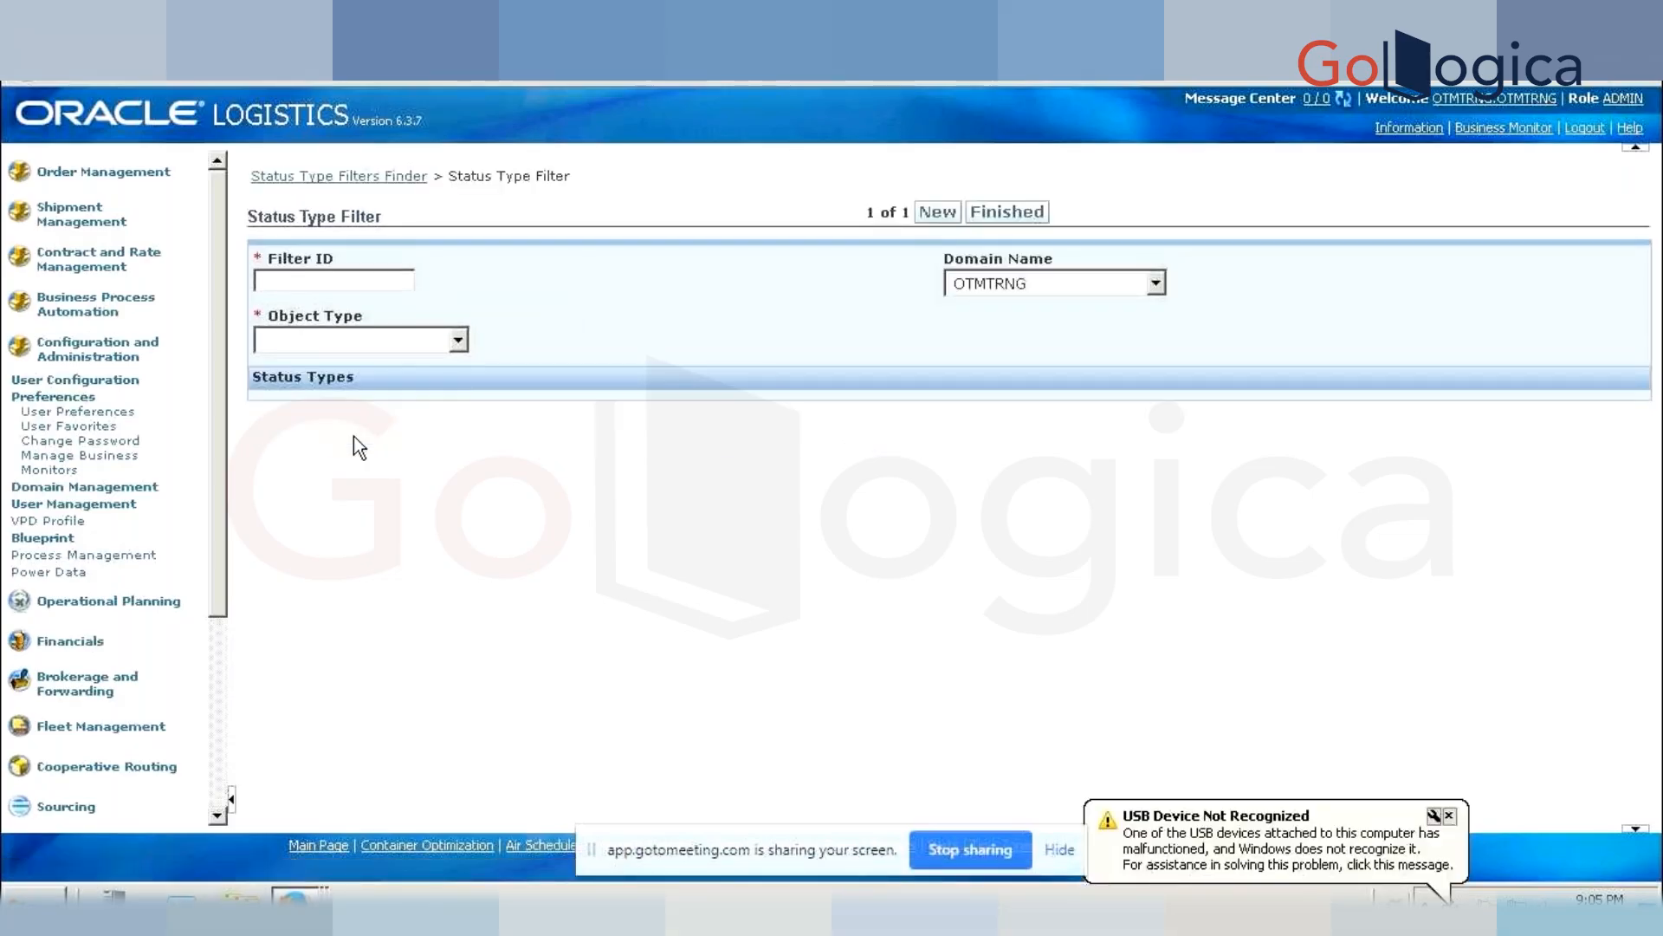
- Set the new status type filter's object type to SHIPMENT
{"action": "left_click", "coordinate": [345, 340]}
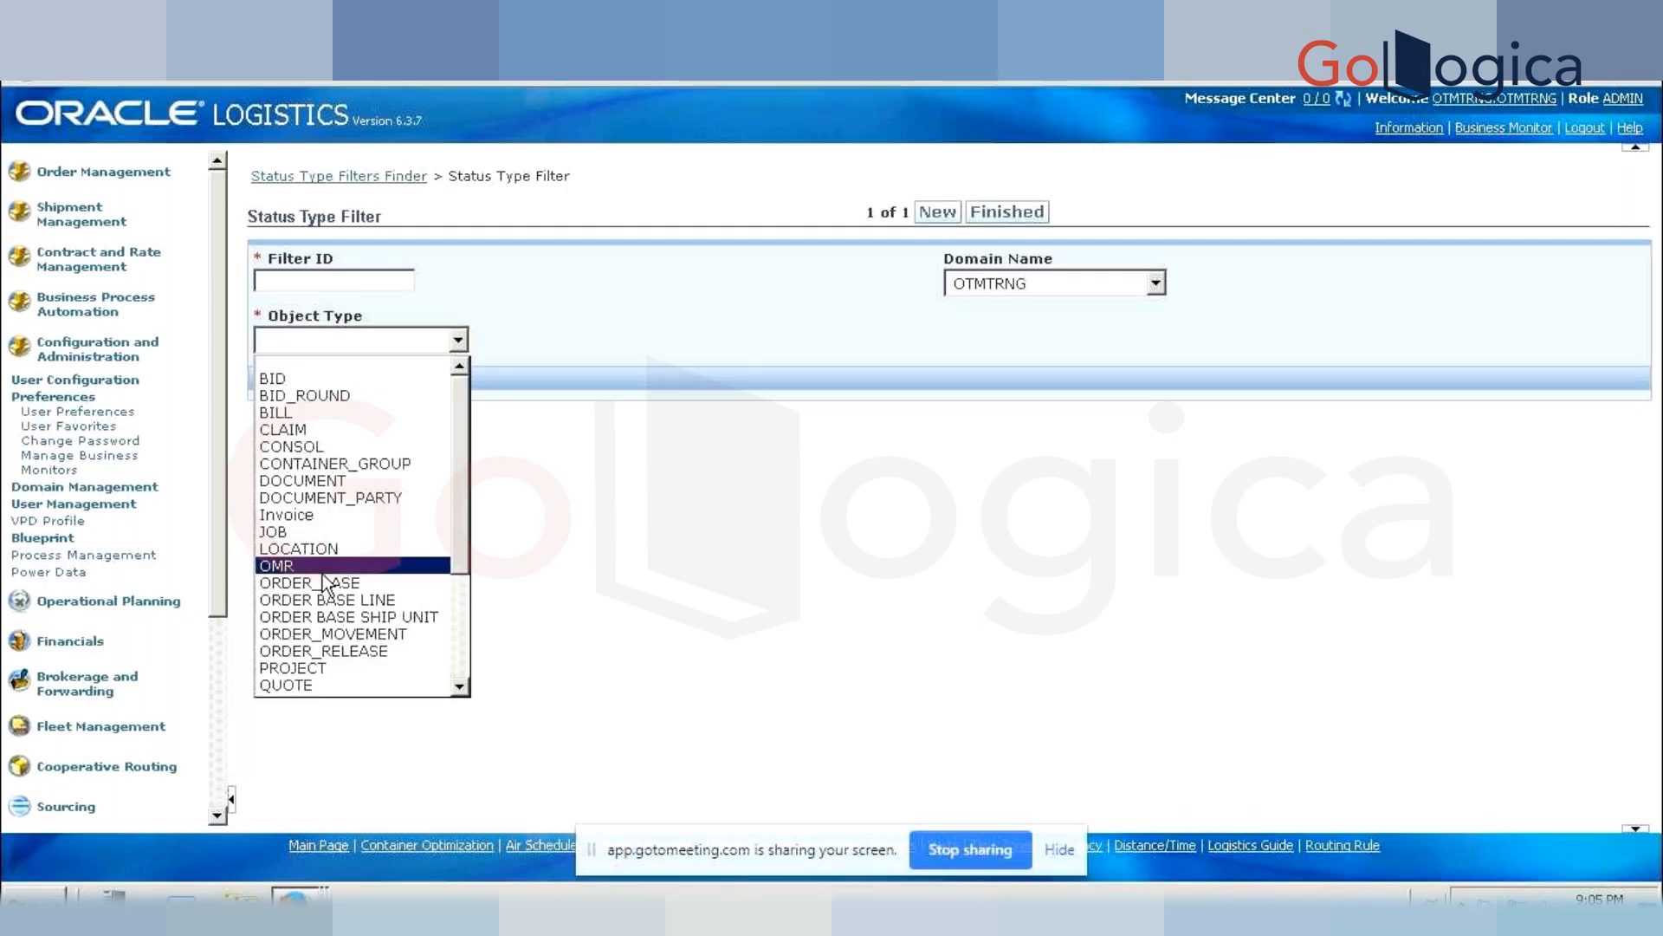
{"action": "key", "text": "s"}
{"action": "key", "text": "s"}
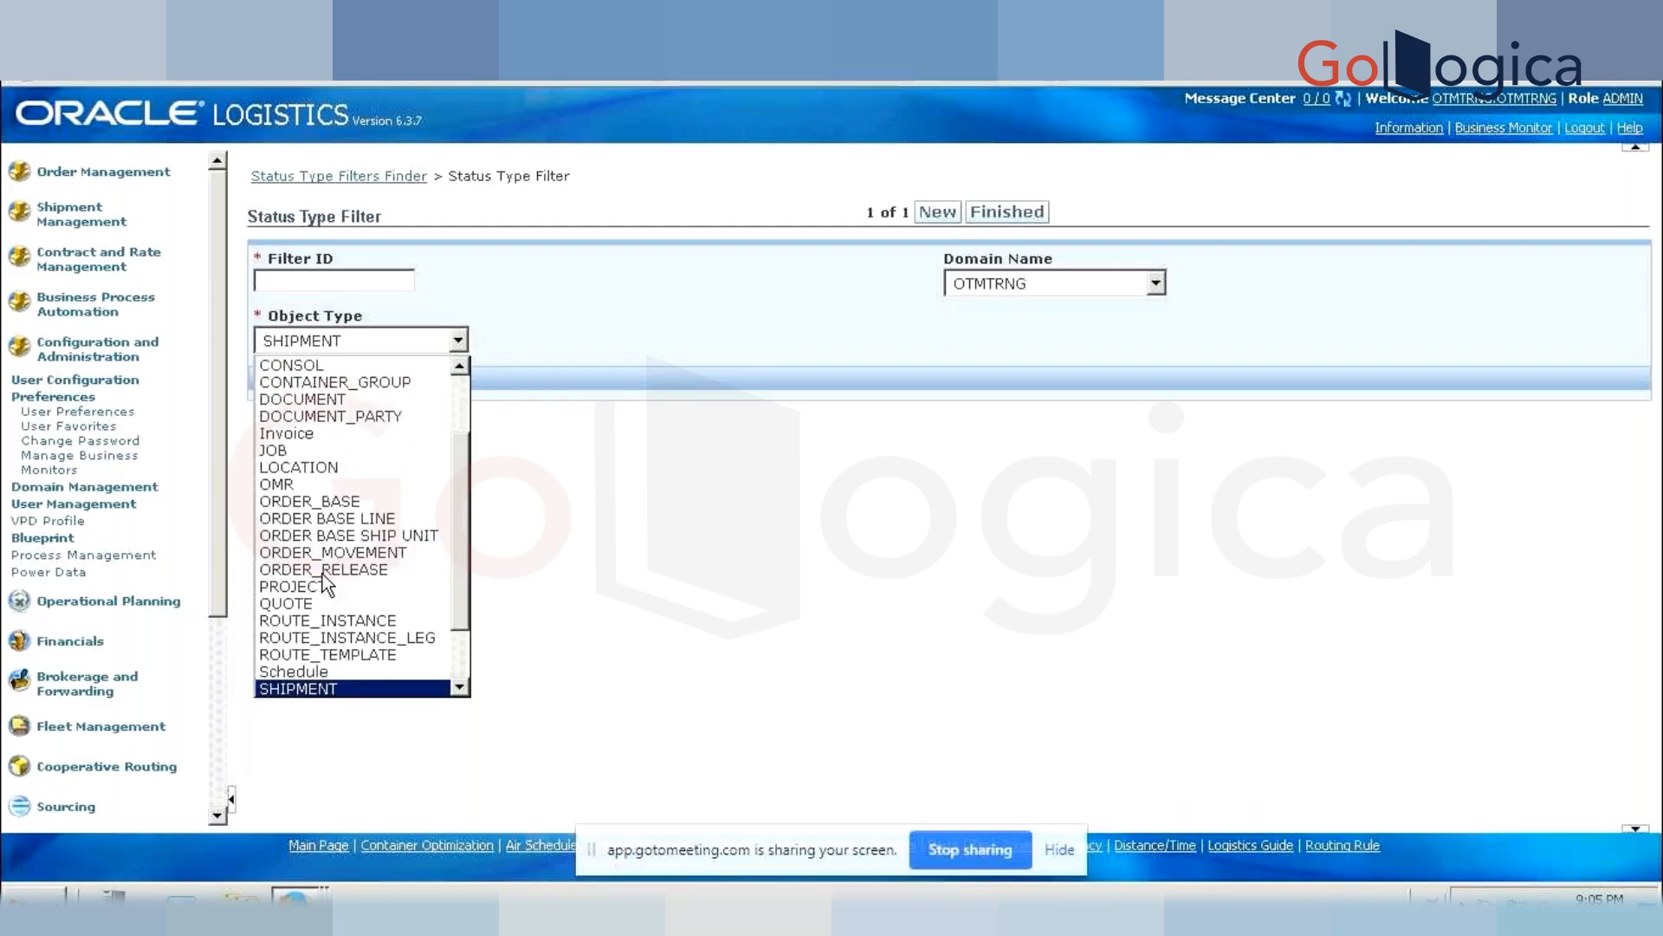
{"action": "key", "text": "Return"}
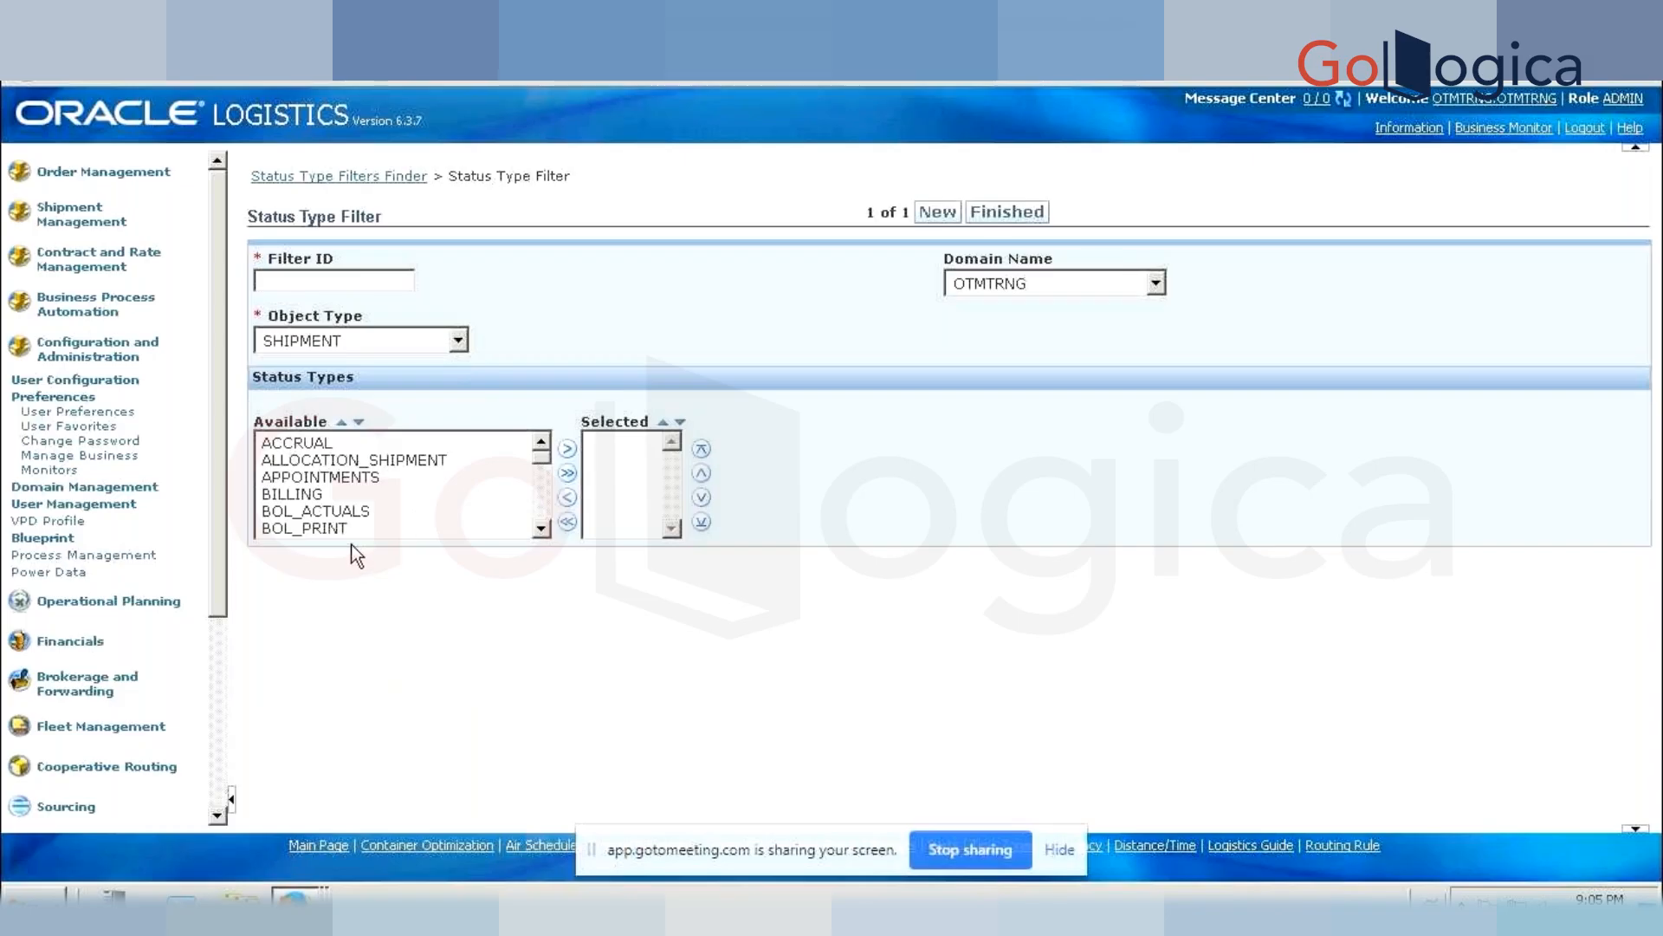
- Add the SECURE RESOURCES status type to the filter's selected status types
{"action": "left_click", "coordinate": [353, 513]}
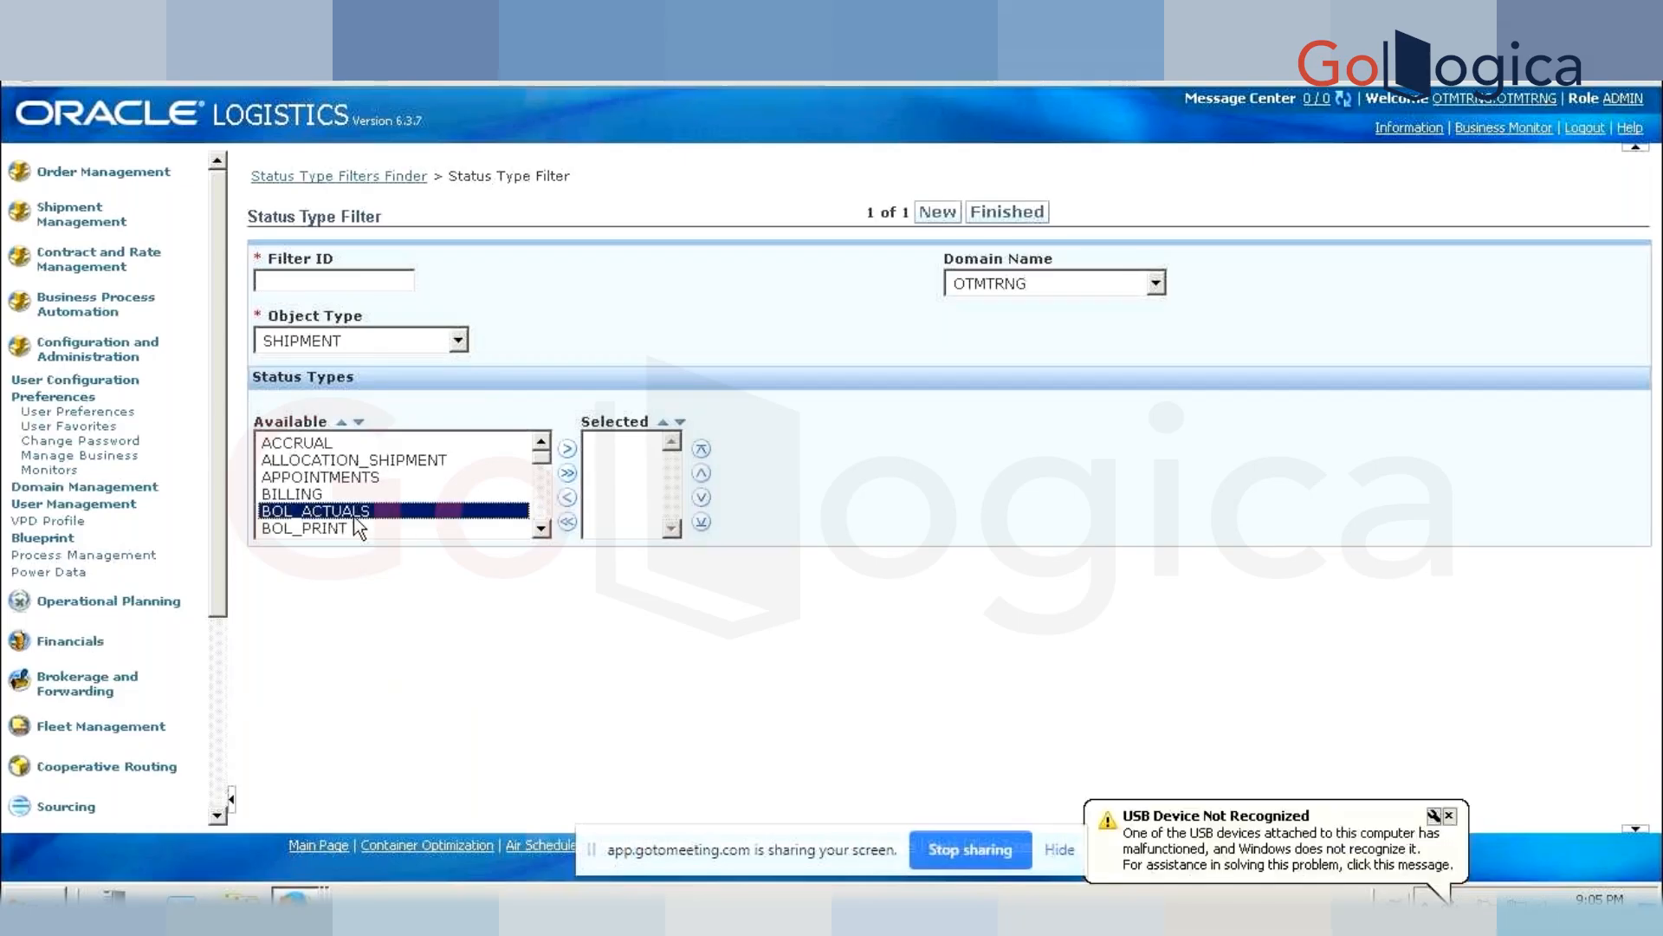
{"action": "left_click", "coordinate": [355, 523]}
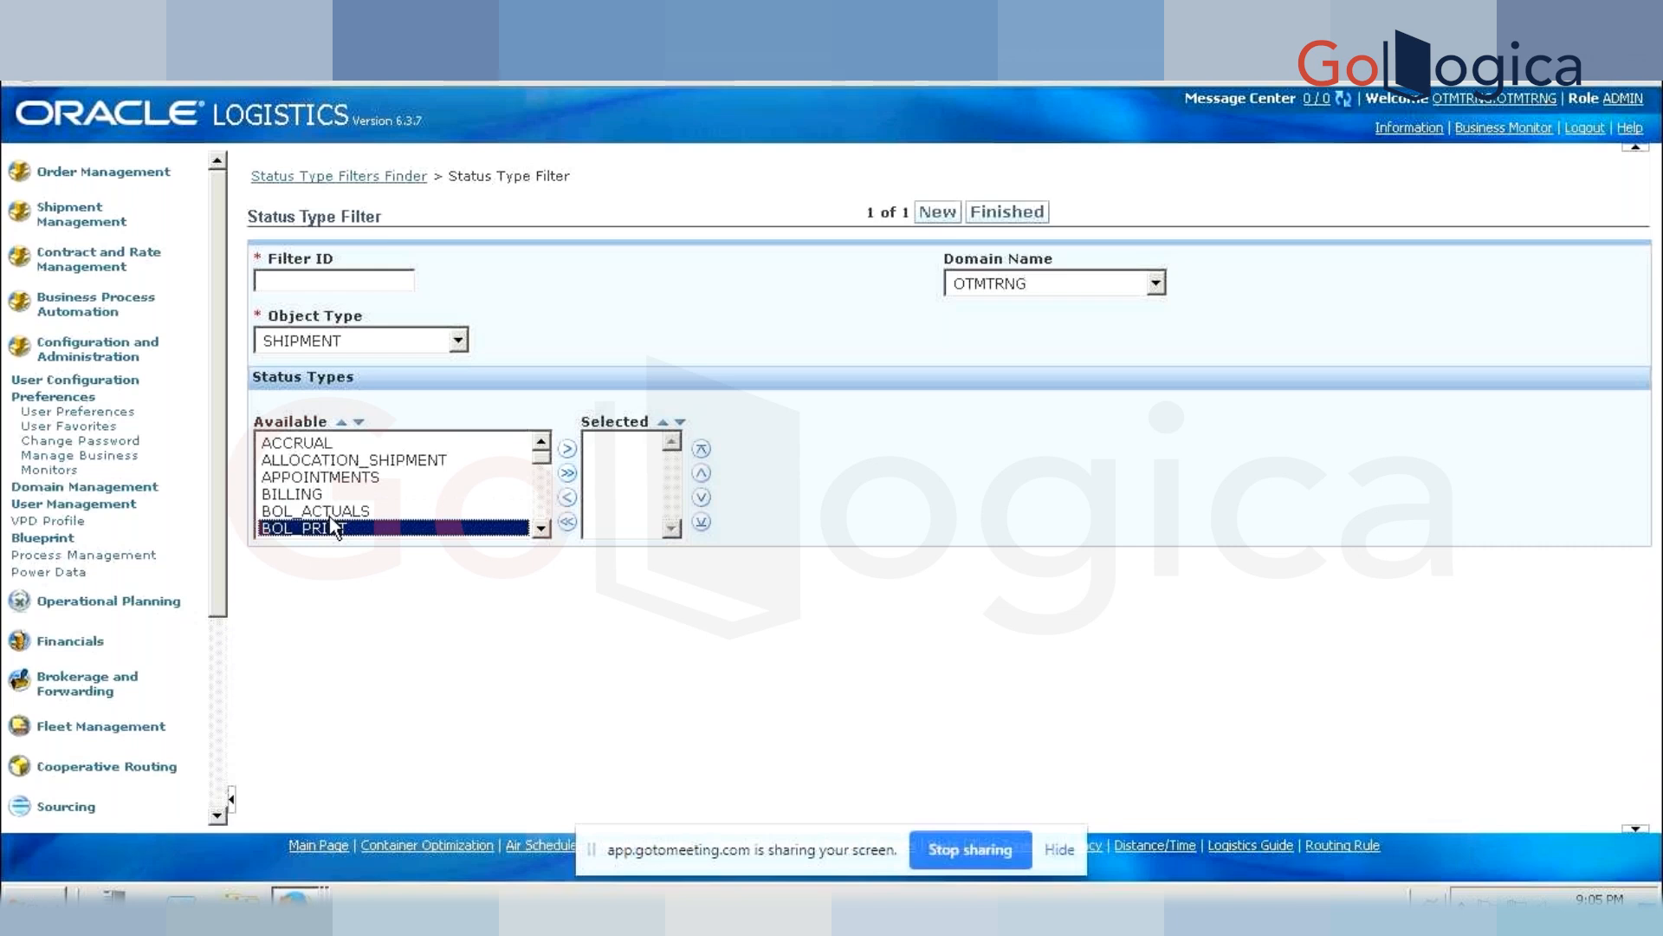
{"action": "type", "text": "se"}
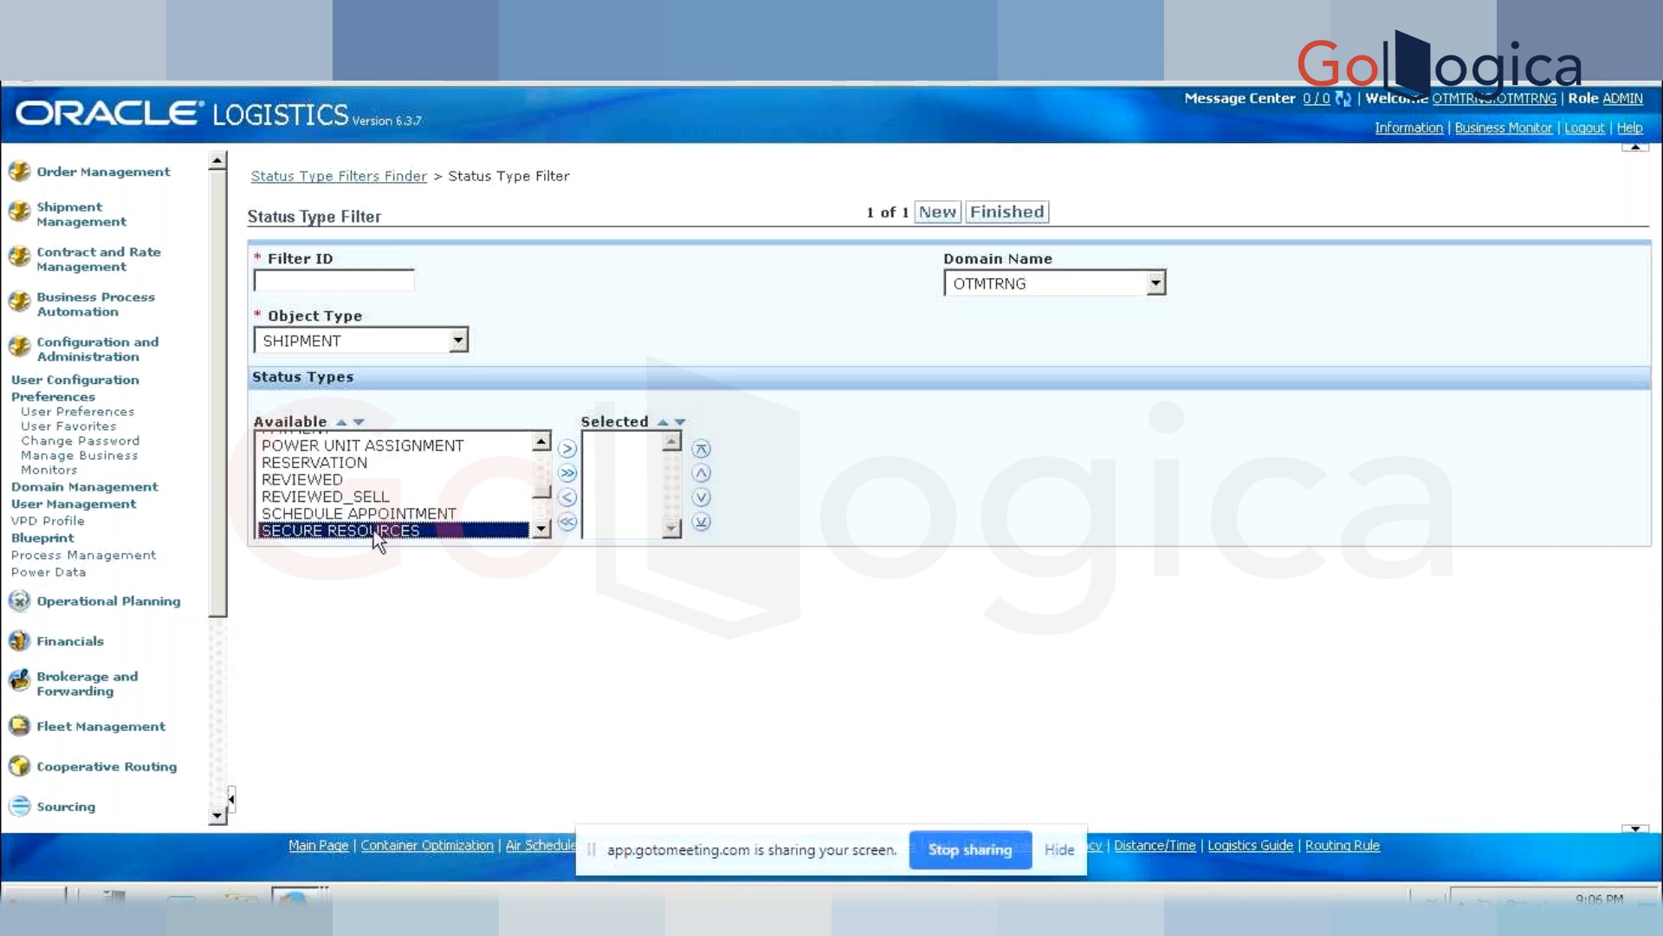
{"action": "left_click", "coordinate": [572, 450]}
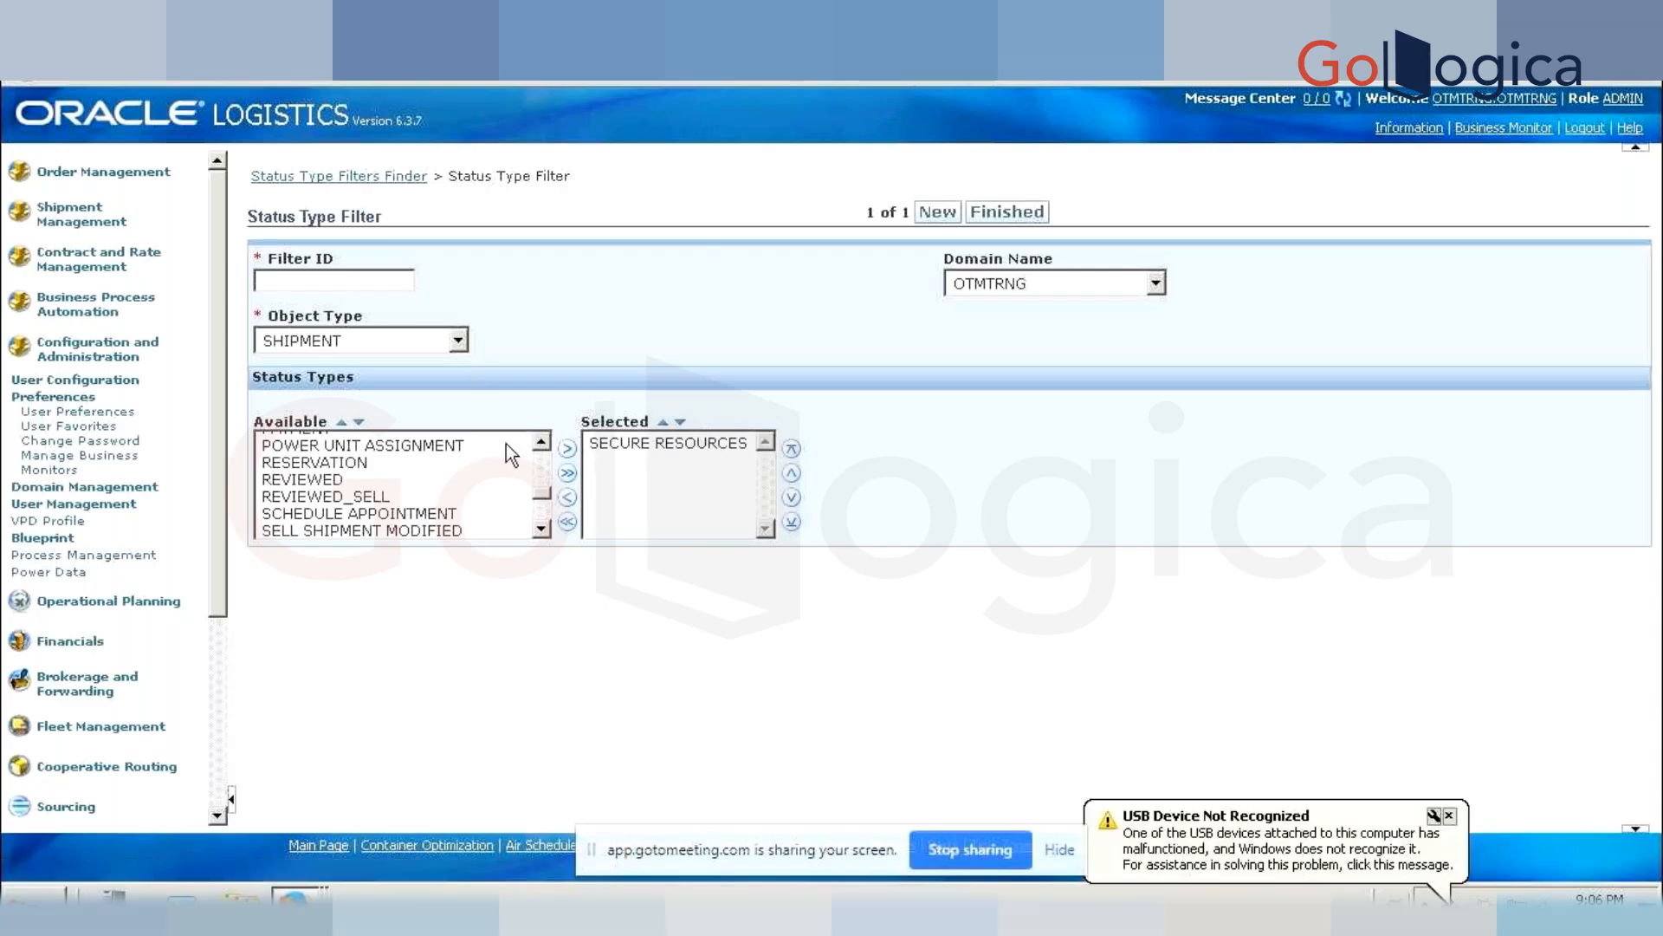
{"action": "left_click", "coordinate": [714, 446]}
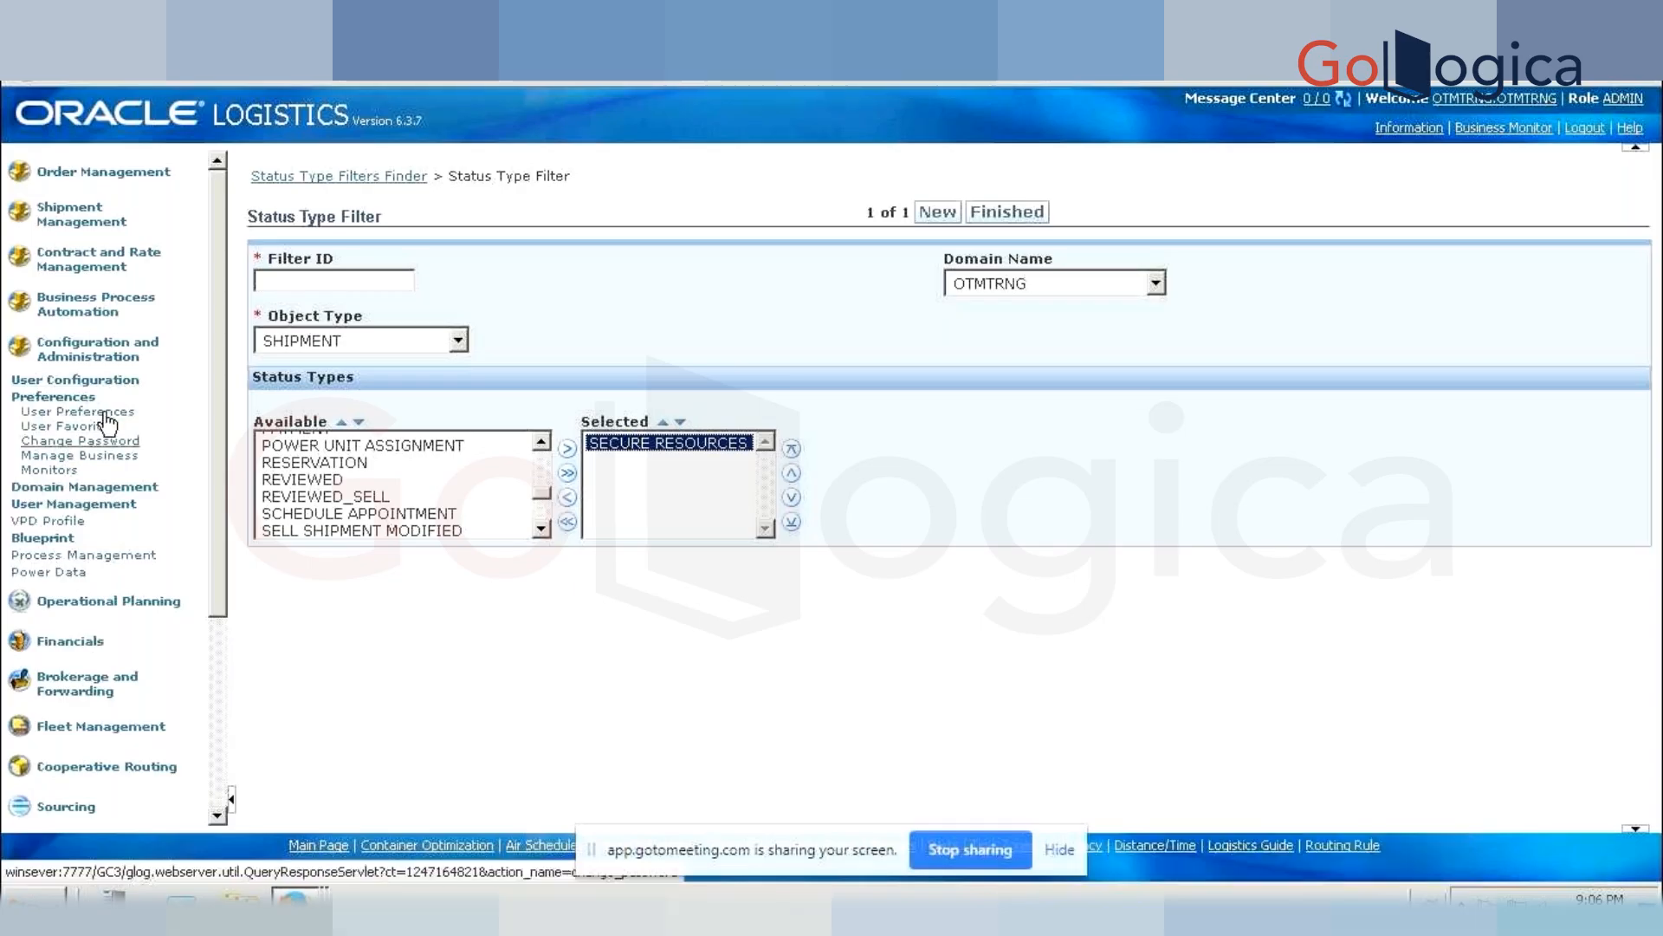
- Return to Manage User Access, set the user role ID to ADMIN and open the Action Checks access for editing
{"action": "left_click", "coordinate": [104, 384]}
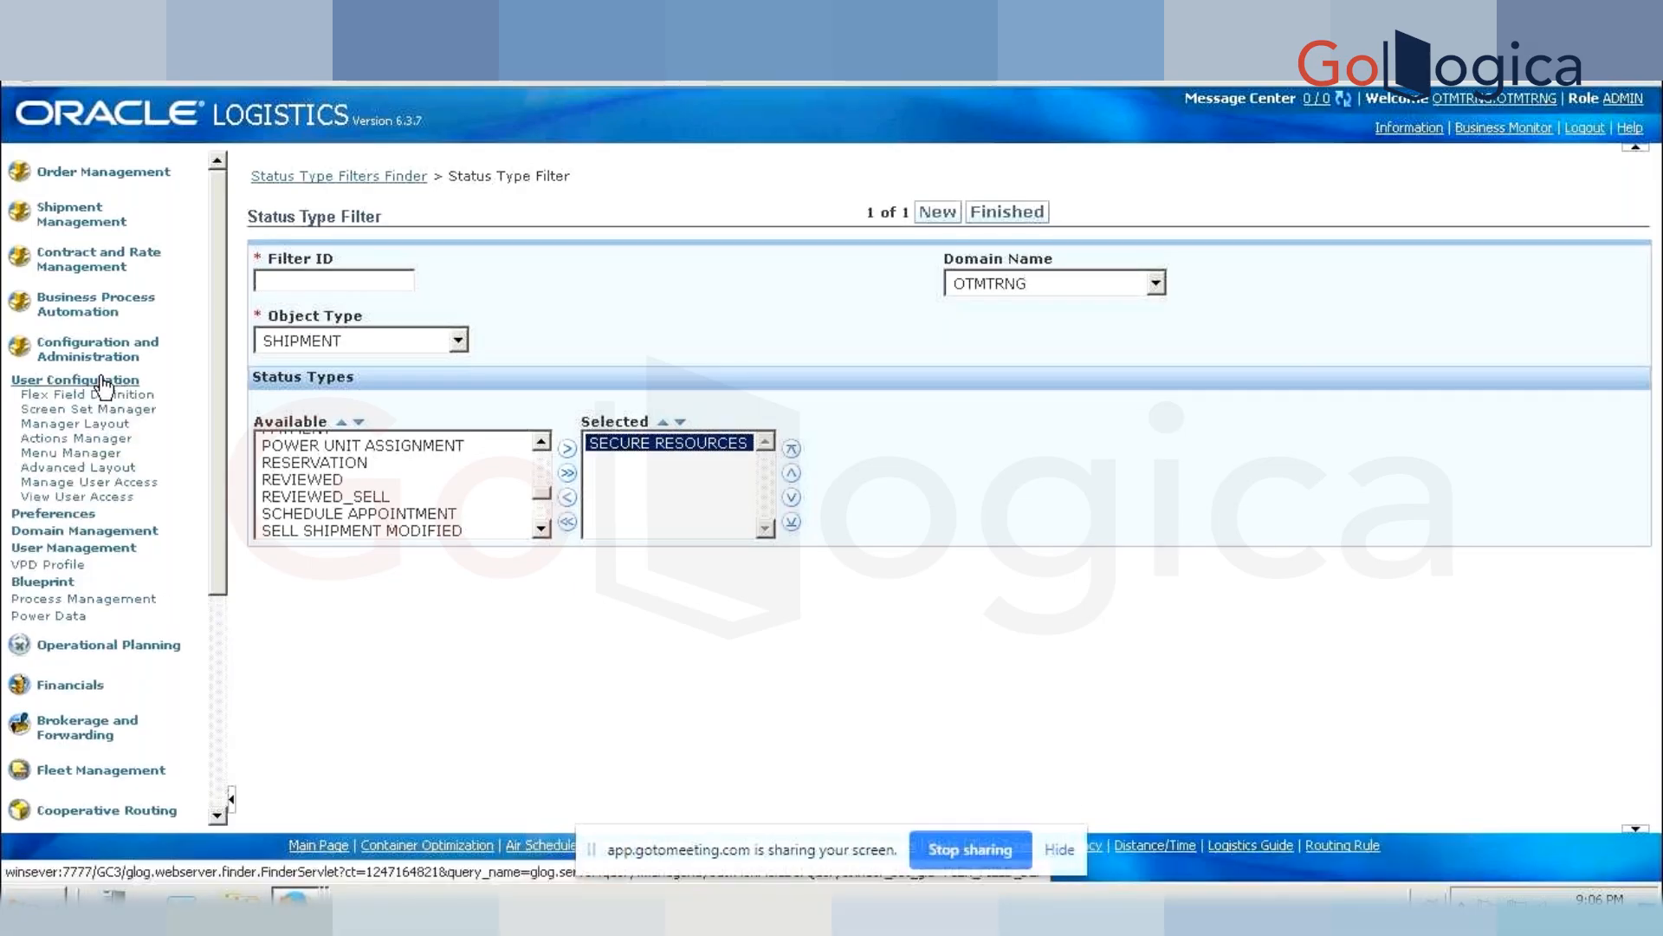
{"action": "left_click", "coordinate": [87, 483]}
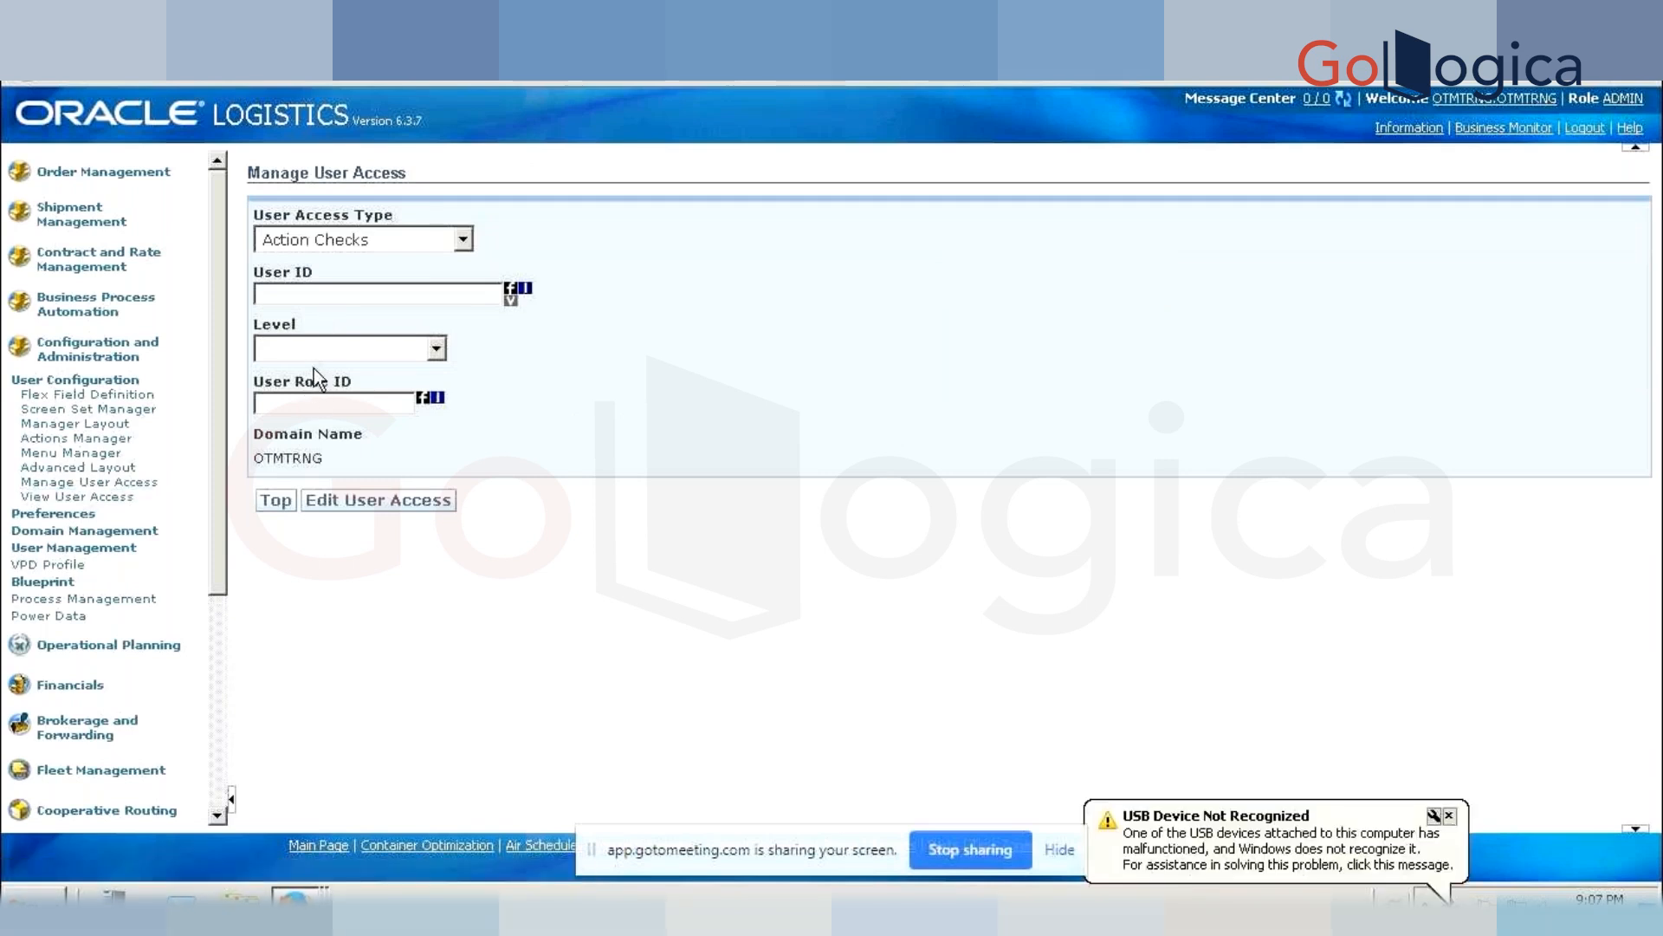
{"action": "left_click", "coordinate": [305, 401]}
{"action": "type", "text": "ADMIN"}
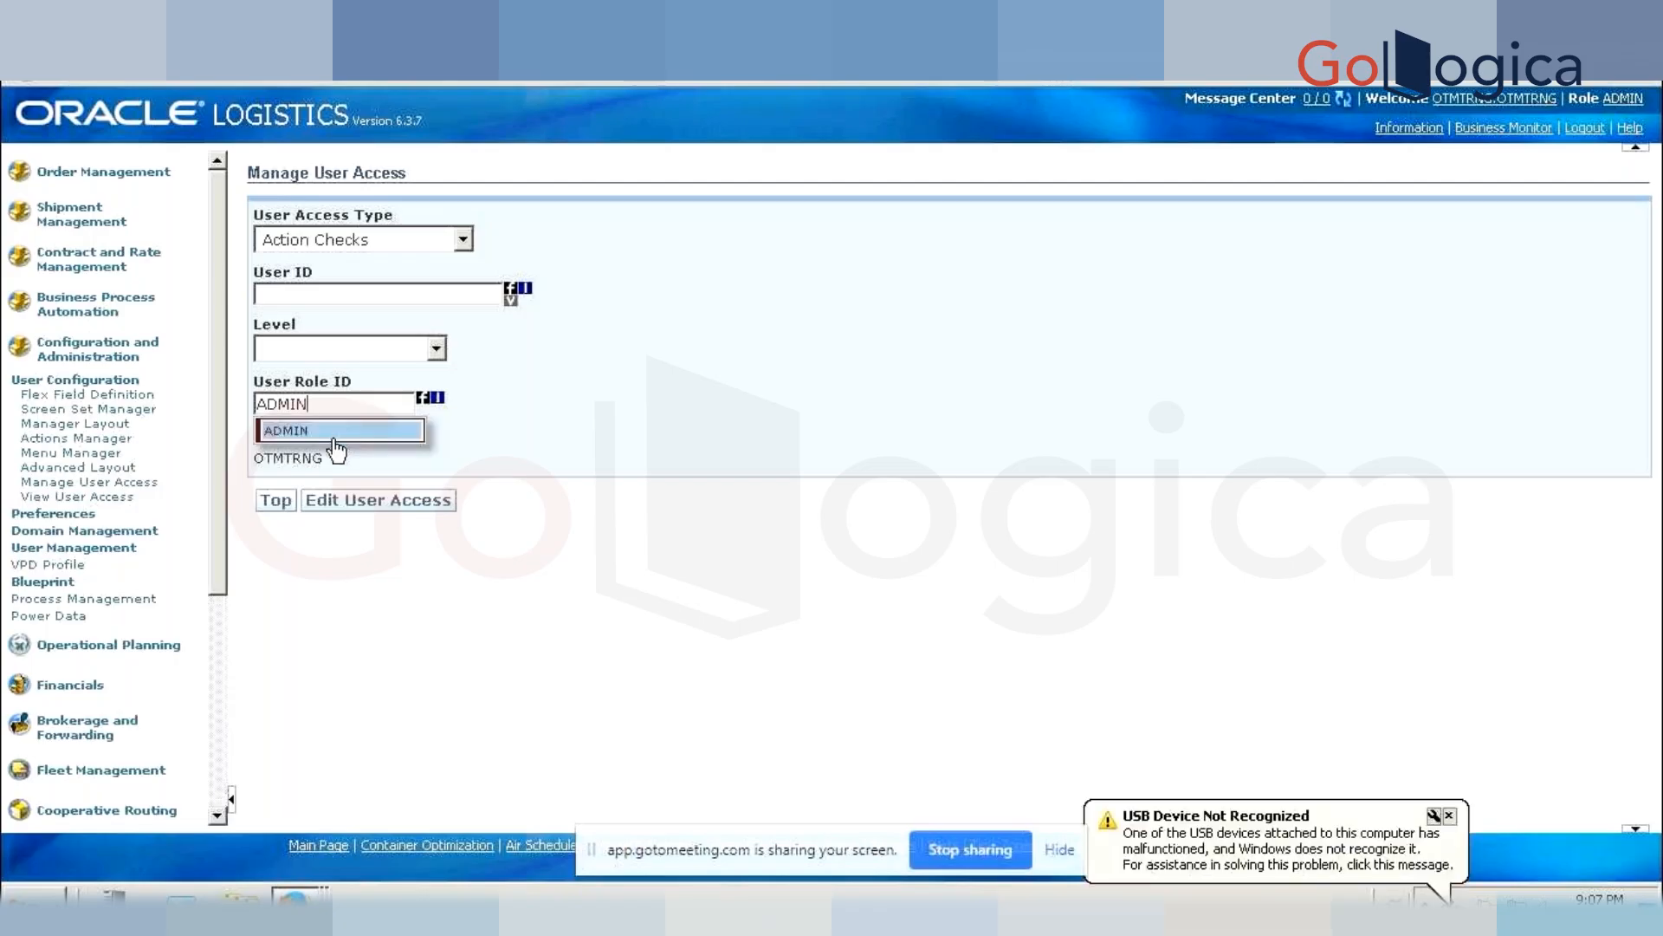
{"action": "left_click", "coordinate": [373, 500]}
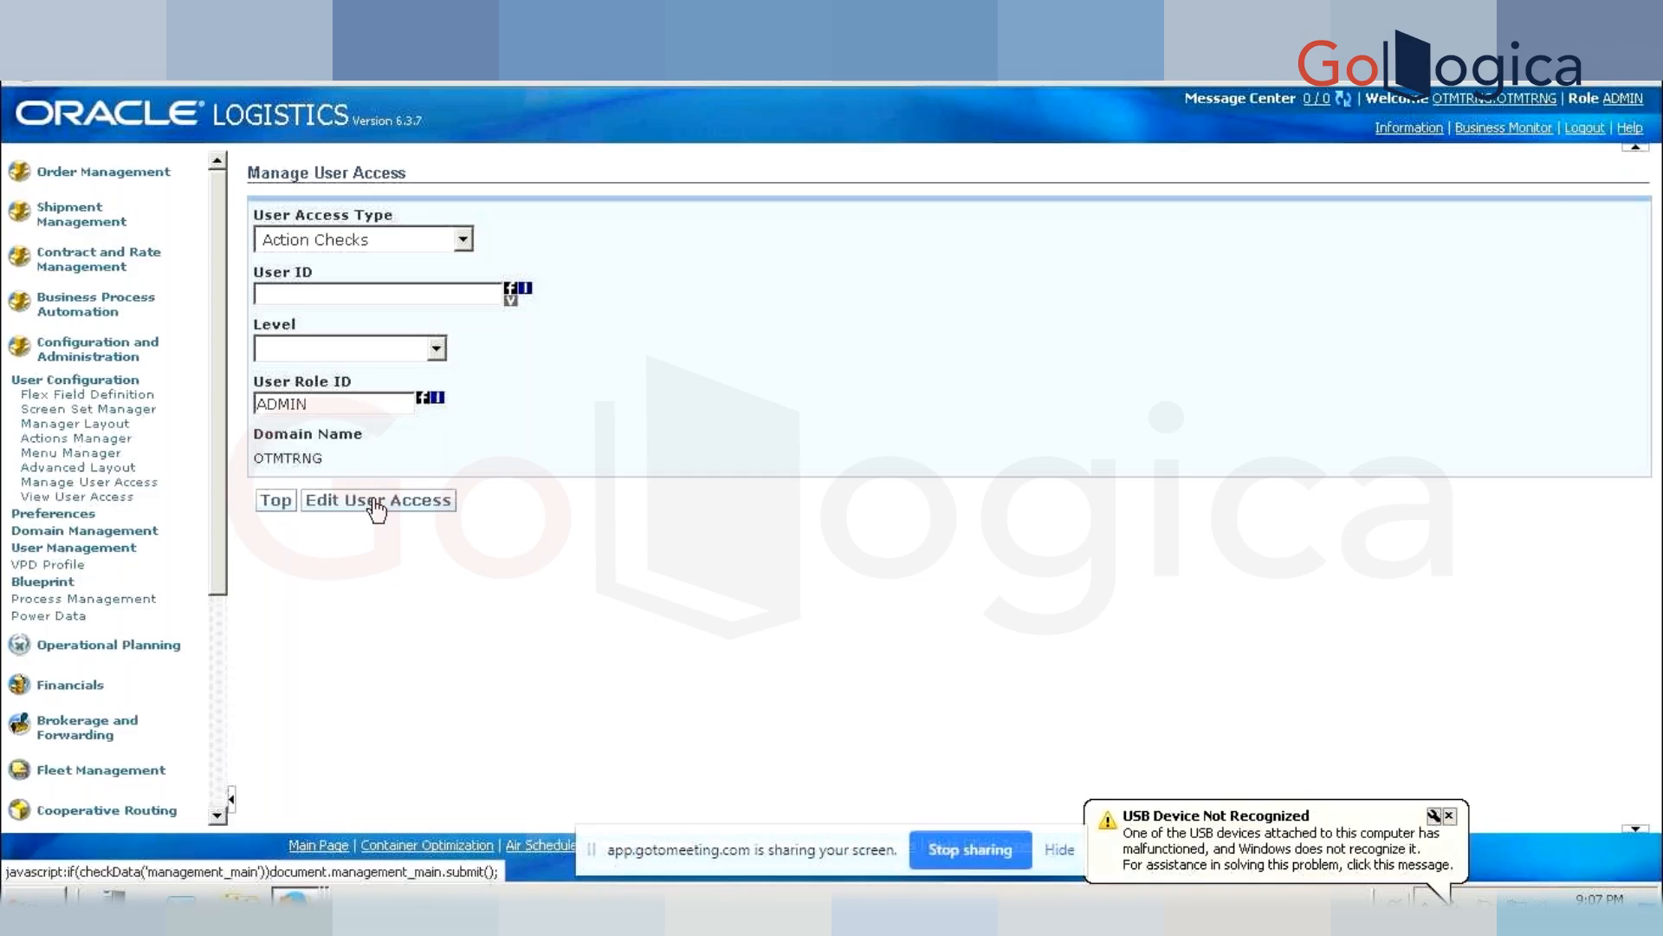
{"action": "left_click", "coordinate": [374, 500]}
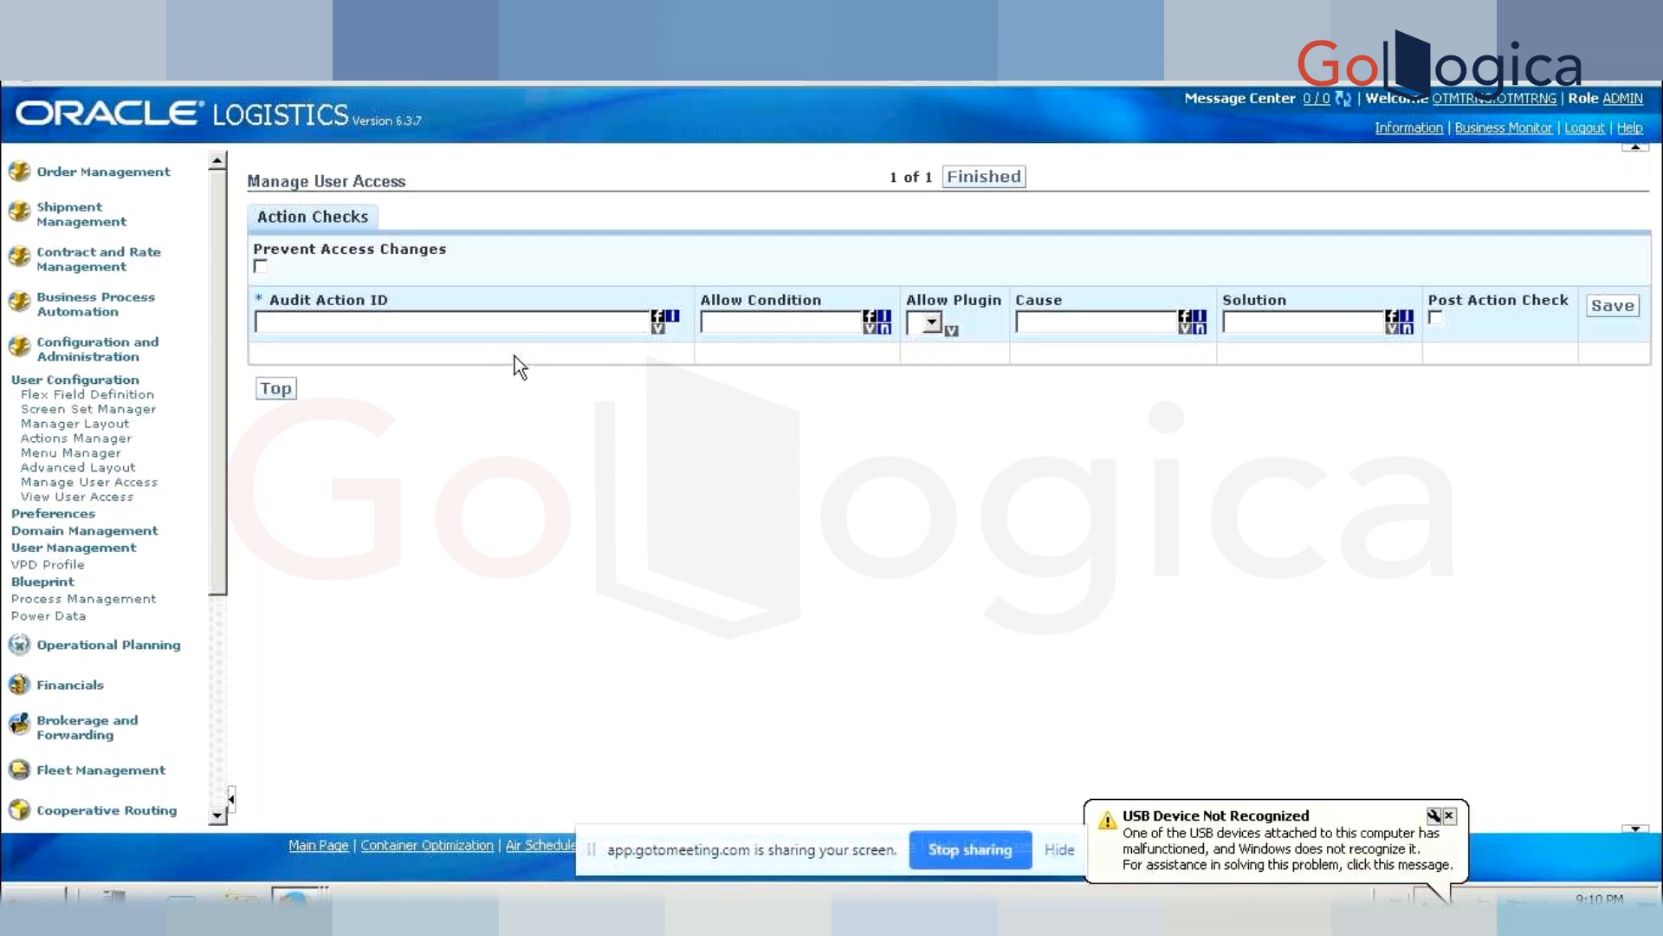
- Open the Business Process Automation power data in a separate tab and bring up the Audit Actions finder under Event Management
{"action": "left_click", "coordinate": [54, 305]}
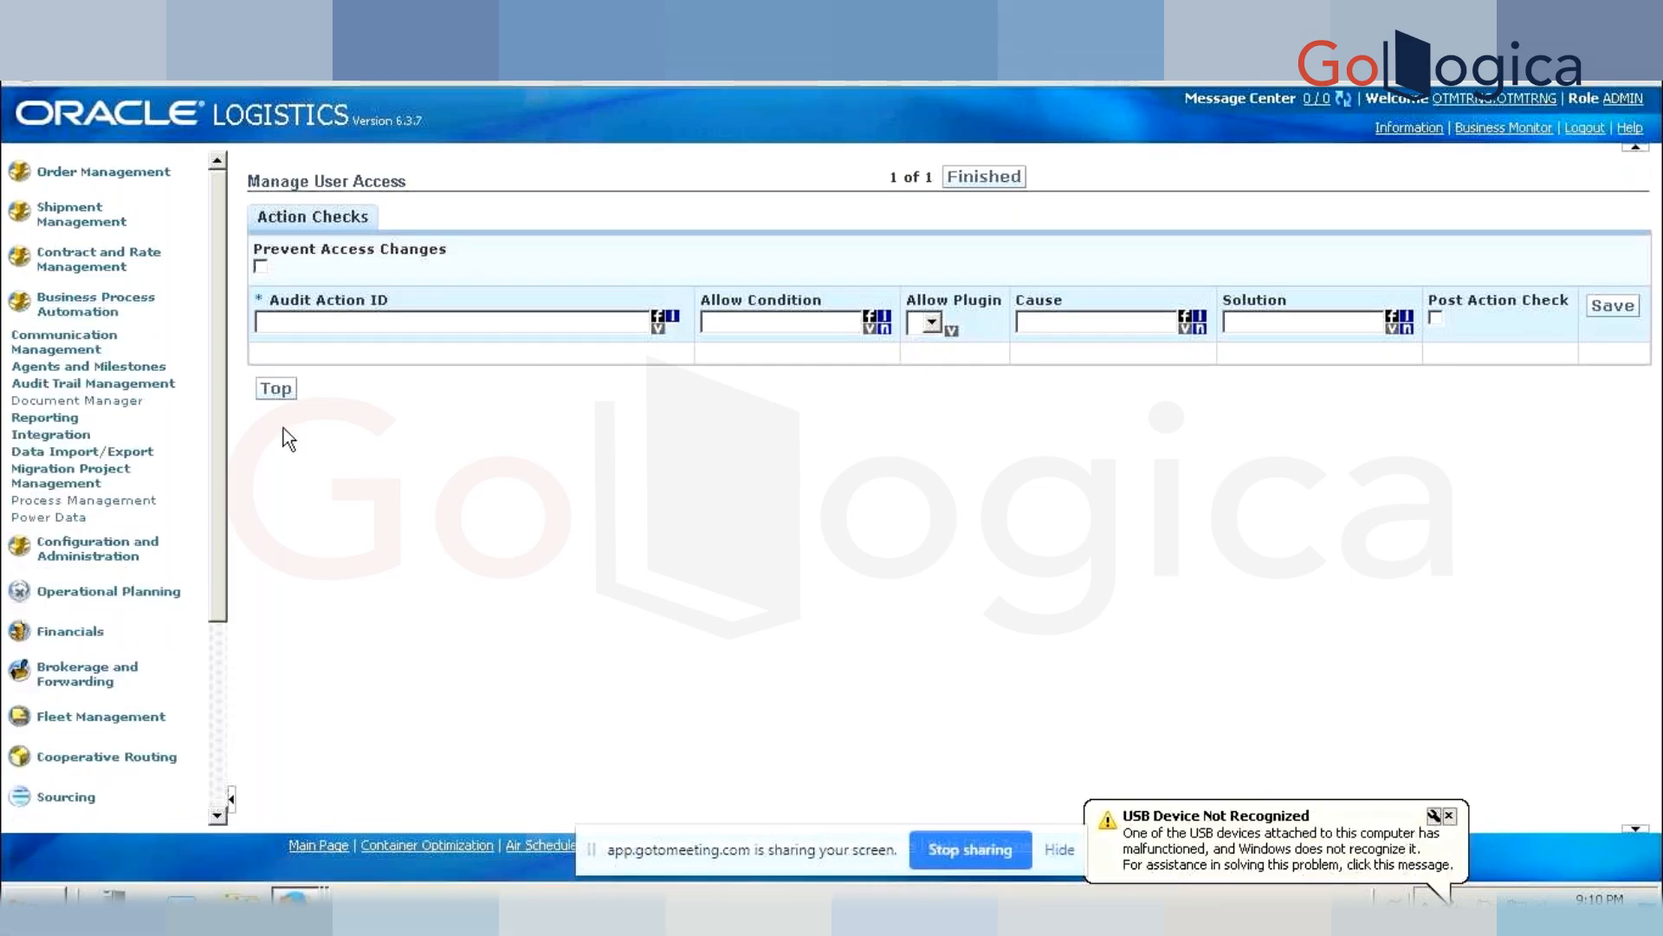
{"action": "right_click", "coordinate": [60, 524]}
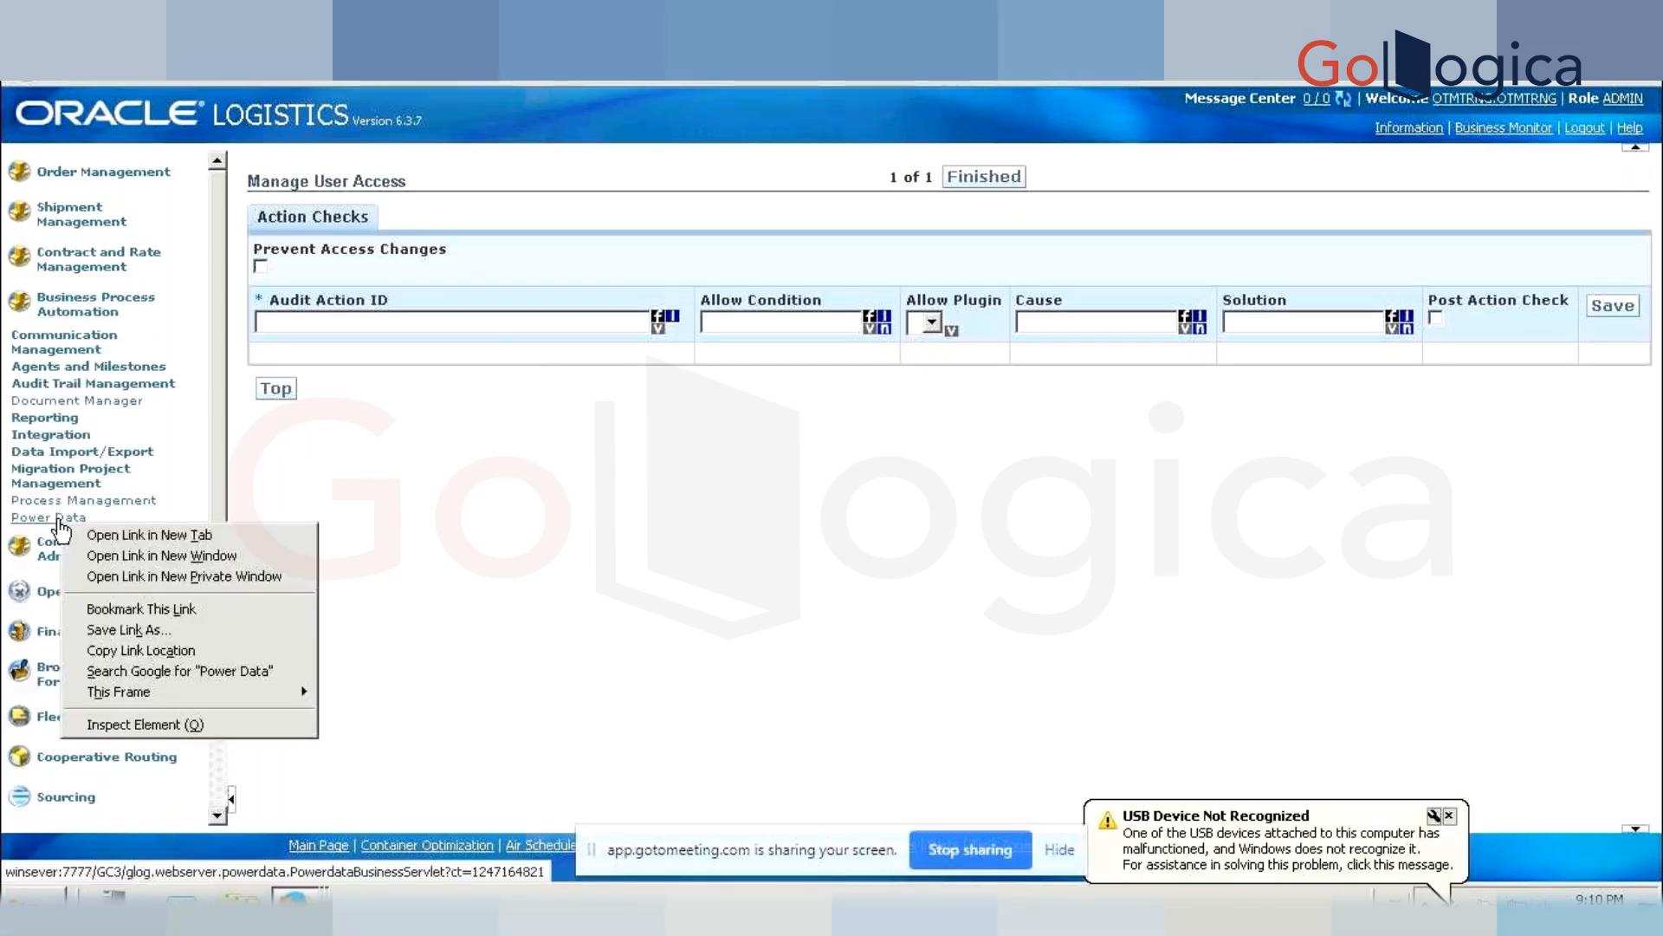
{"action": "left_click", "coordinate": [109, 534]}
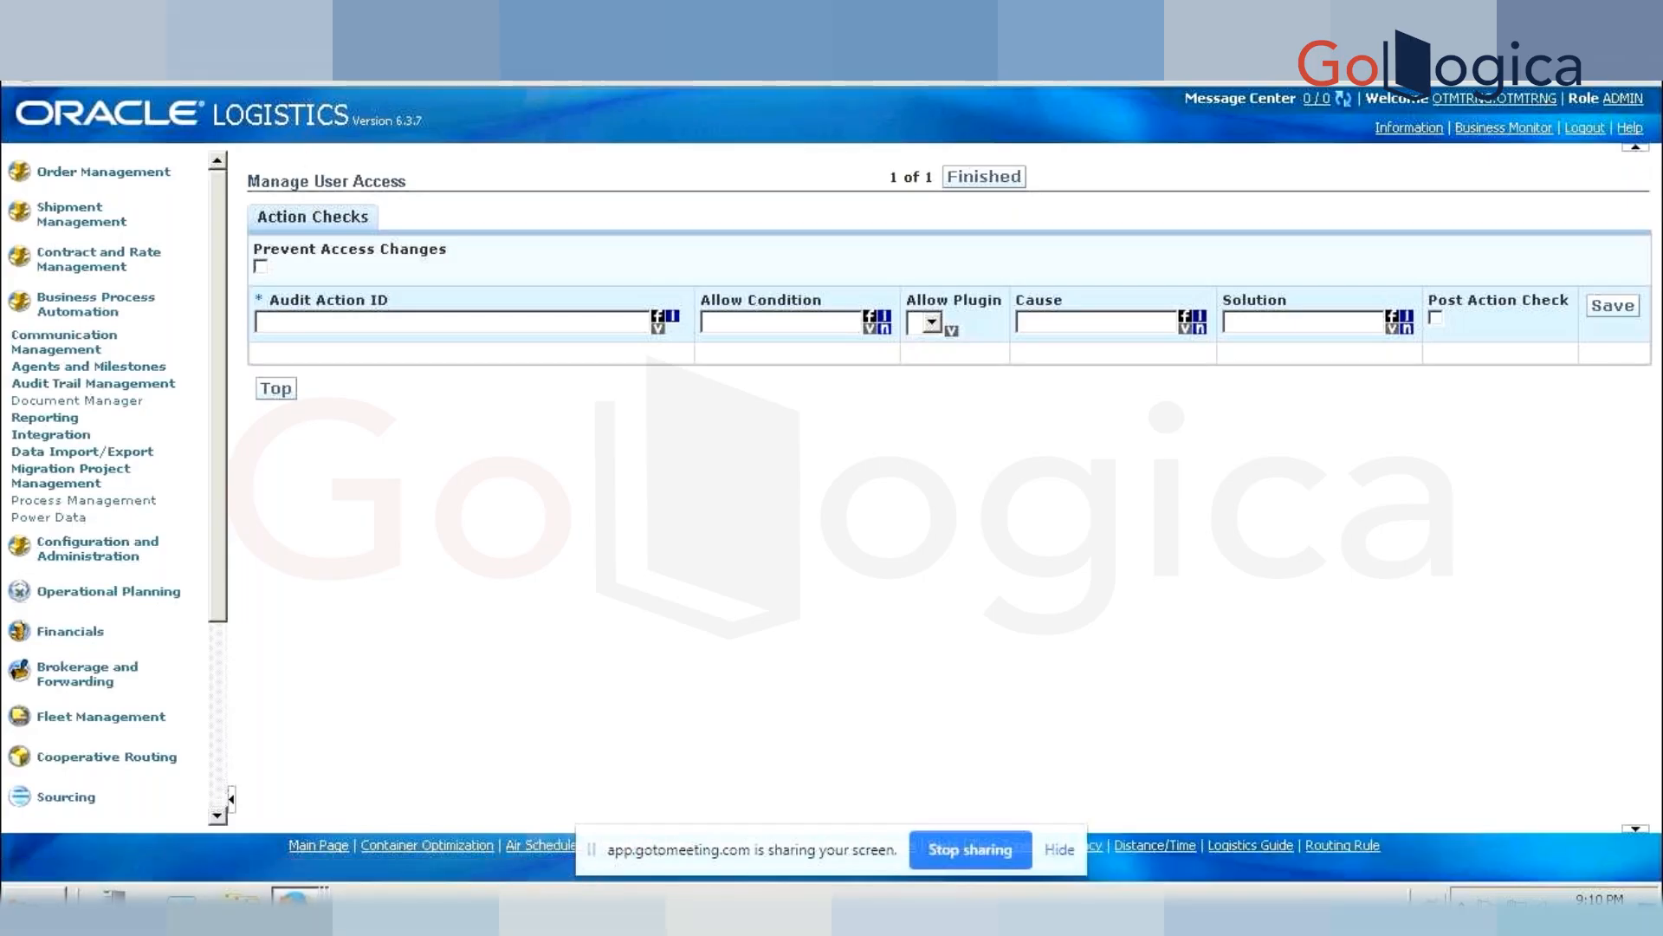
{"action": "left_click", "coordinate": [389, 22]}
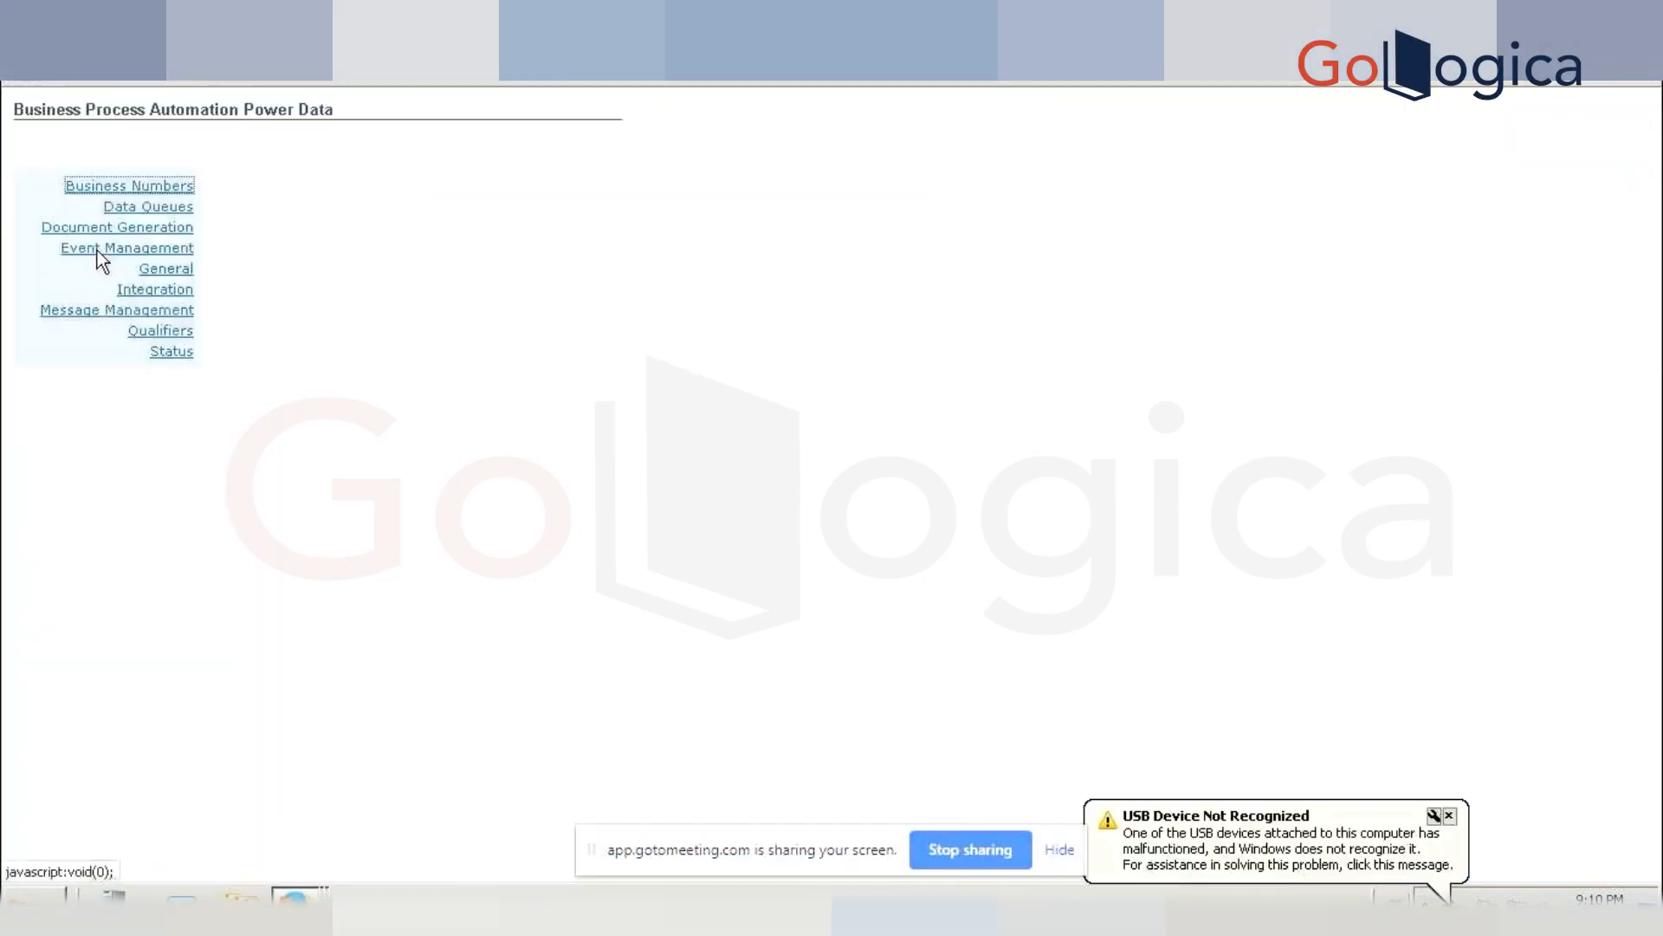
{"action": "left_click", "coordinate": [130, 247]}
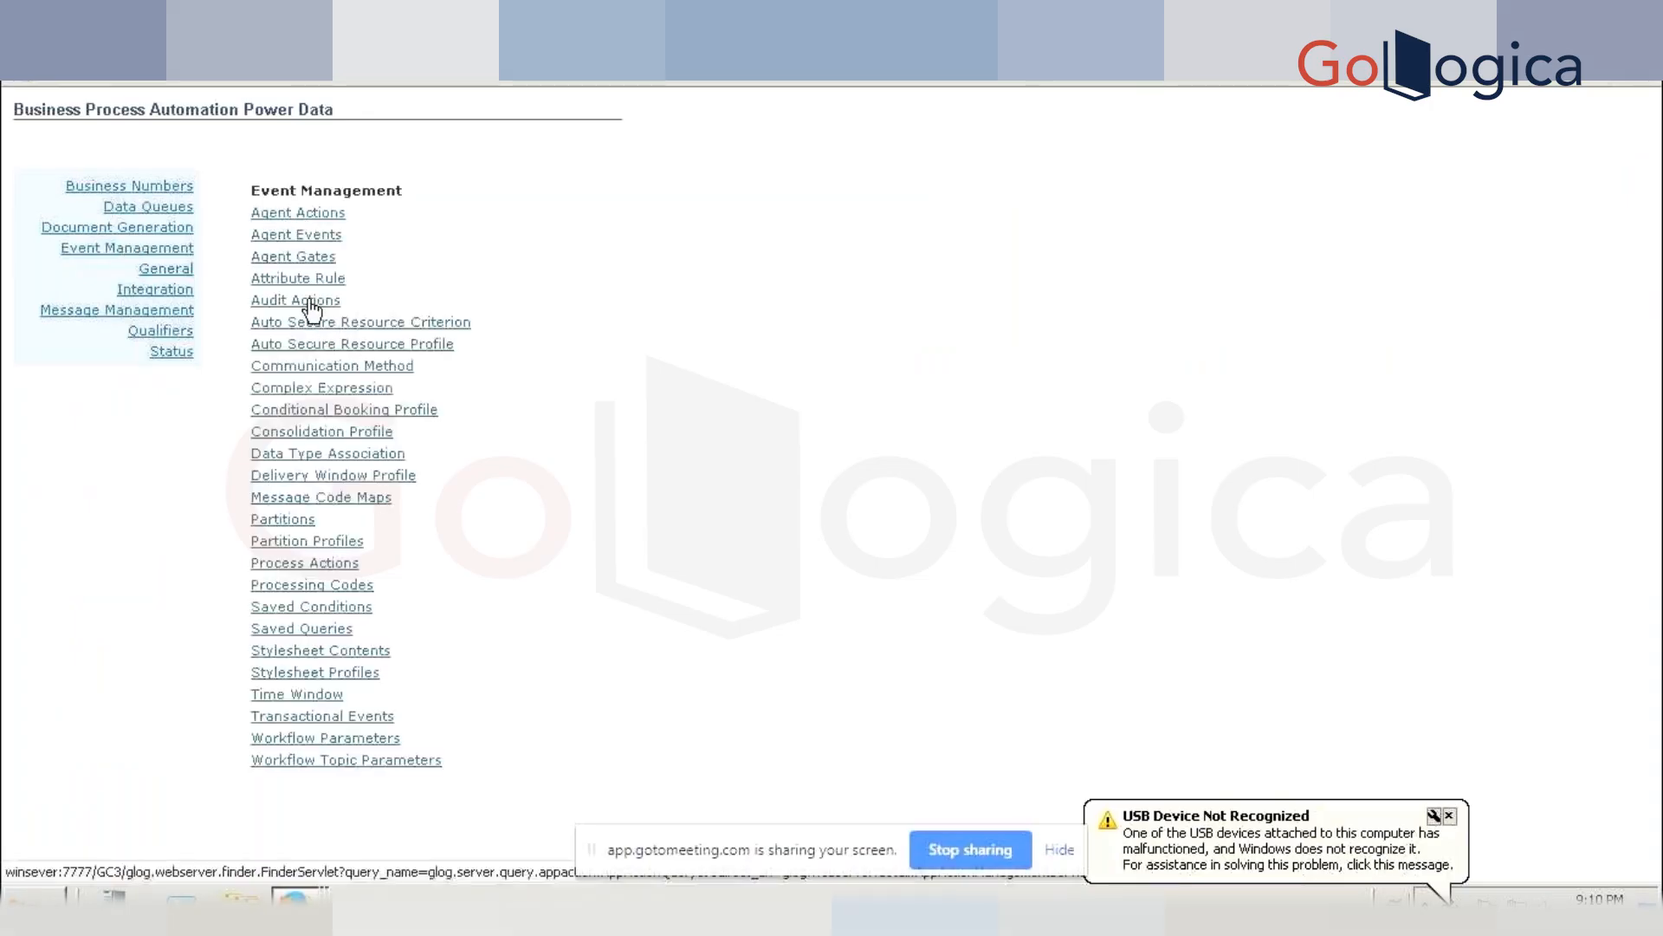
{"action": "left_click", "coordinate": [266, 301]}
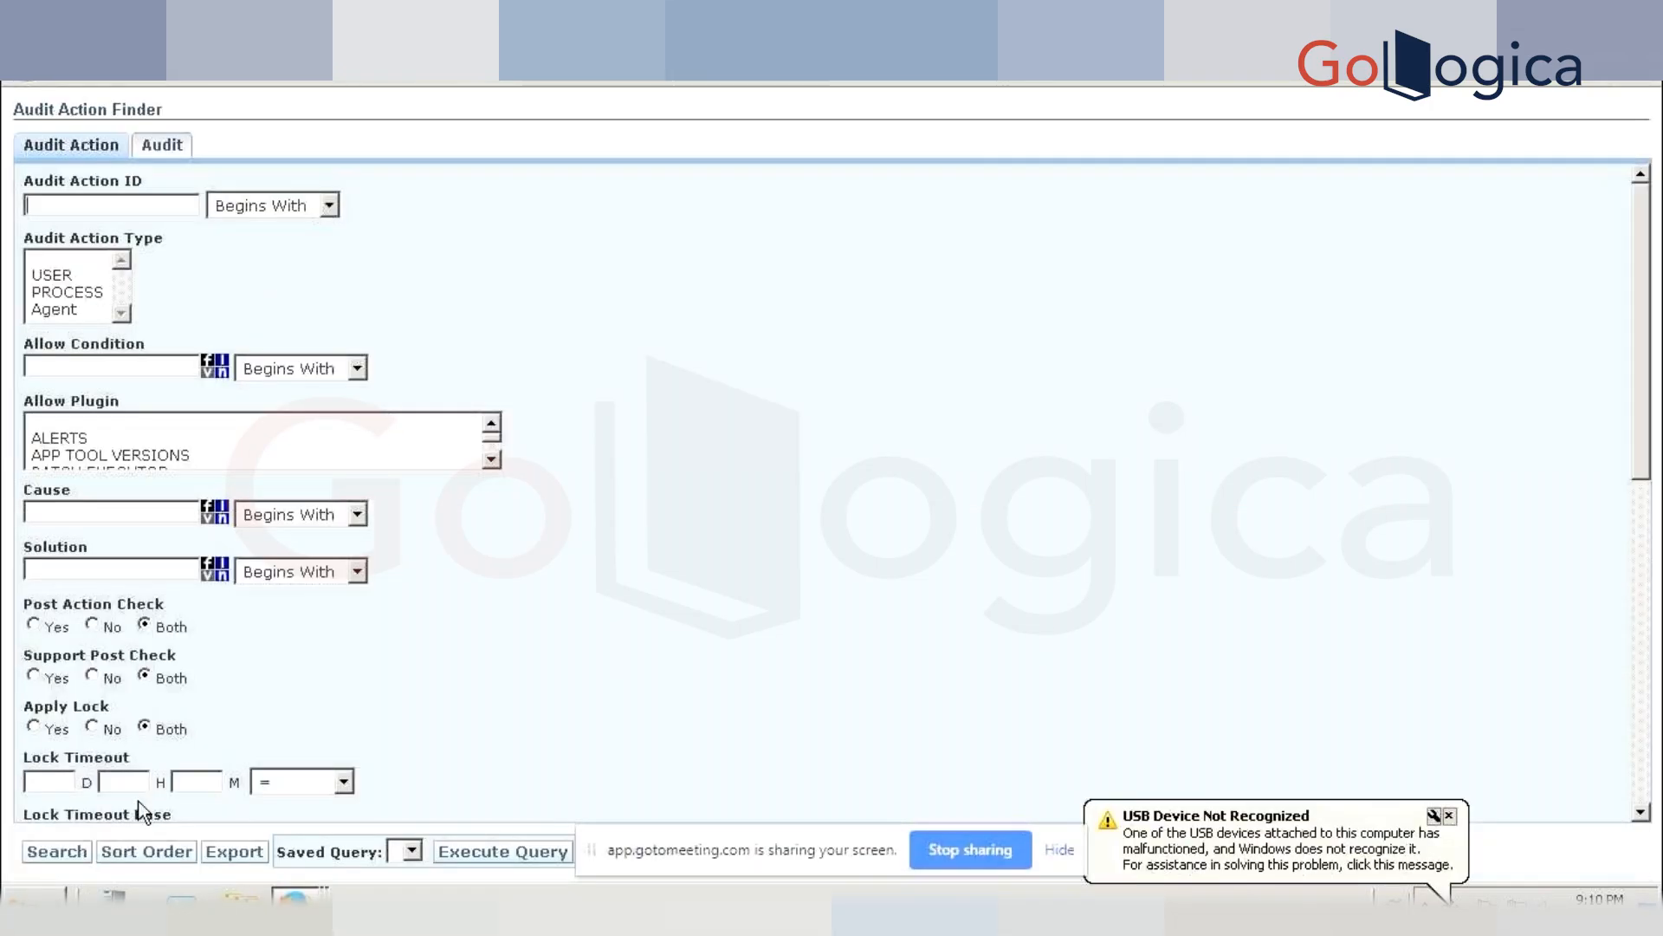
- Search for all audit actions without criteria and view the details of GENERATE BILL NUMBER (AGENT)
{"action": "left_click", "coordinate": [78, 851]}
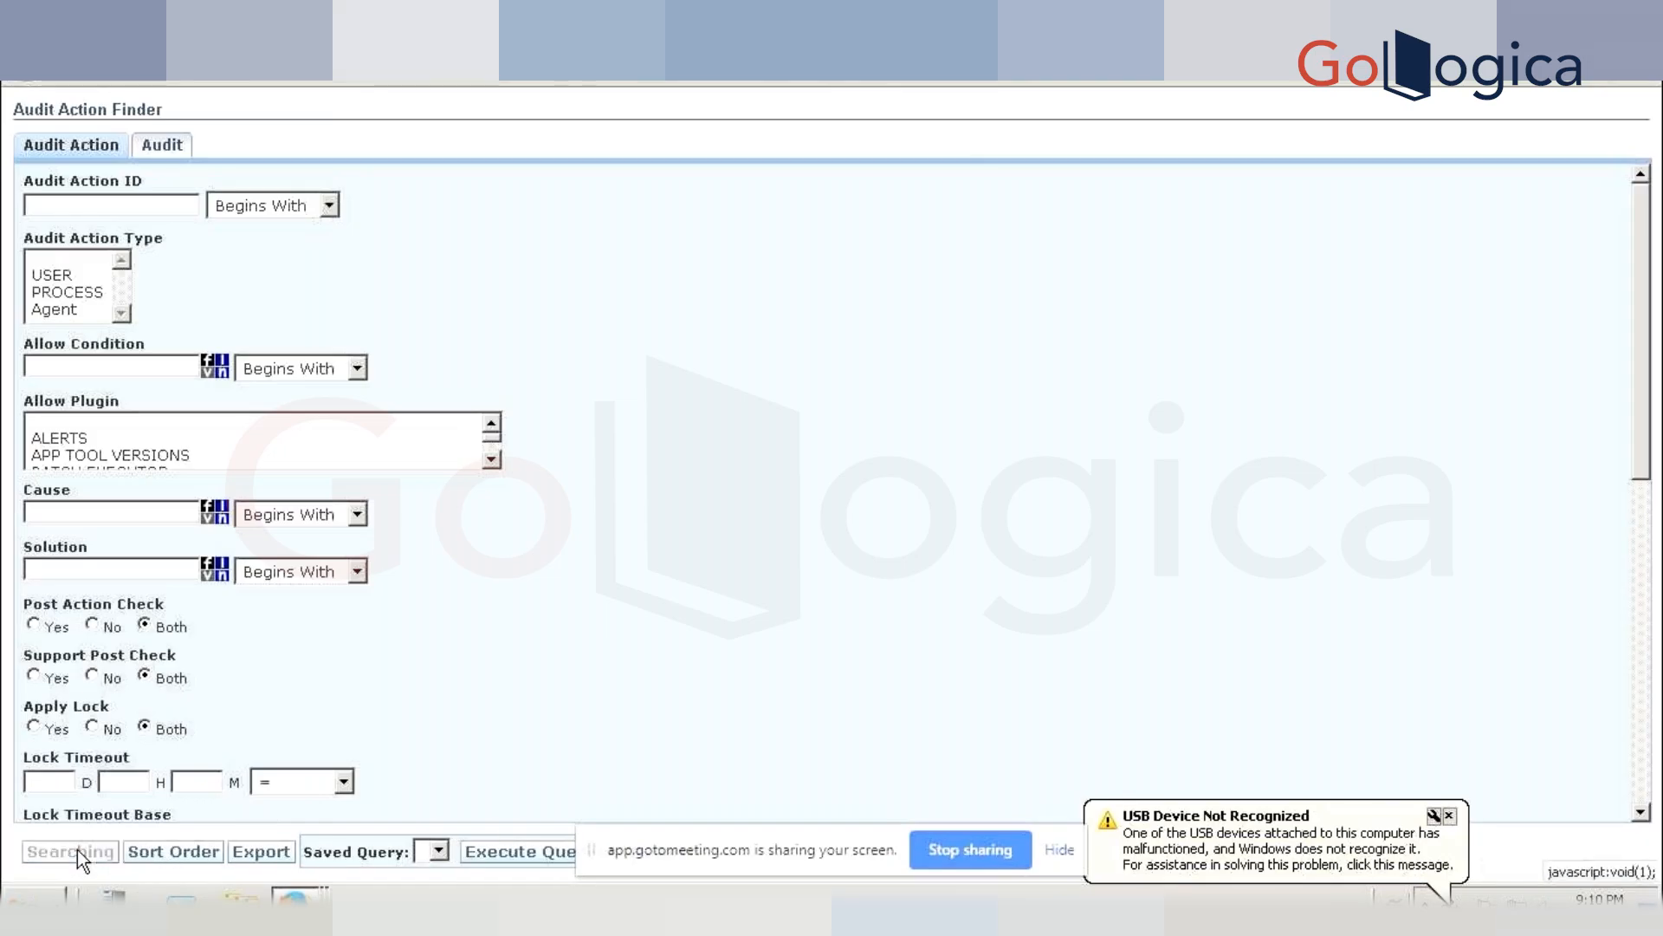
{"action": "left_click", "coordinate": [172, 853]}
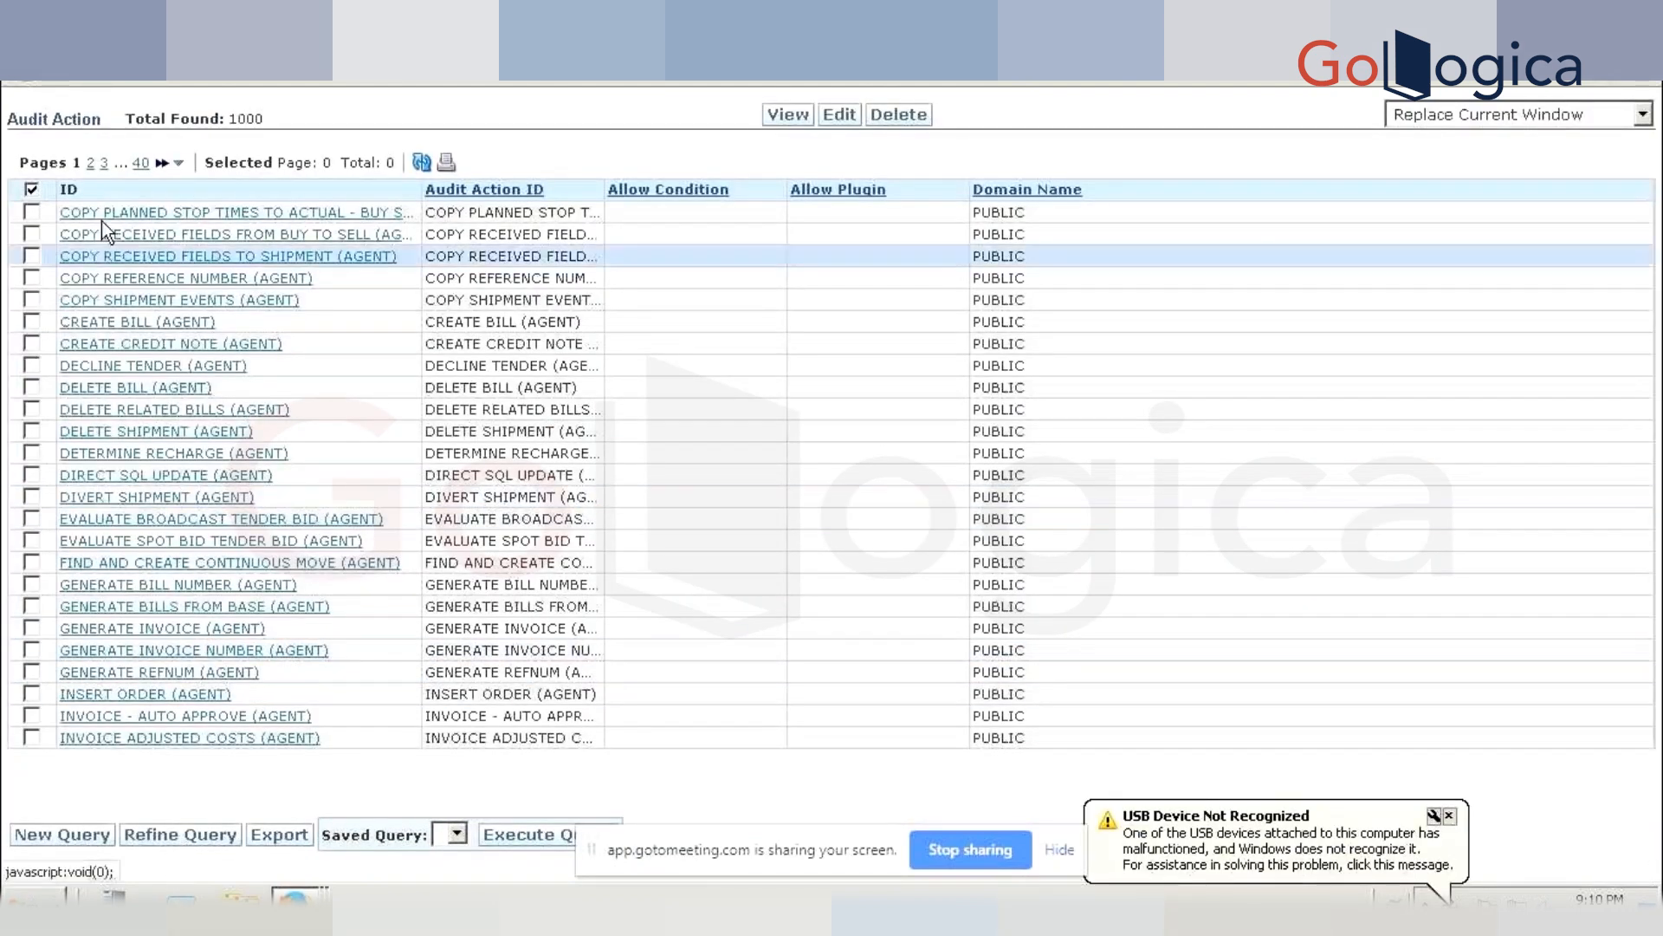
{"action": "left_click_drag", "start_coordinate": [67, 190], "coordinate": [35, 317]}
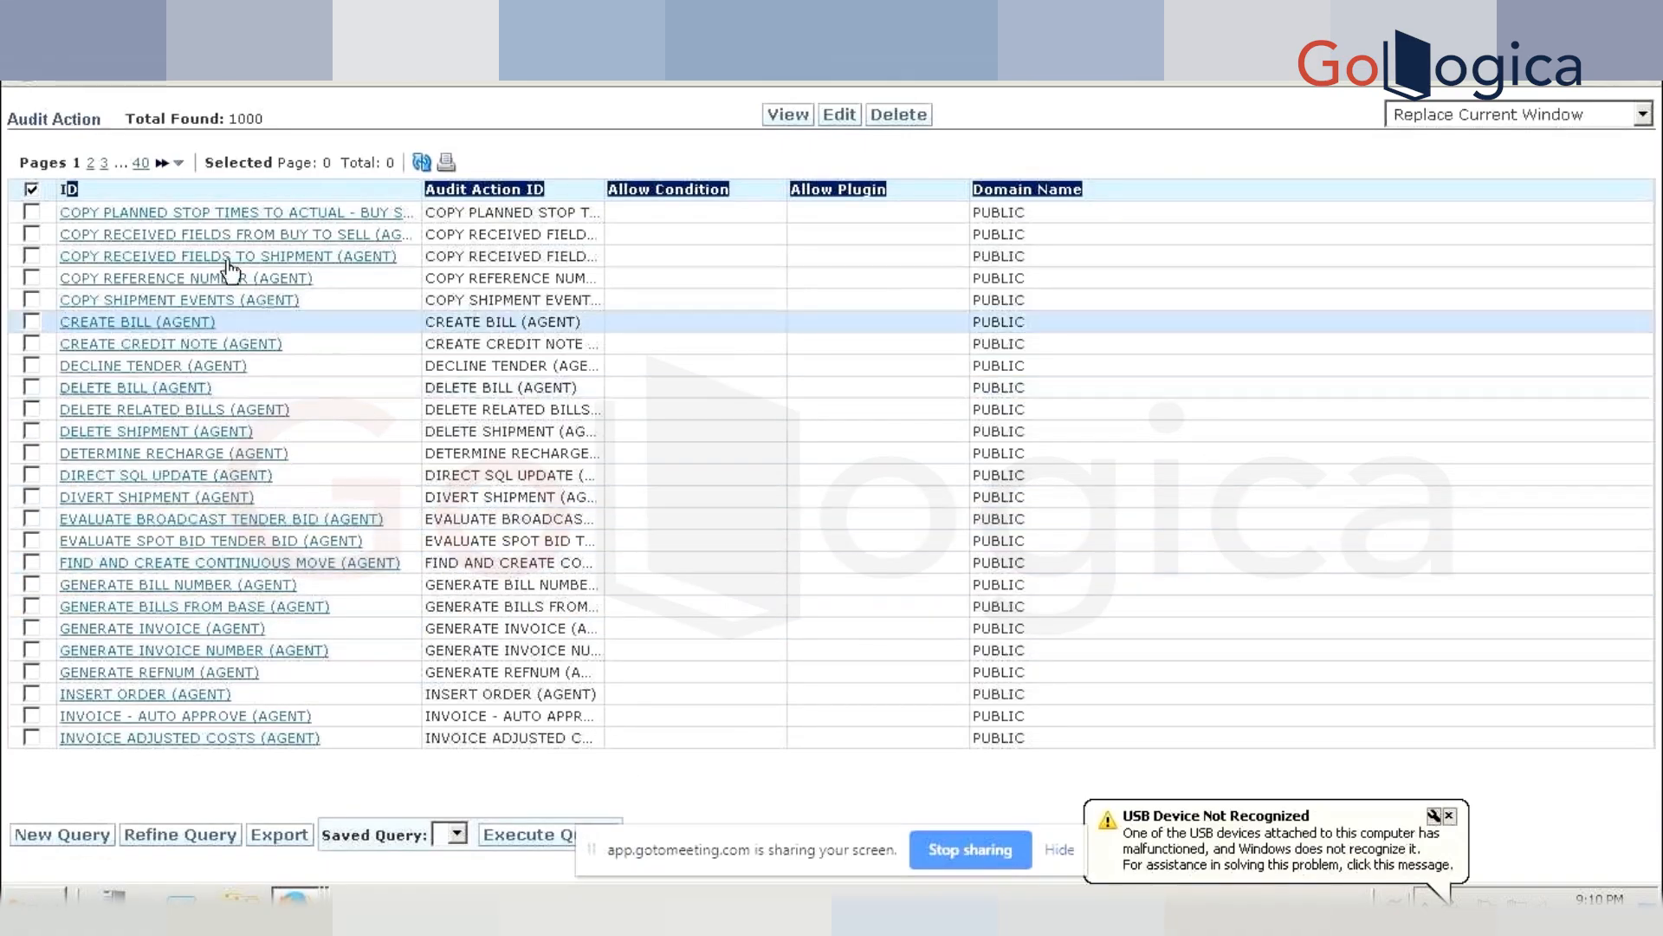
{"action": "left_click", "coordinate": [263, 605]}
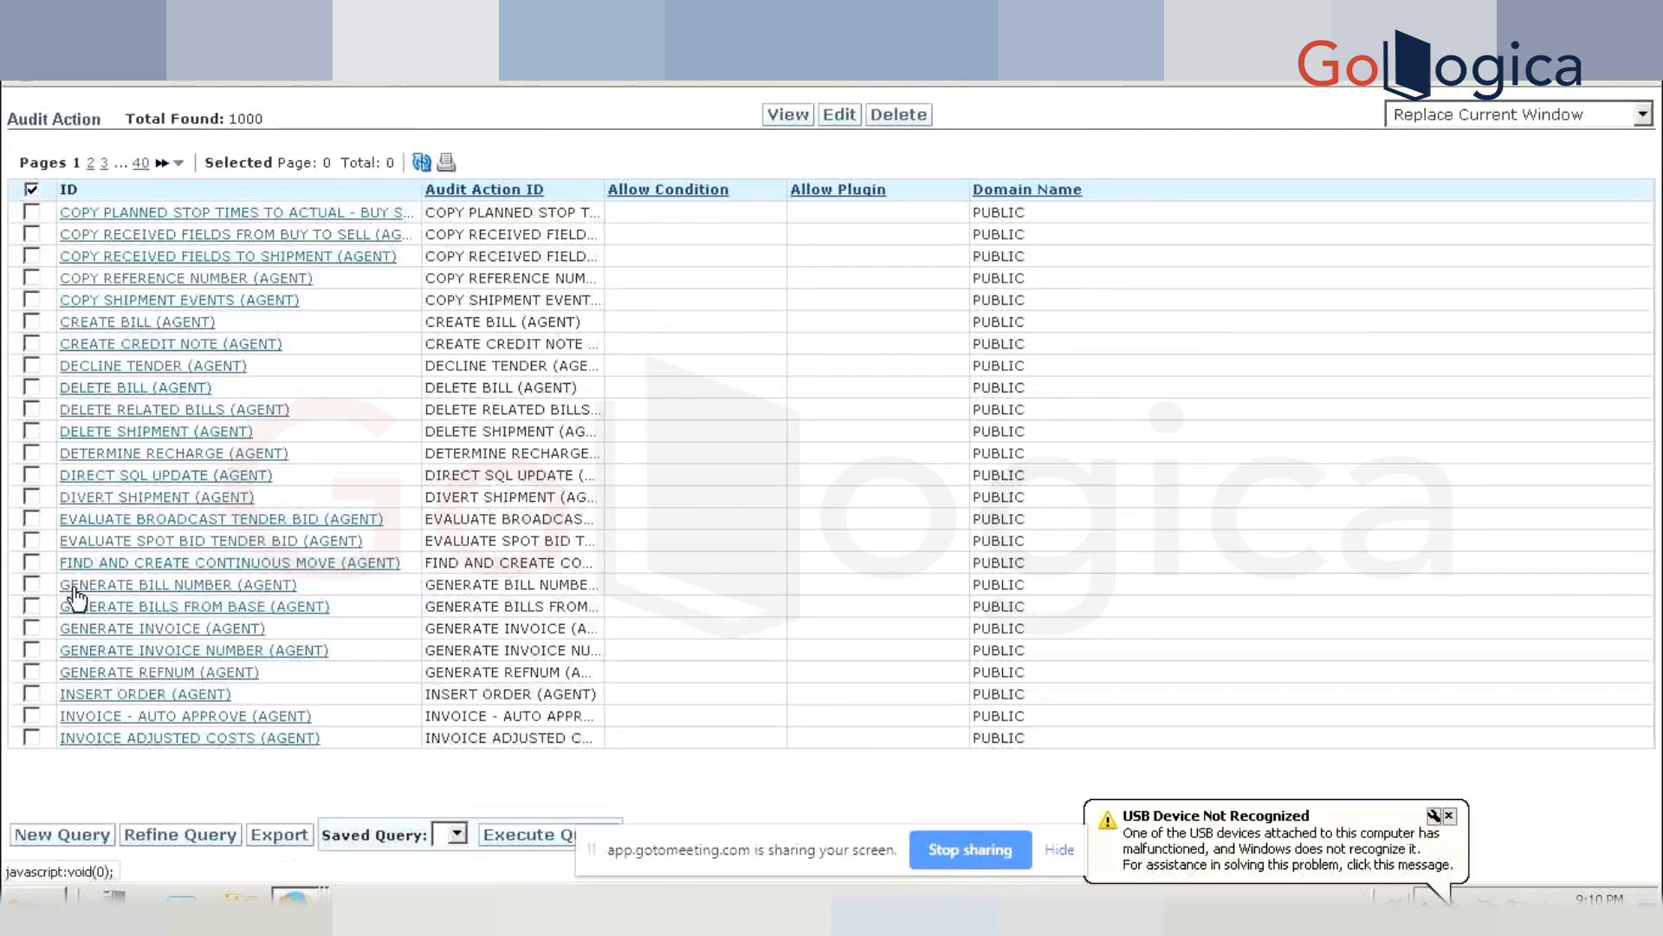
{"action": "left_click", "coordinate": [74, 588]}
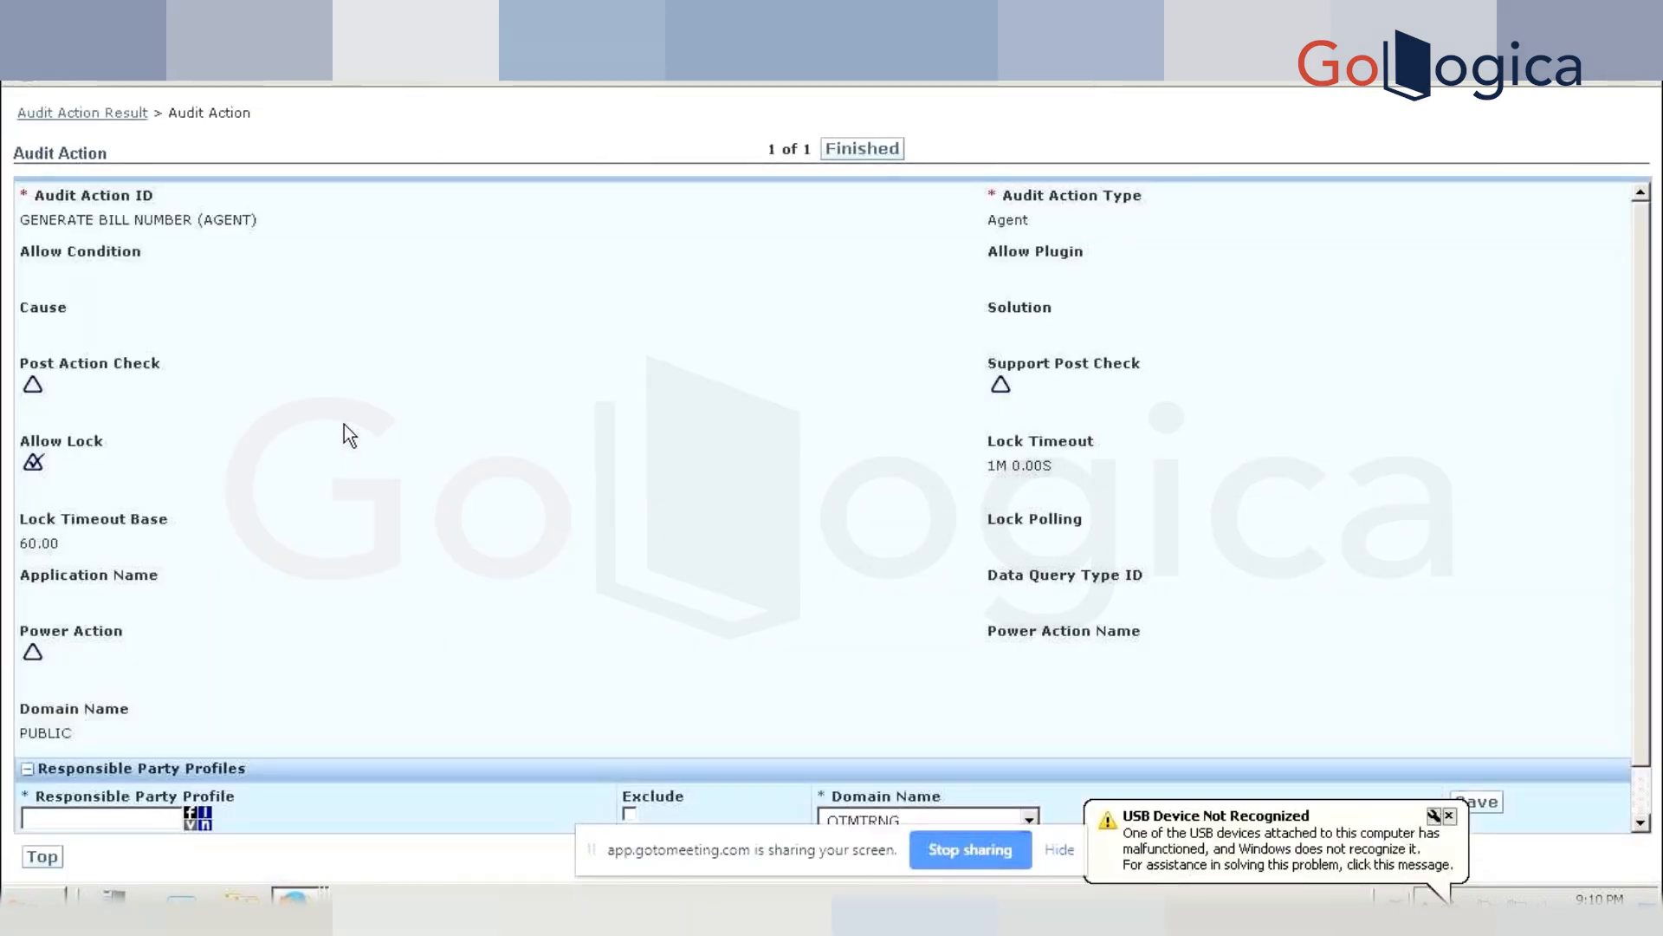
- Return to the audit action results and run a new query for audit action IDs beginning with SHIPMENT
{"action": "left_click", "coordinate": [108, 116]}
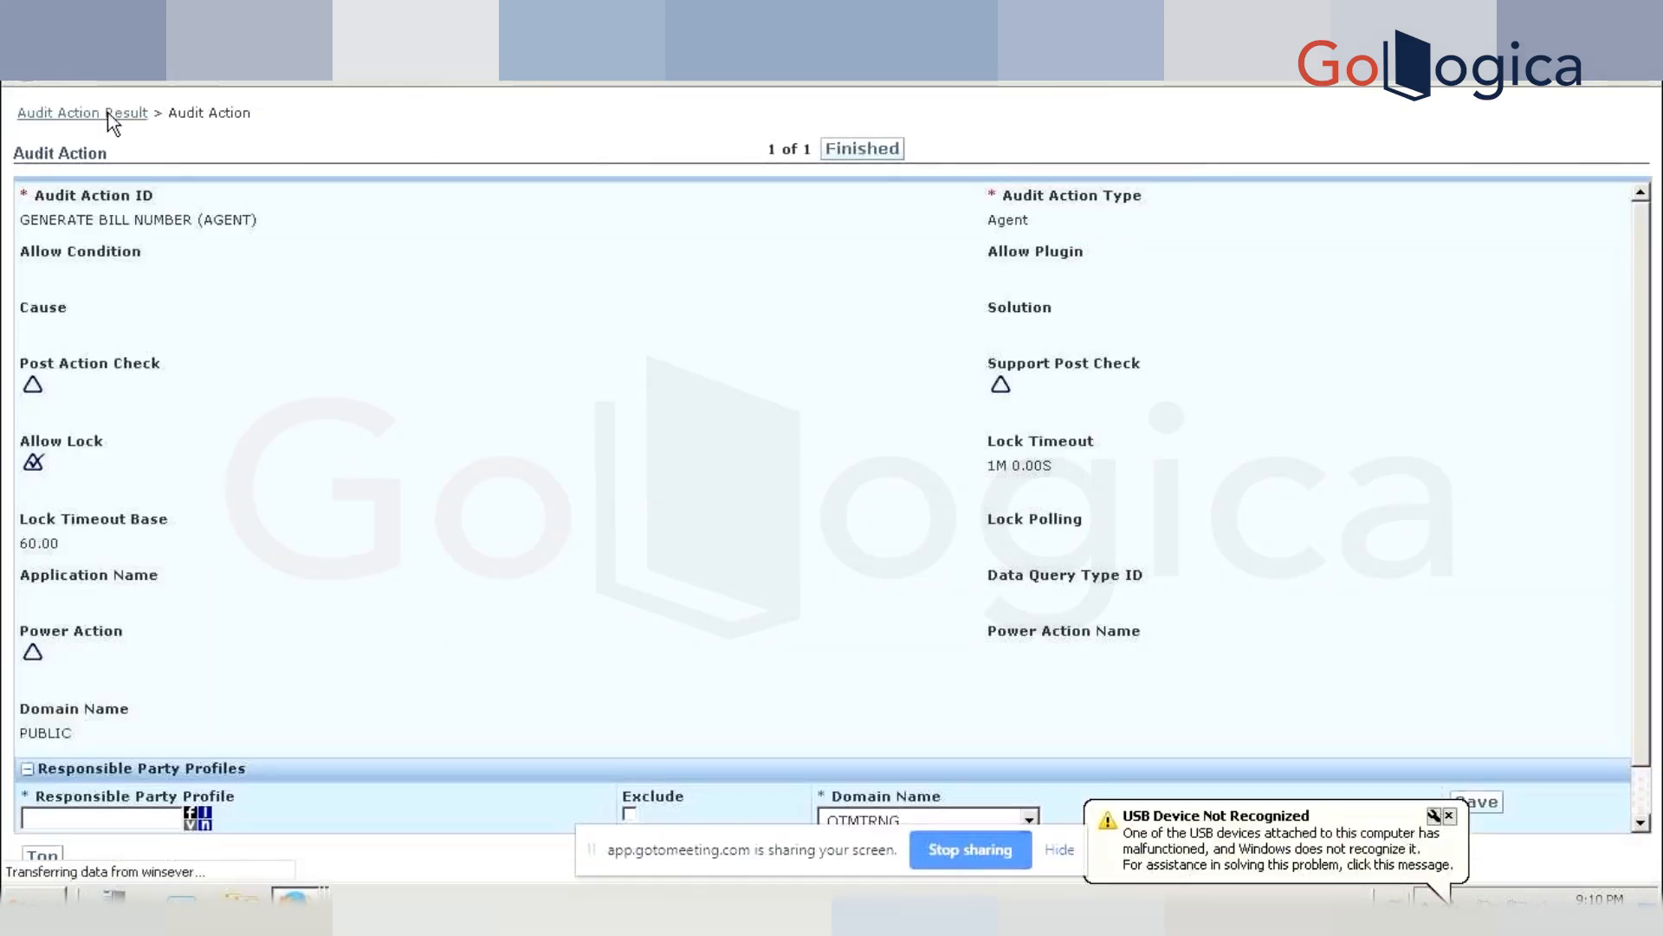
{"action": "left_click", "coordinate": [76, 840]}
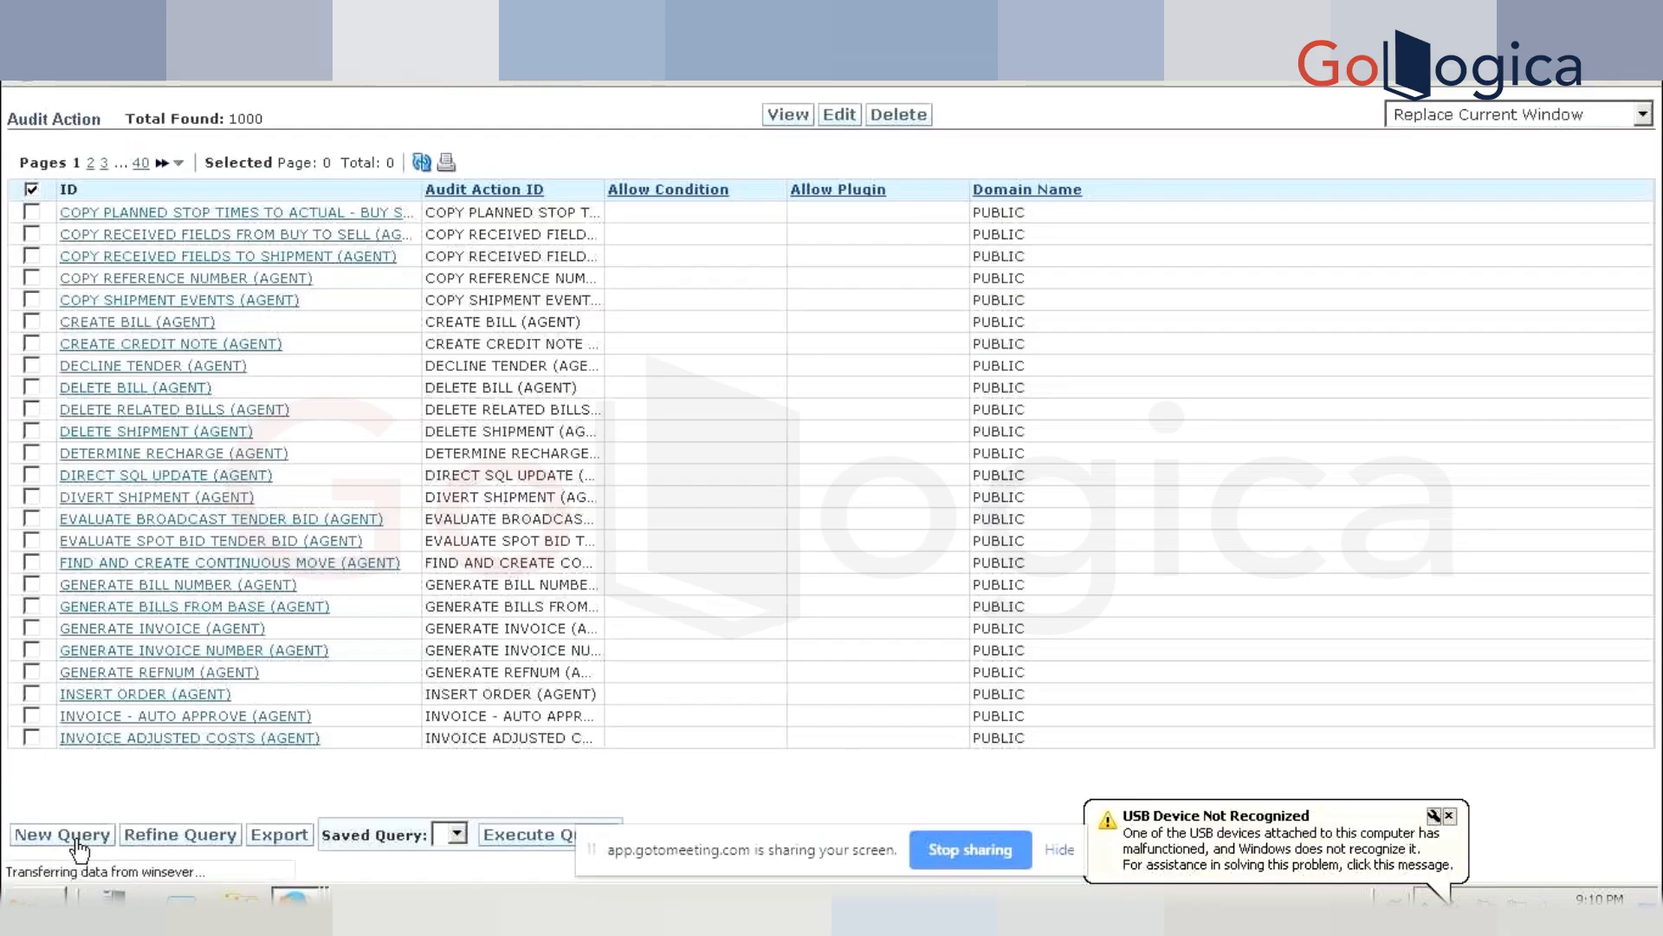
{"action": "type", "text": "SHP"}
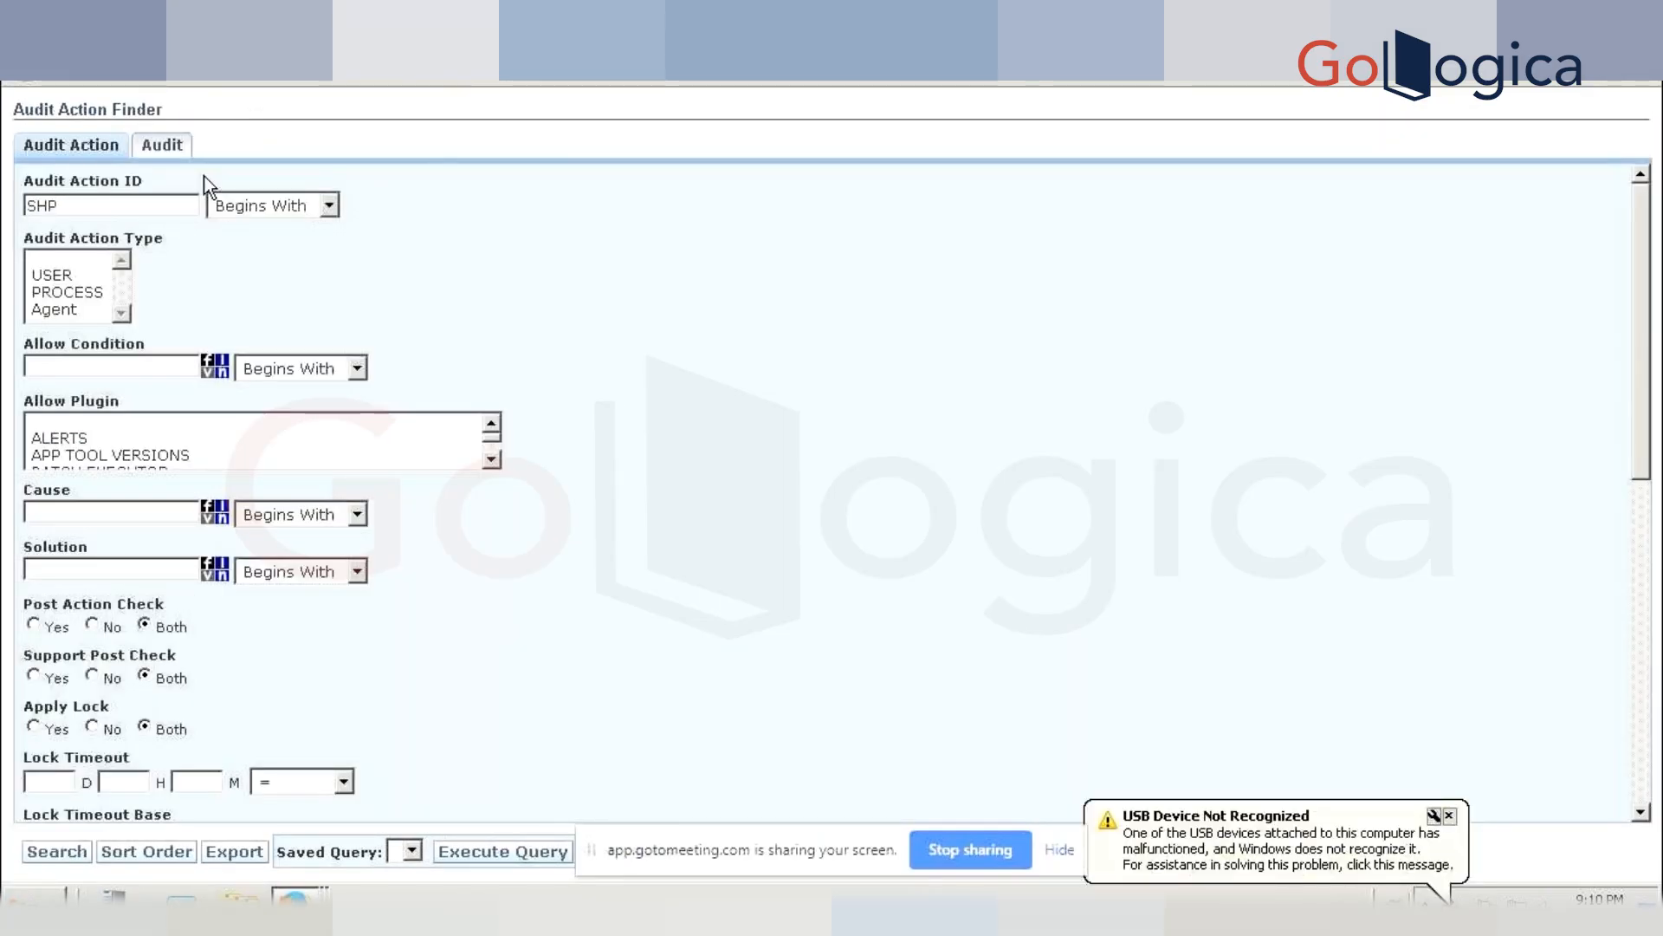
{"action": "key", "text": "BackSpace"}
{"action": "type", "text": "IPMENT"}
{"action": "key", "text": "Return"}
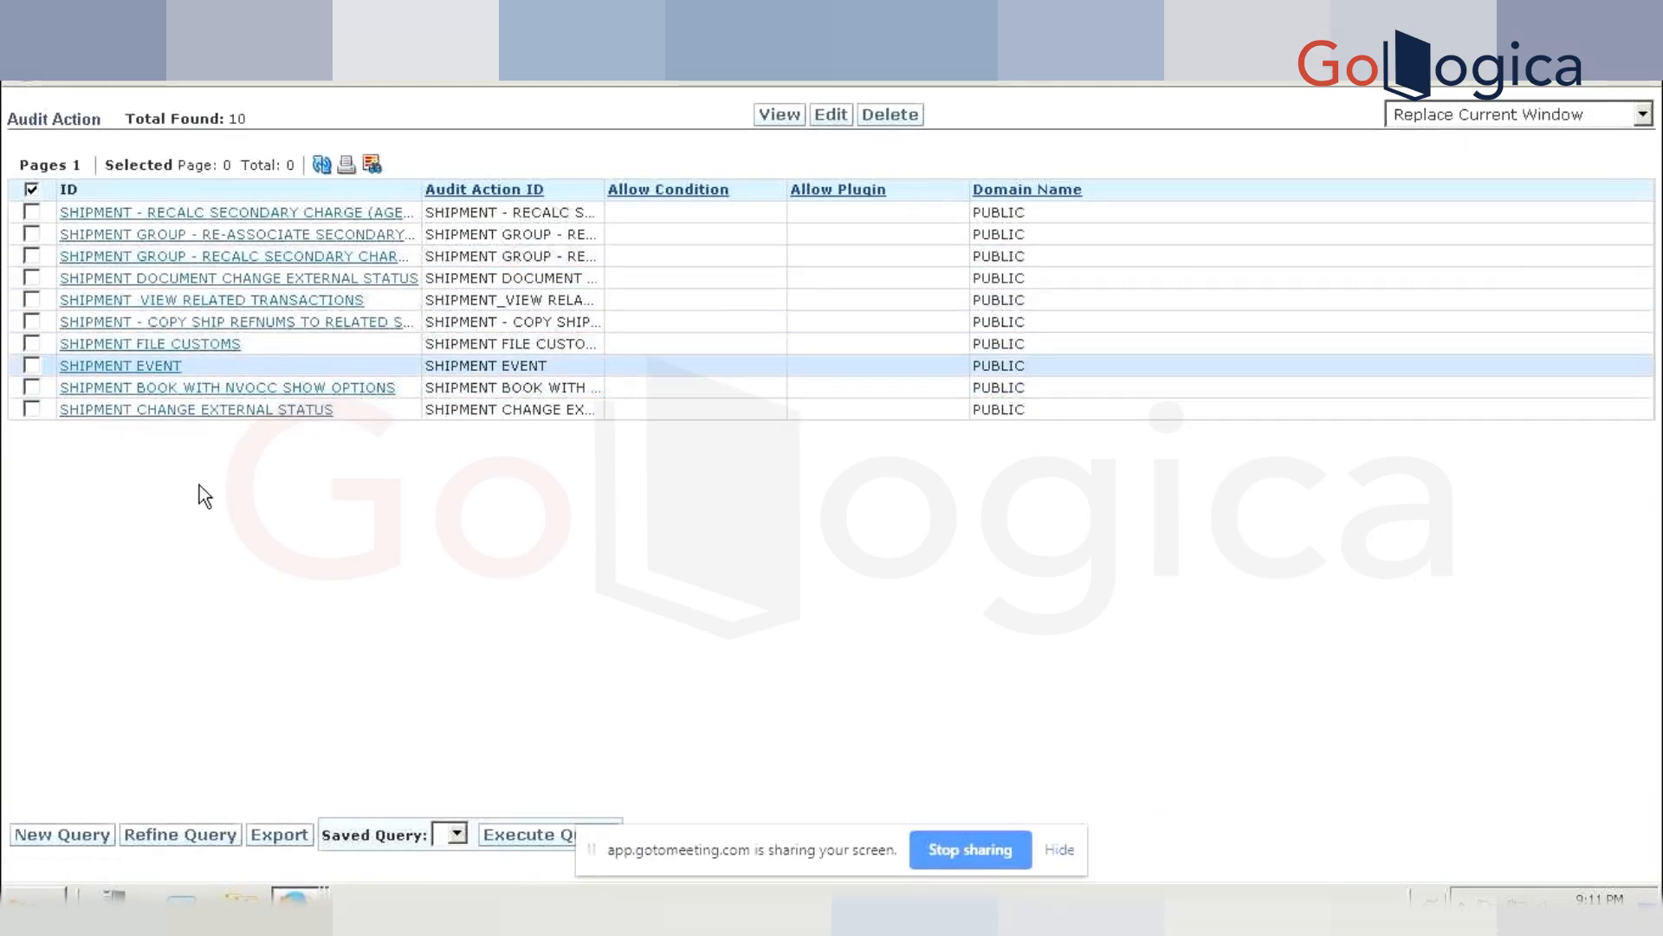
- Run a new query for audit action IDs beginning with BUY
{"action": "left_click", "coordinate": [69, 838]}
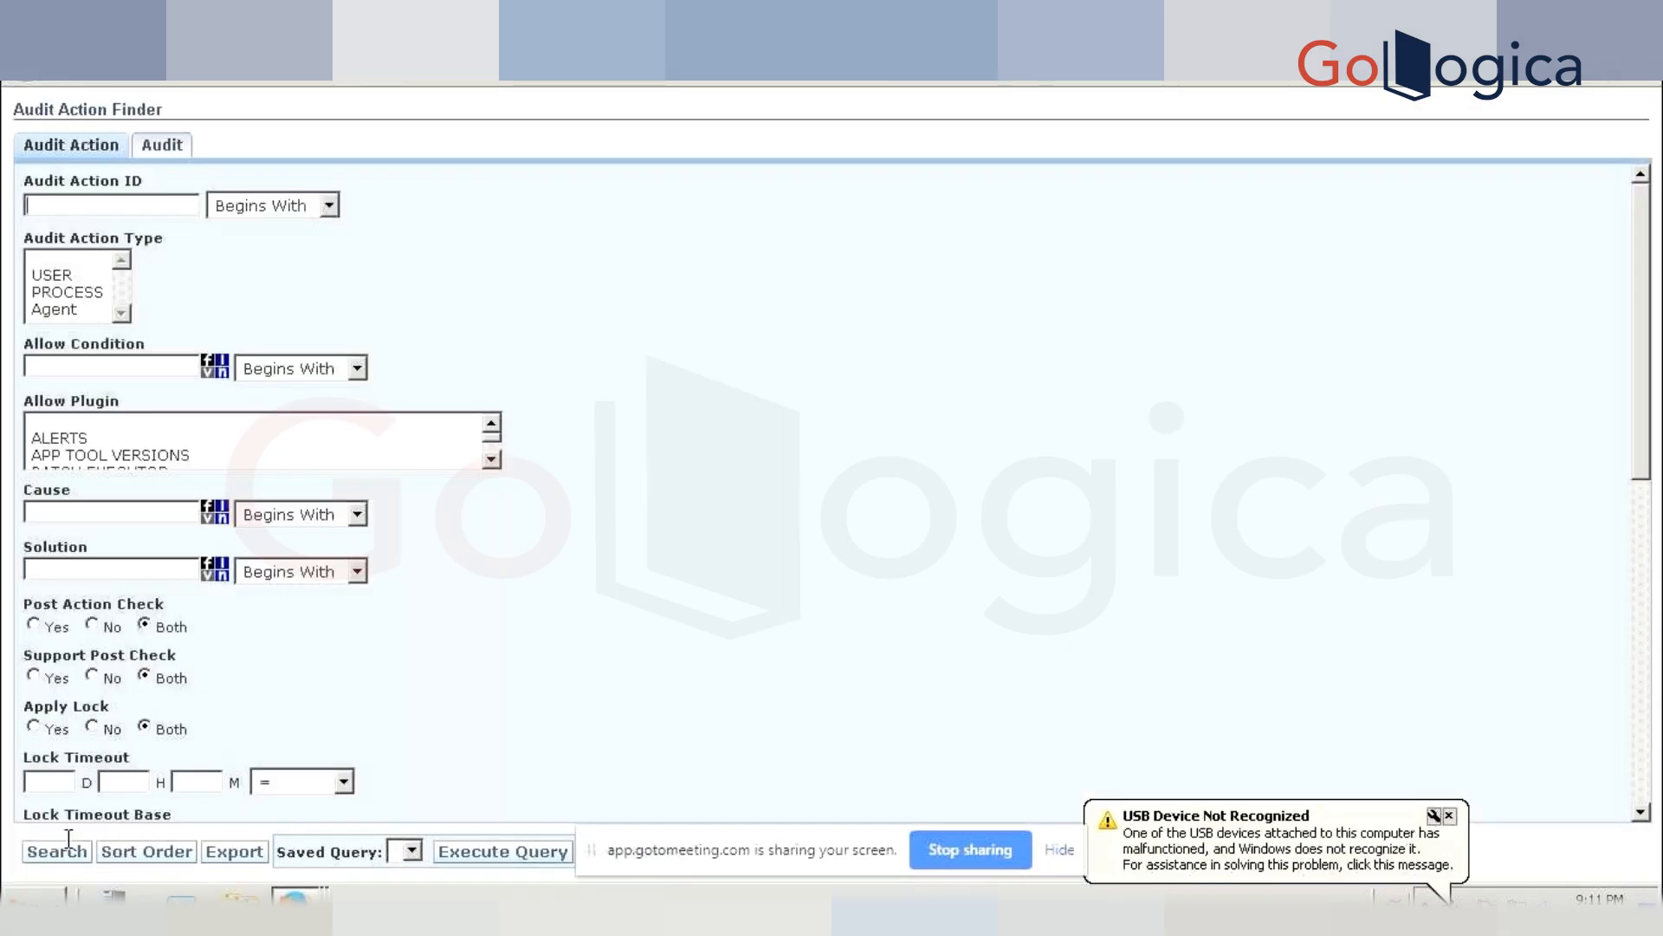
{"action": "type", "text": "BUY"}
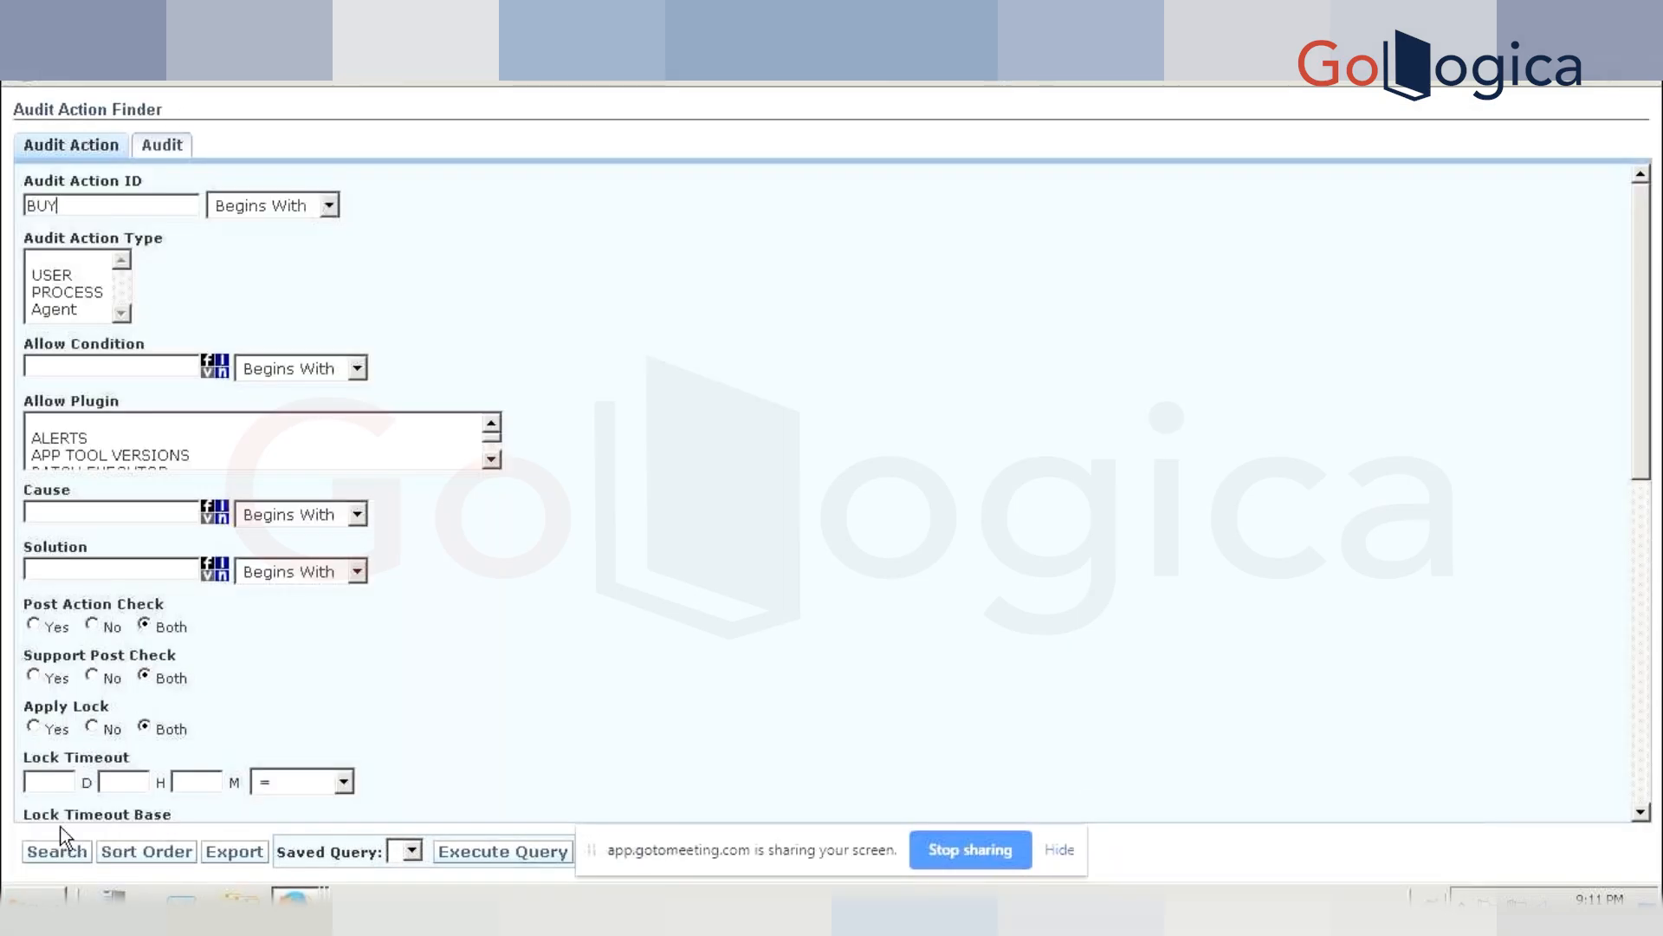
{"action": "left_click", "coordinate": [61, 831]}
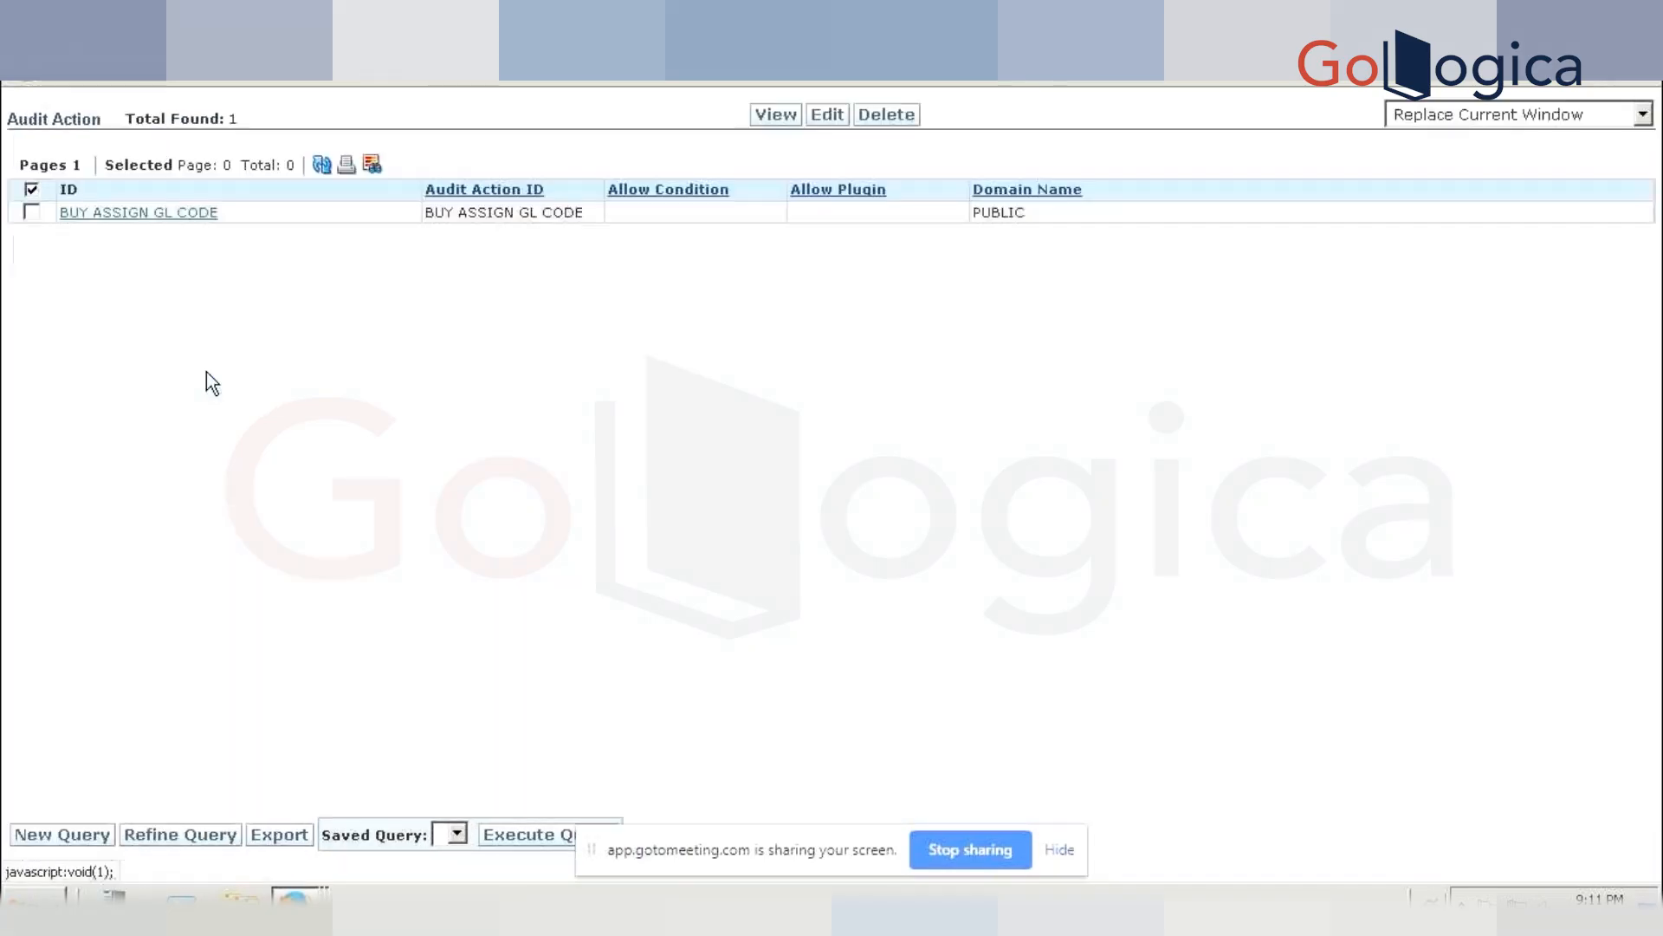
- Run a new query for audit action IDs beginning with CREATE and view the second page of results
{"action": "left_click", "coordinate": [69, 836]}
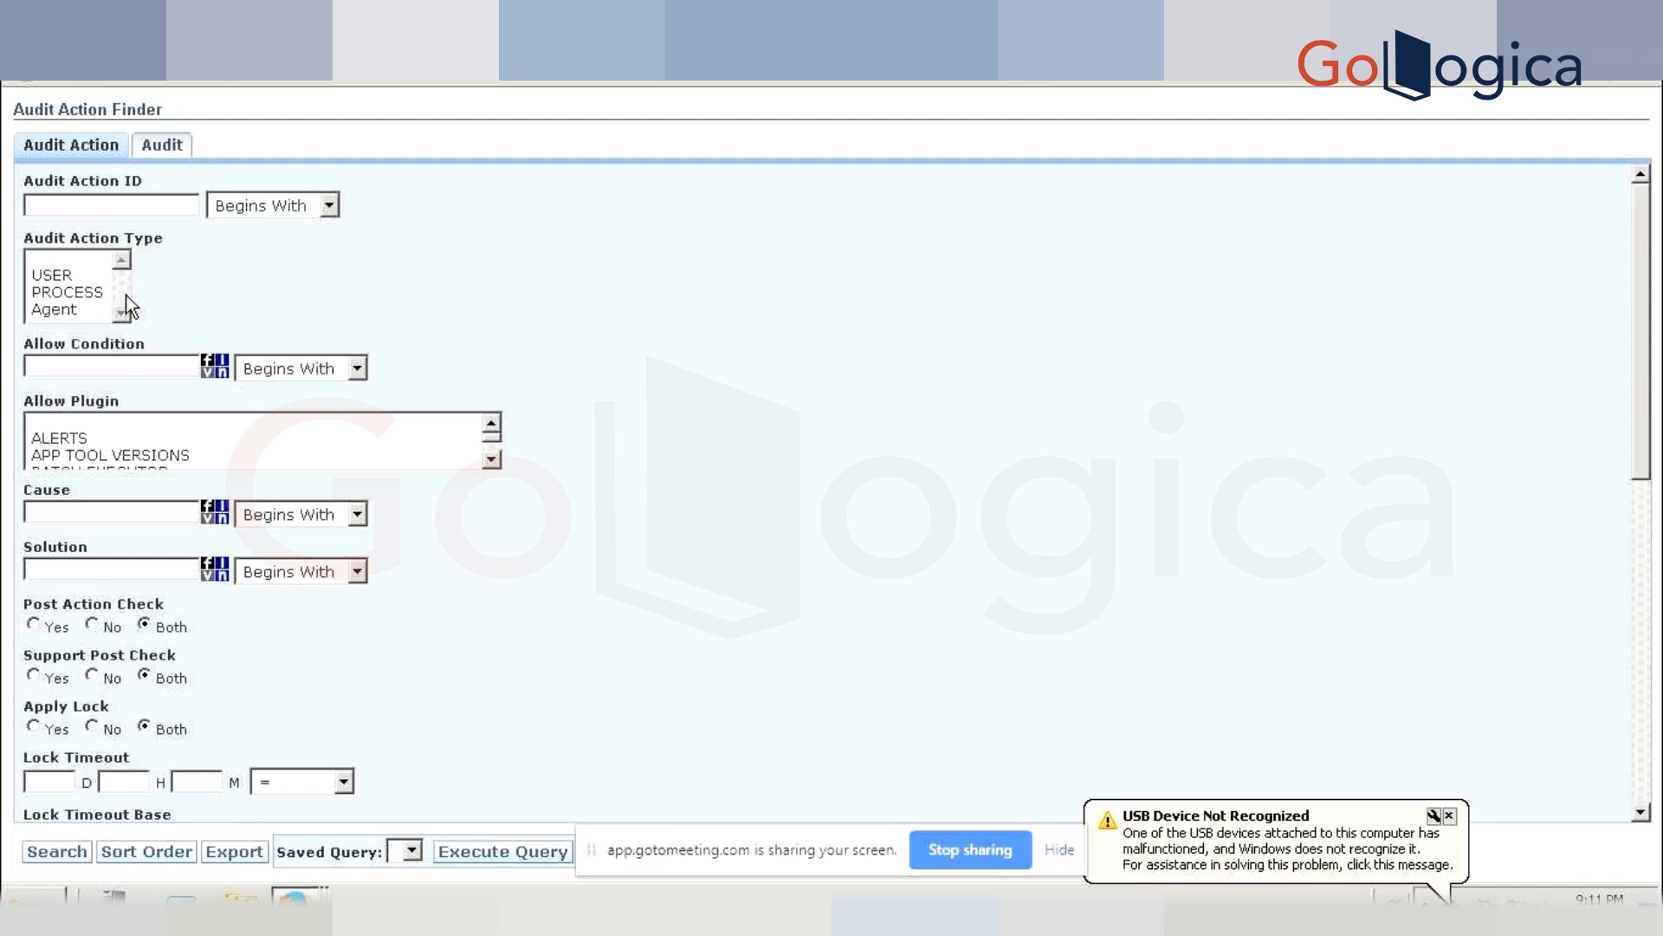
{"action": "key", "text": "Tab"}
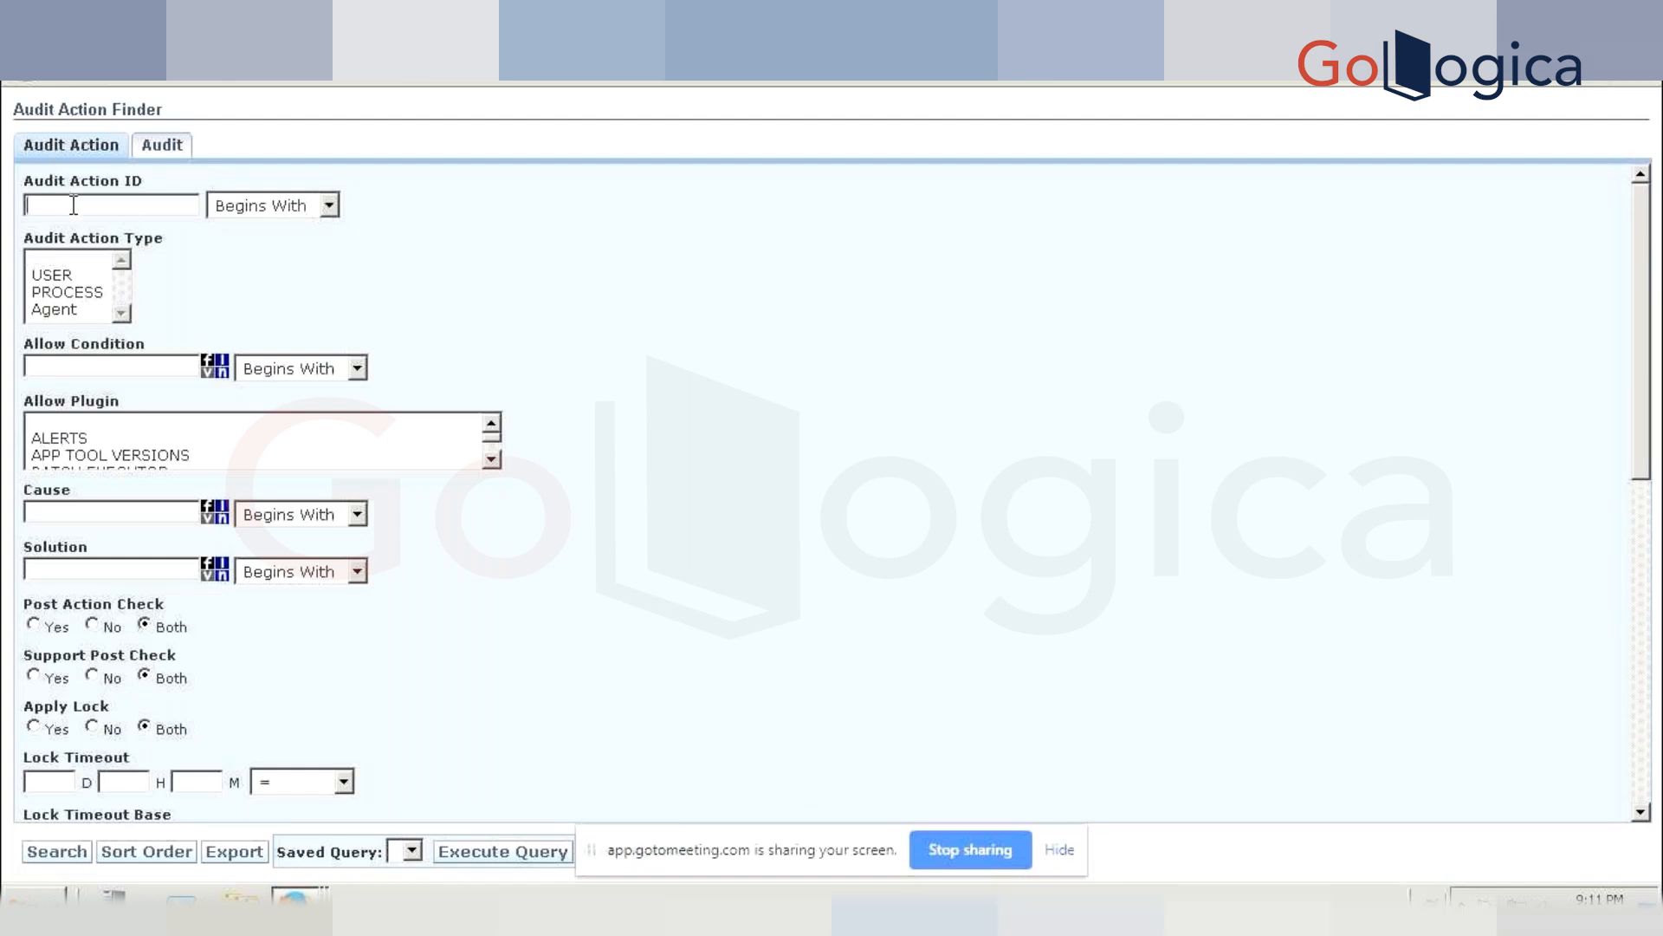
{"action": "type", "text": "CREATE"}
{"action": "key", "text": "Return"}
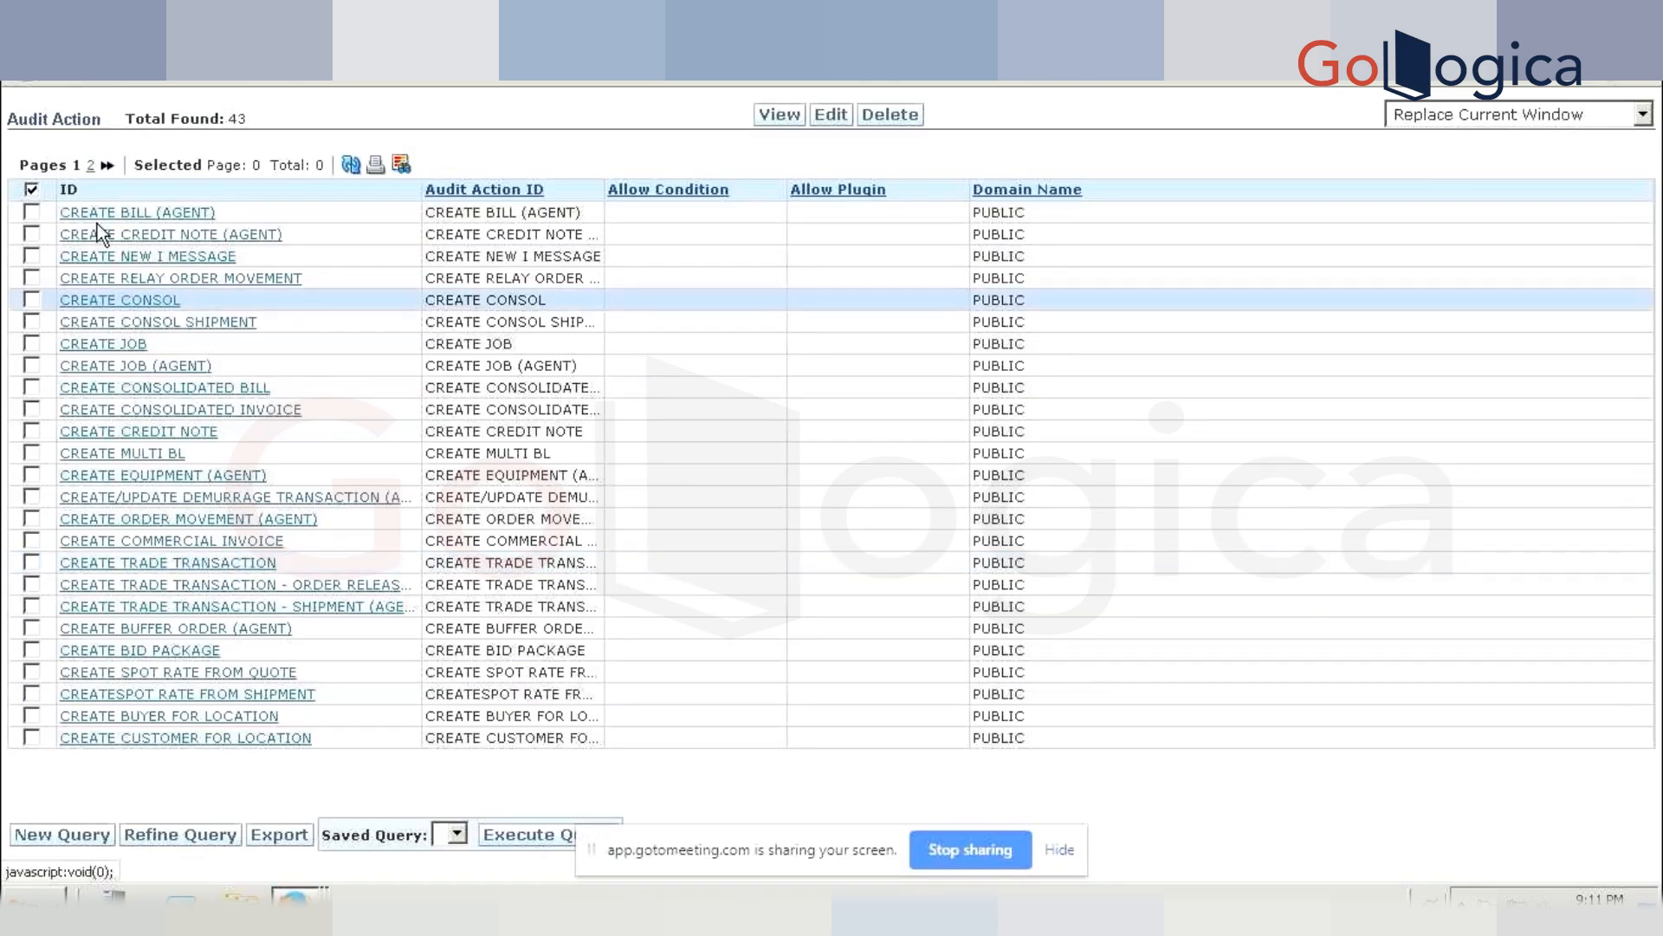
{"action": "left_click", "coordinate": [91, 171]}
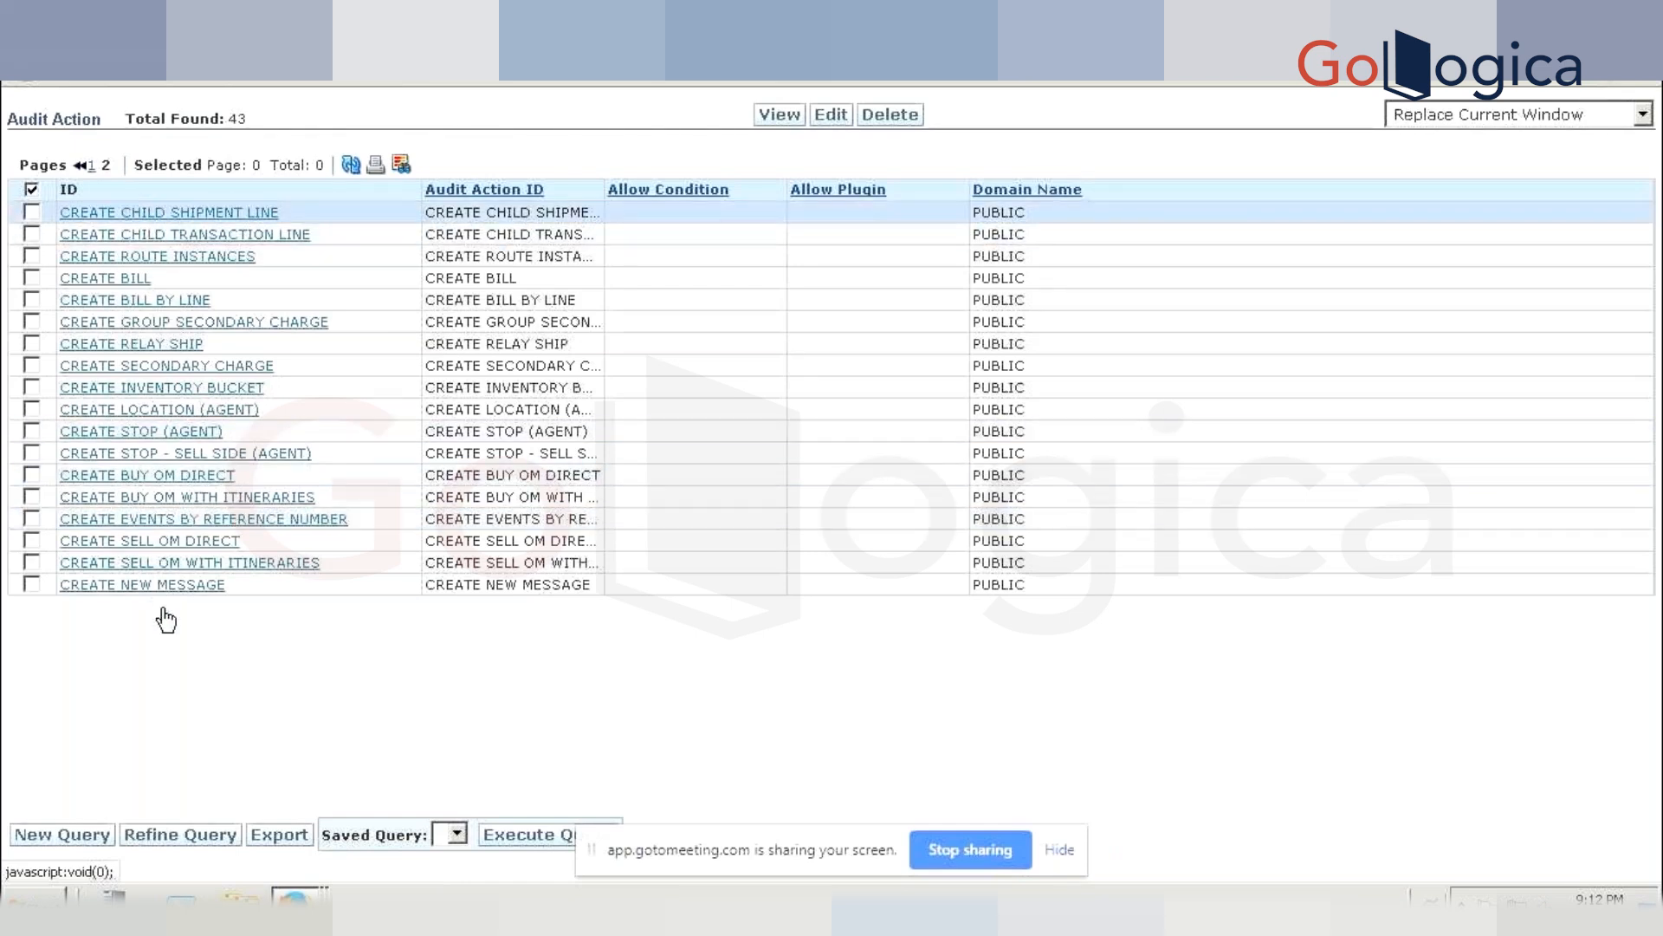
- Run a new query for audit action IDs containing SHIPMENT and view the second page of results
{"action": "left_click", "coordinate": [77, 839]}
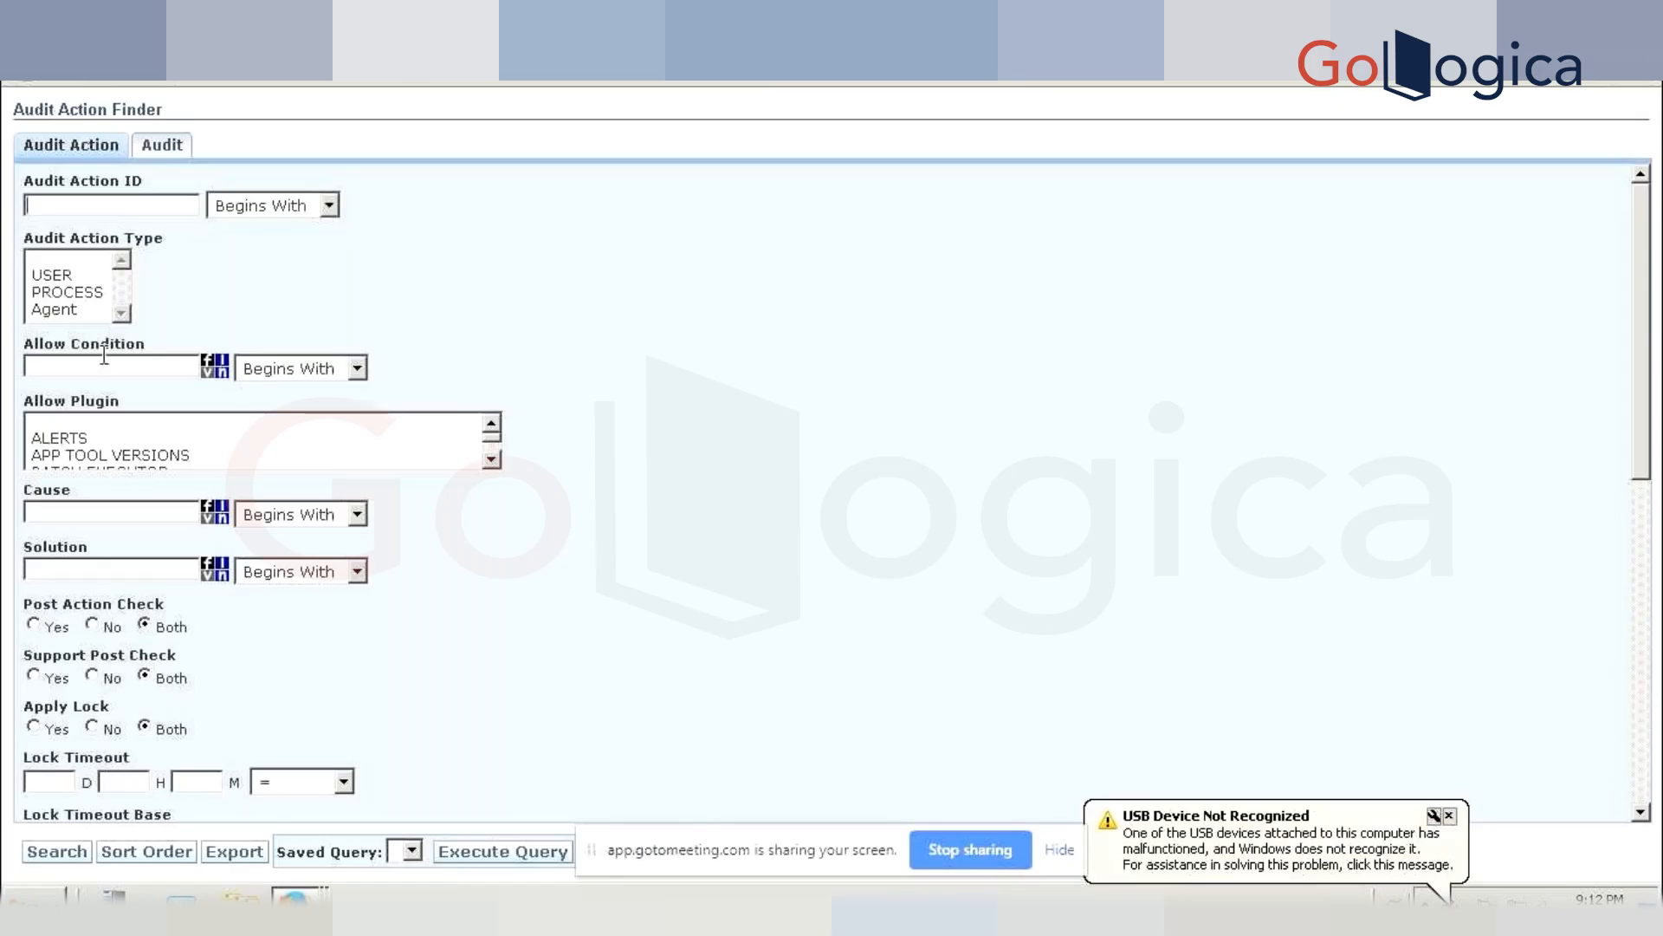
{"action": "left_click", "coordinate": [108, 204]}
{"action": "type", "text": "SHIPMENT"}
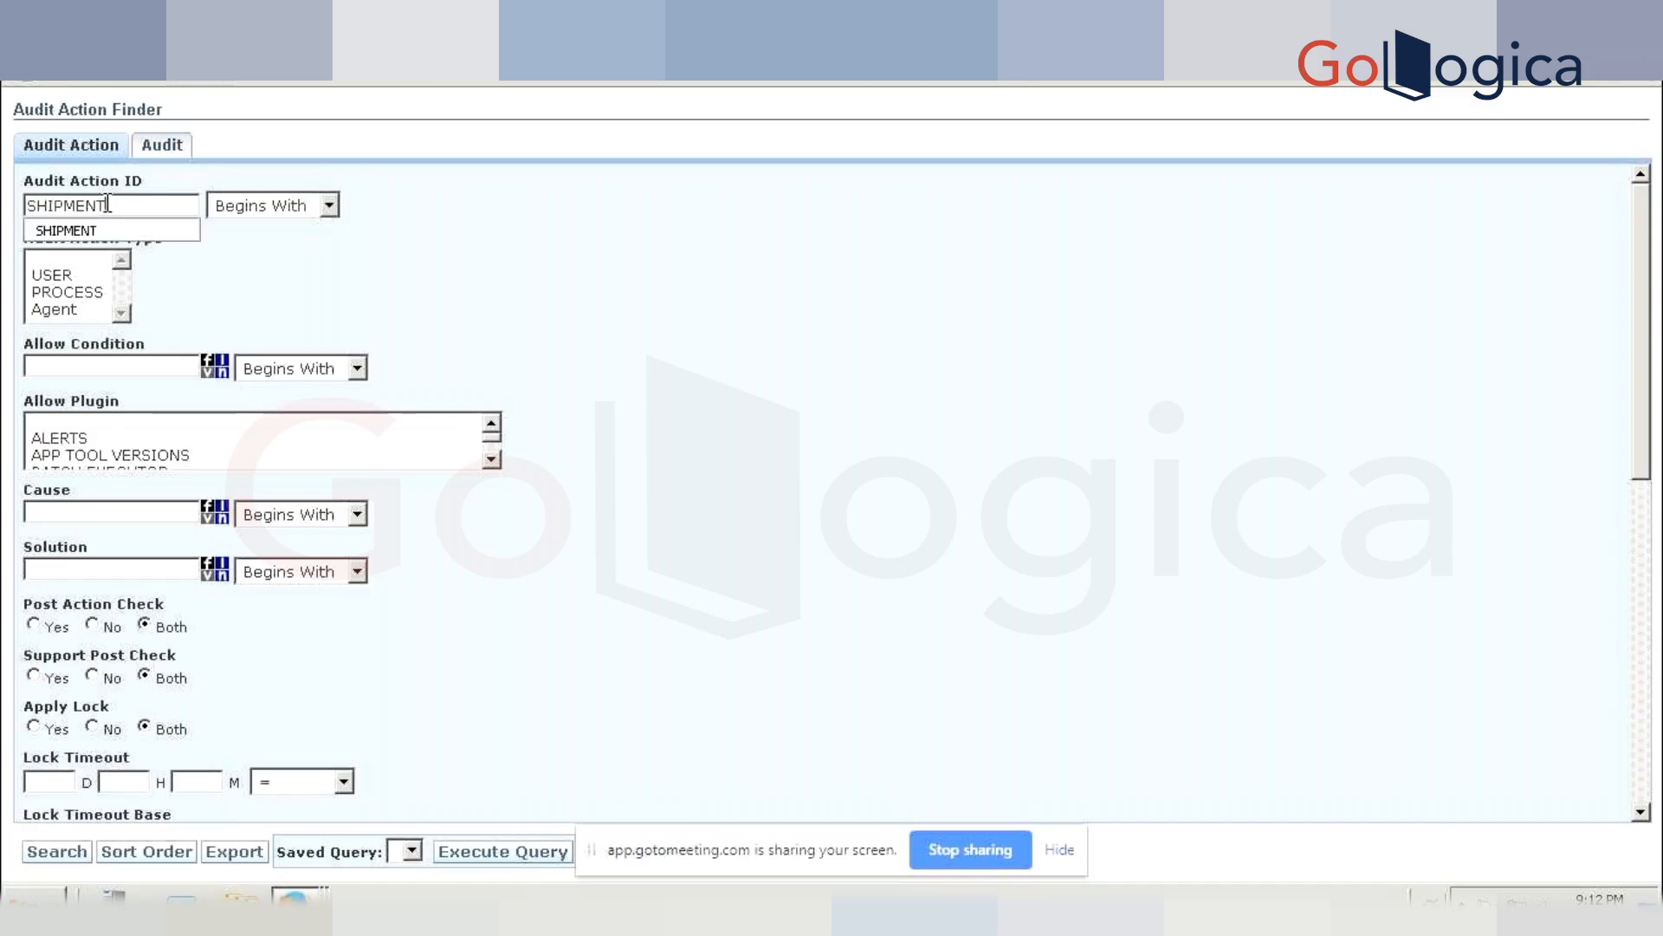
{"action": "key", "text": "Tab"}
{"action": "key", "text": "Down"}
{"action": "key", "text": "Return"}
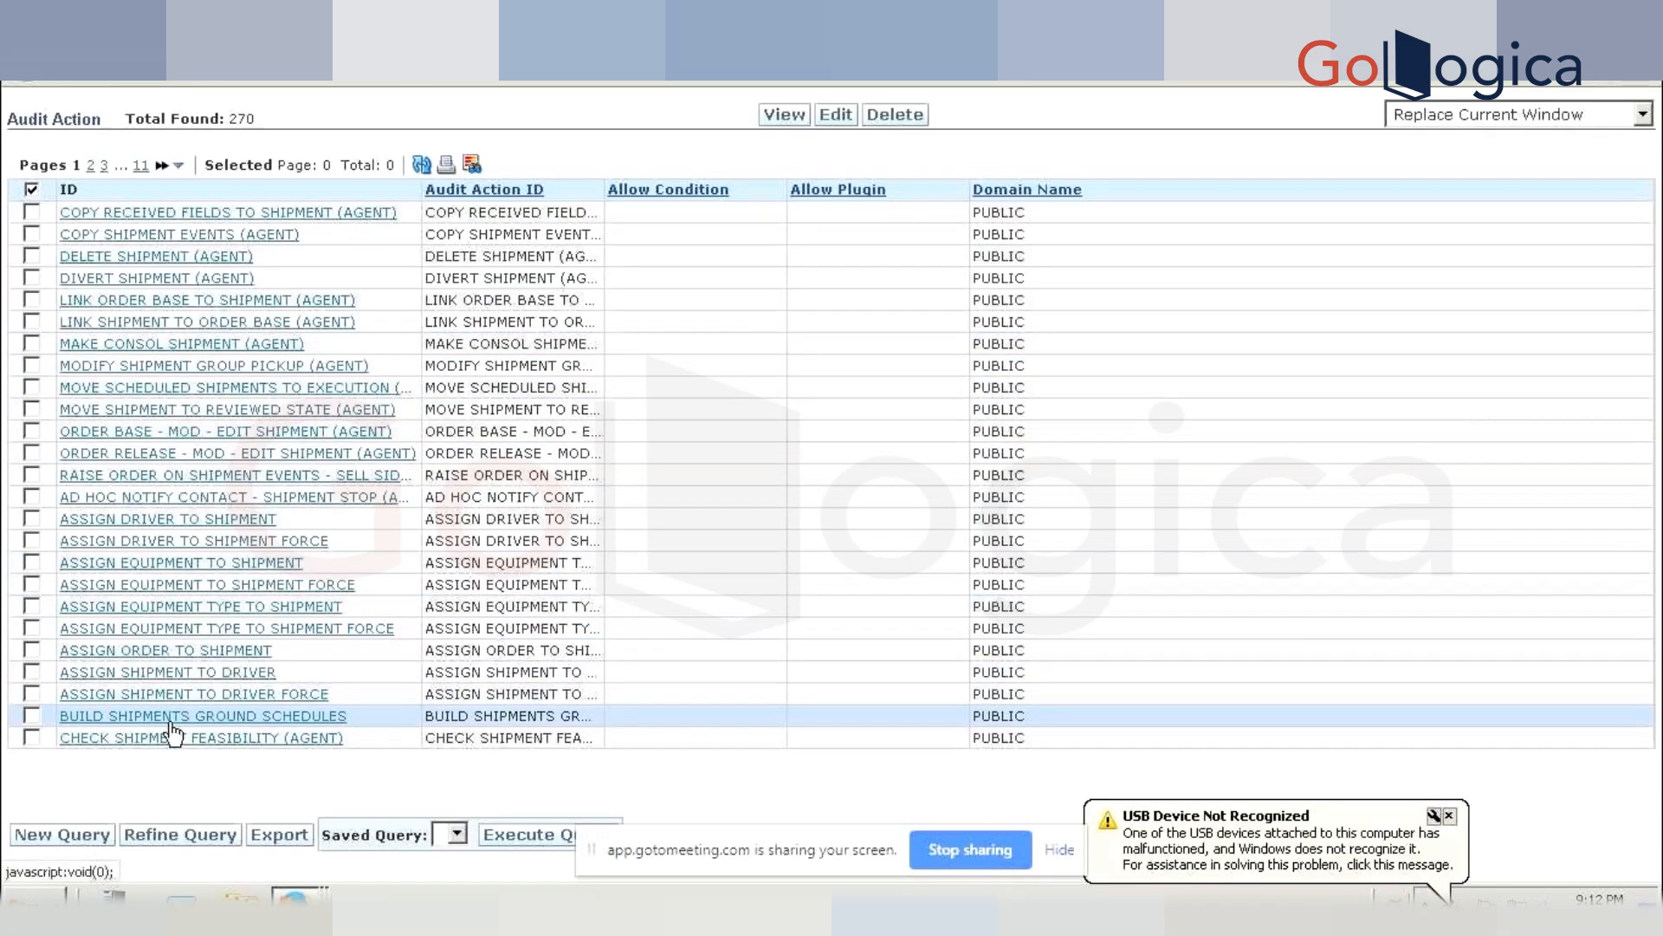
{"action": "left_click", "coordinate": [91, 170]}
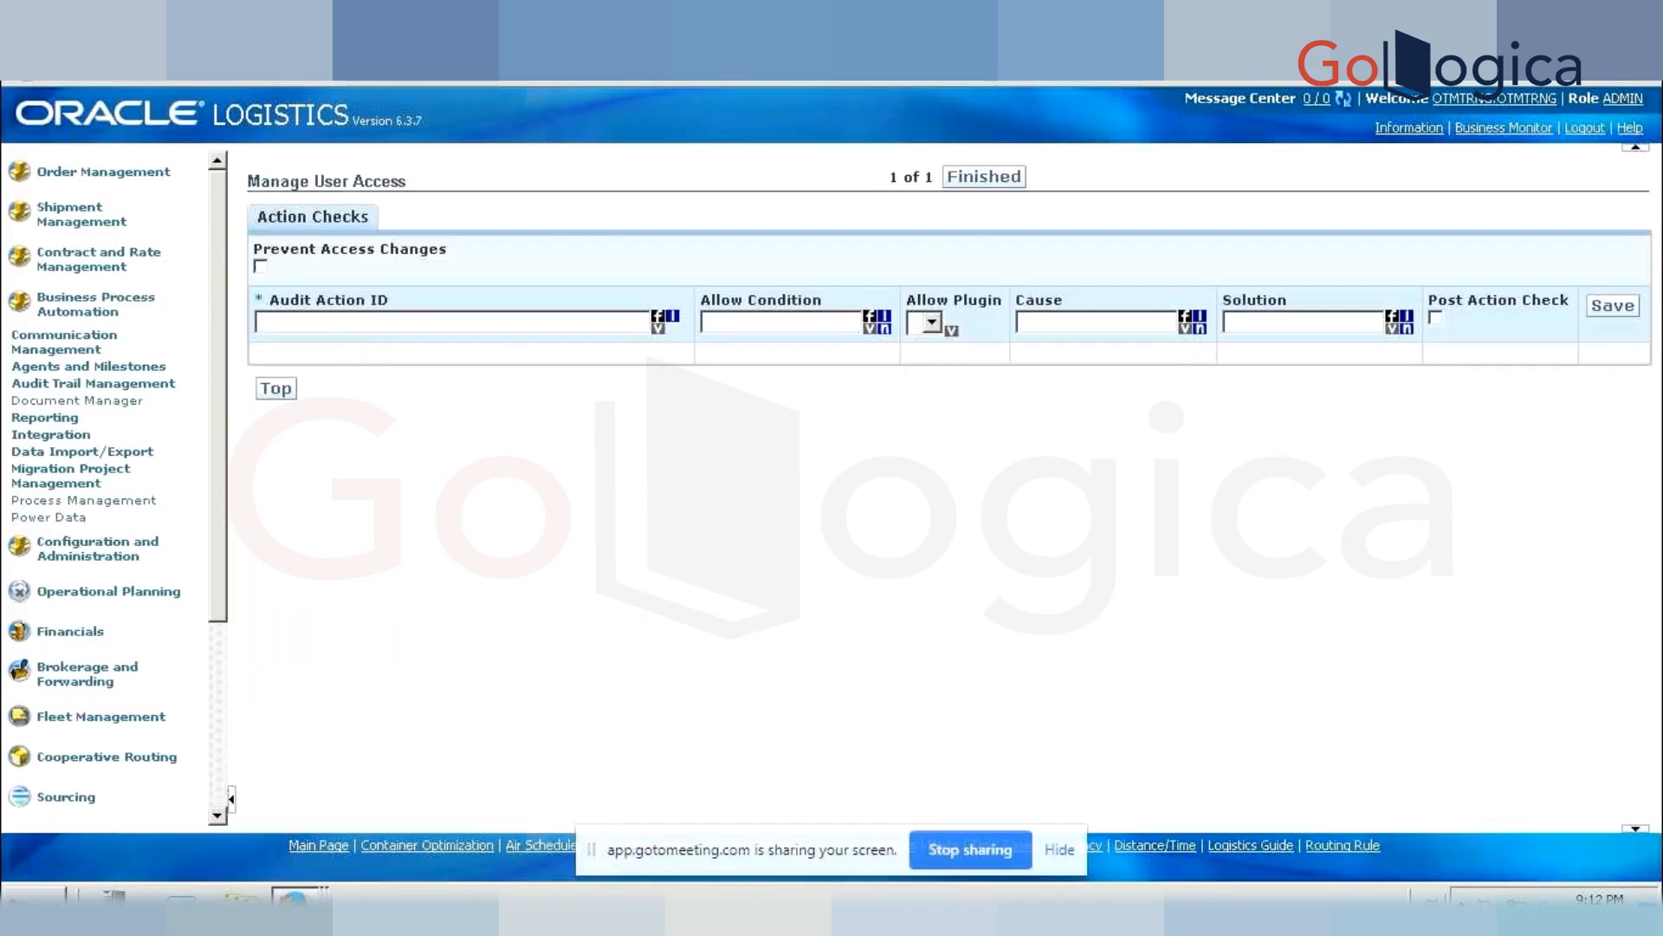
- Select the NOTIFY CONTACT - SHIPMENT STOP (AGENT) audit action in the results and go back to the Action Checks page
{"action": "left_click", "coordinate": [259, 322]}
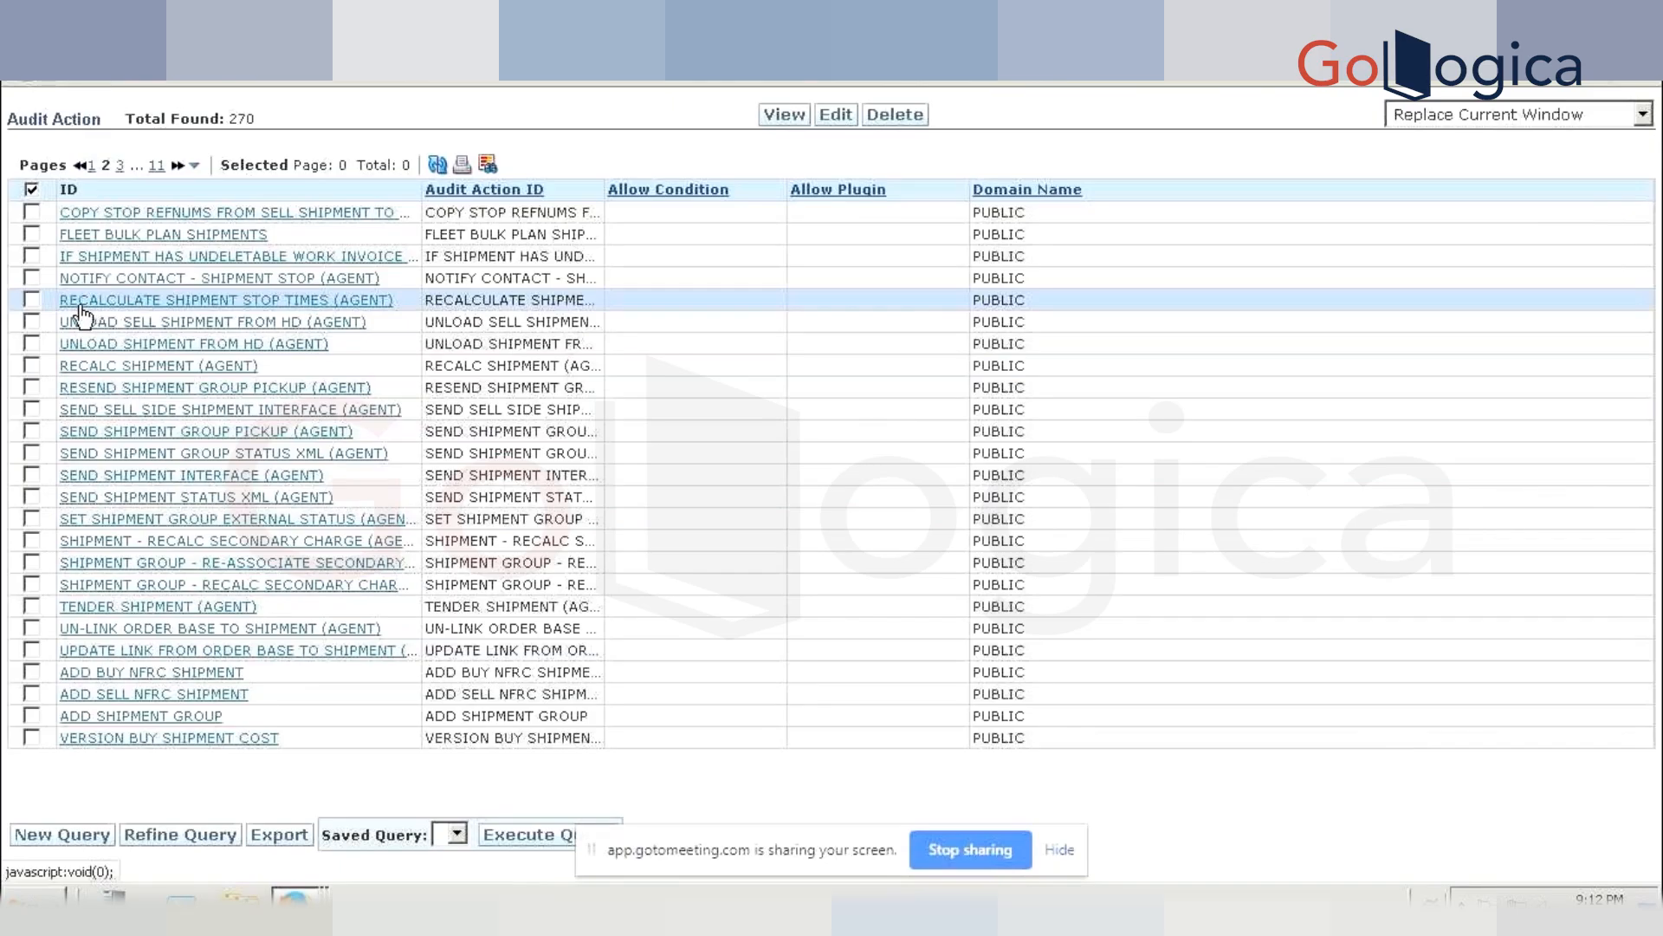
{"action": "left_click", "coordinate": [33, 277]}
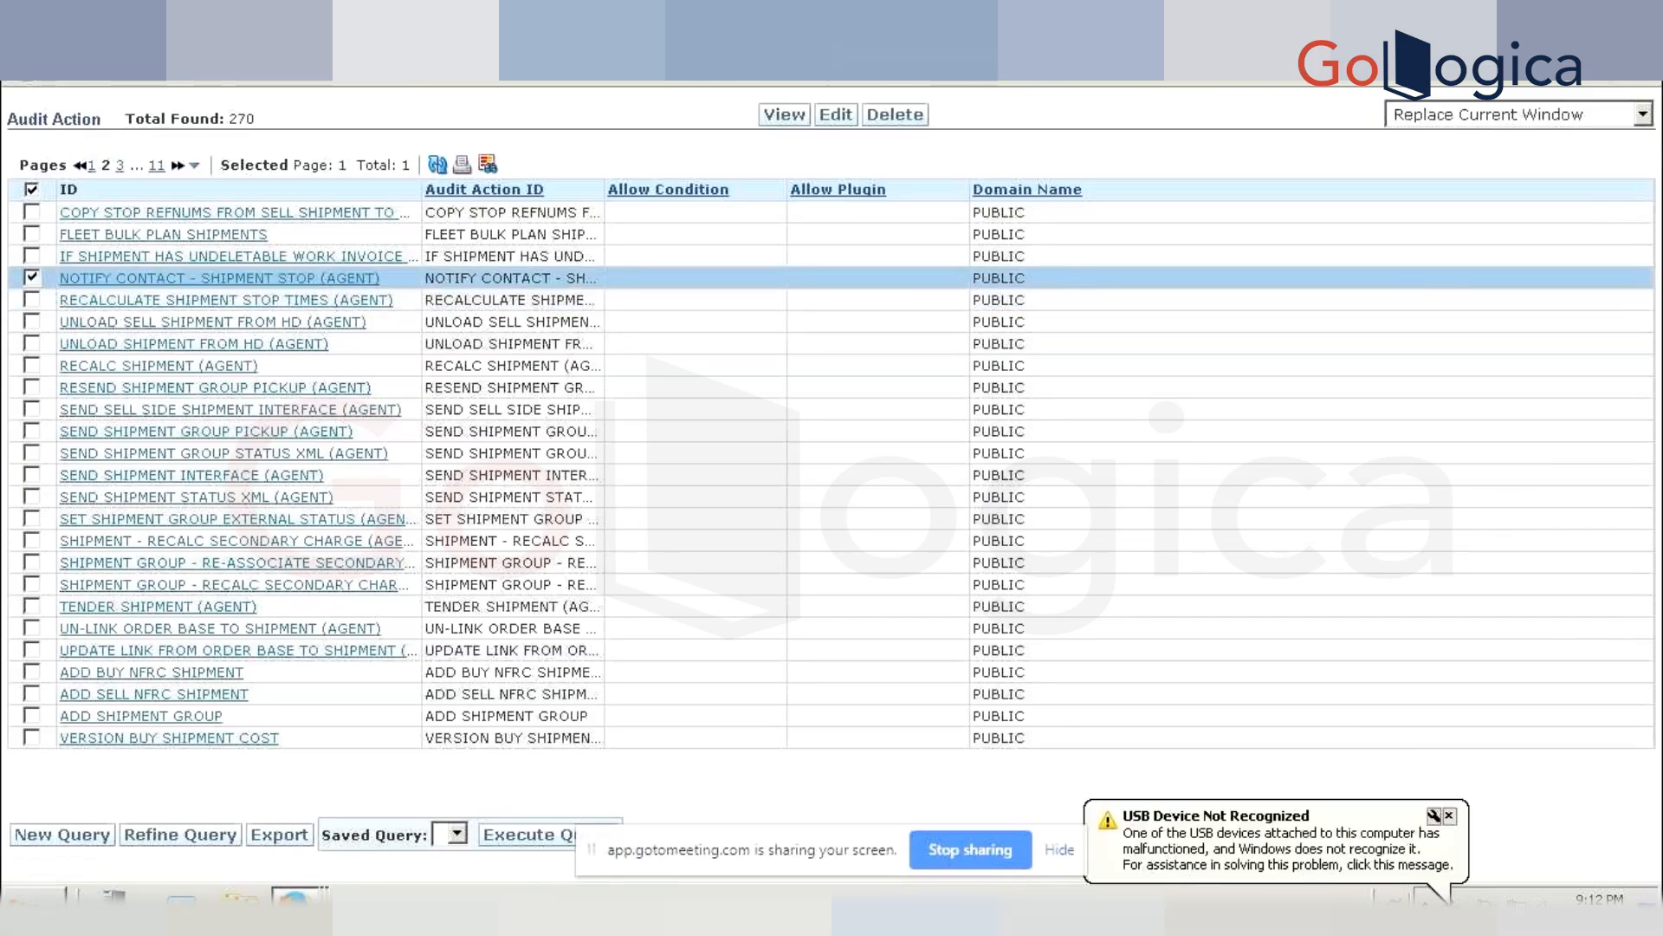
{"action": "left_click", "coordinate": [165, 26]}
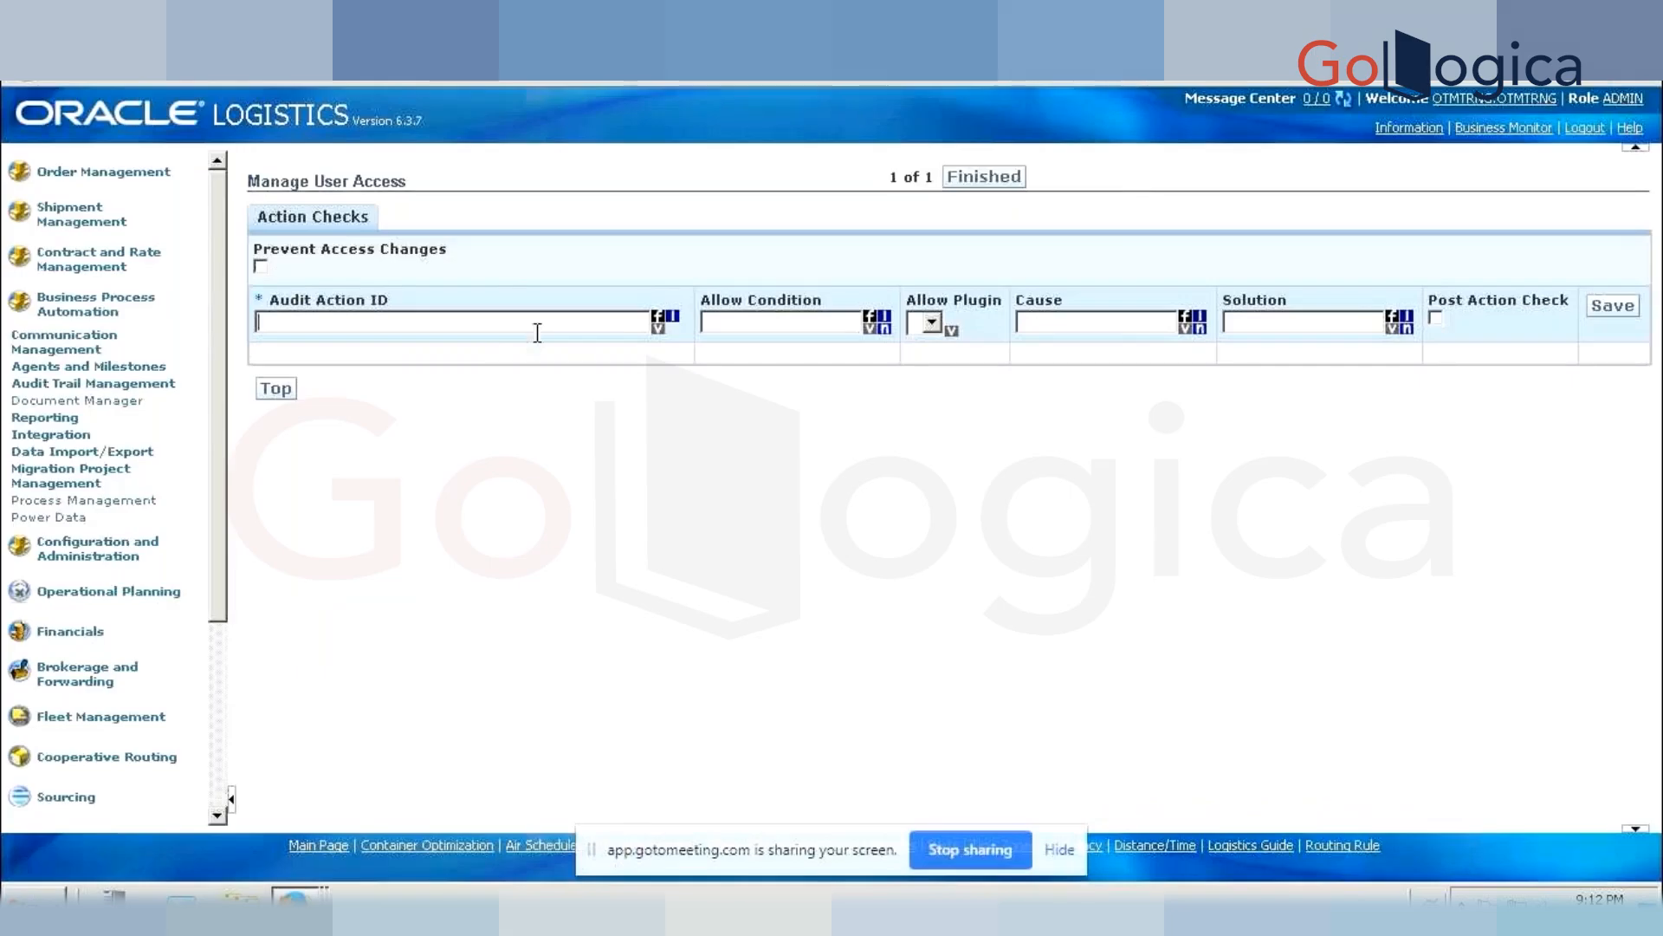
- Open a new saved condition for Allow Condition, choose SHIP UNIT as its object type and close the form without saving
{"action": "left_click", "coordinate": [867, 333]}
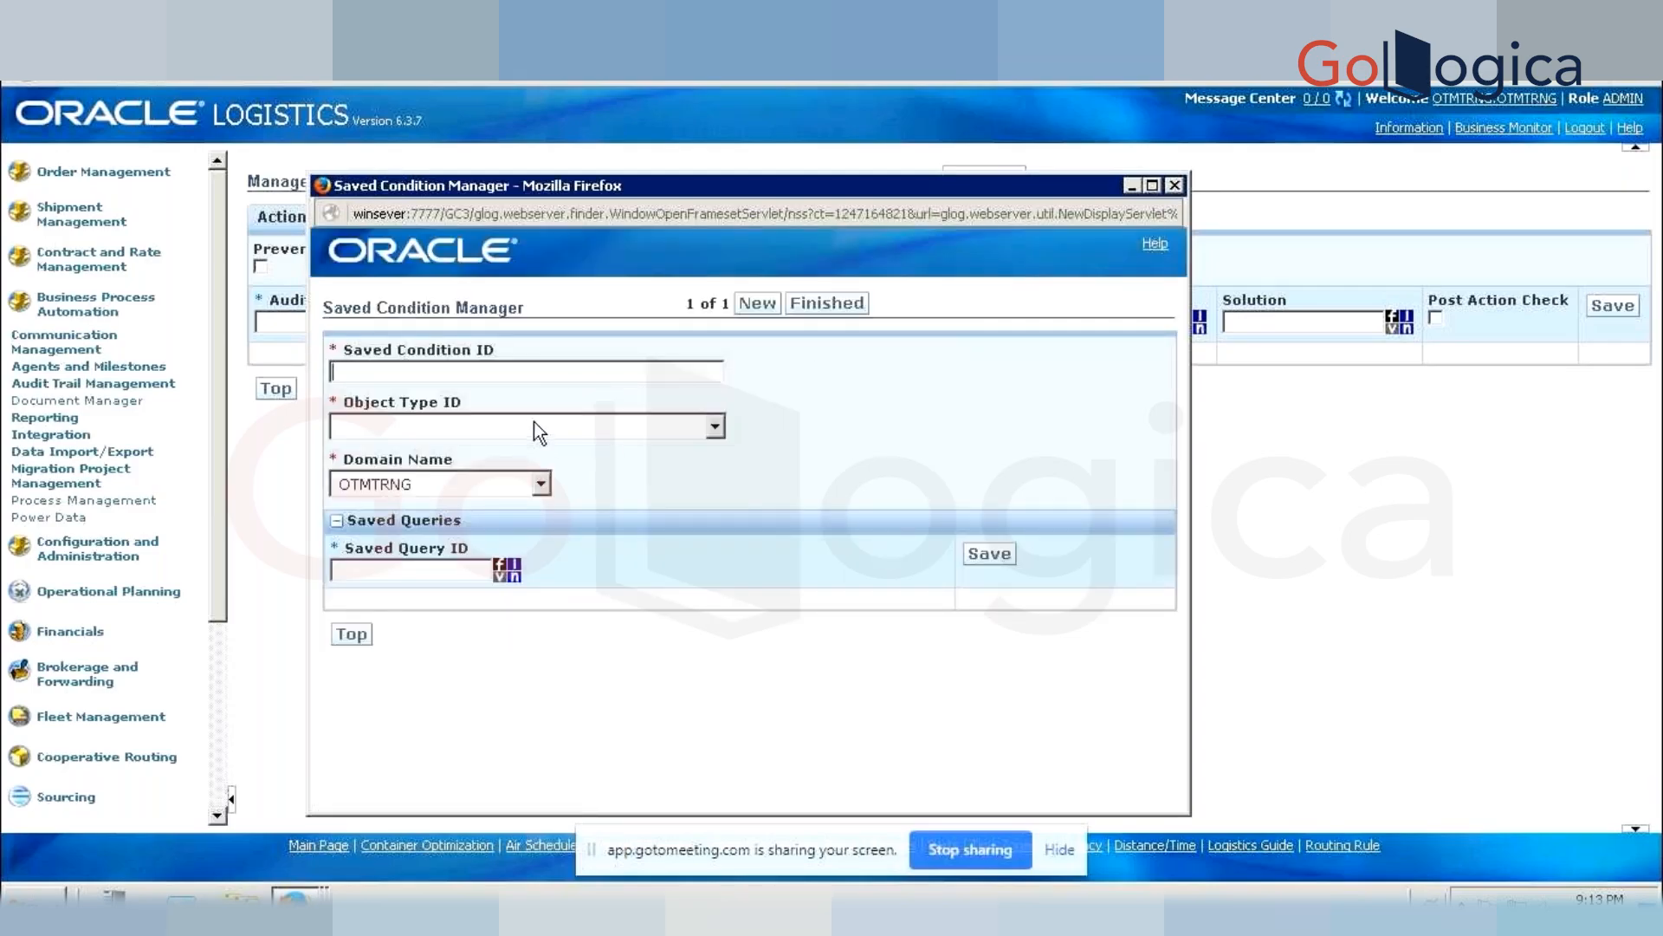
{"action": "left_click", "coordinate": [556, 433]}
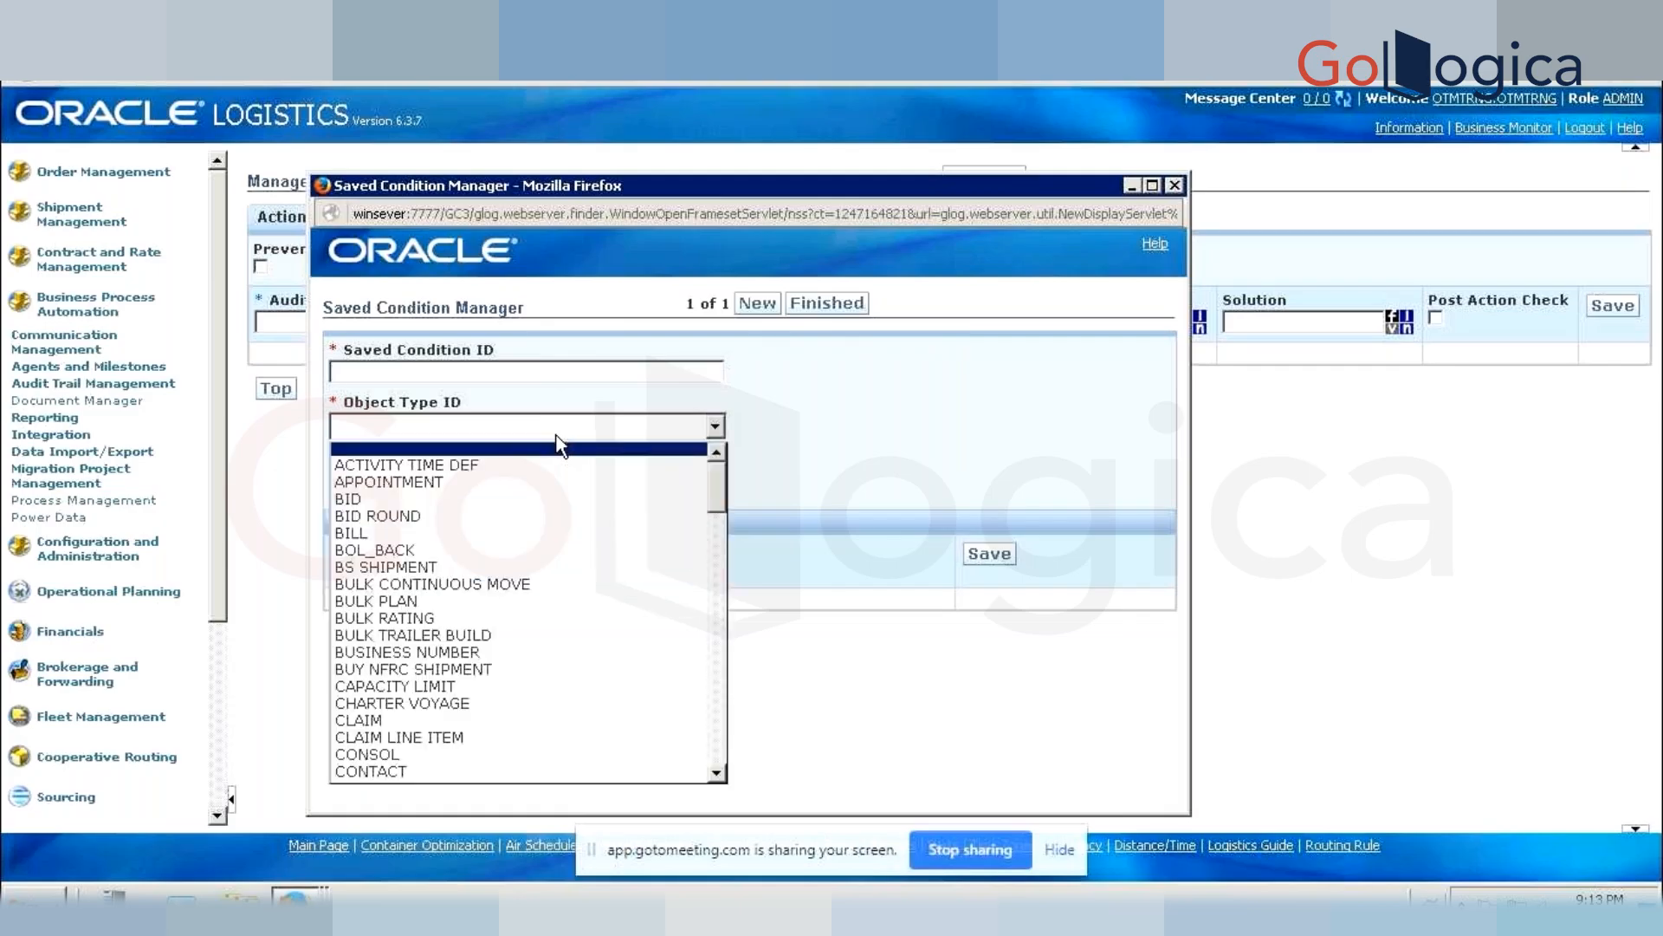
{"action": "type", "text": "sh"}
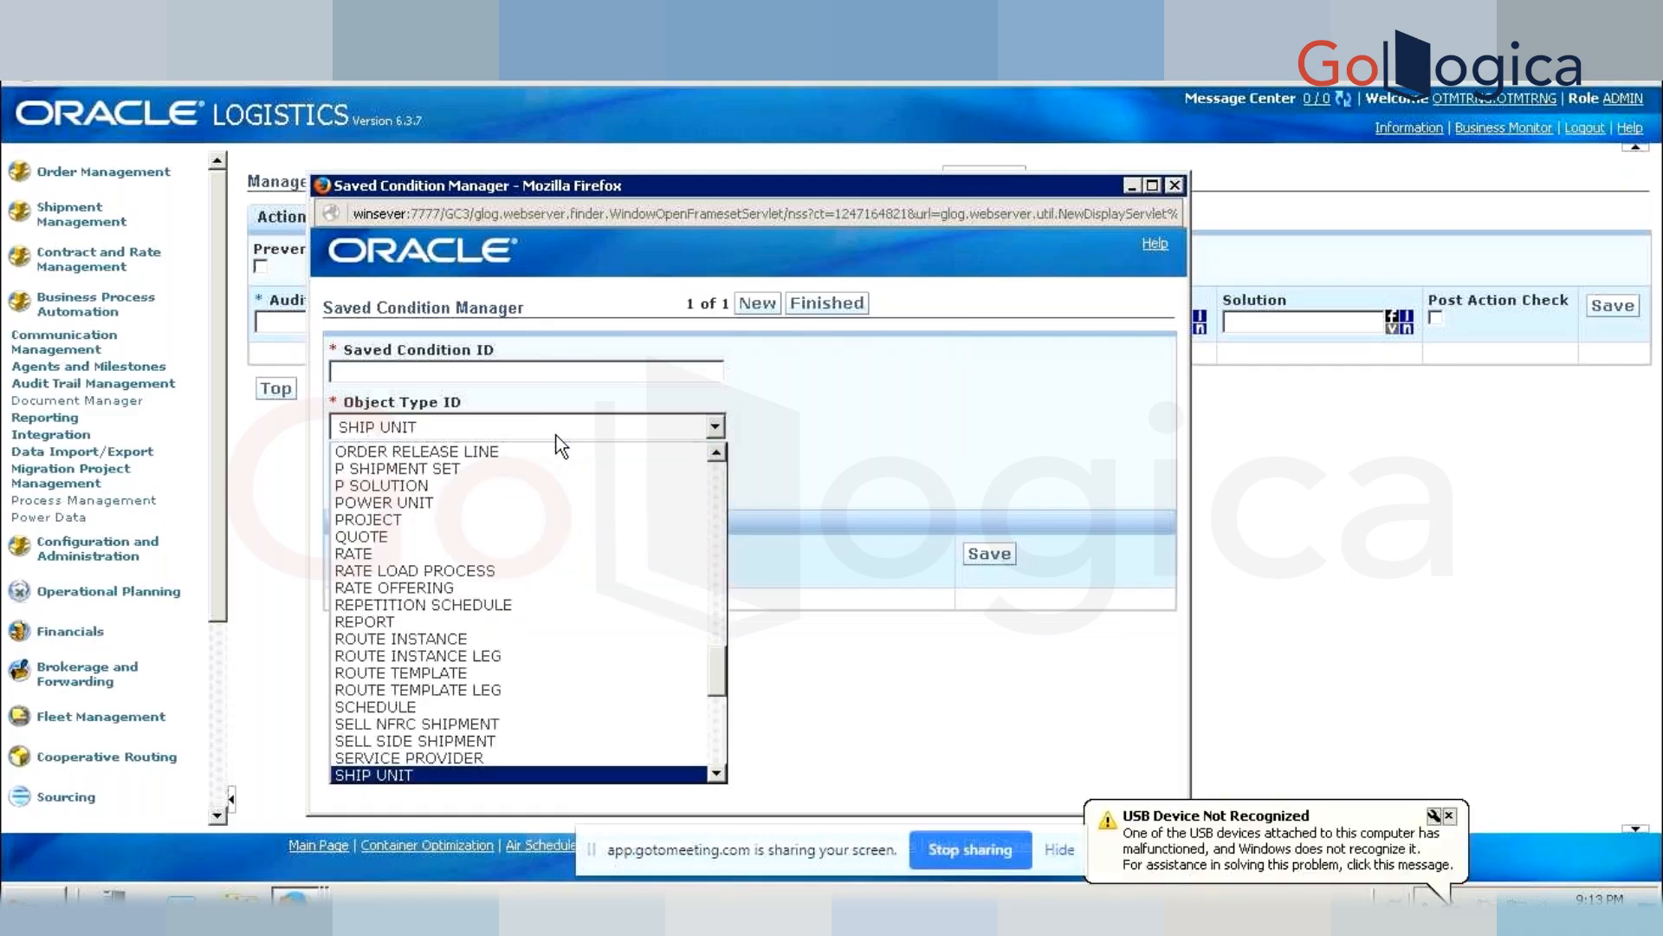
{"action": "key", "text": "Return"}
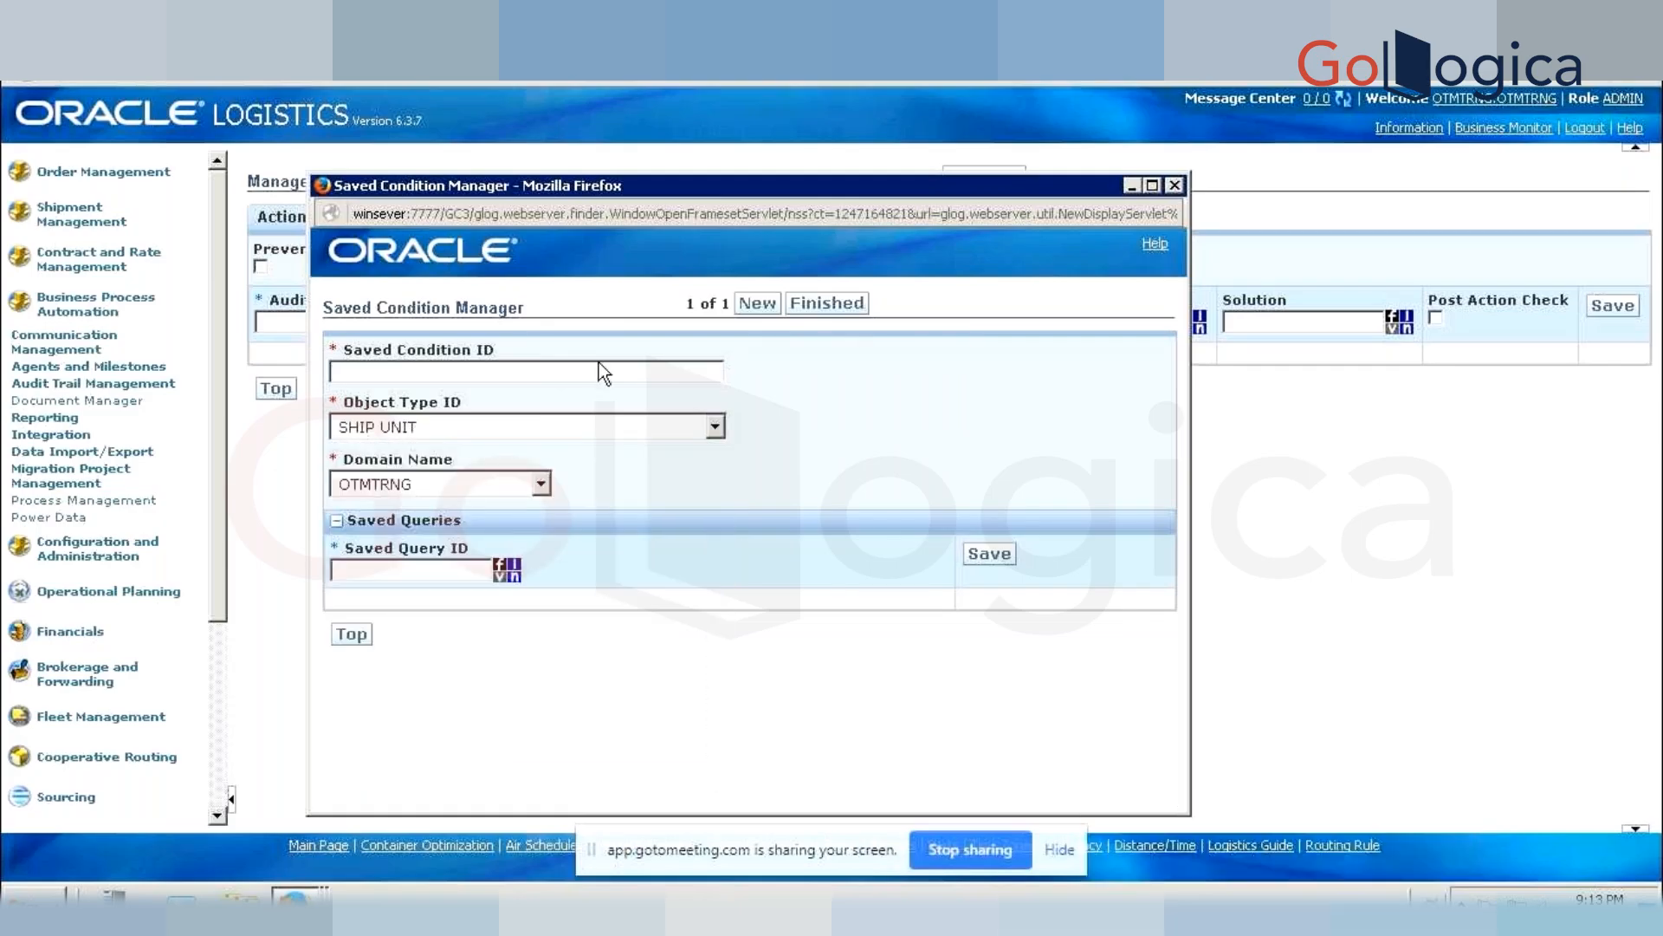
{"action": "left_click", "coordinate": [1178, 183]}
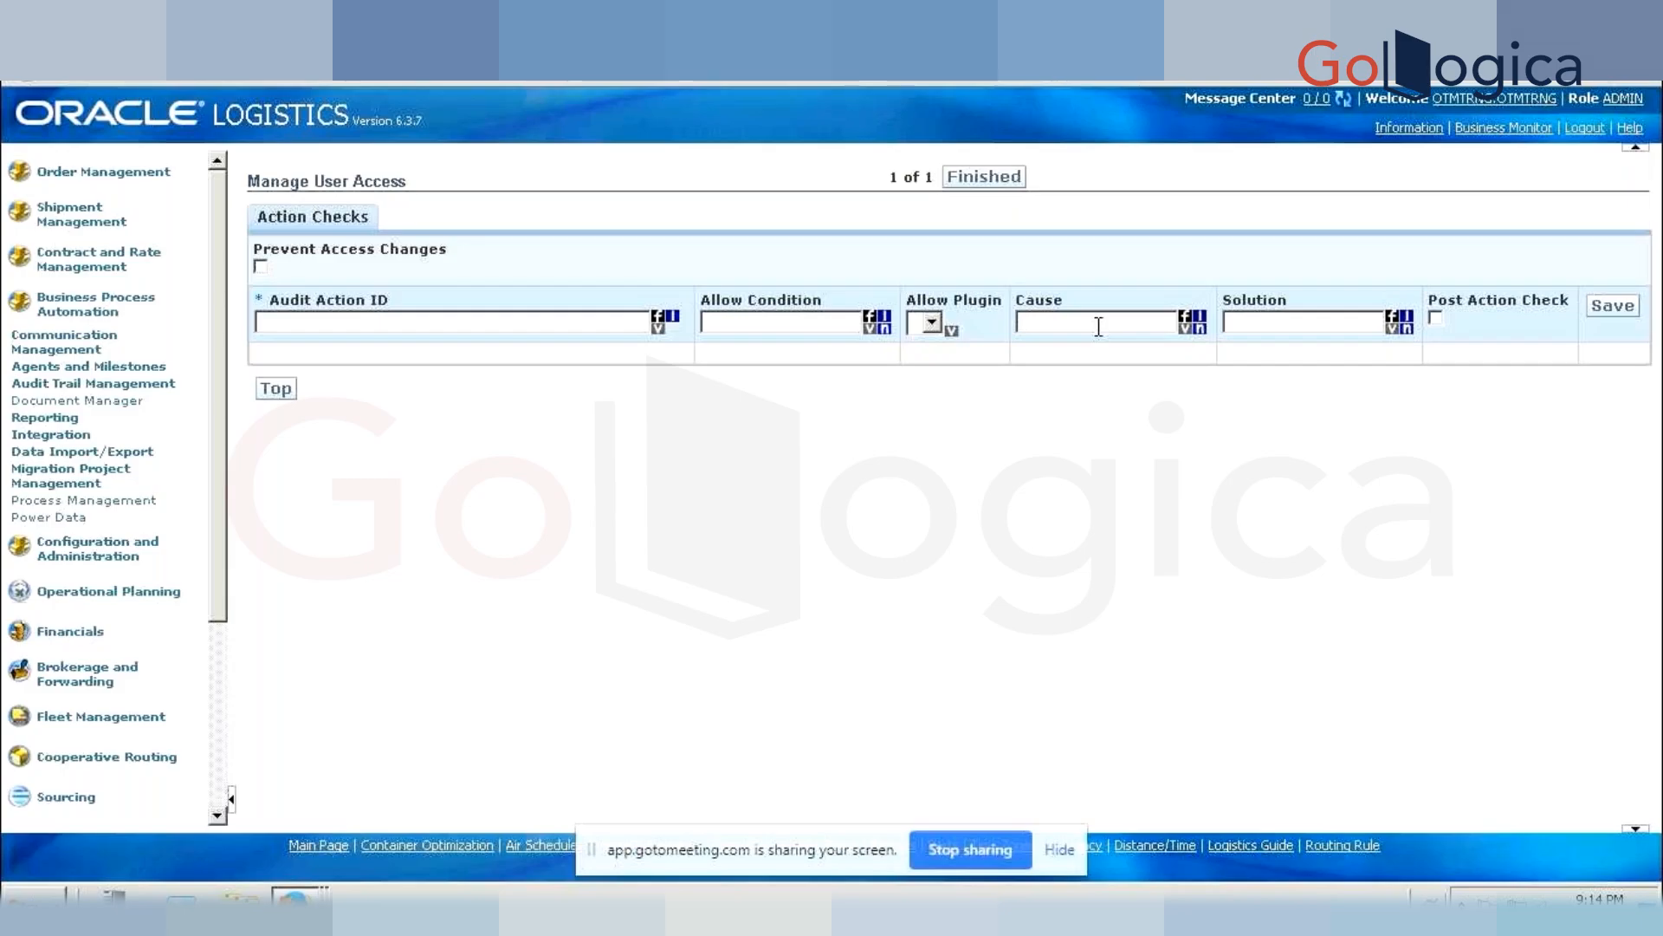
- Examine the Allow Plugin choices and the Cause and Solution fields of the action check
{"action": "left_click", "coordinate": [928, 322]}
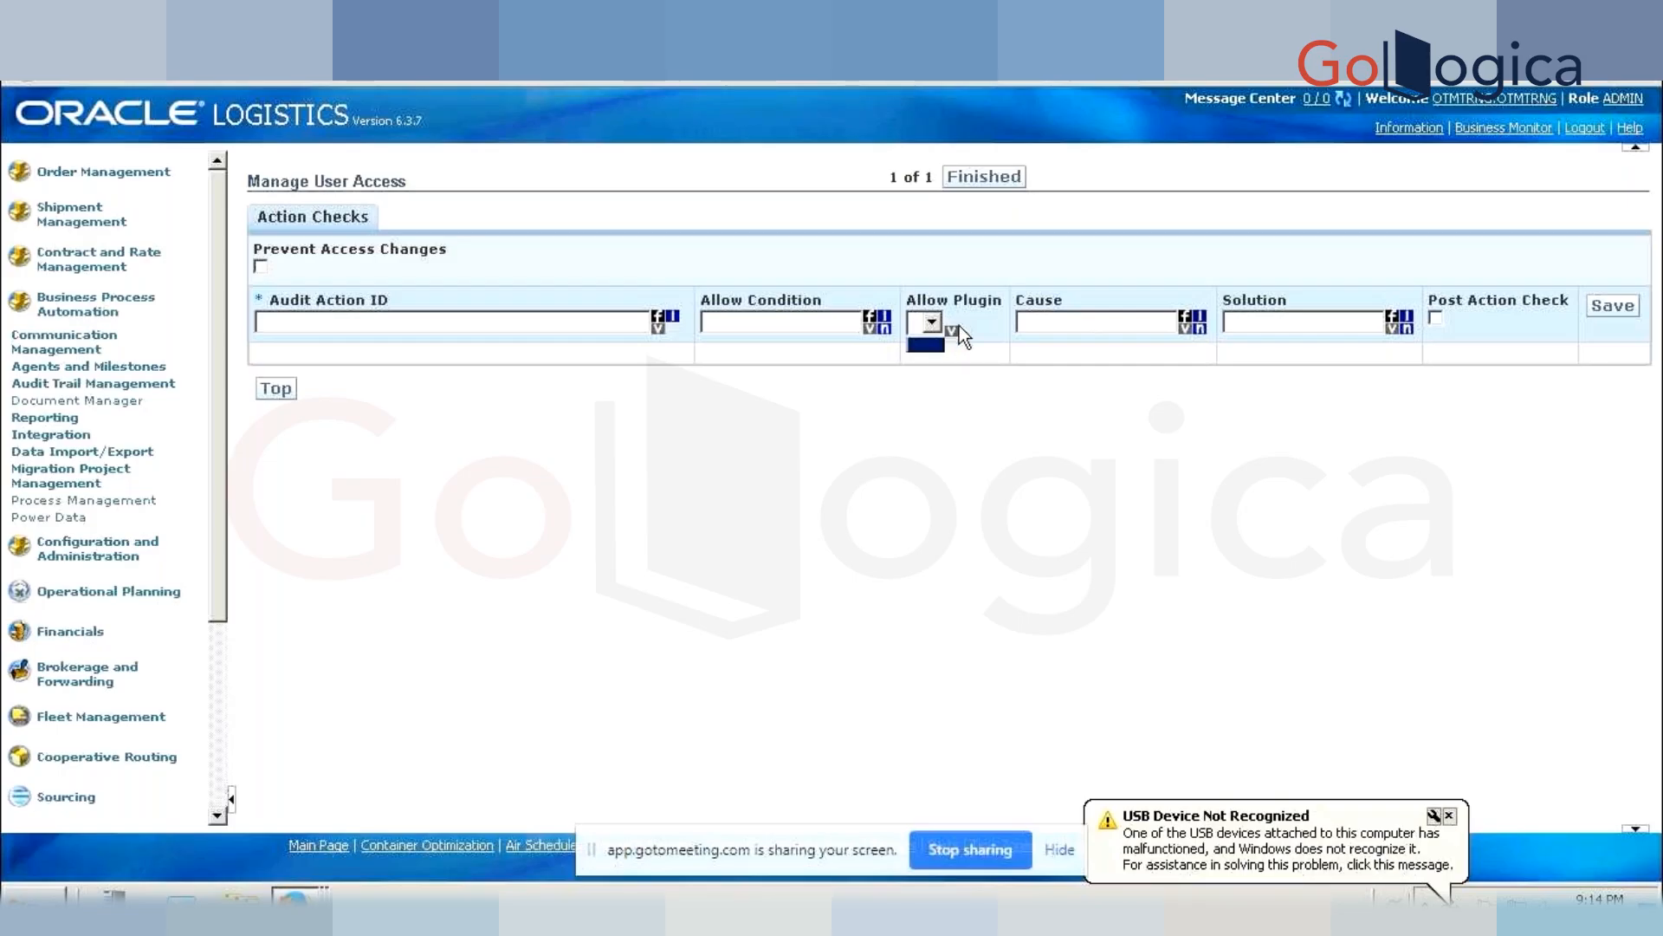
{"action": "left_click", "coordinate": [968, 324]}
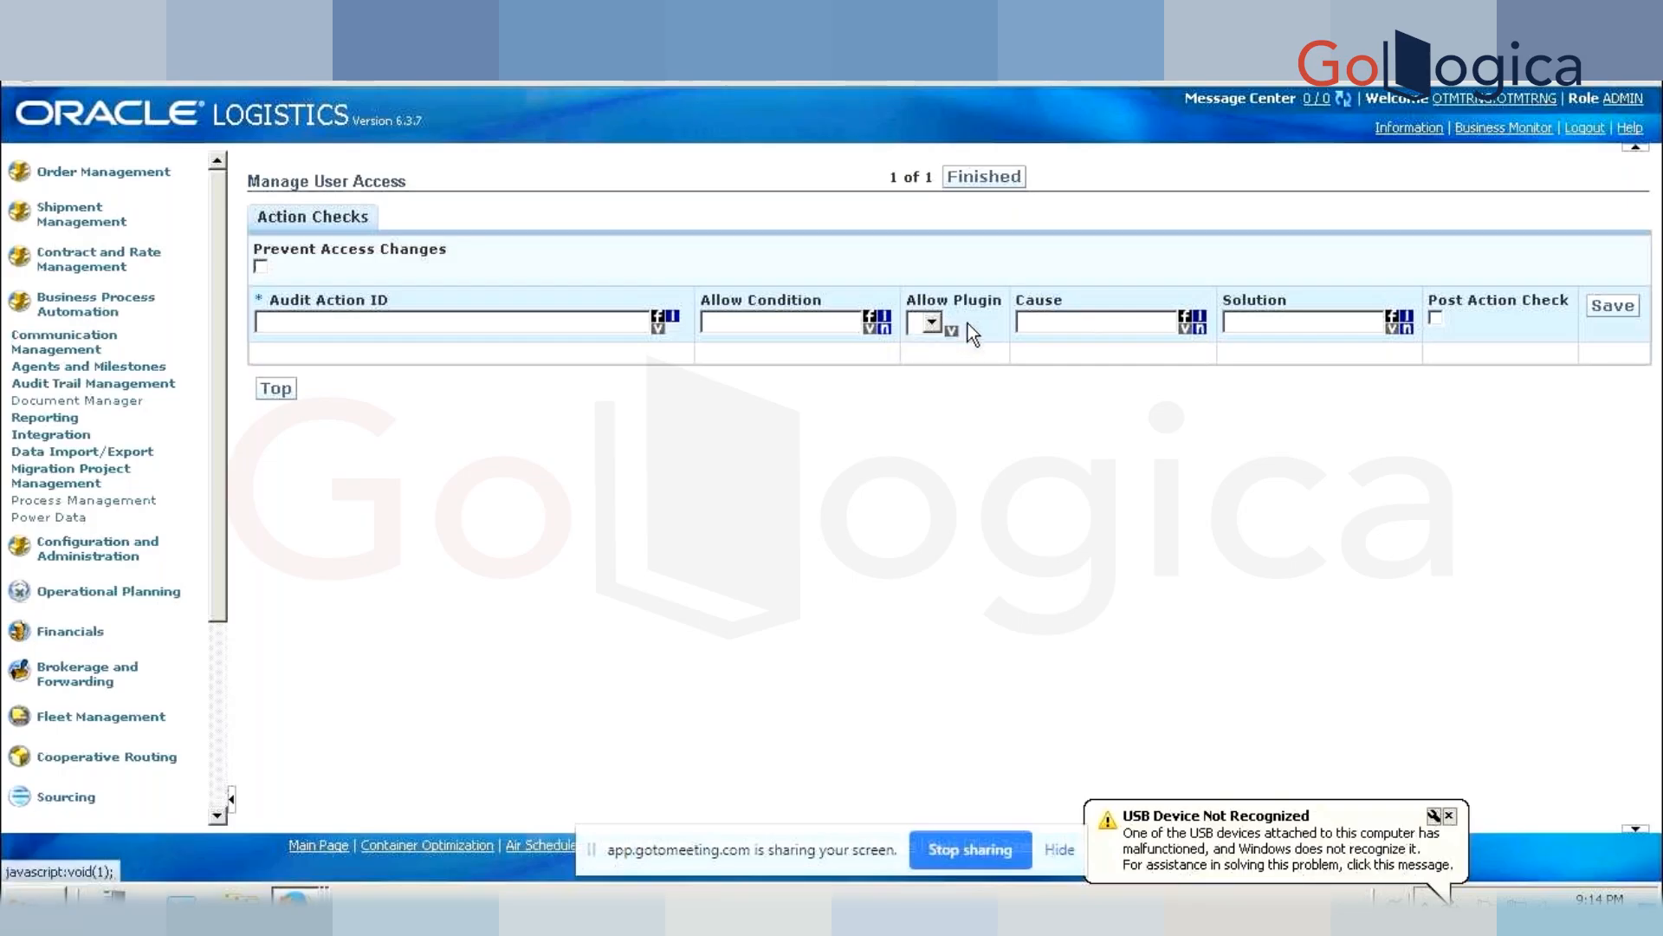
{"action": "left_click", "coordinate": [1046, 327]}
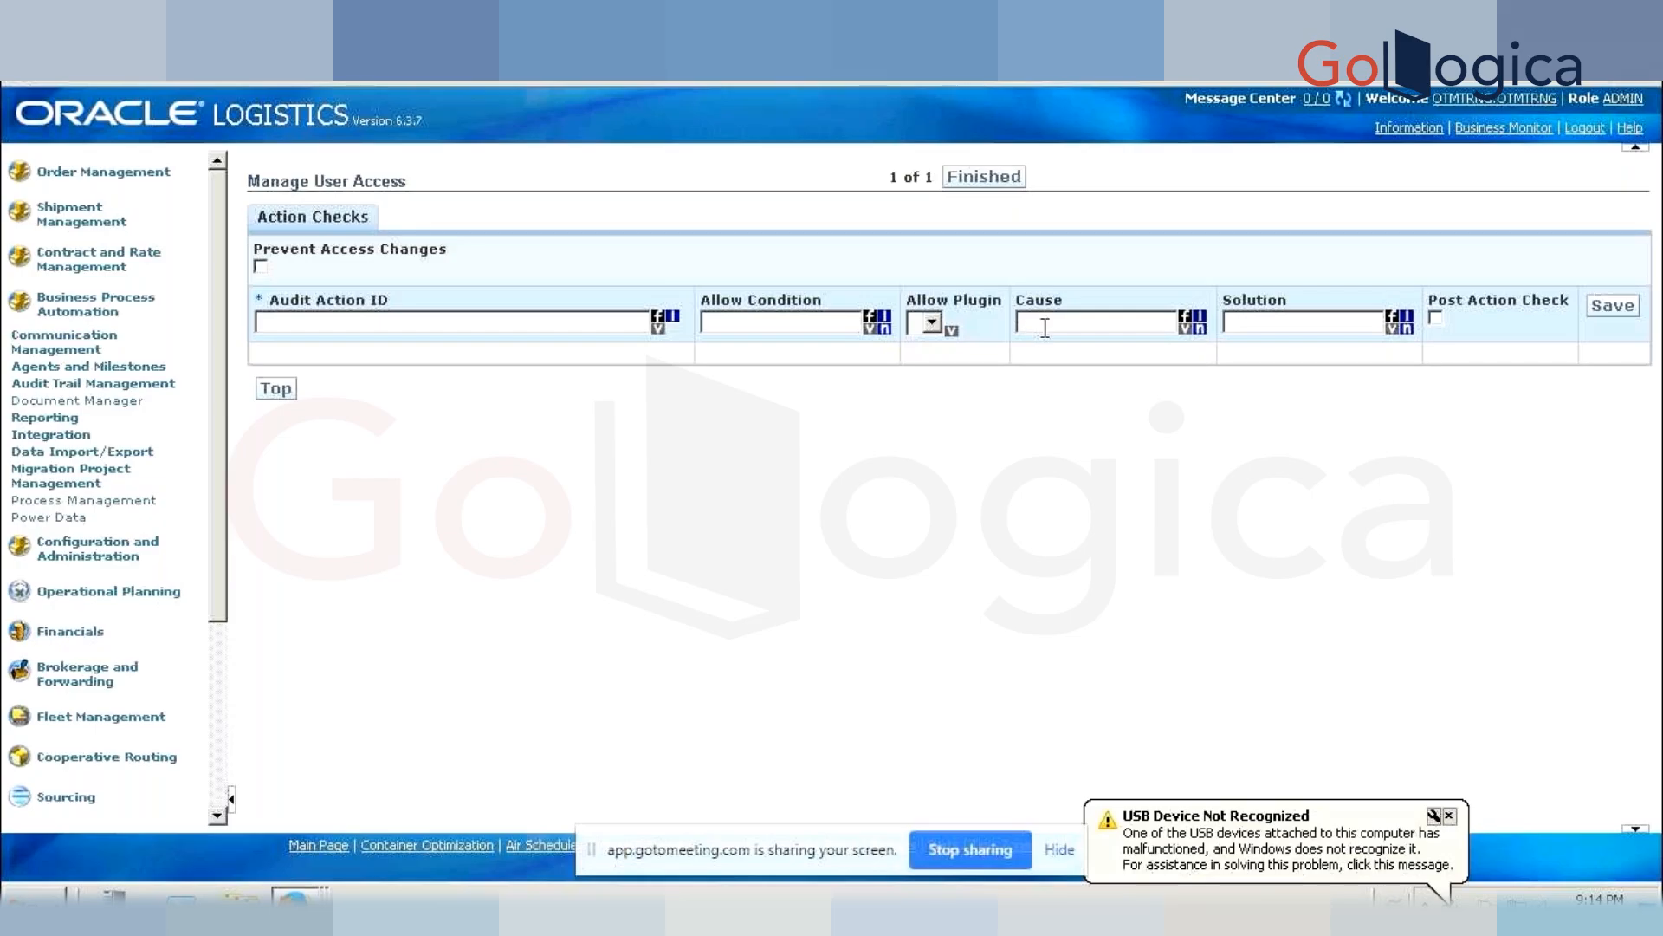
{"action": "left_click", "coordinate": [1045, 326]}
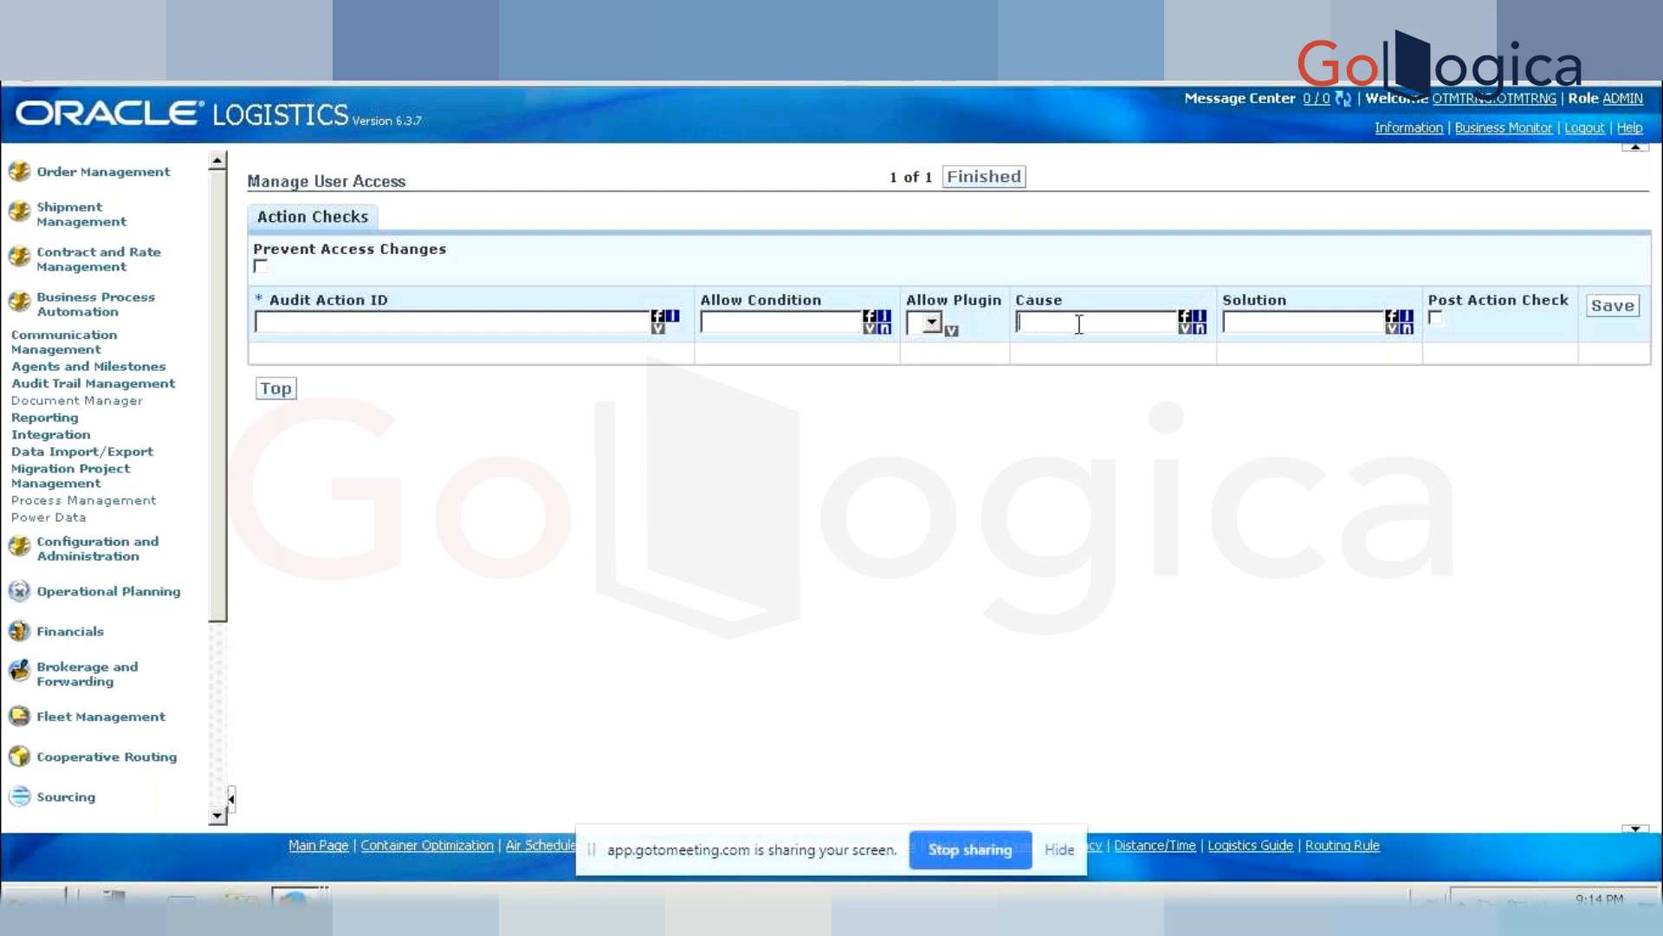
{"action": "left_click", "coordinate": [1282, 322]}
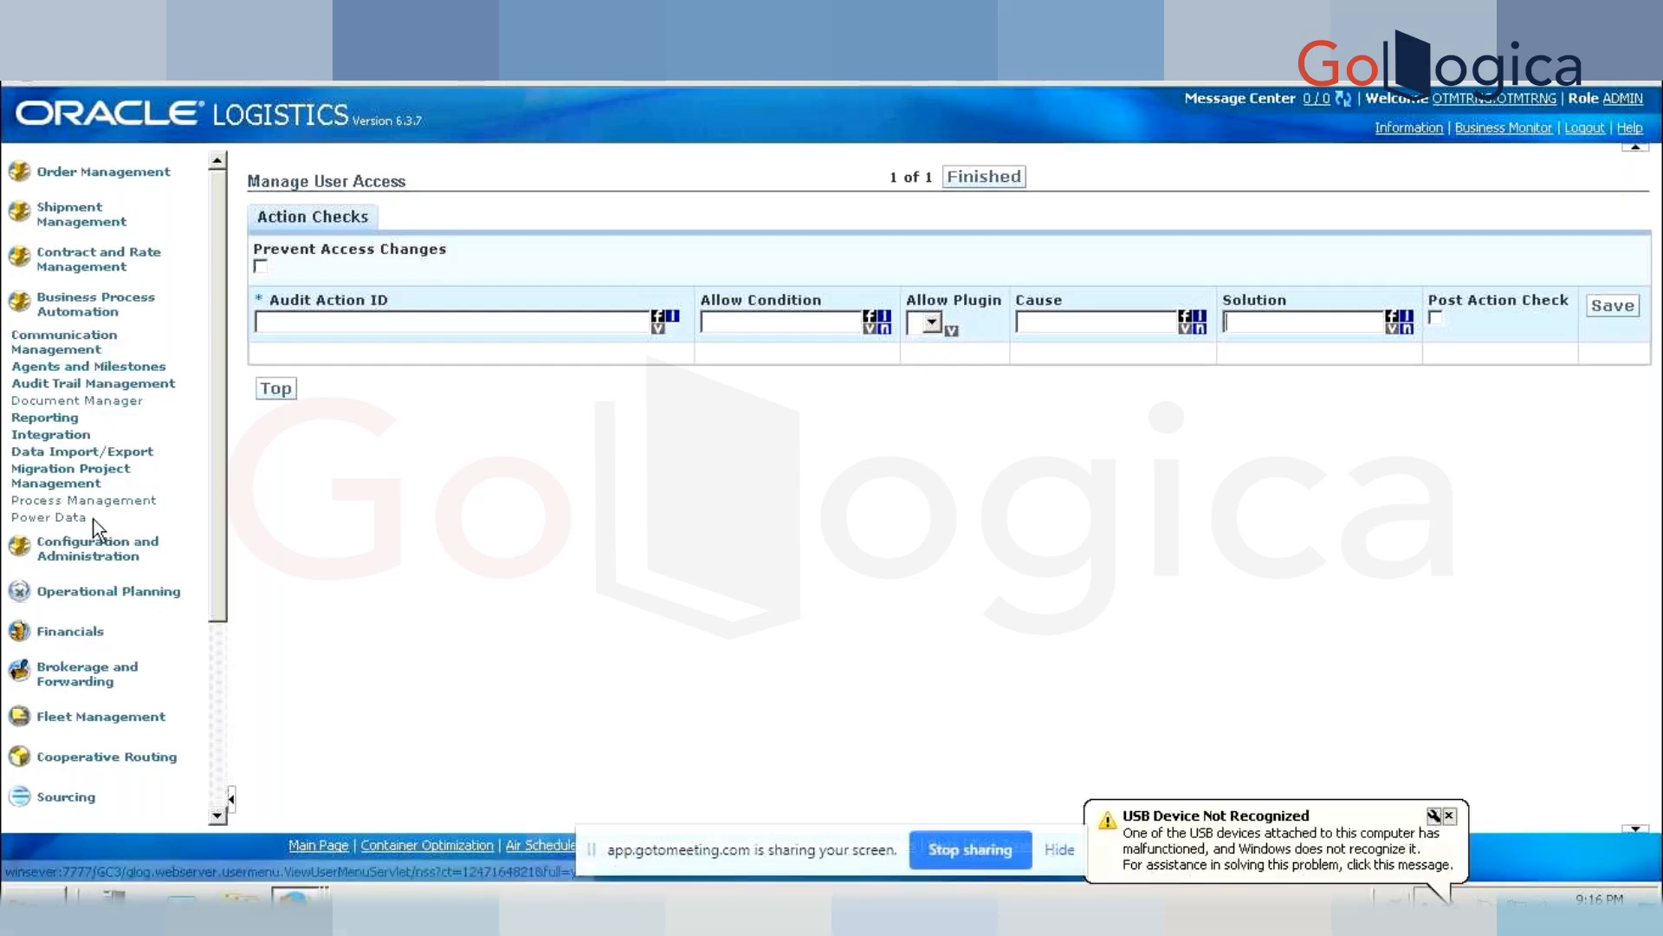
- Reopen Manage User Access from User Configuration and review the user ID and user role ID fields for Action Checks
{"action": "left_click", "coordinate": [91, 545]}
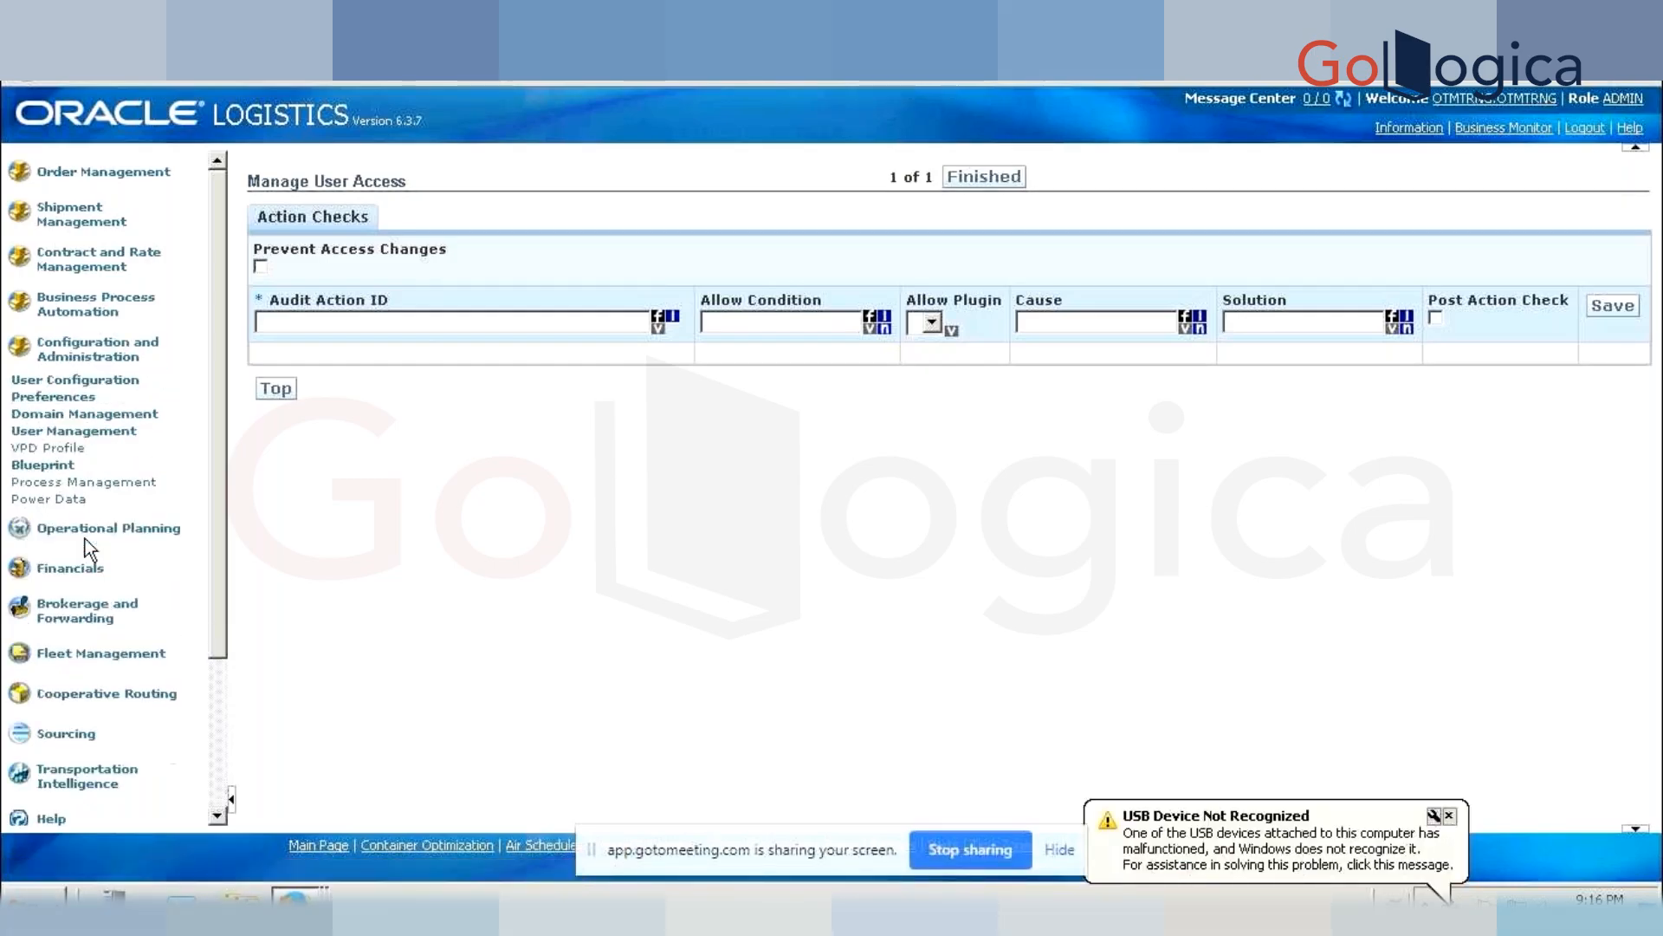
{"action": "left_click", "coordinate": [70, 381]}
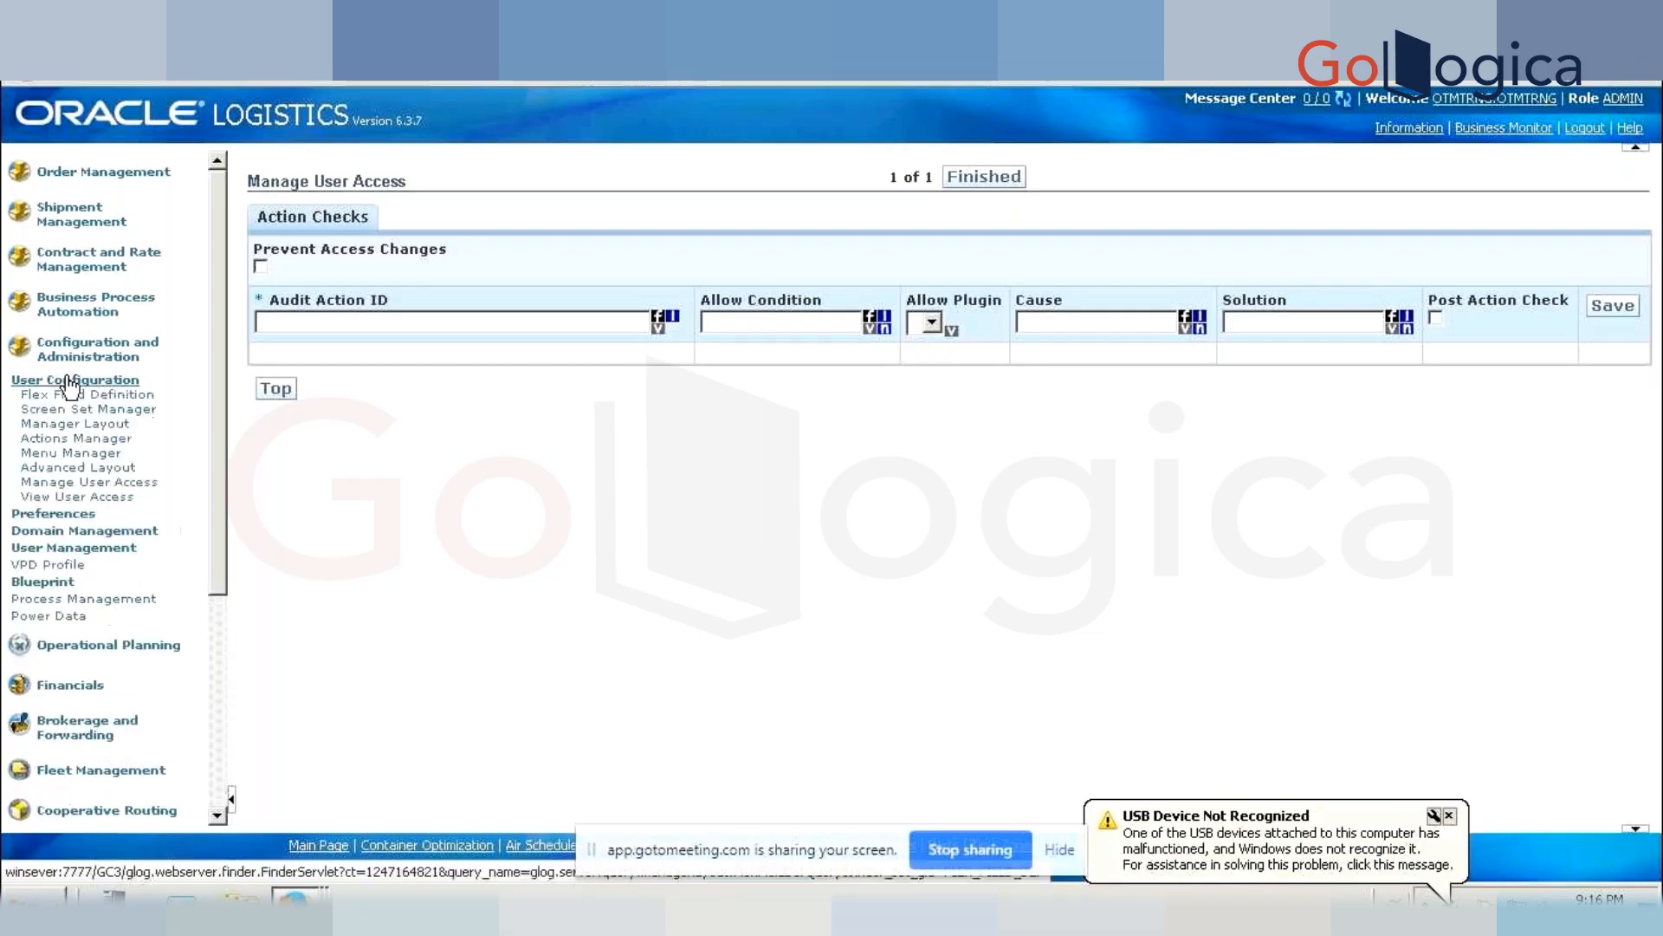
{"action": "left_click", "coordinate": [82, 485]}
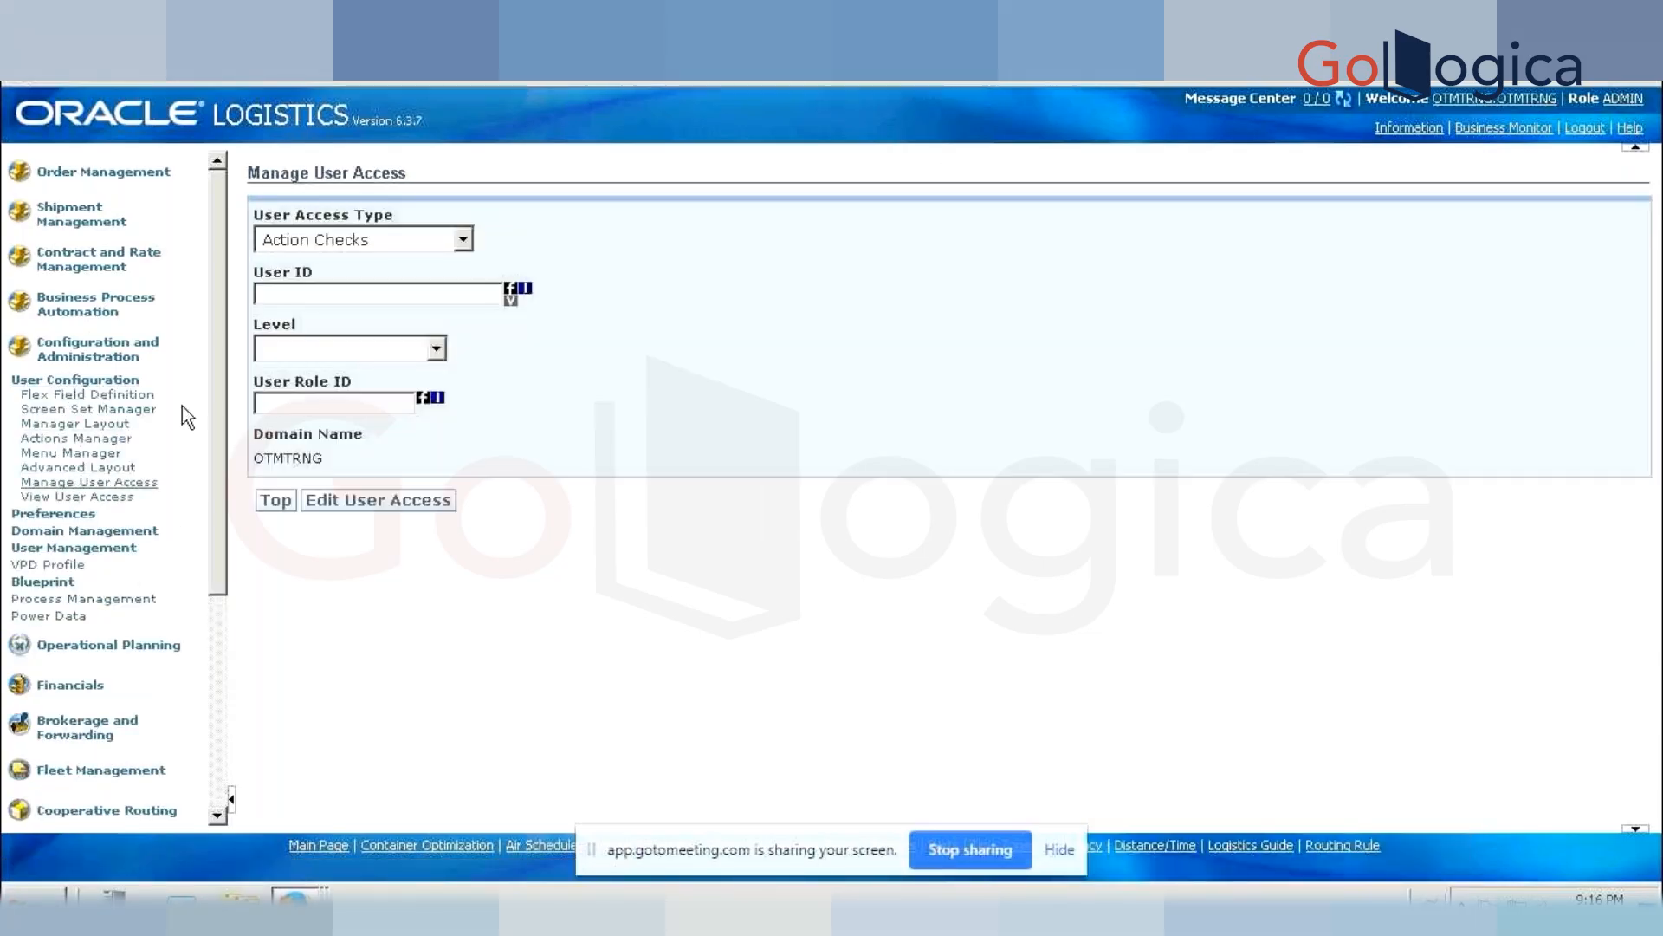
{"action": "left_click", "coordinate": [333, 292]}
{"action": "left_click", "coordinate": [342, 401]}
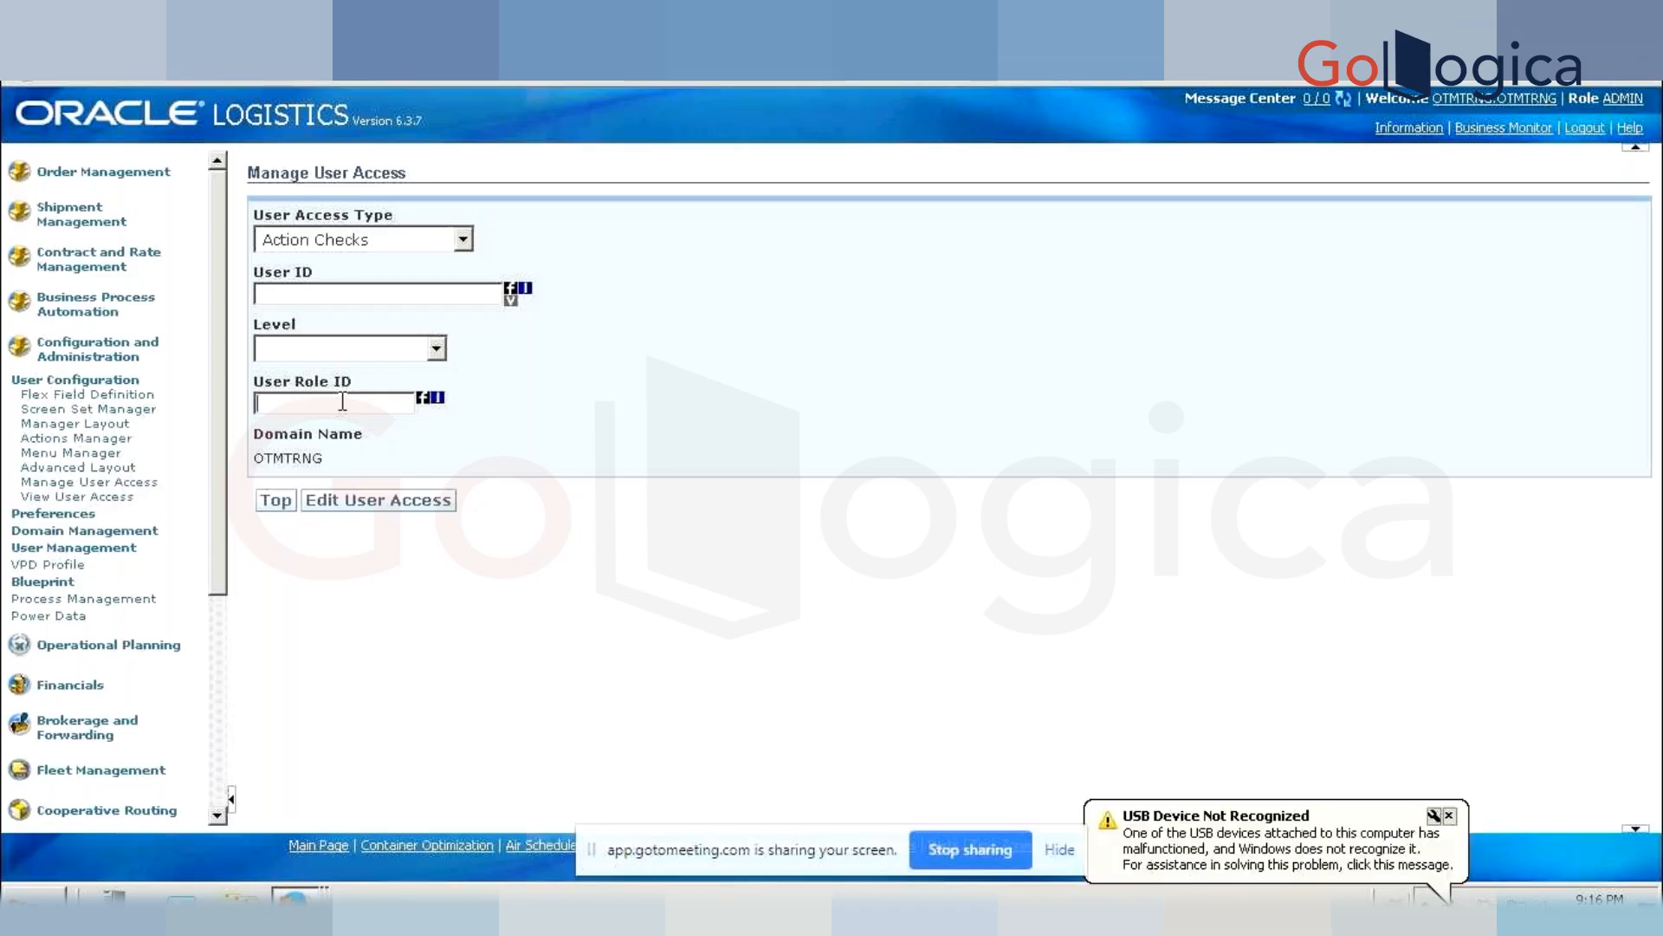
{"action": "left_click", "coordinate": [342, 401]}
- Create a new flex field definition from User Configuration and set its table name to SHIPMENT
{"action": "left_click", "coordinate": [107, 396]}
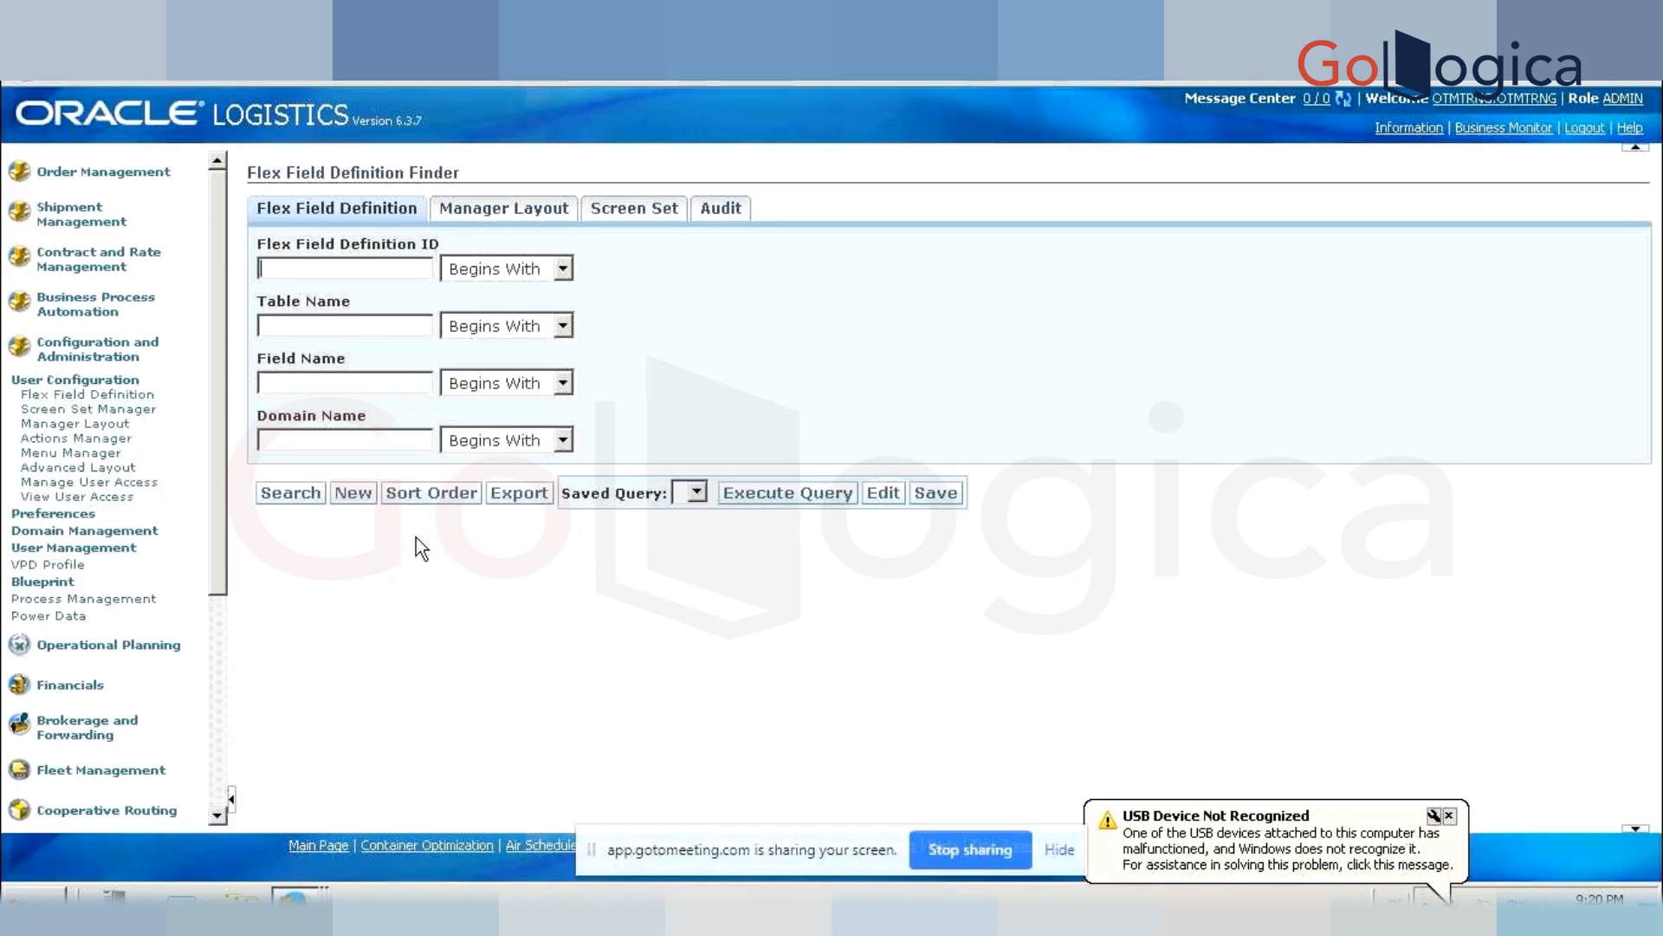
{"action": "left_click", "coordinate": [350, 493]}
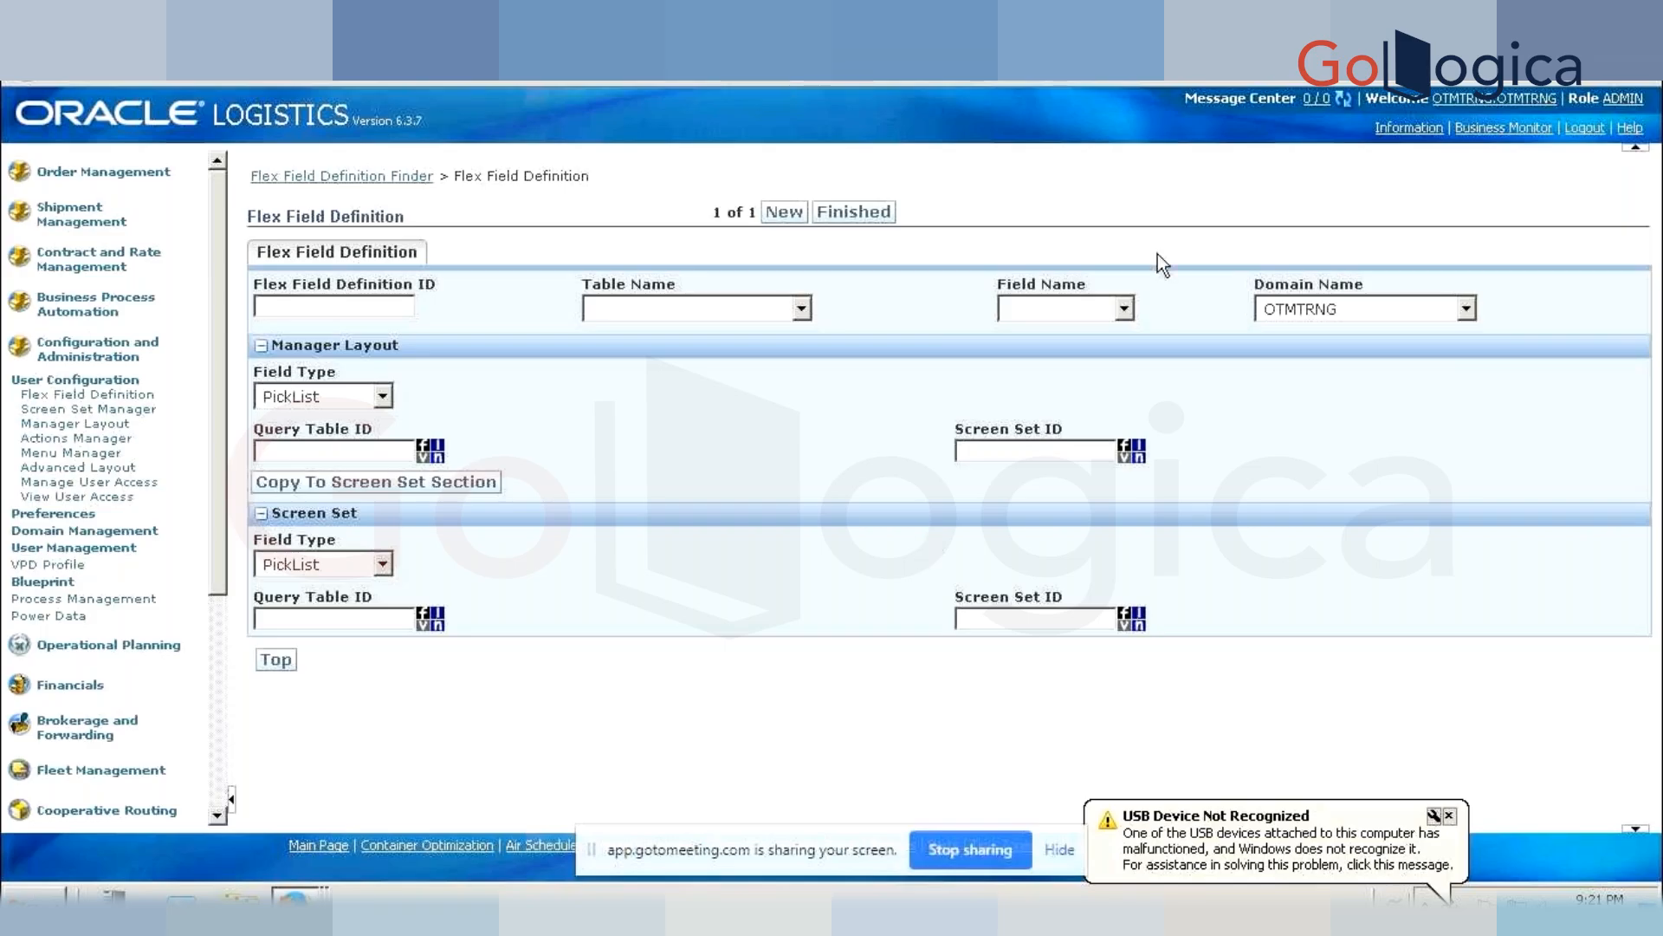
{"action": "left_click", "coordinate": [751, 308]}
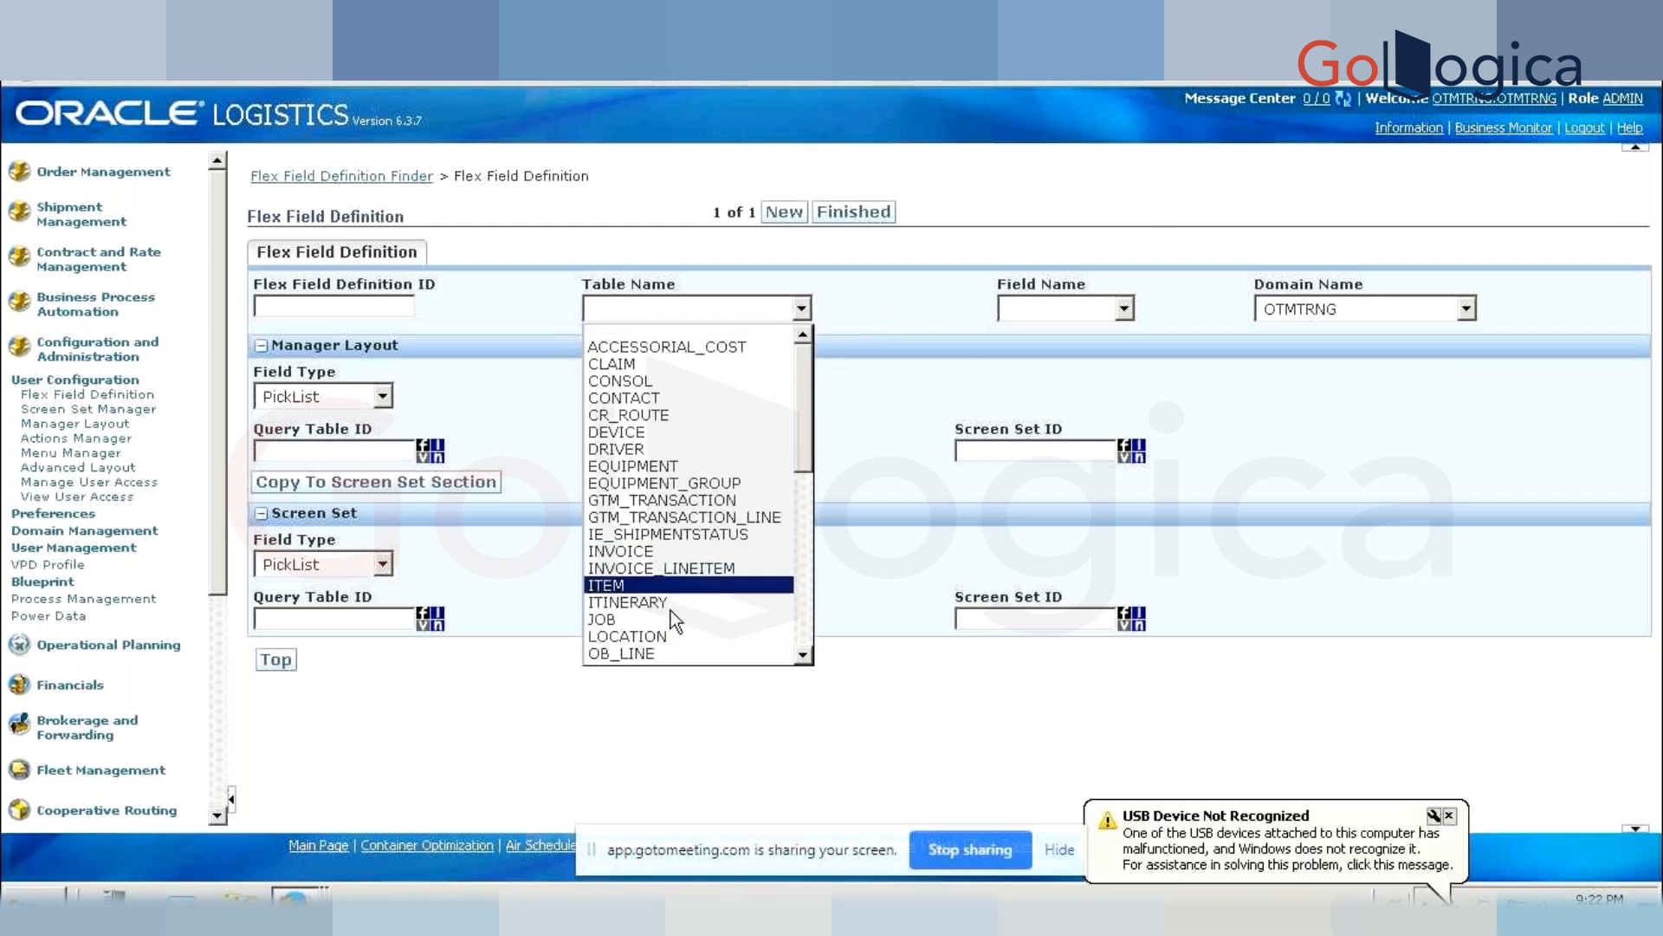
{"action": "key", "text": "s"}
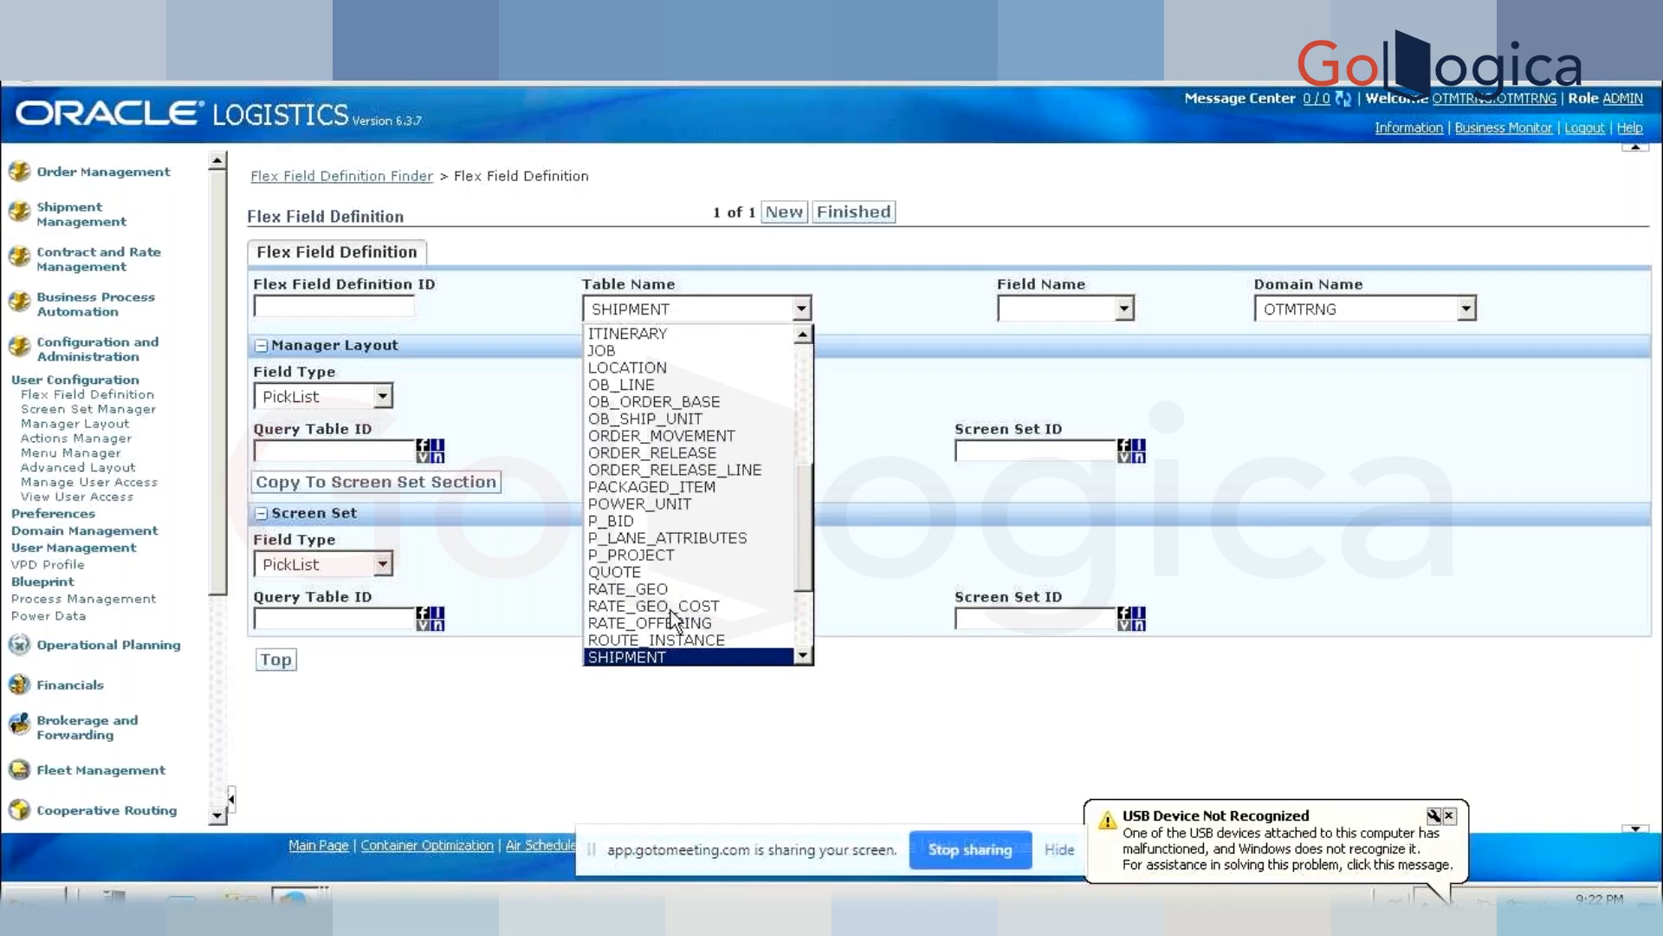
{"action": "key", "text": "Return"}
- Review the available attribute fields and set the flex field definition's field name to ATTRIBUTE1
{"action": "left_click", "coordinate": [1079, 314]}
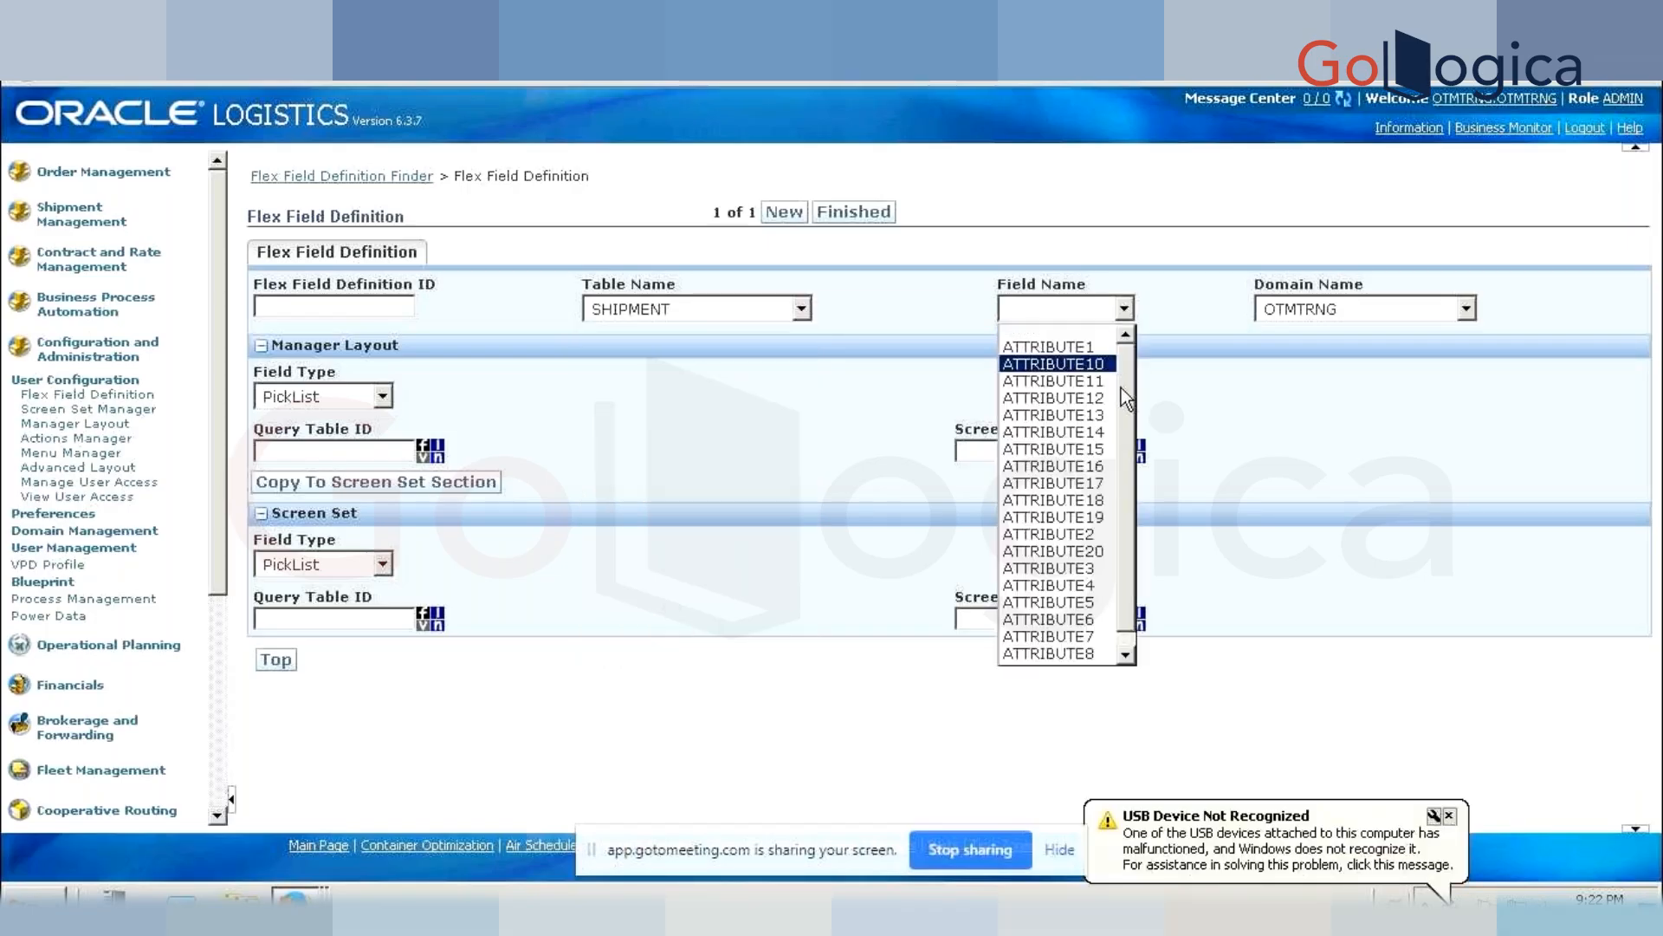
{"action": "scroll", "coordinate": [1120, 442], "scroll_direction": "down", "scroll_amount": 1}
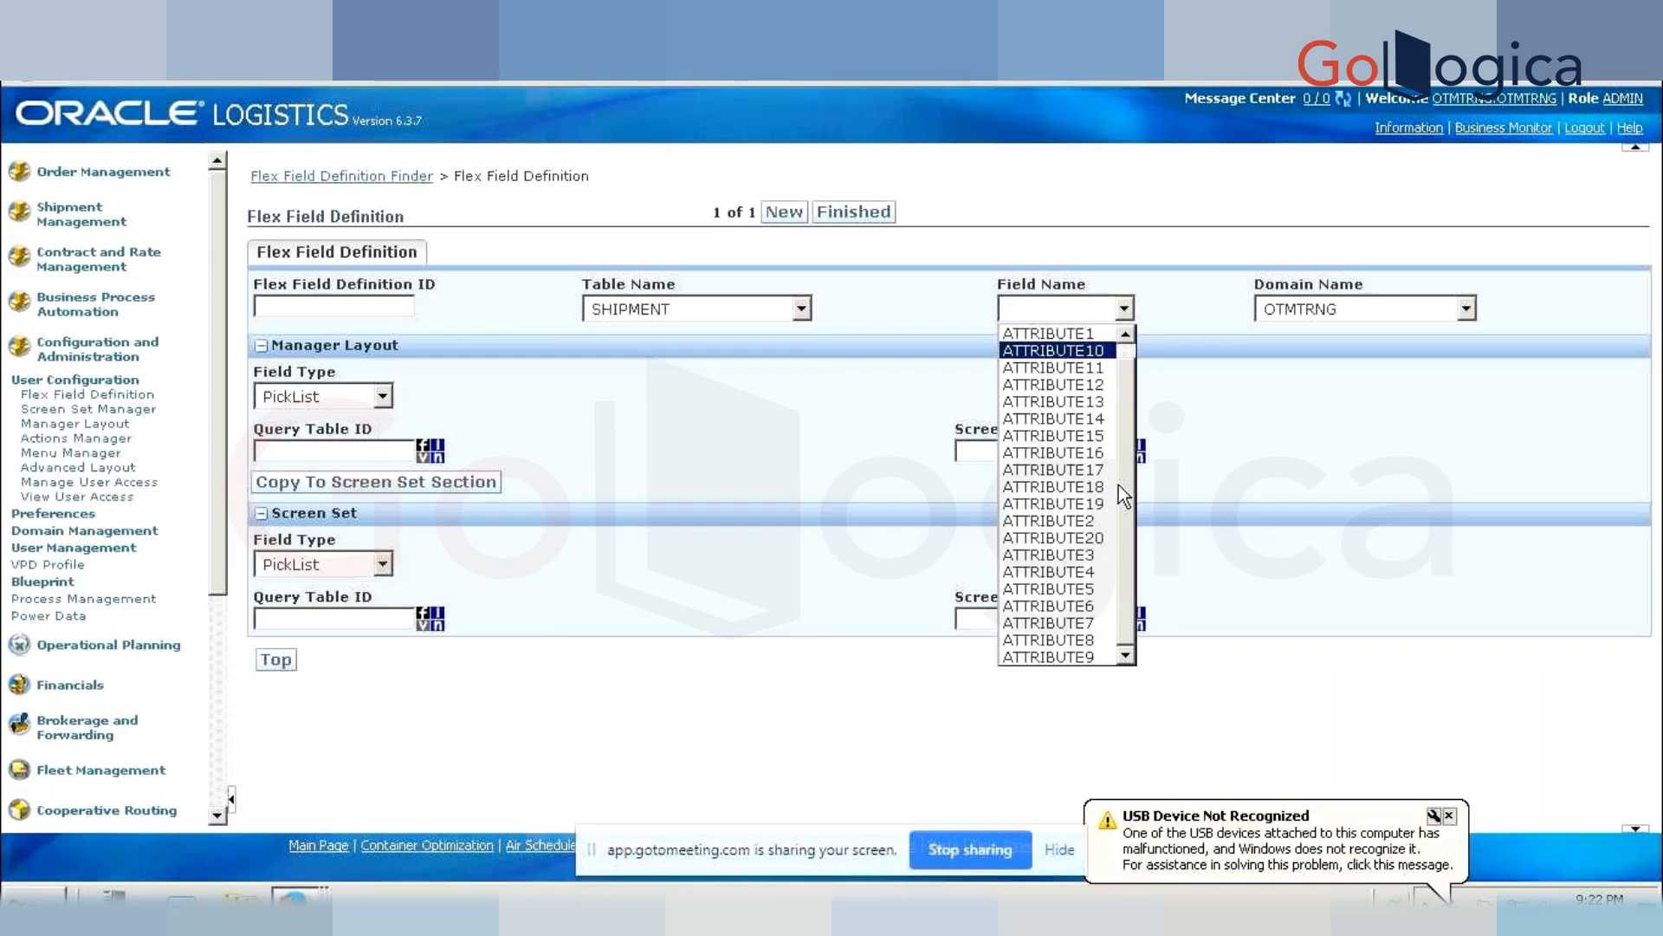
{"action": "scroll", "coordinate": [1128, 355], "scroll_direction": "up", "scroll_amount": 1}
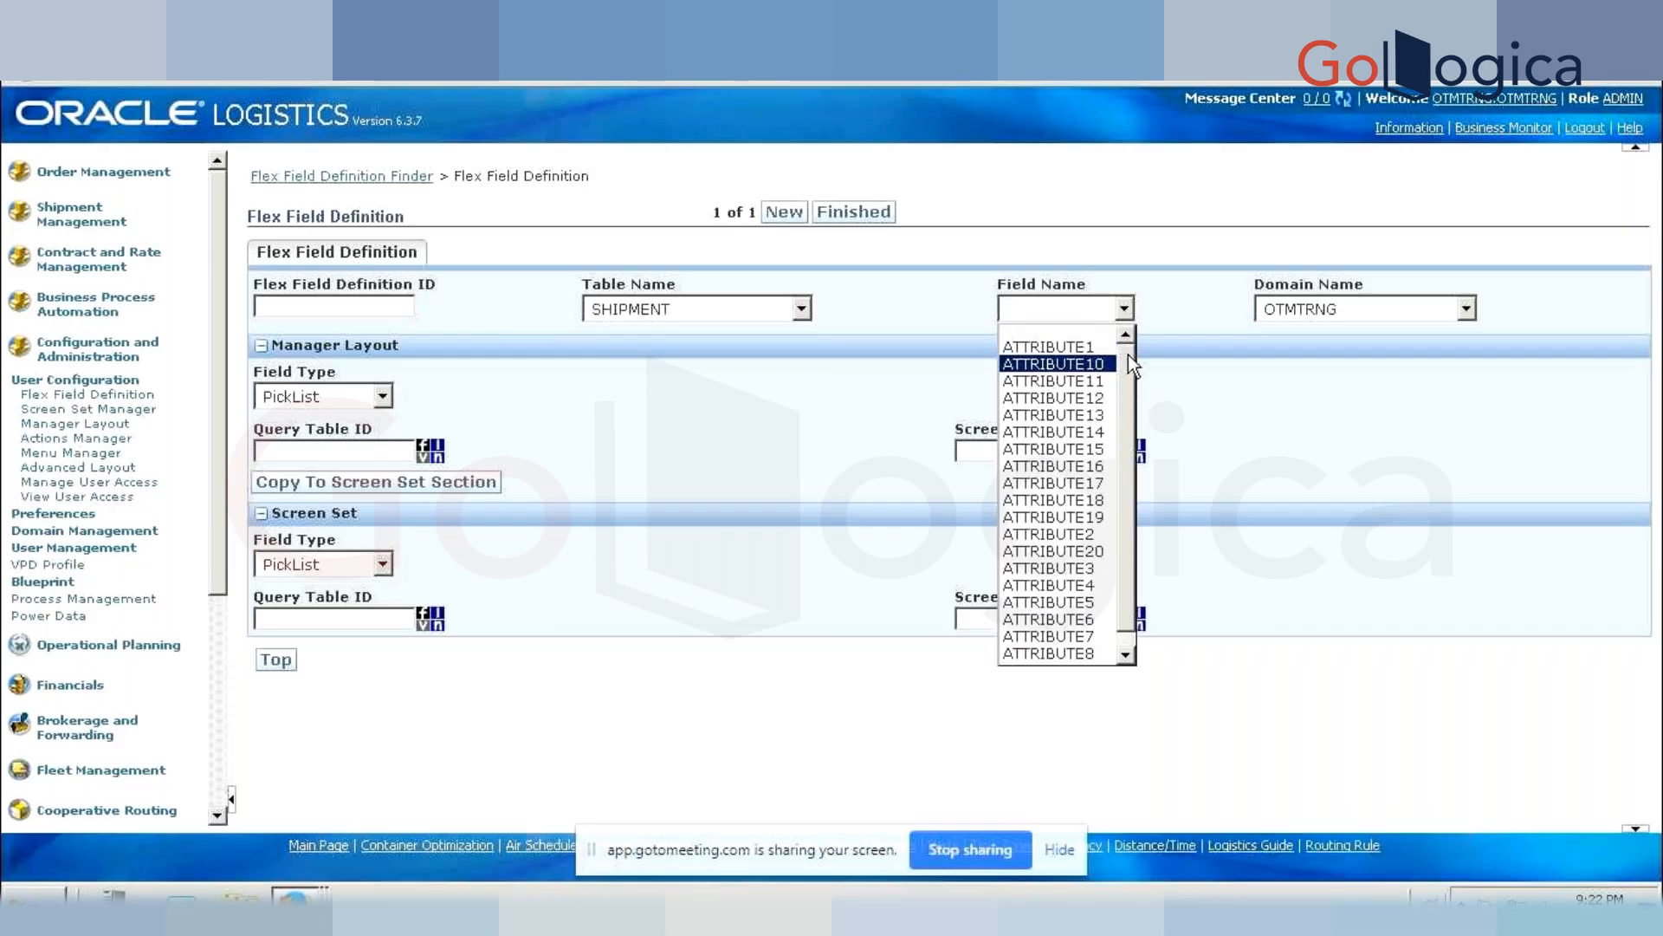
{"action": "left_click", "coordinate": [1083, 350]}
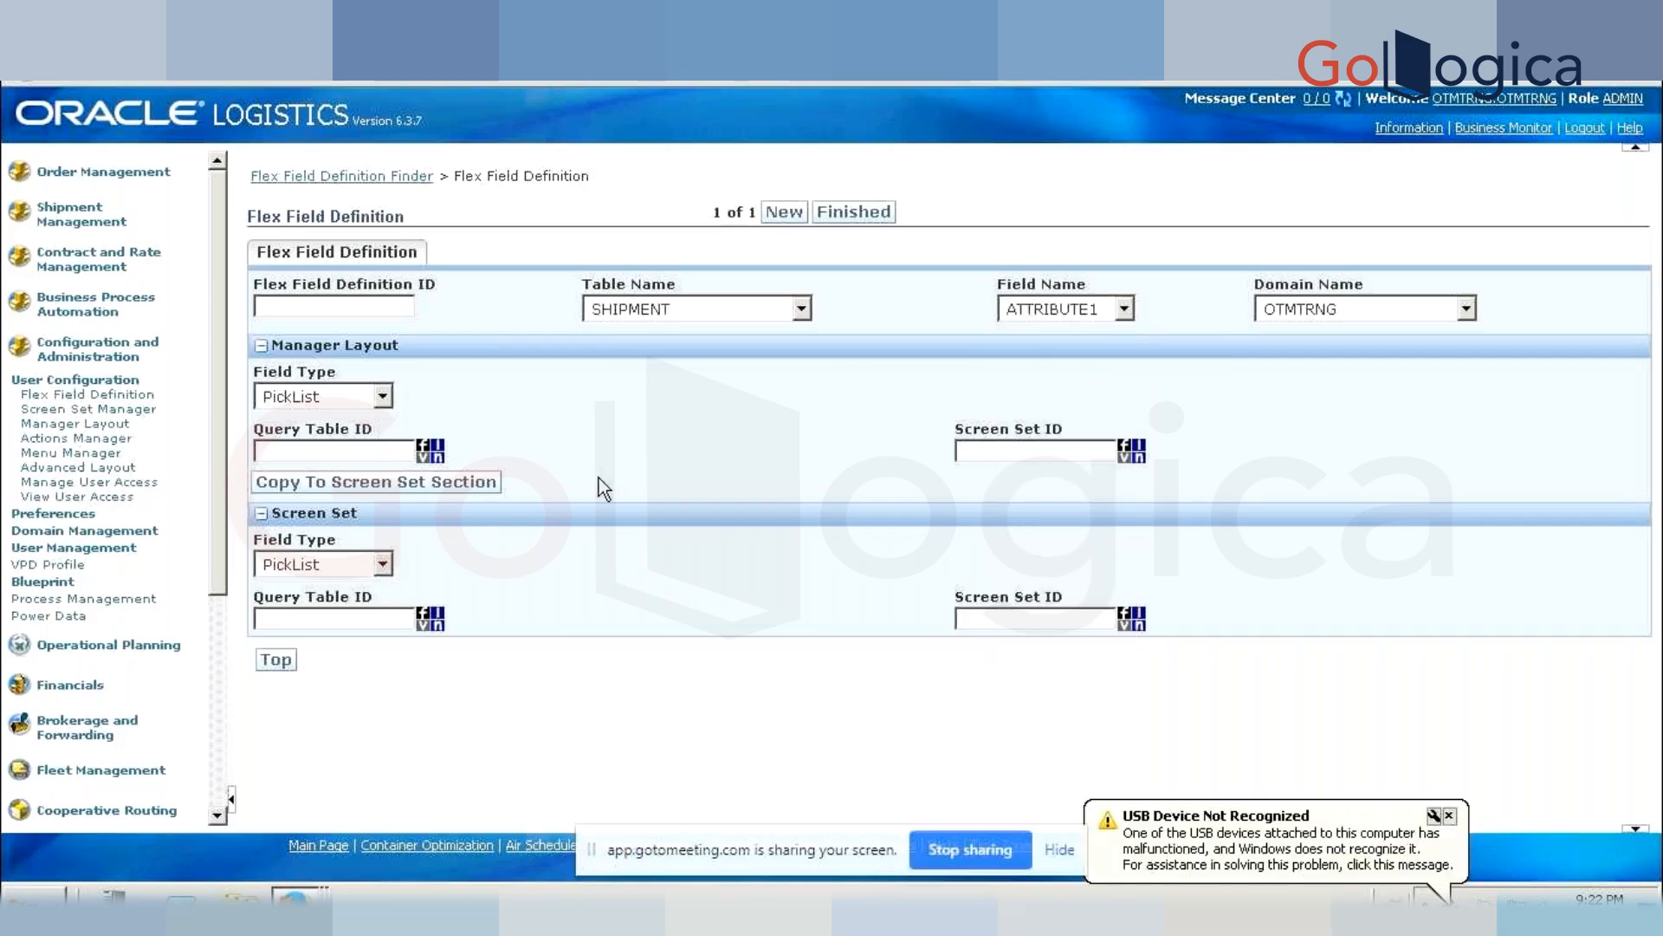
- Review the PickList field type, switch the Manager Layout field type to DropList, and look over the table names without changing the table
{"action": "left_click", "coordinate": [359, 400]}
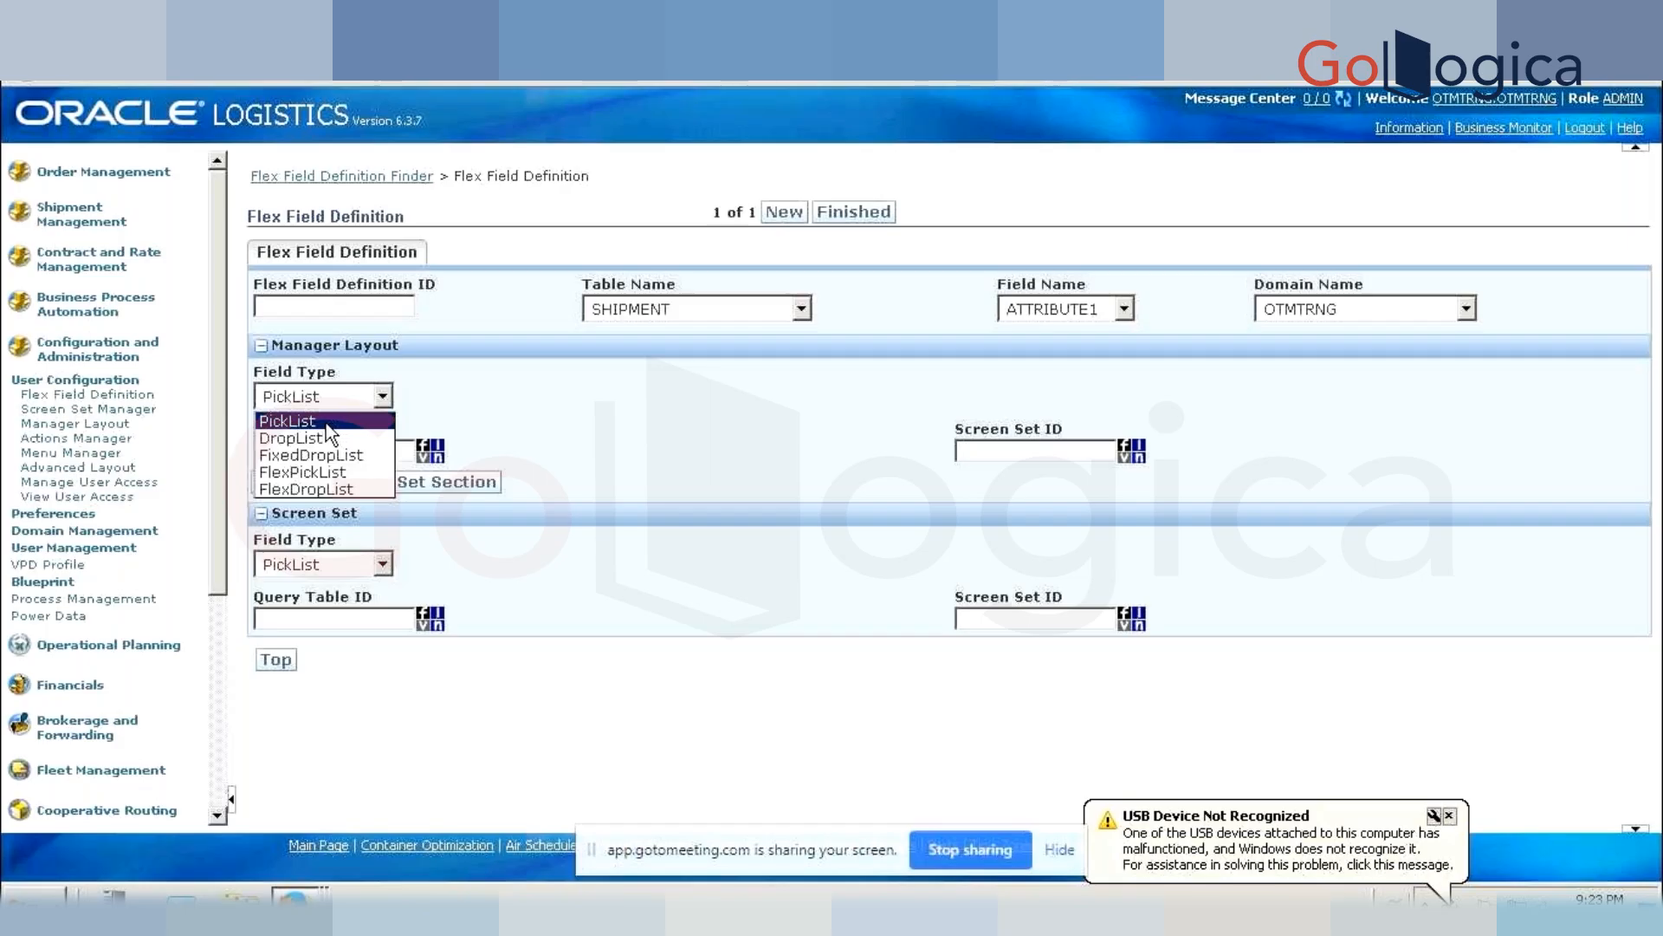
{"action": "left_click", "coordinate": [326, 422]}
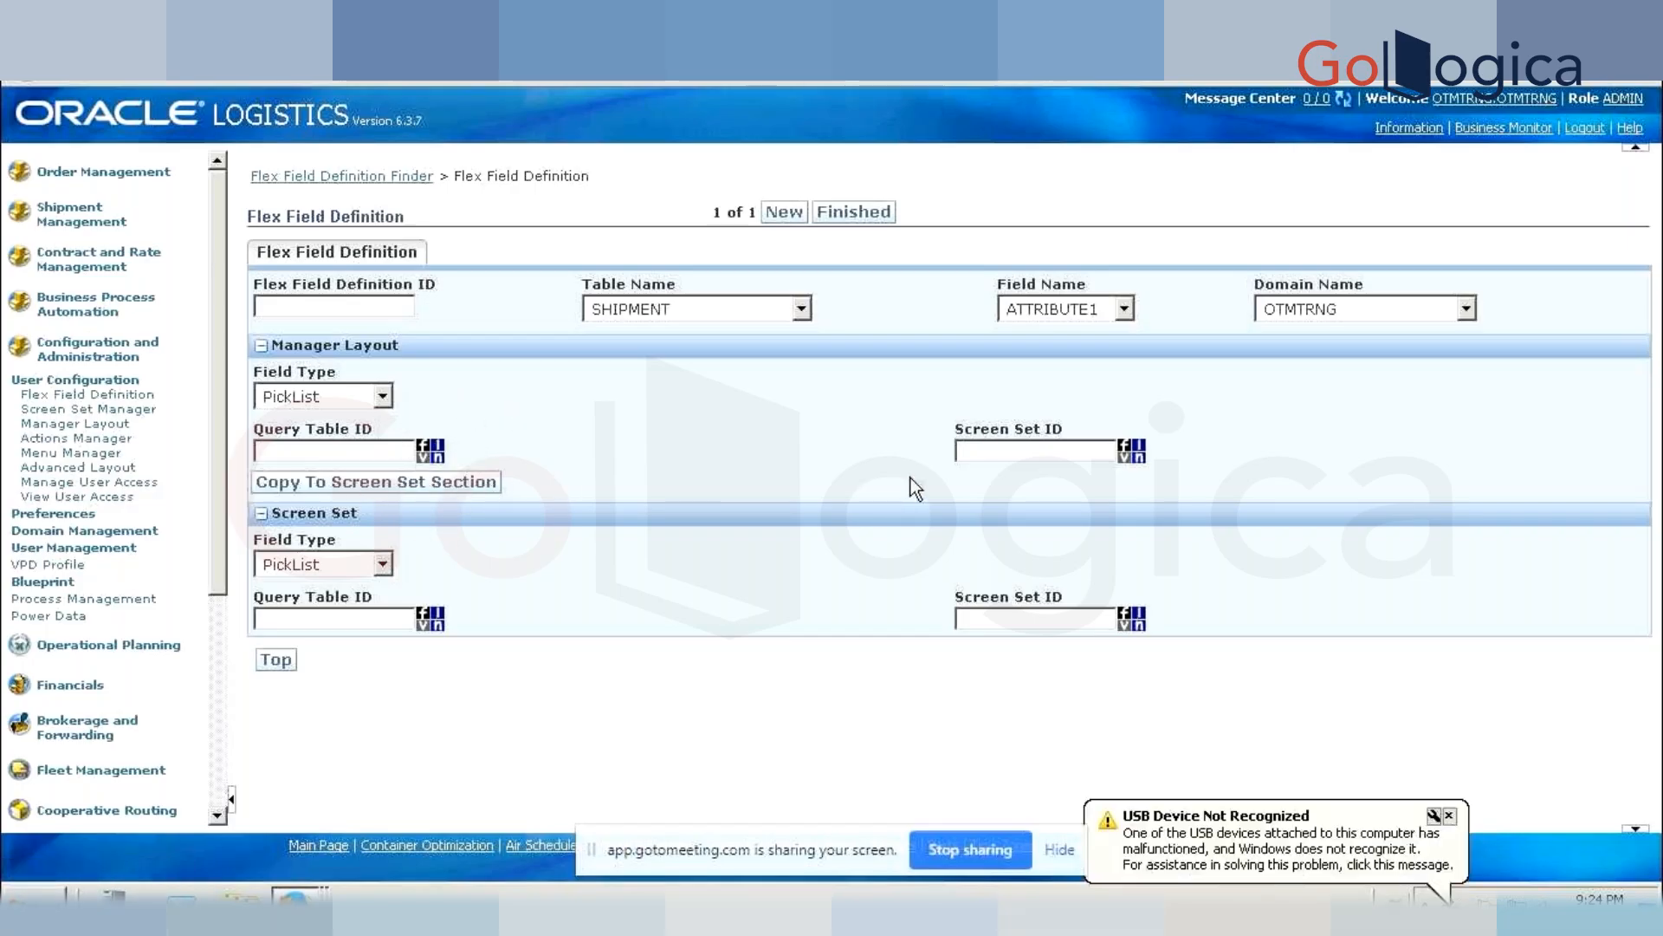
{"action": "left_click", "coordinate": [998, 441]}
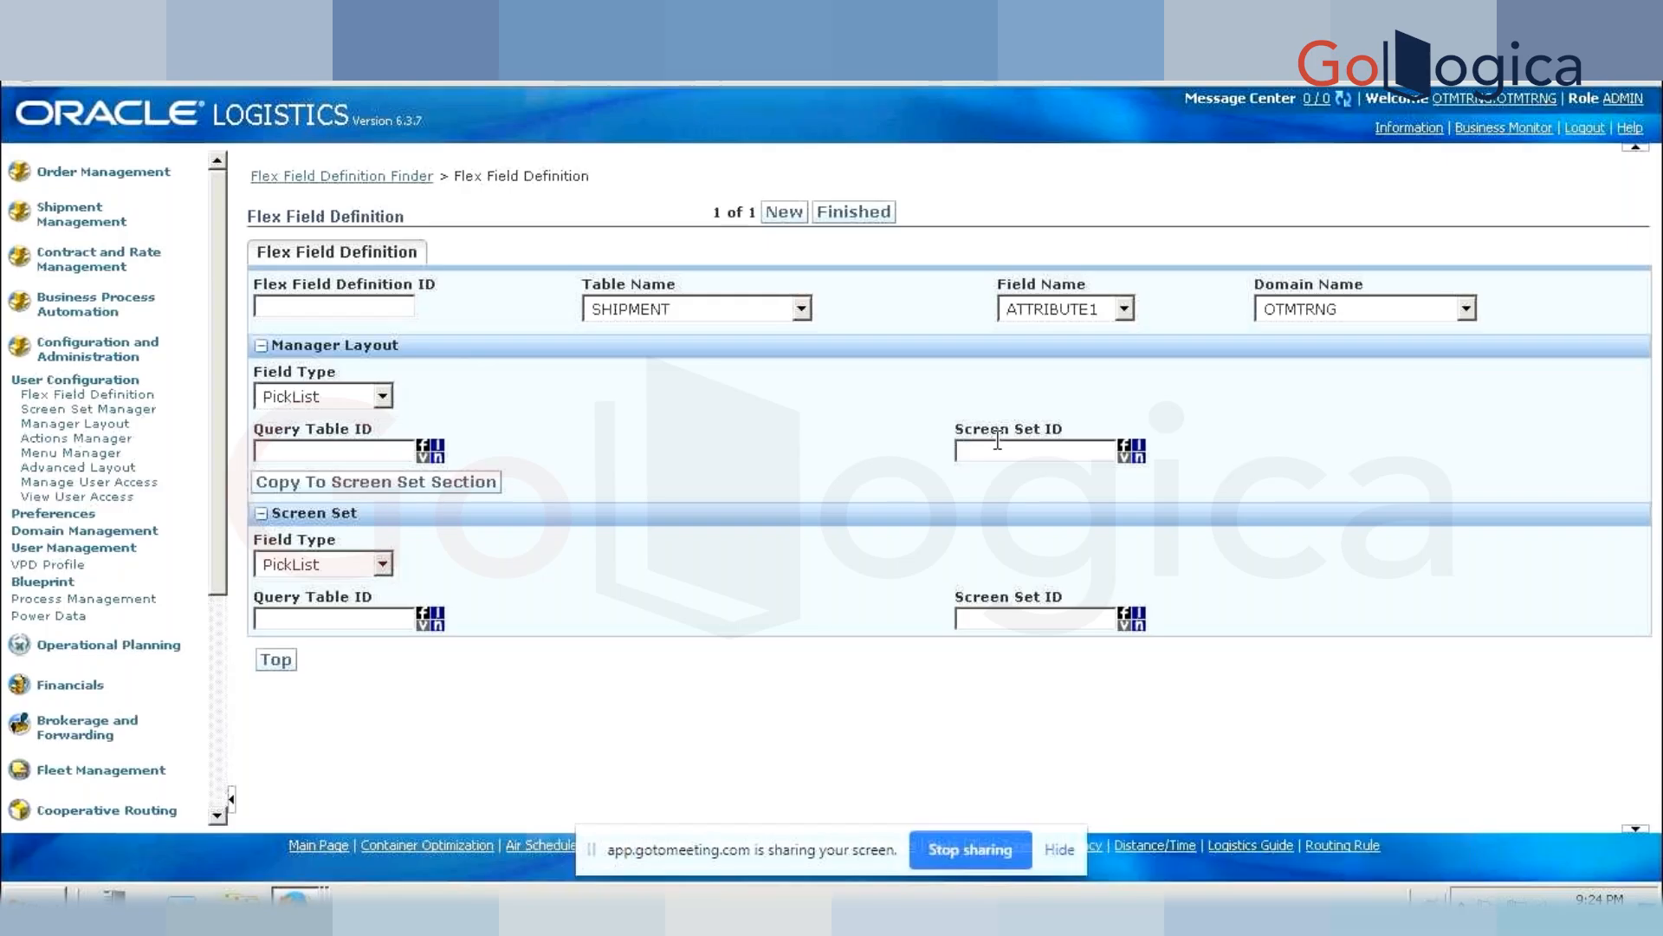
{"action": "left_click", "coordinate": [320, 402]}
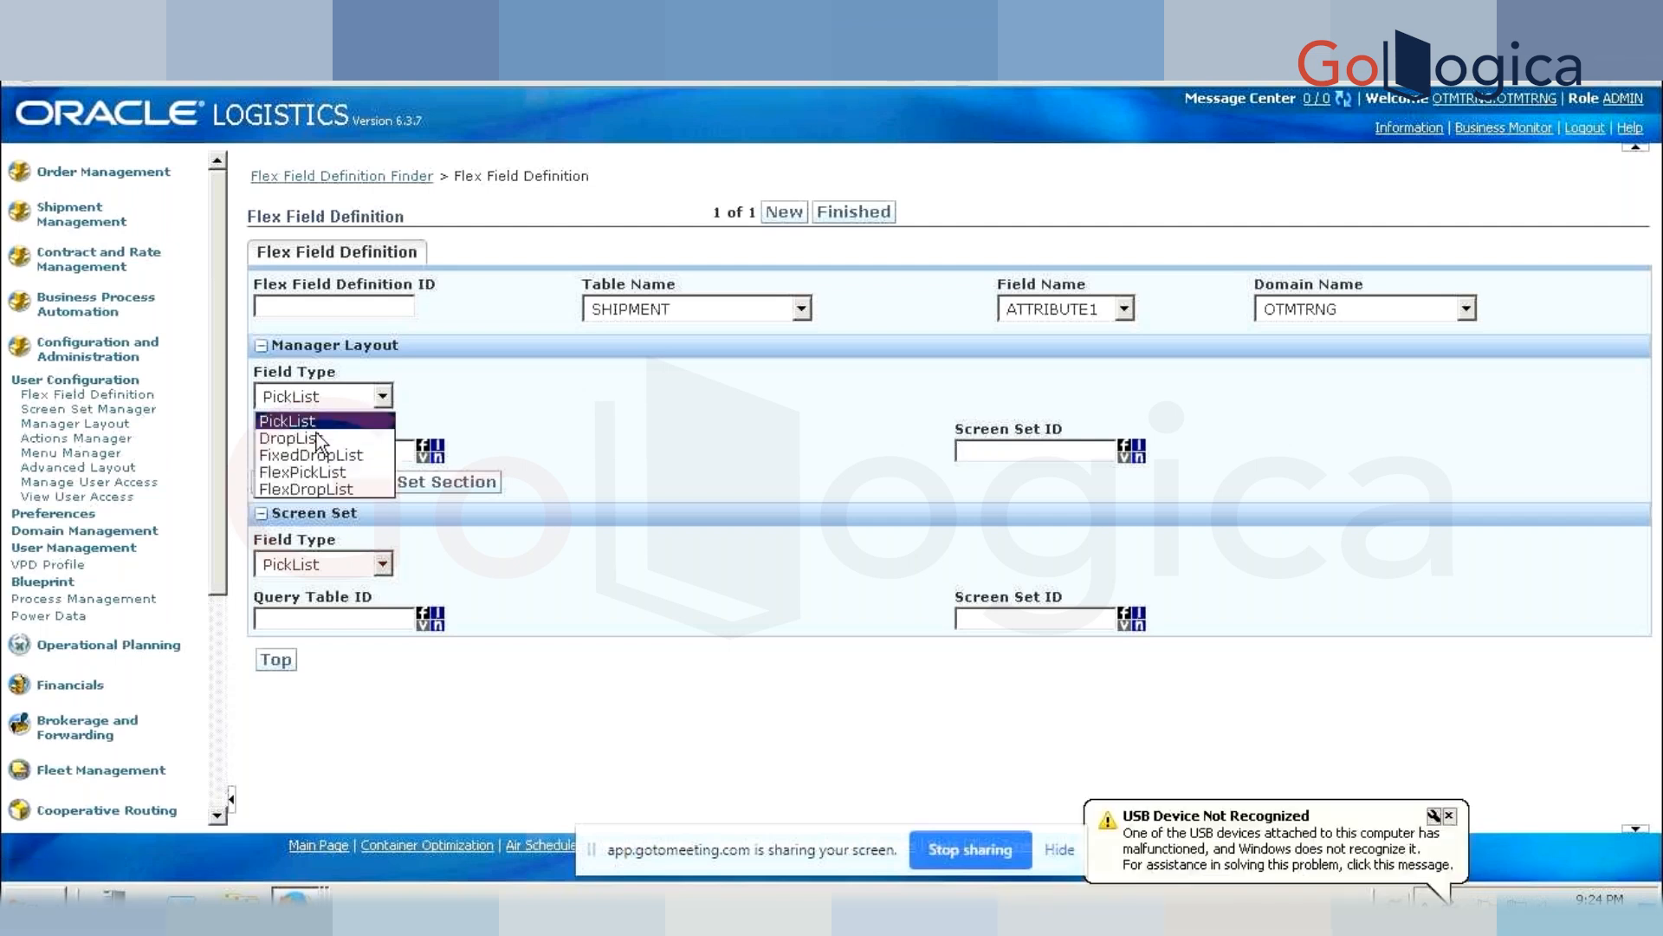
{"action": "left_click", "coordinate": [320, 433]}
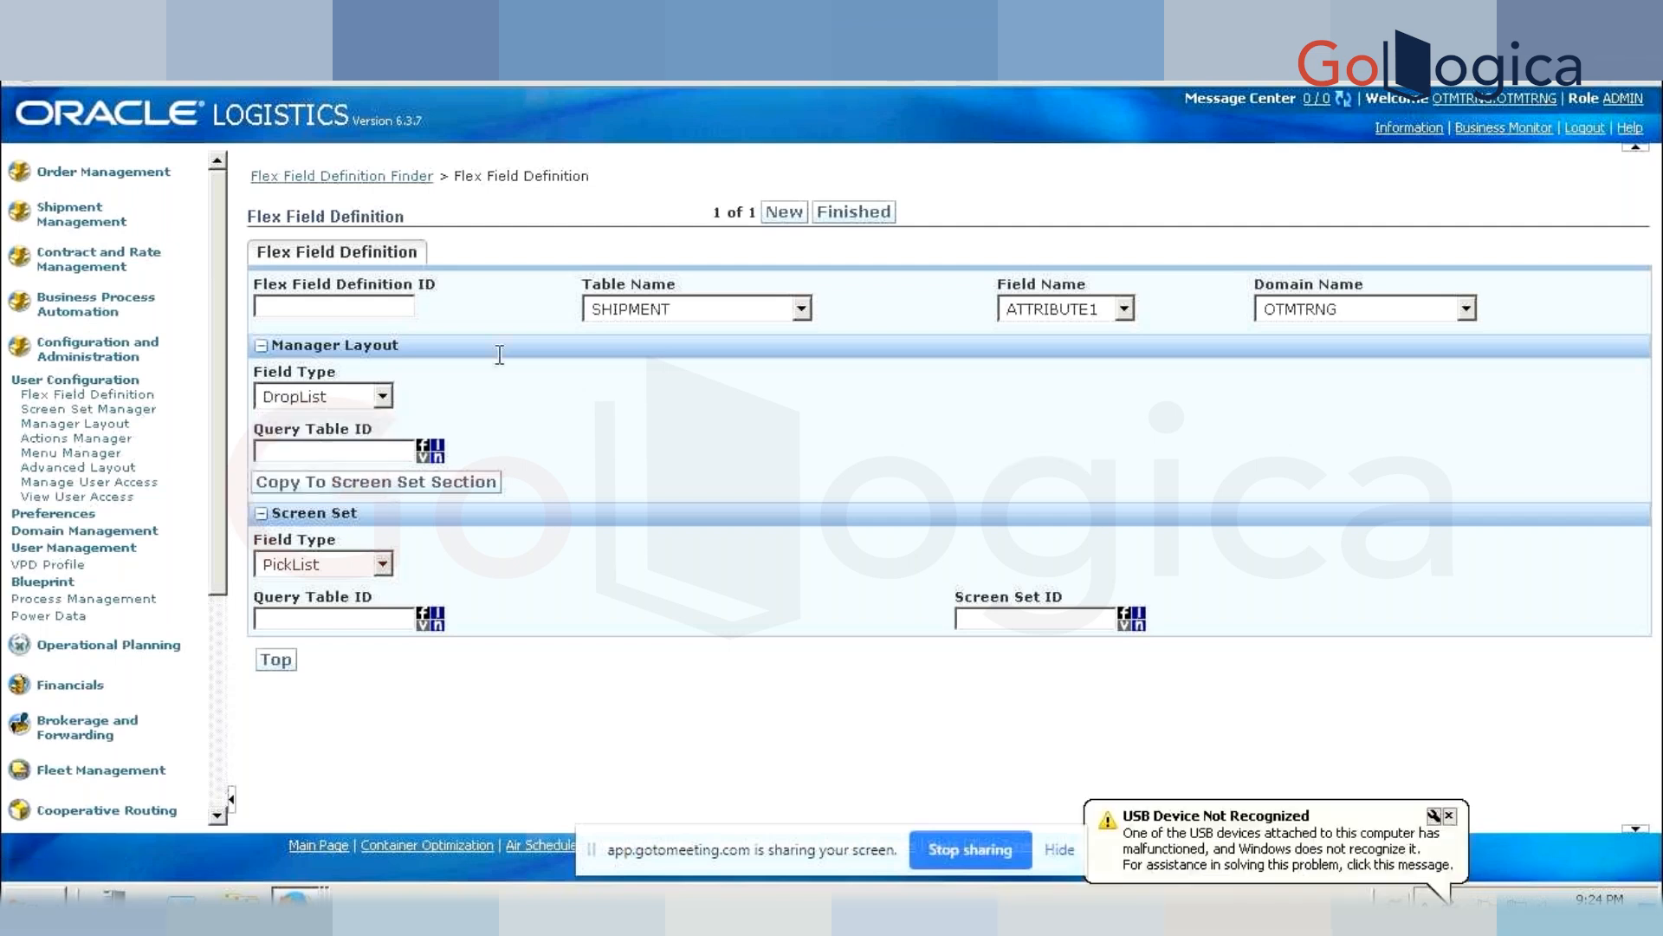
{"action": "left_click", "coordinate": [747, 310]}
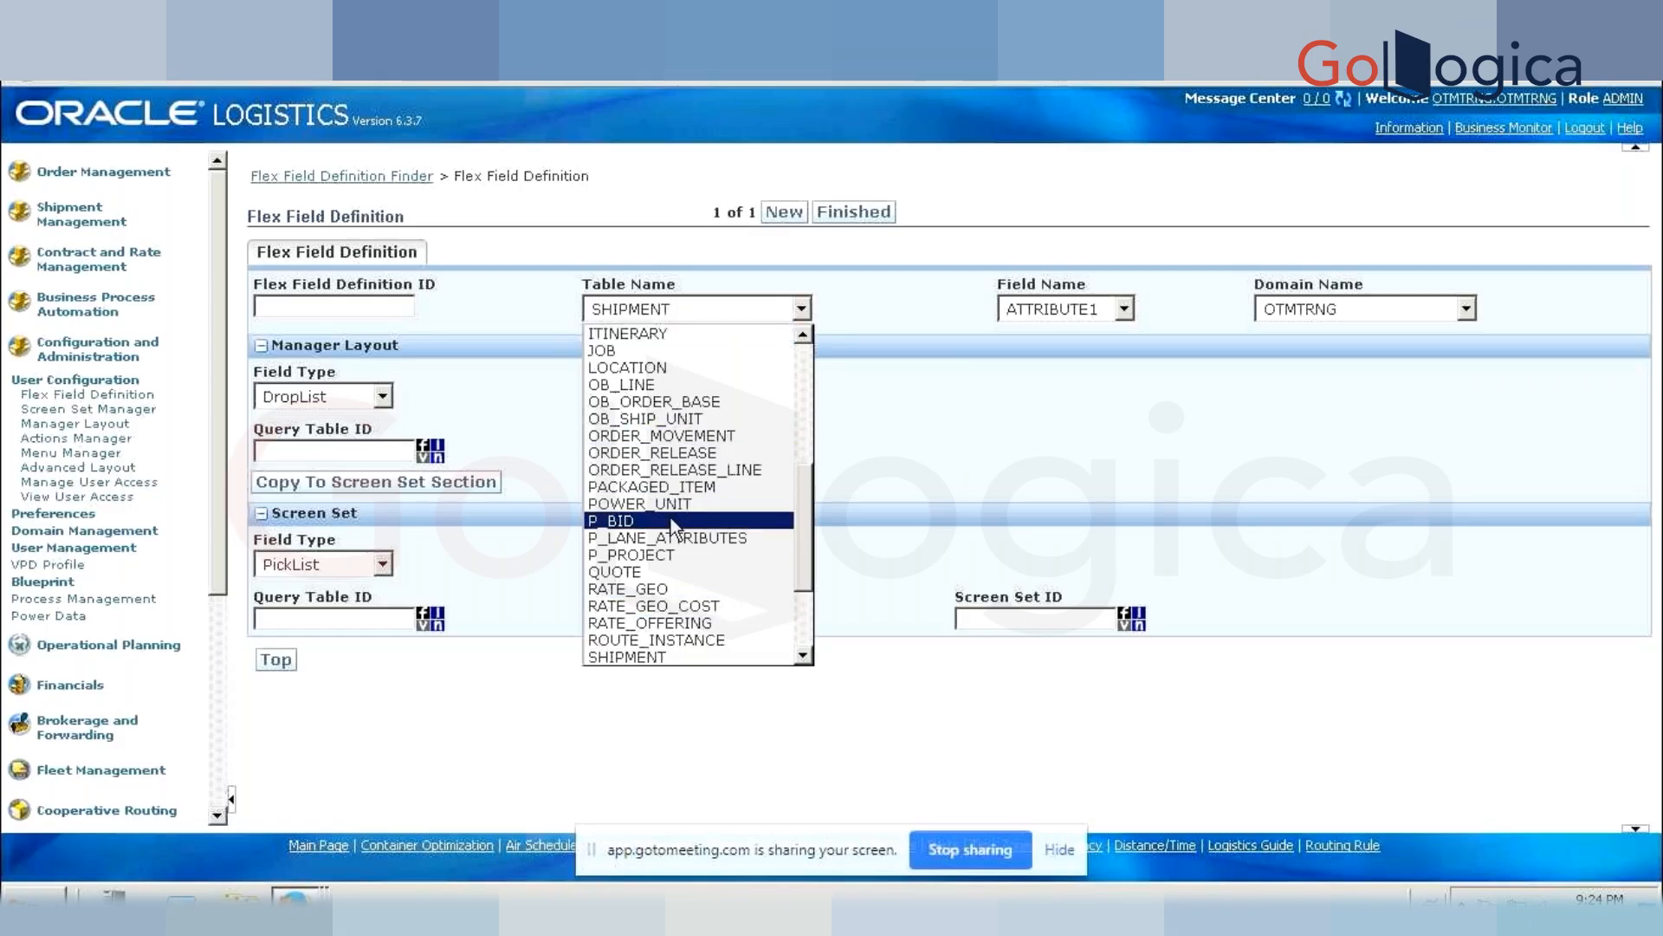
{"action": "left_click", "coordinate": [461, 423]}
- Switch the Manager Layout field type to FixedDropList and review the choices for Valid Value Type
{"action": "left_click", "coordinate": [382, 399]}
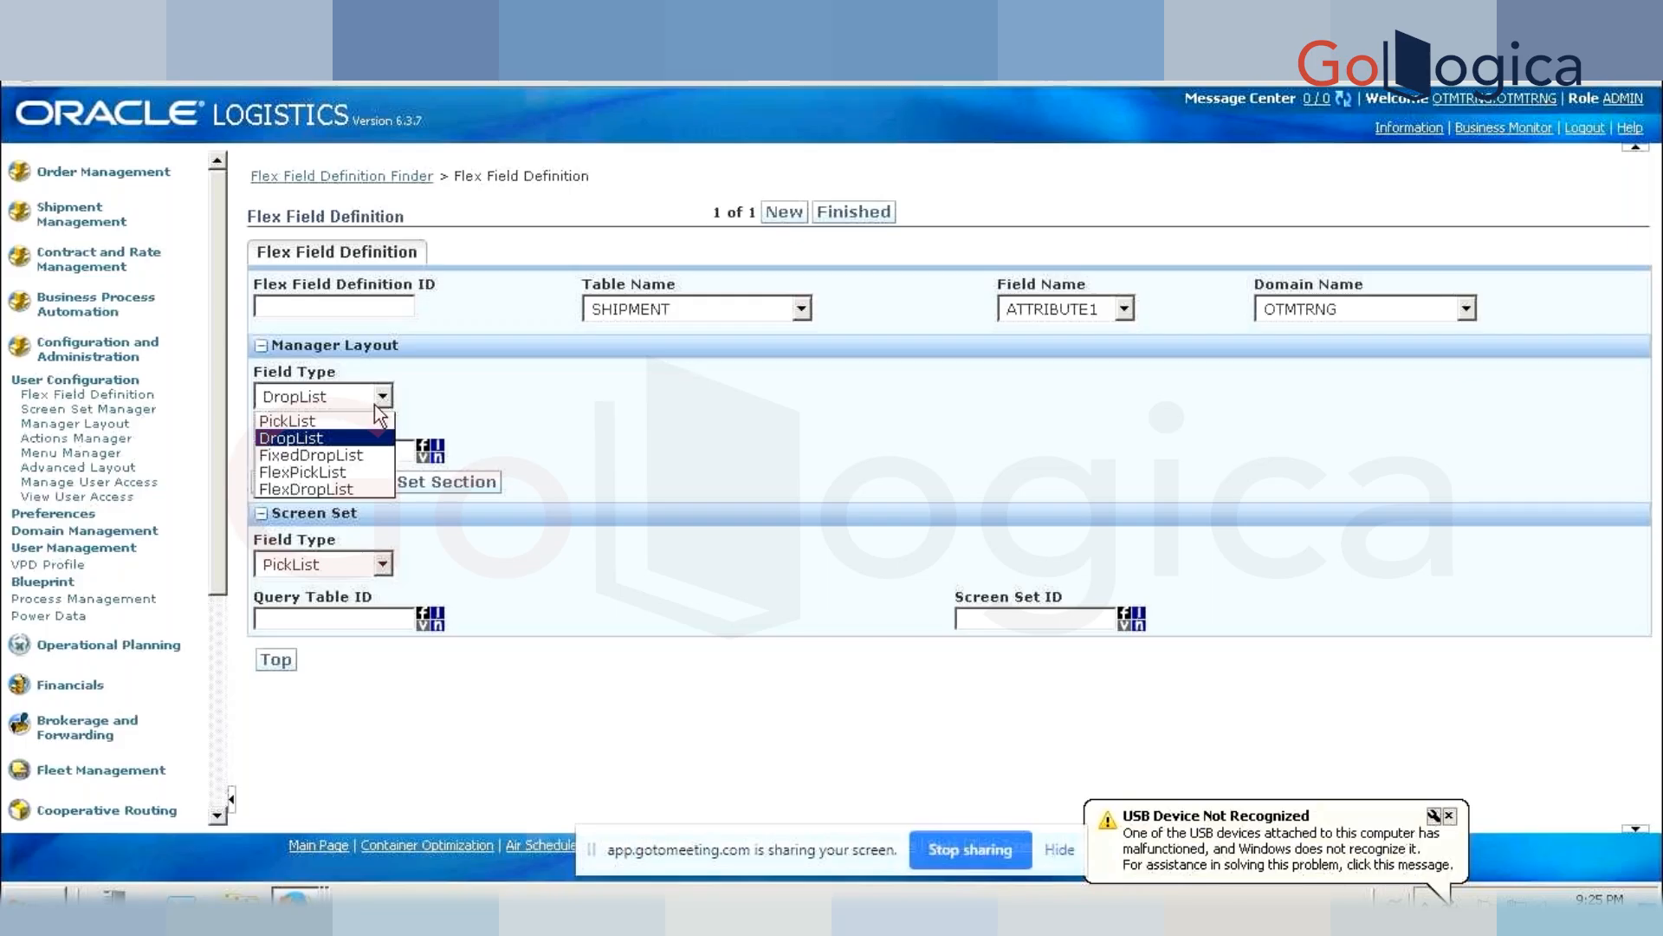
{"action": "left_click", "coordinate": [348, 455]}
{"action": "left_click", "coordinate": [353, 446]}
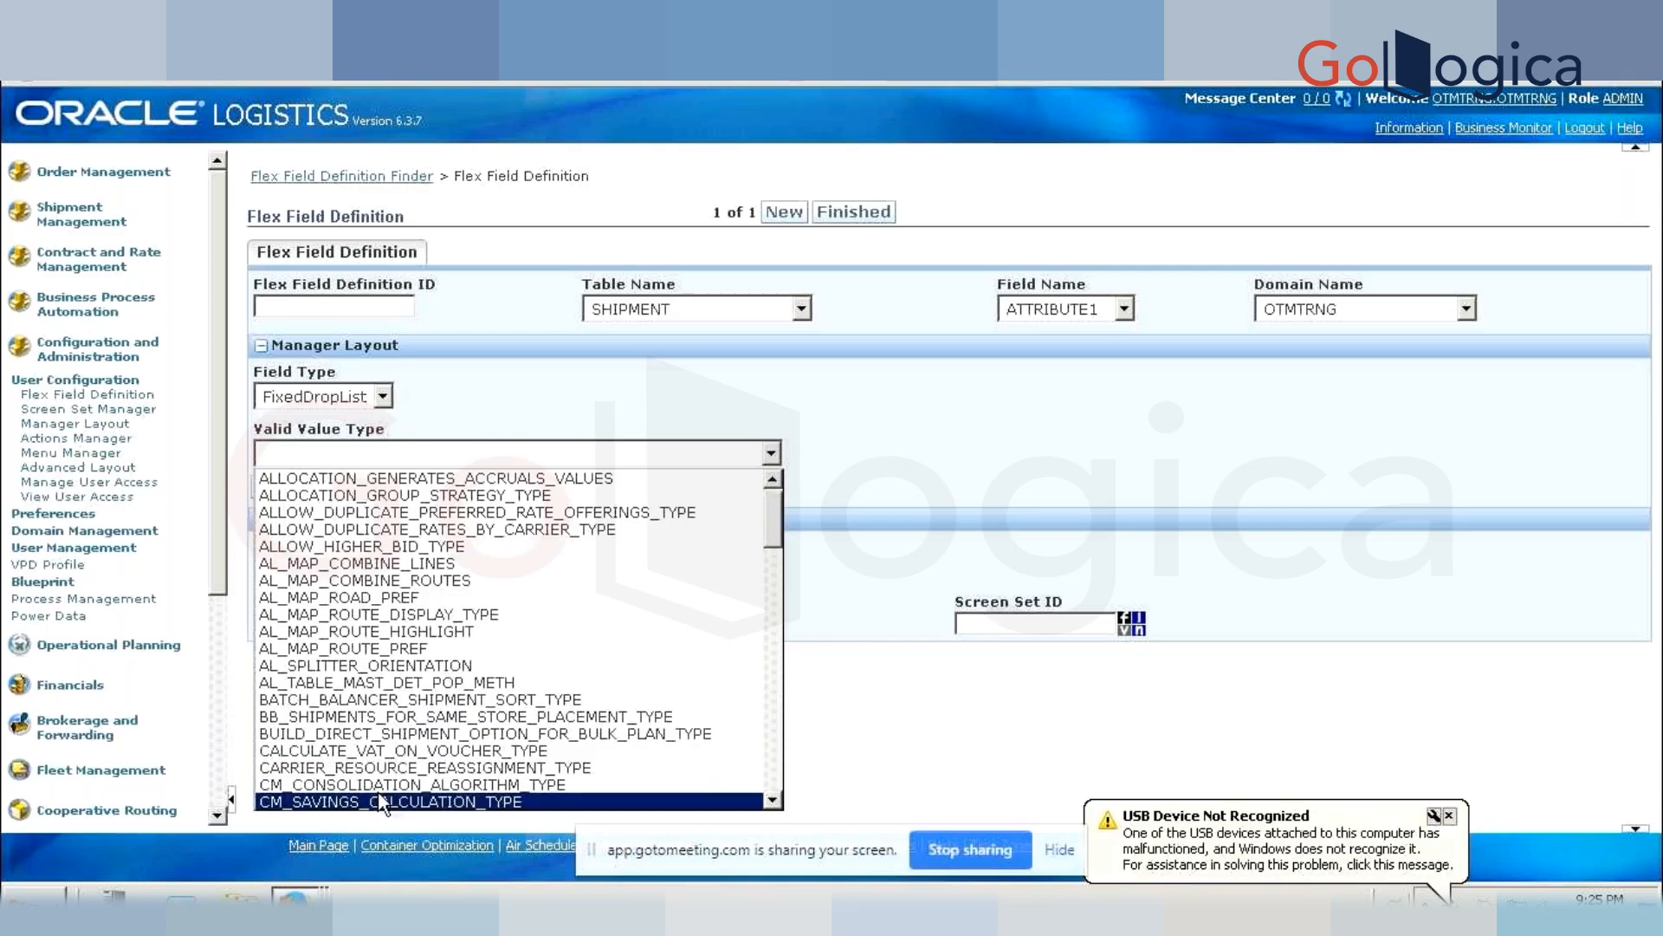
- Try FlexPickList and FlexDropList as the Manager Layout field type to examine their Query fields
{"action": "left_click", "coordinate": [350, 397]}
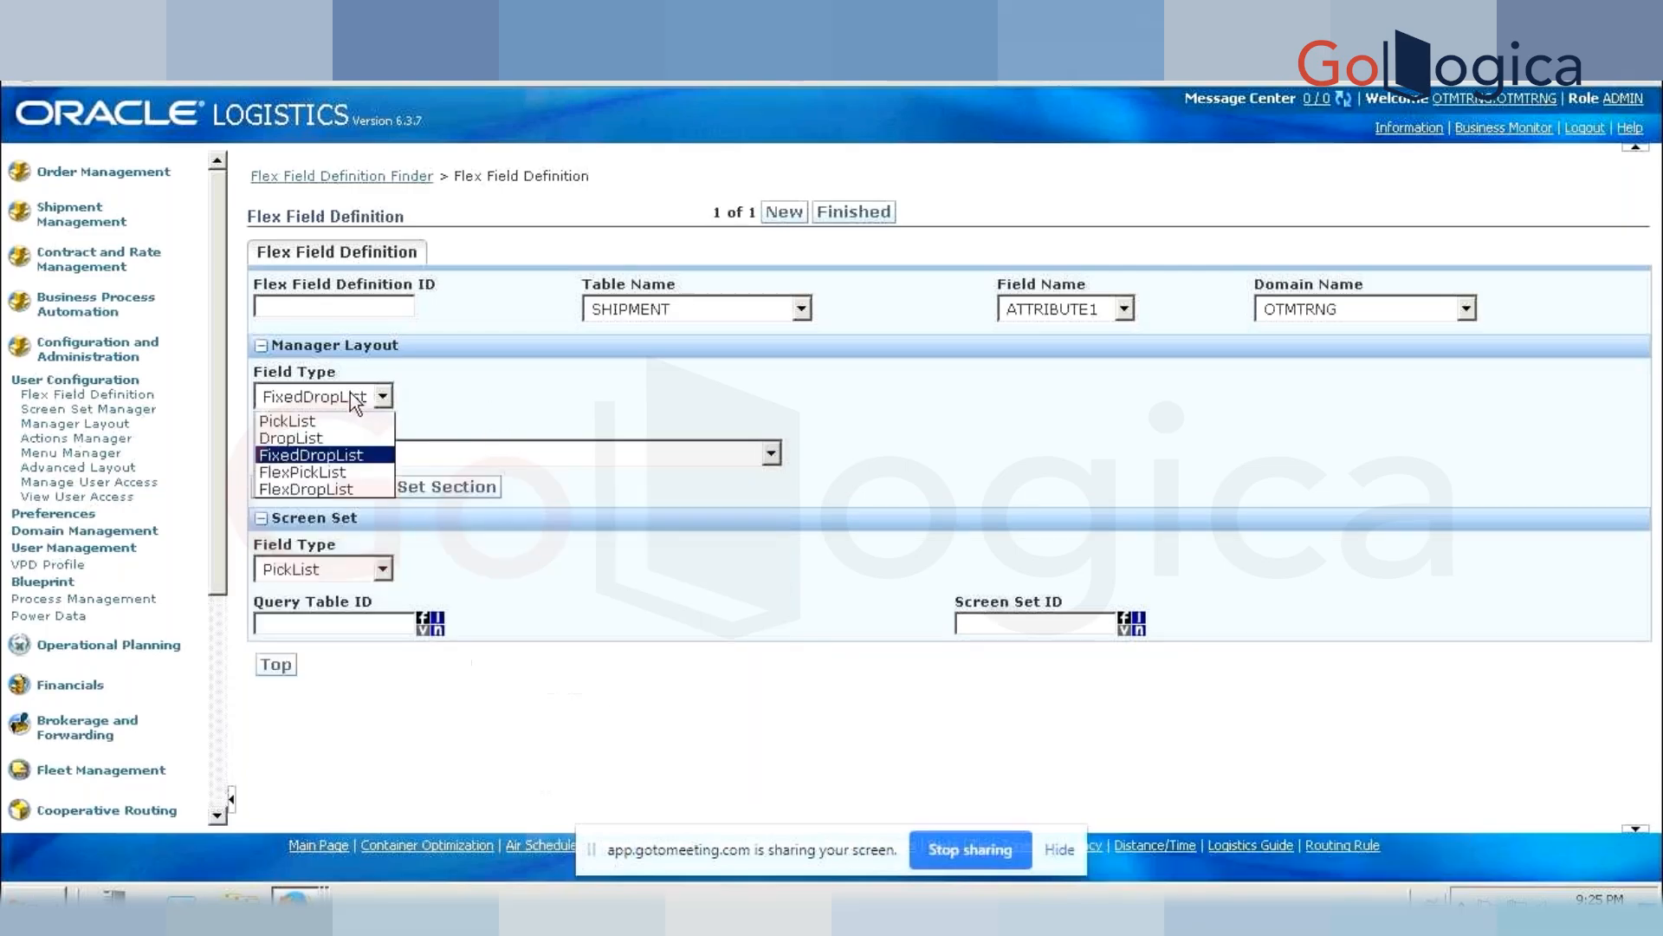
{"action": "left_click", "coordinate": [322, 475]}
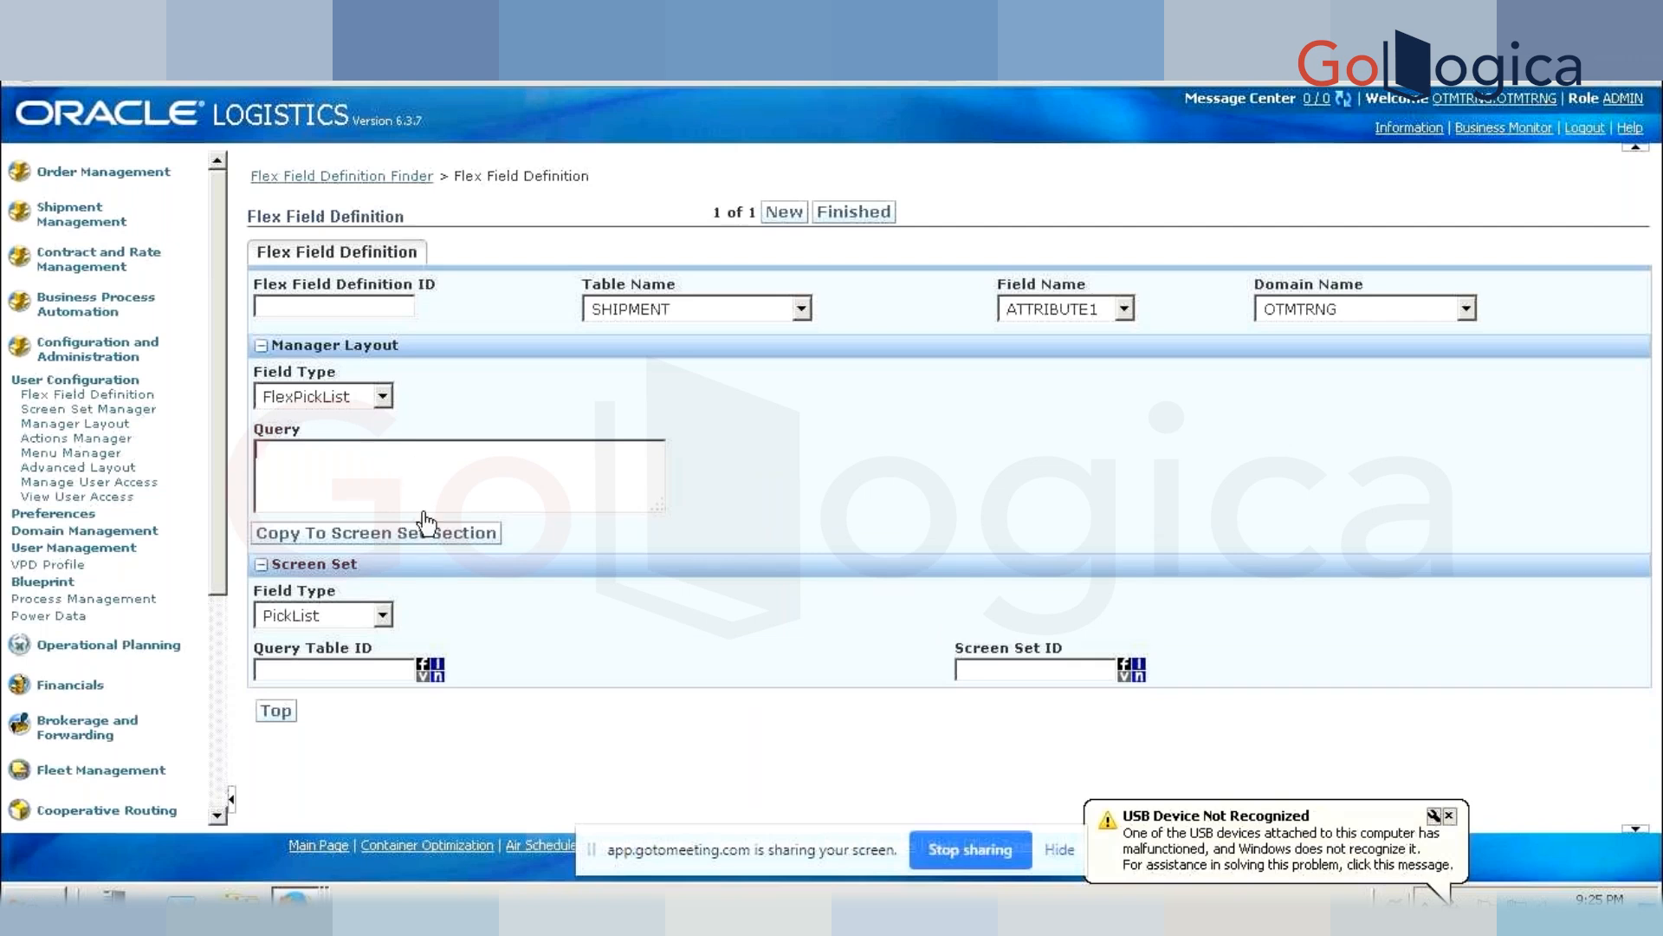
{"action": "left_click", "coordinate": [351, 400]}
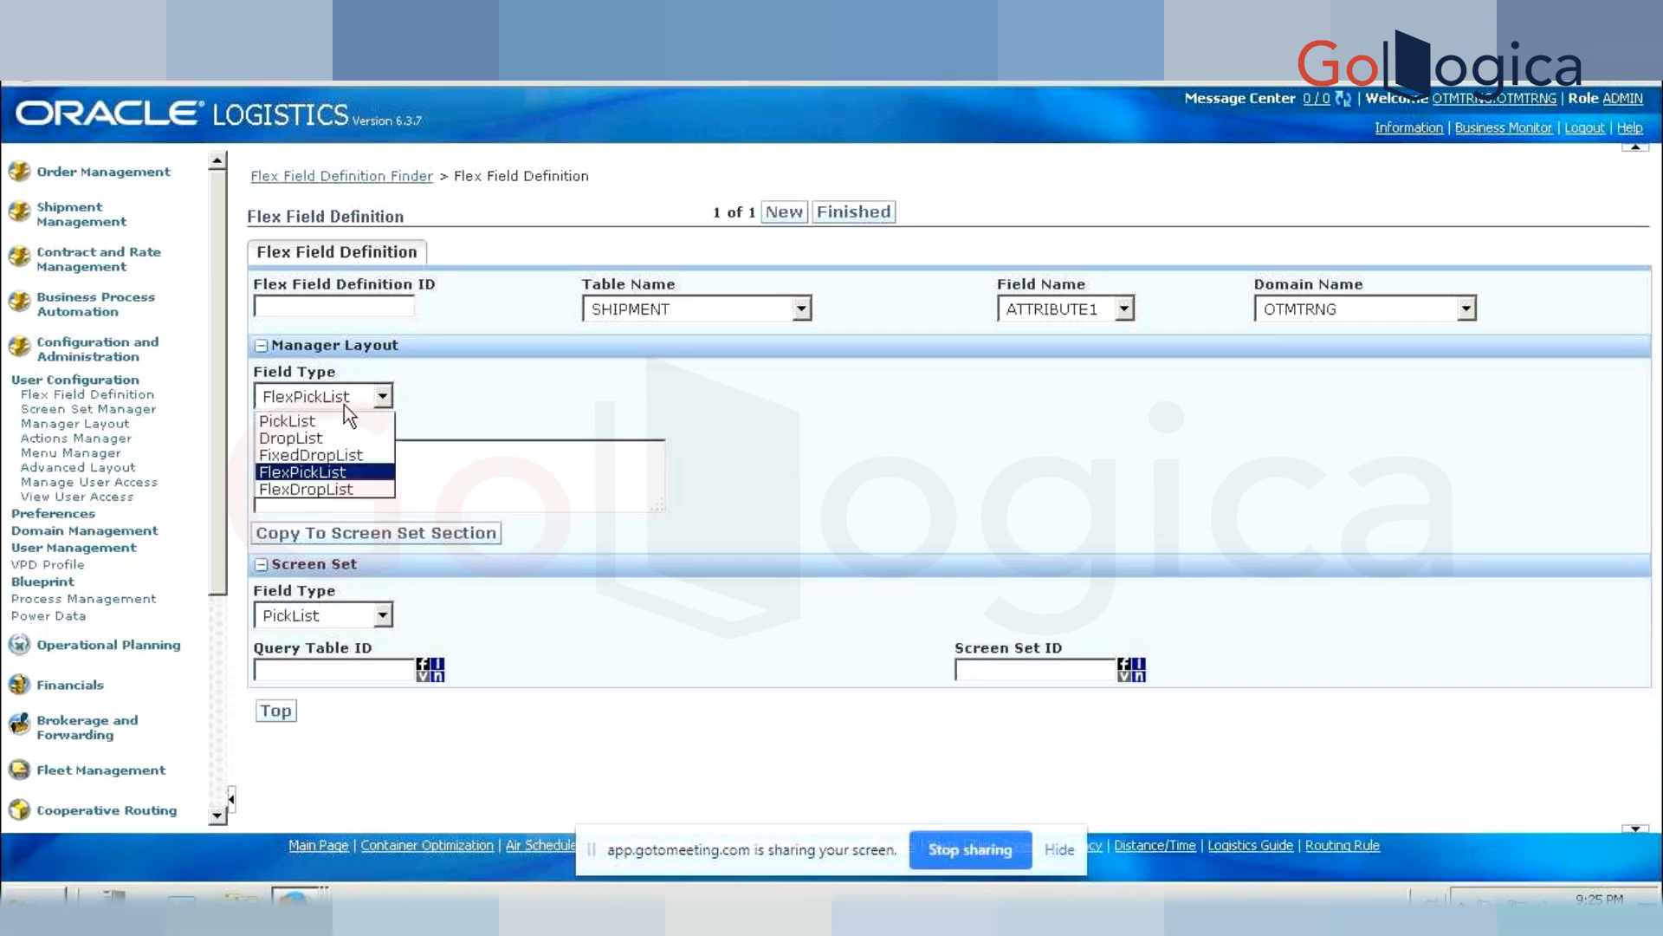
{"action": "left_click", "coordinate": [347, 490]}
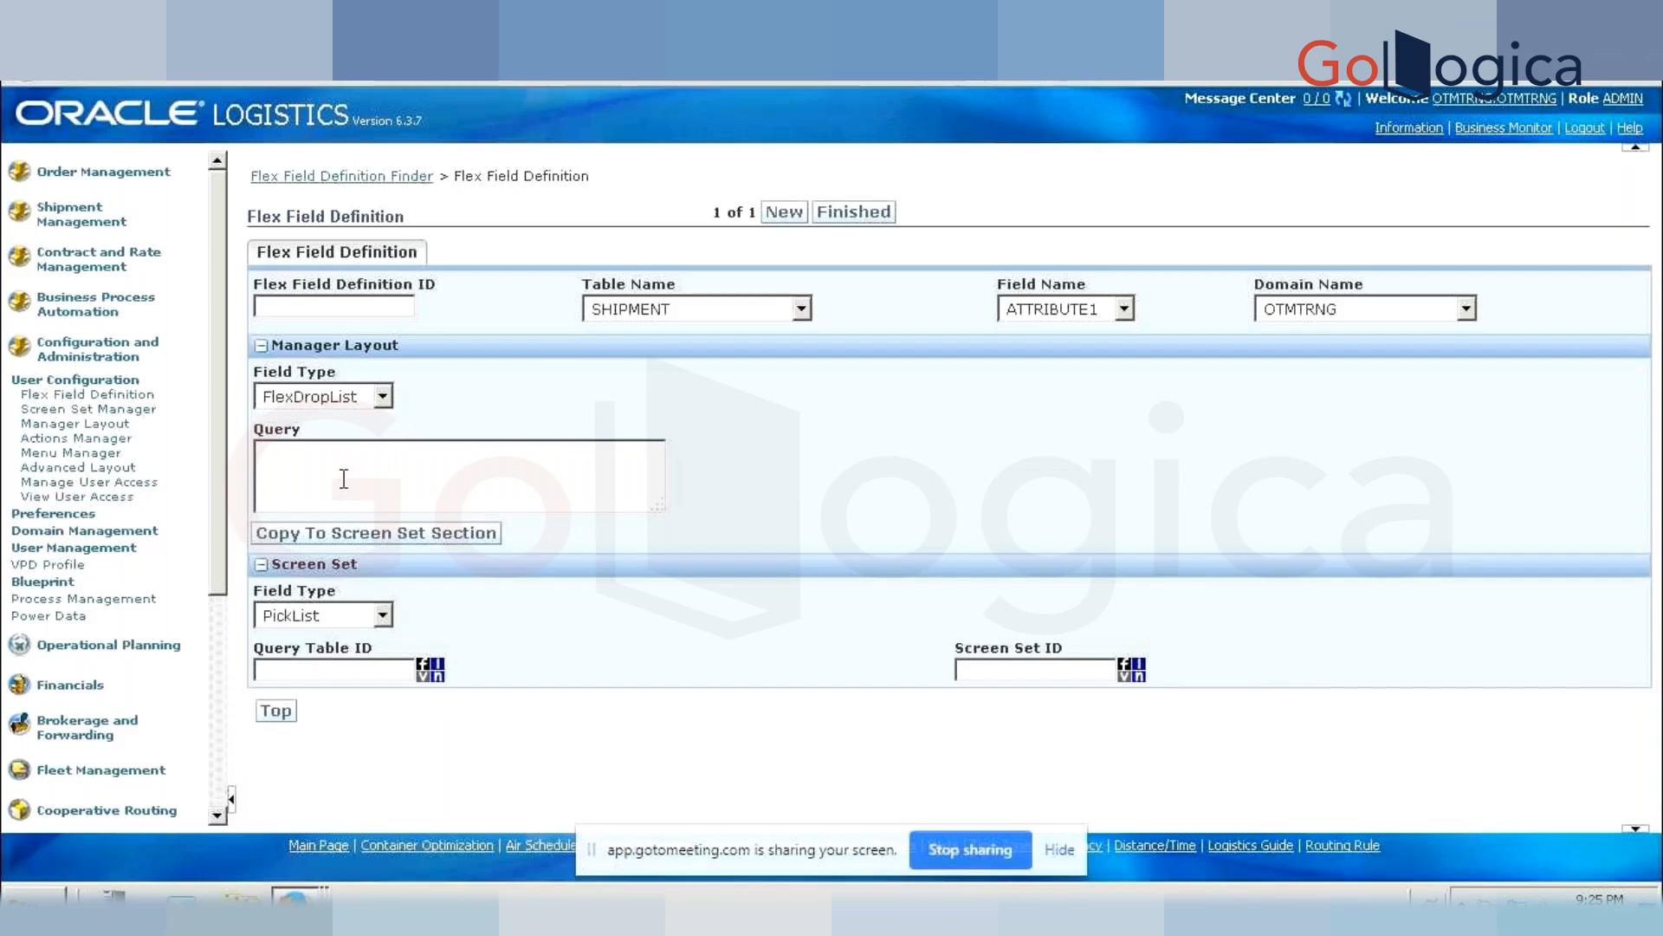
- Set the Manager Layout field type back to PickList and review the Screen Set section's fields
{"action": "left_click", "coordinate": [340, 401]}
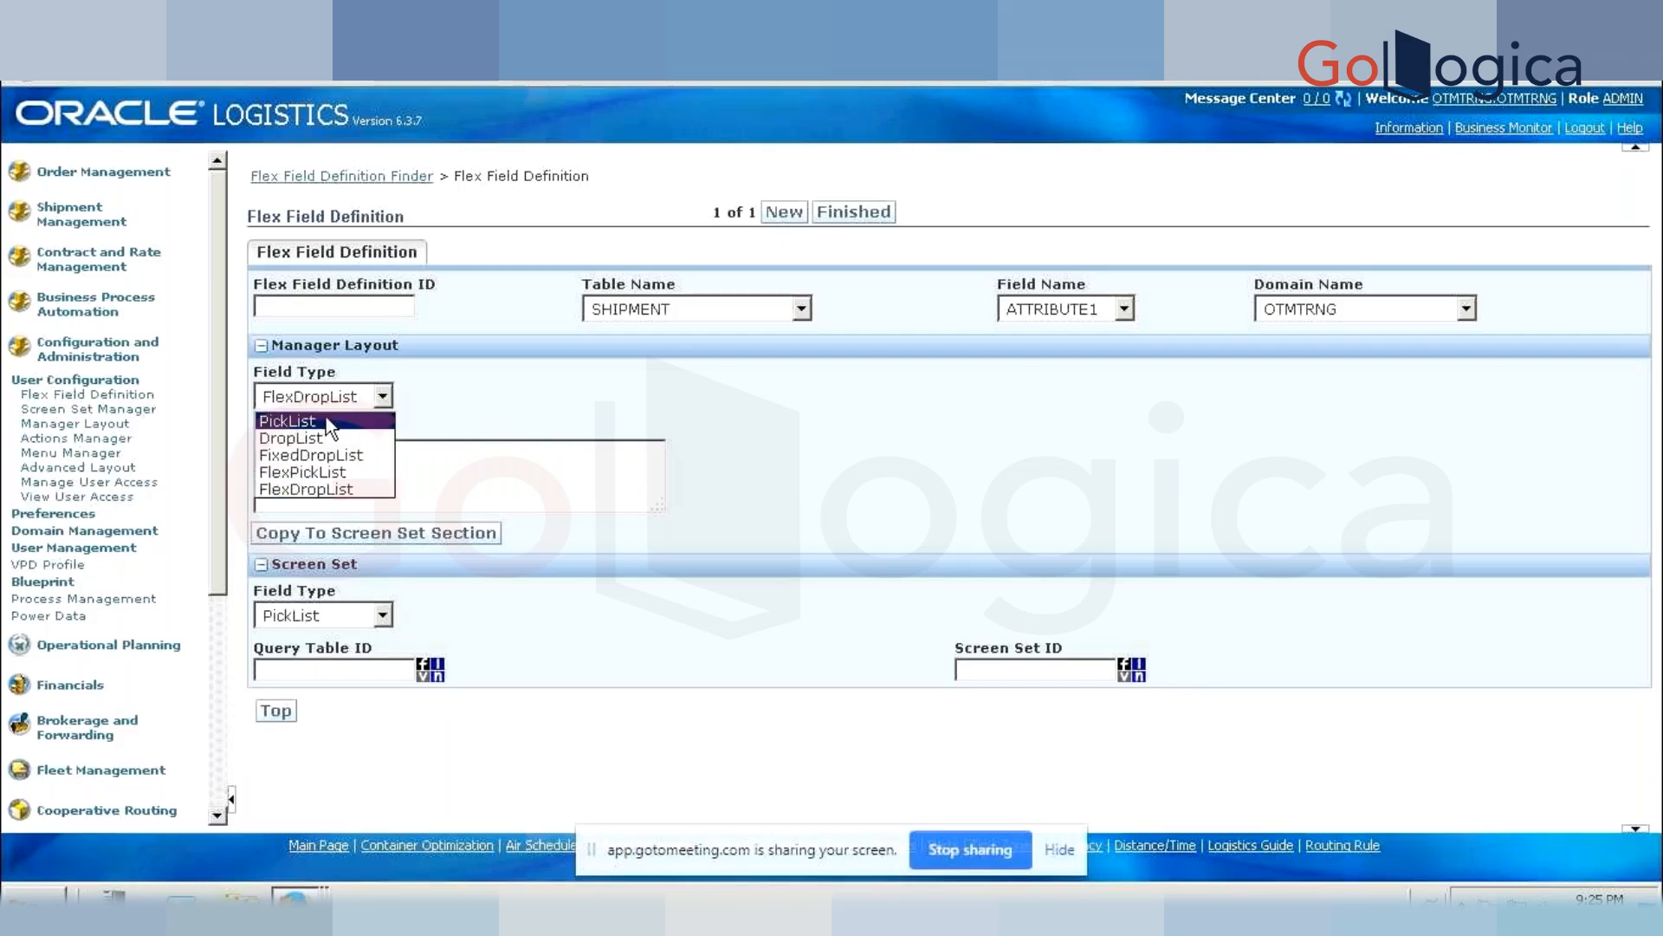
{"action": "left_click", "coordinate": [326, 419]}
{"action": "left_click", "coordinate": [331, 451]}
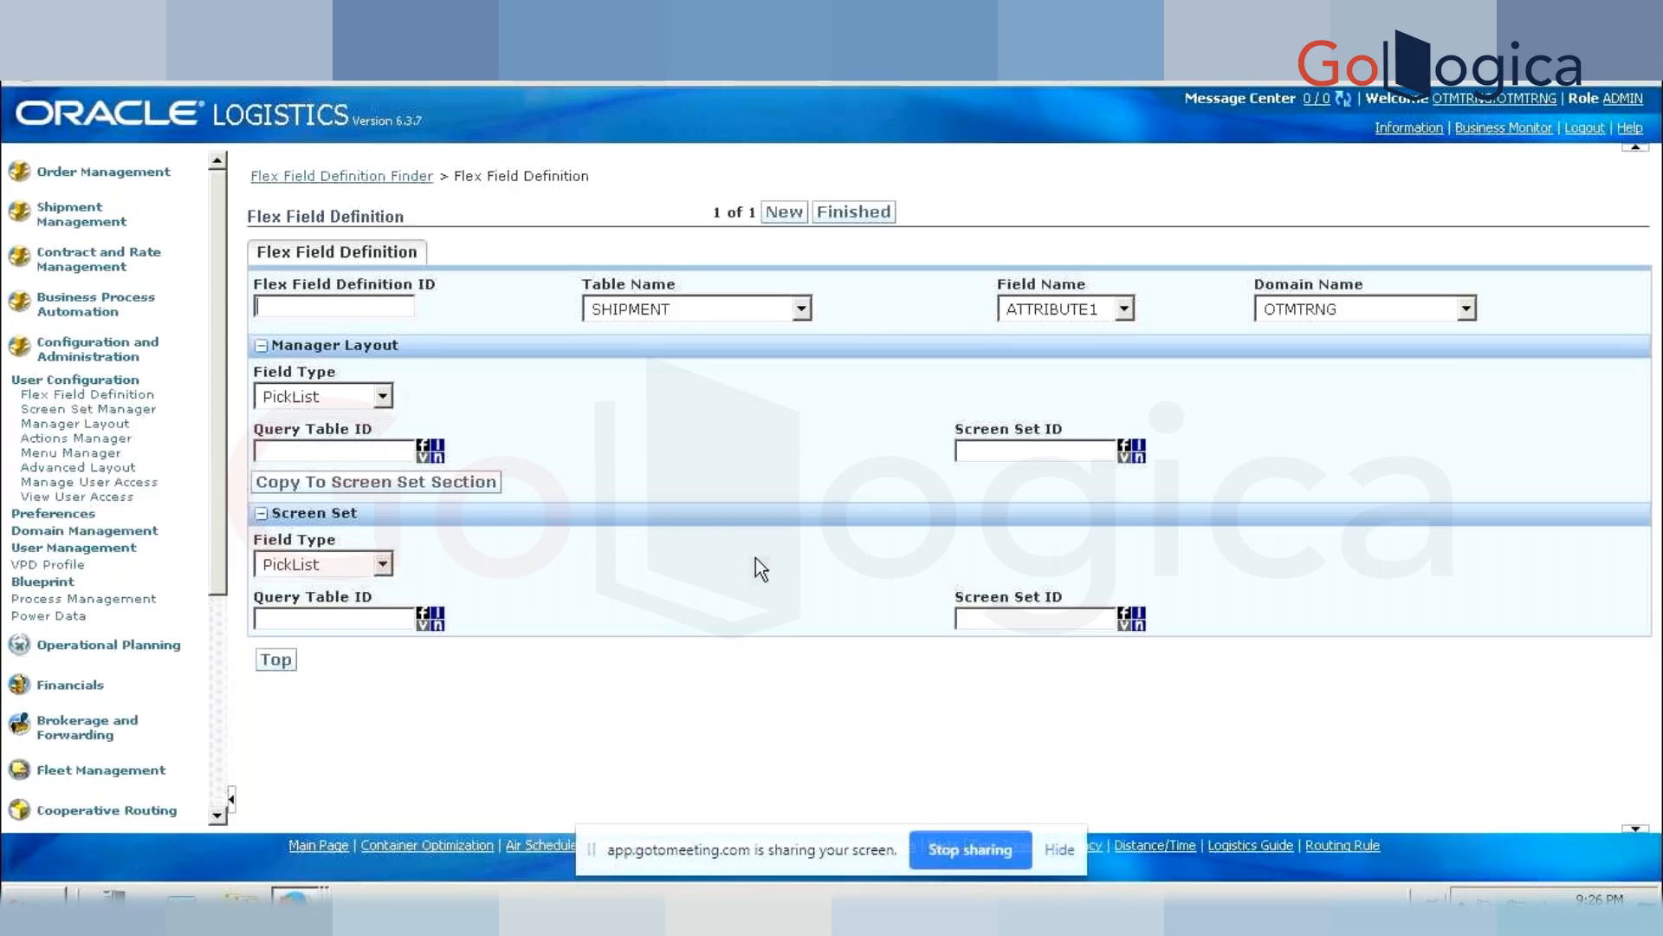
{"action": "left_click_drag", "start_coordinate": [866, 555], "coordinate": [833, 523]}
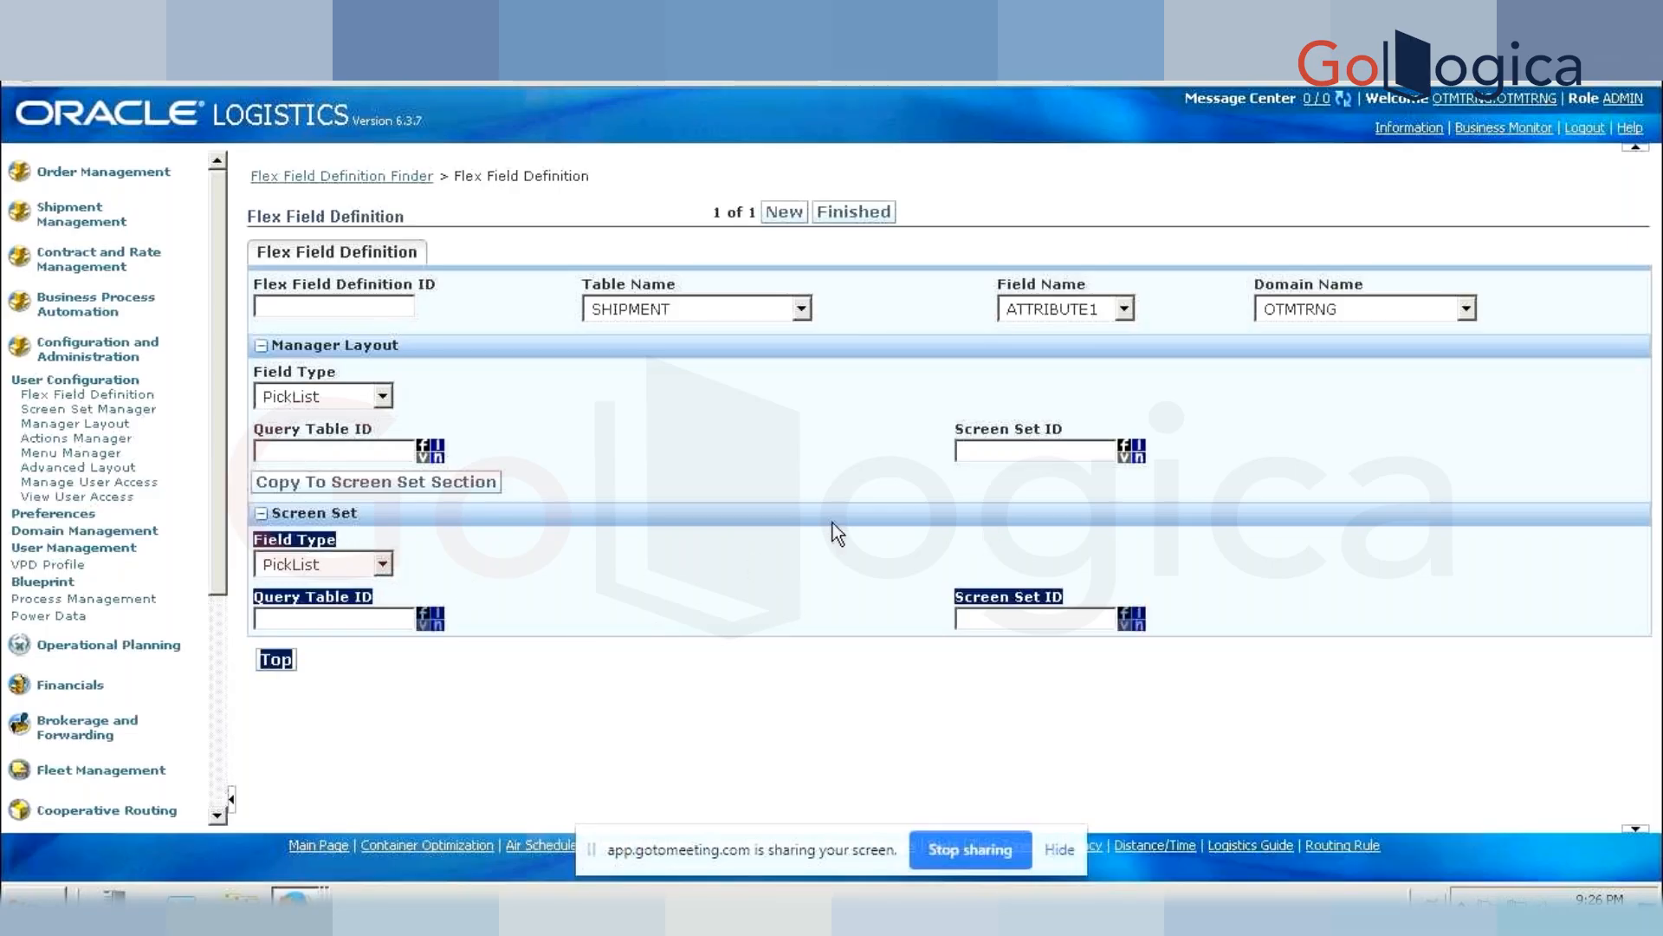
{"action": "left_click", "coordinate": [628, 622]}
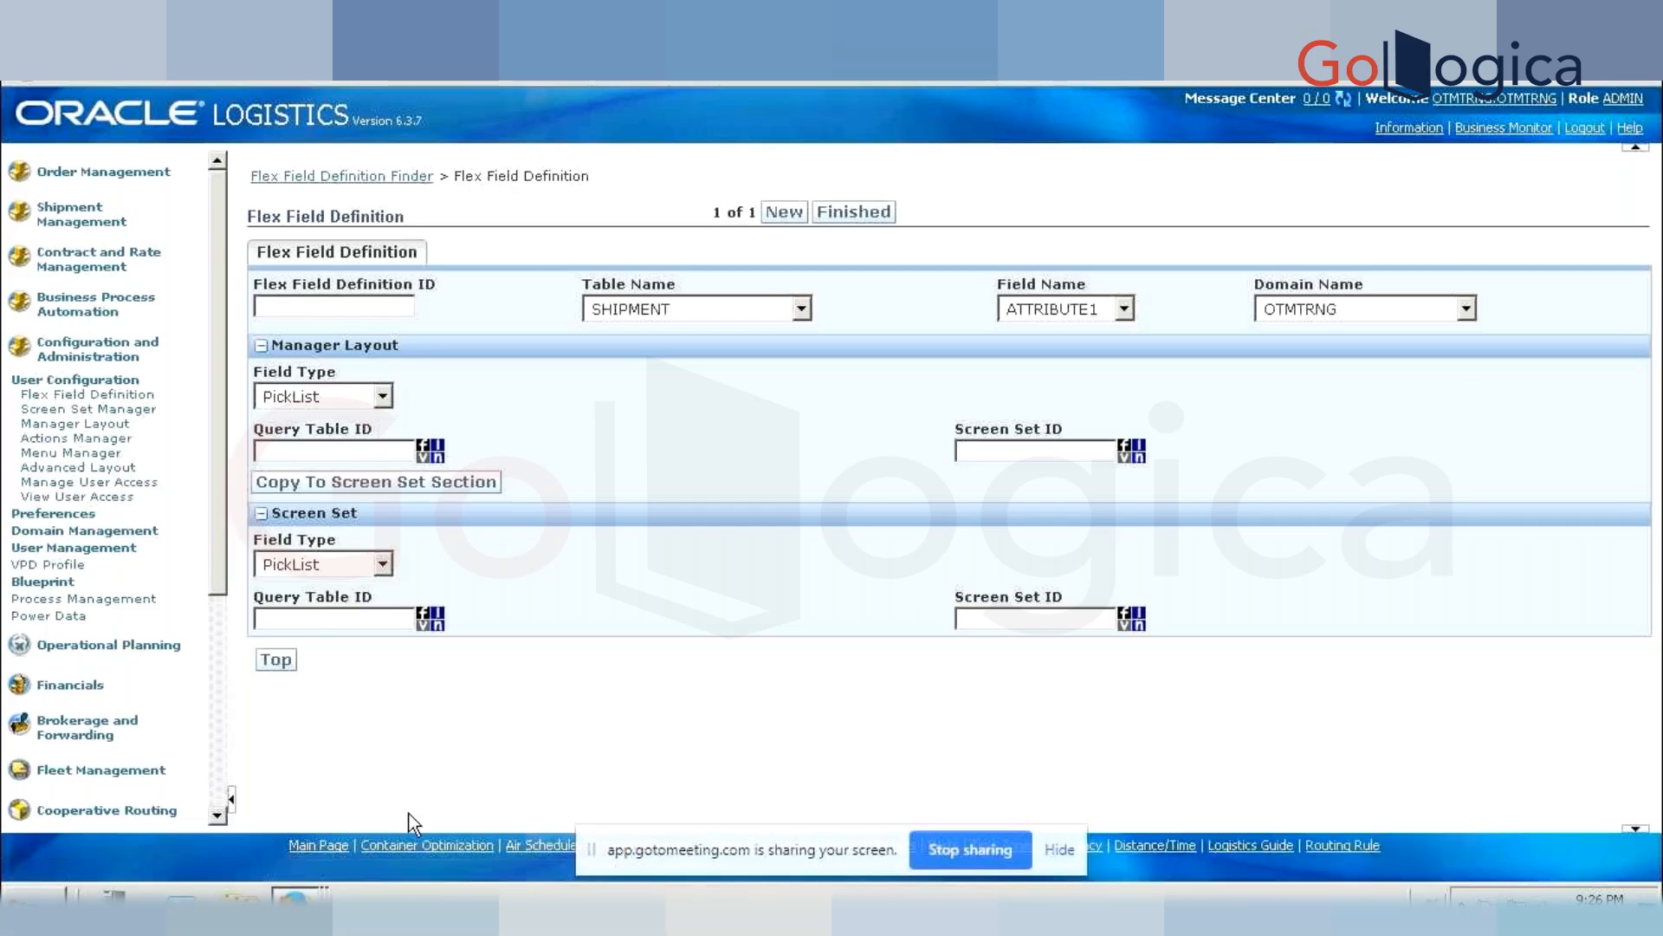
- Collapse Configuration and Administration and expand the Business Process Automation options
{"action": "left_click", "coordinate": [103, 369]}
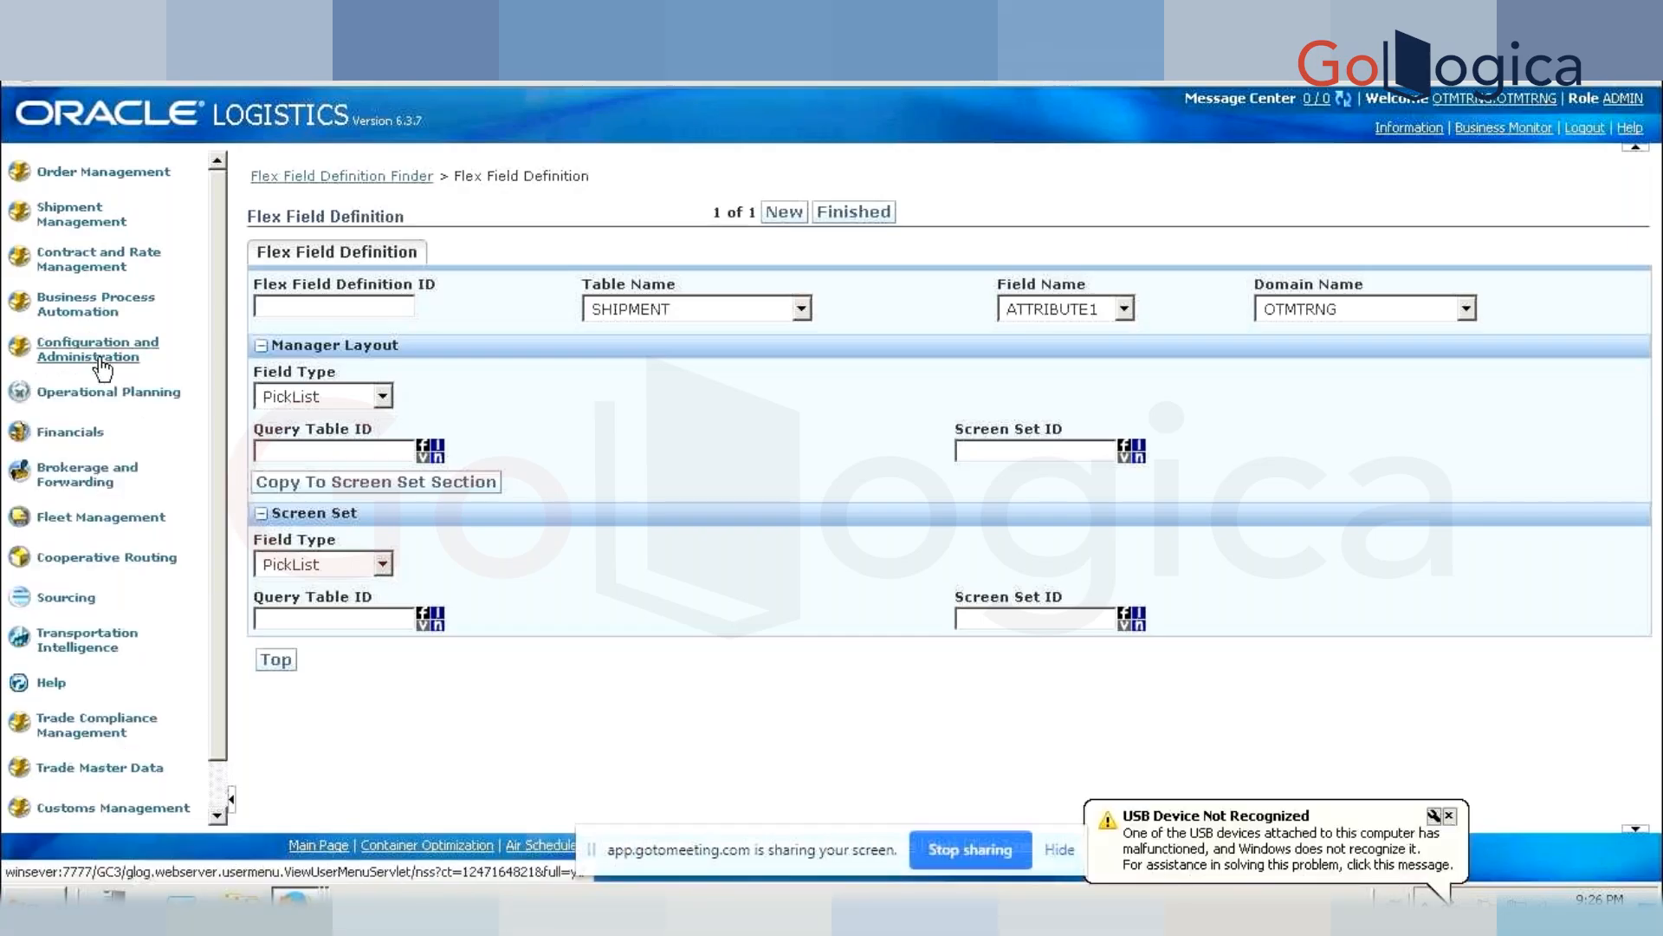
{"action": "left_click", "coordinate": [84, 303]}
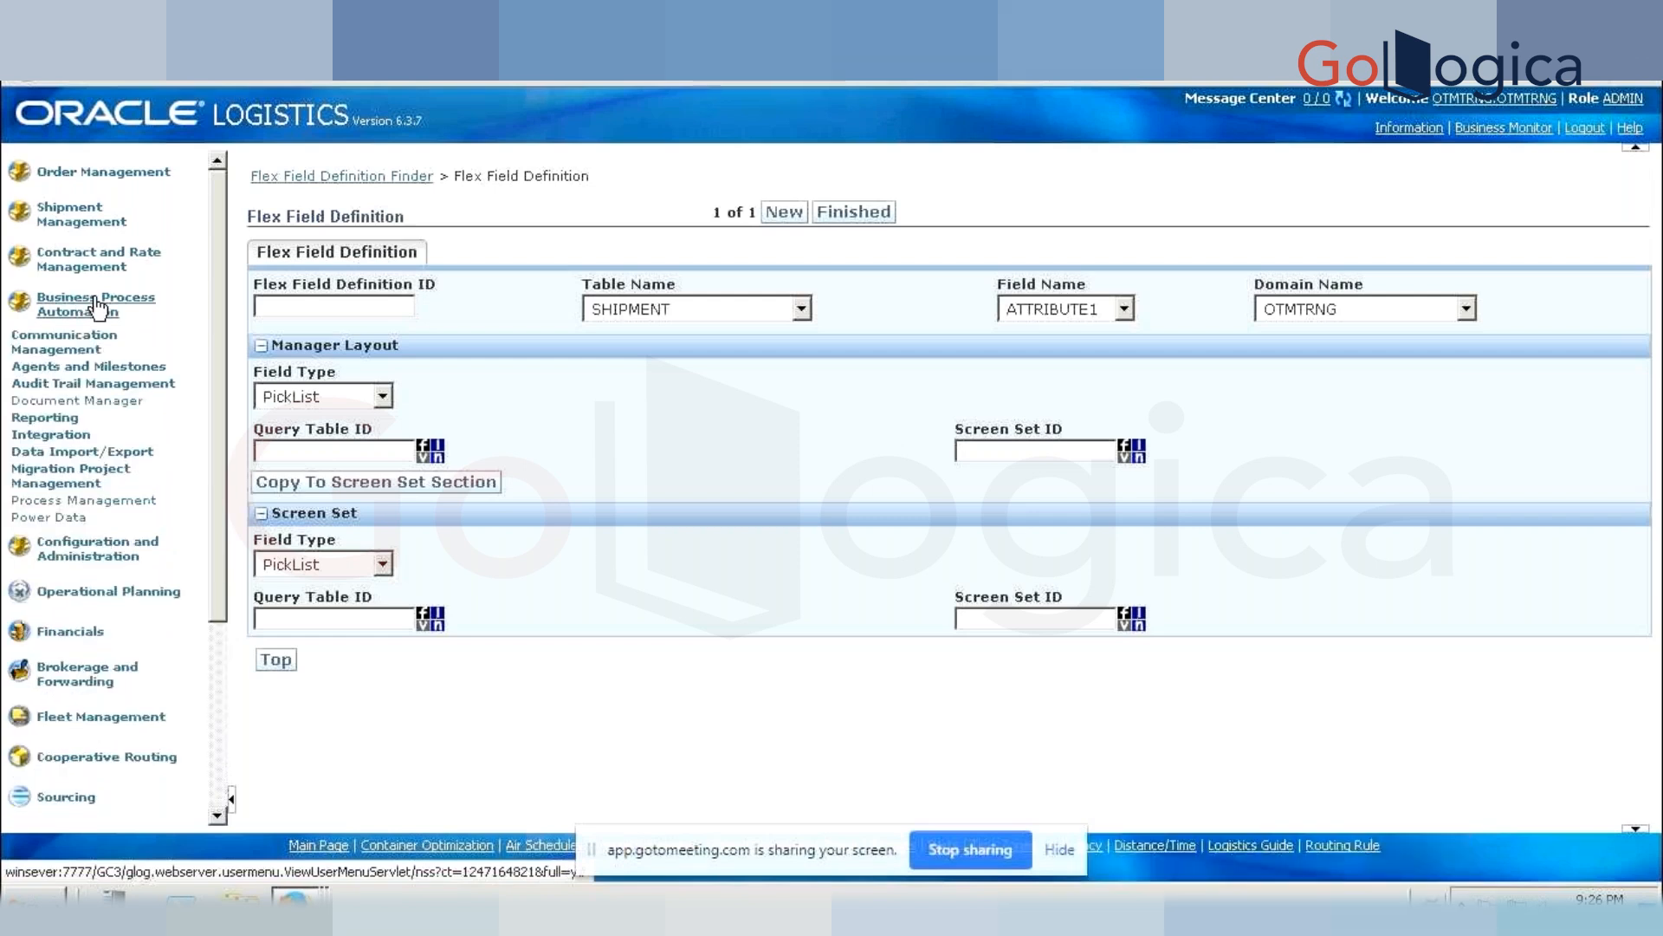